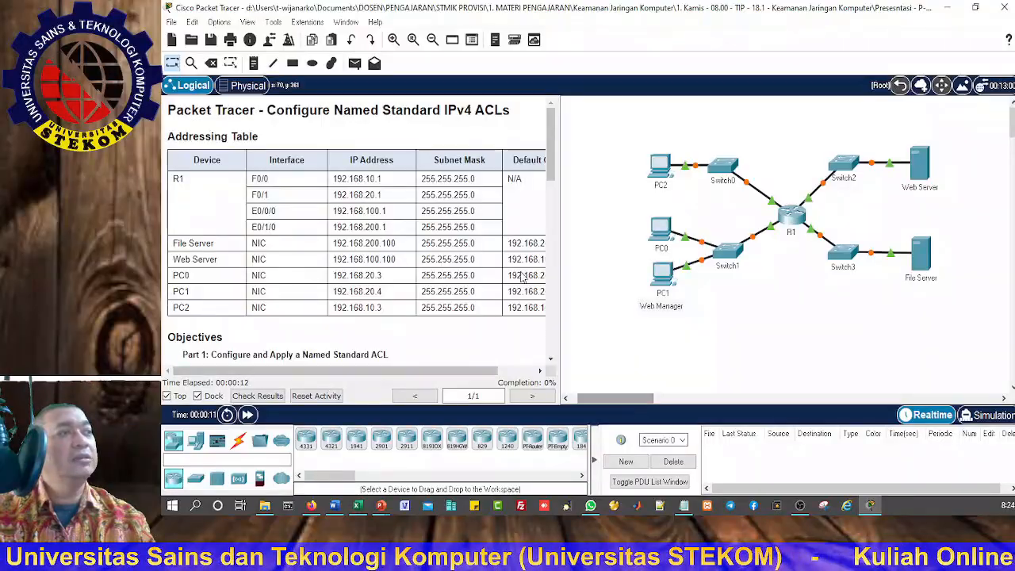
Step: Enlarge the network topology by three zoom levels and fast-forward the simulation time so the links come up
{"action": "left_click", "coordinate": [394, 43]}
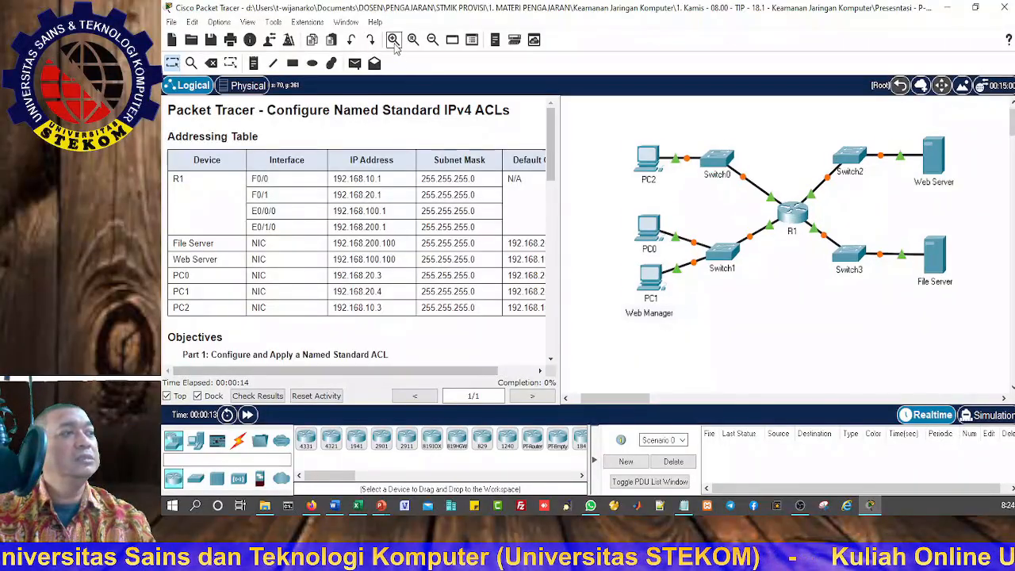
{"action": "left_click", "coordinate": [394, 43]}
{"action": "left_click", "coordinate": [394, 43]}
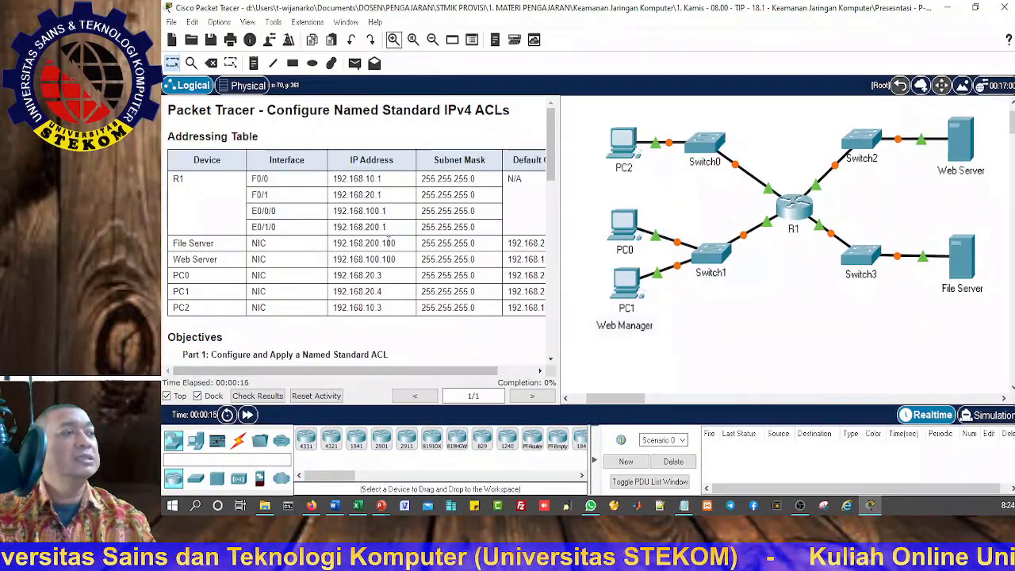
{"action": "left_click", "coordinate": [248, 415]}
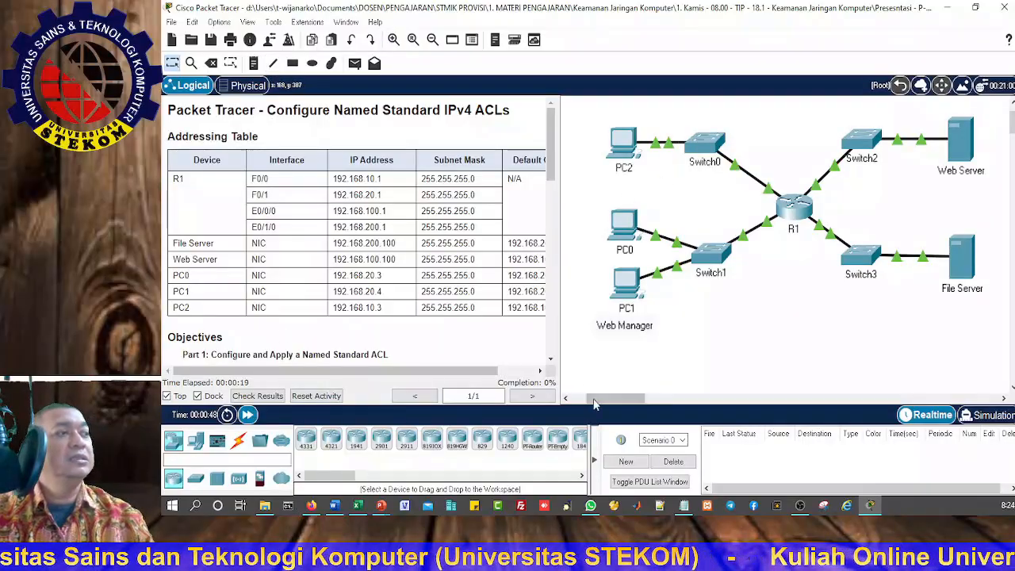
{"action": "left_click_drag", "start_coordinate": [594, 402], "coordinate": [605, 402]}
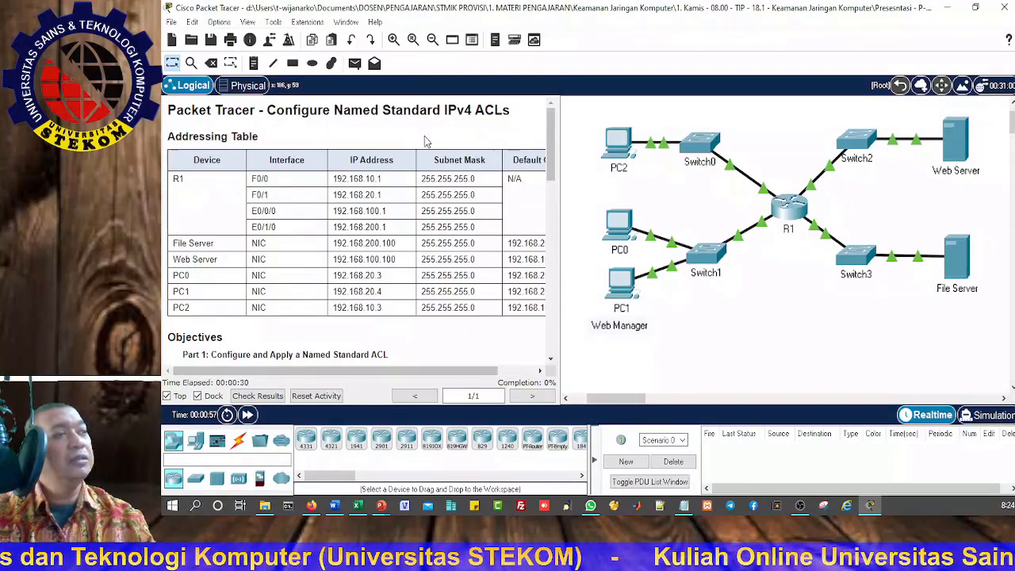
Step: Read the addressing table, scenario and Part 1 instructions, and examine the File Server's address details in the topology
{"action": "left_click_drag", "start_coordinate": [409, 370], "coordinate": [366, 373]}
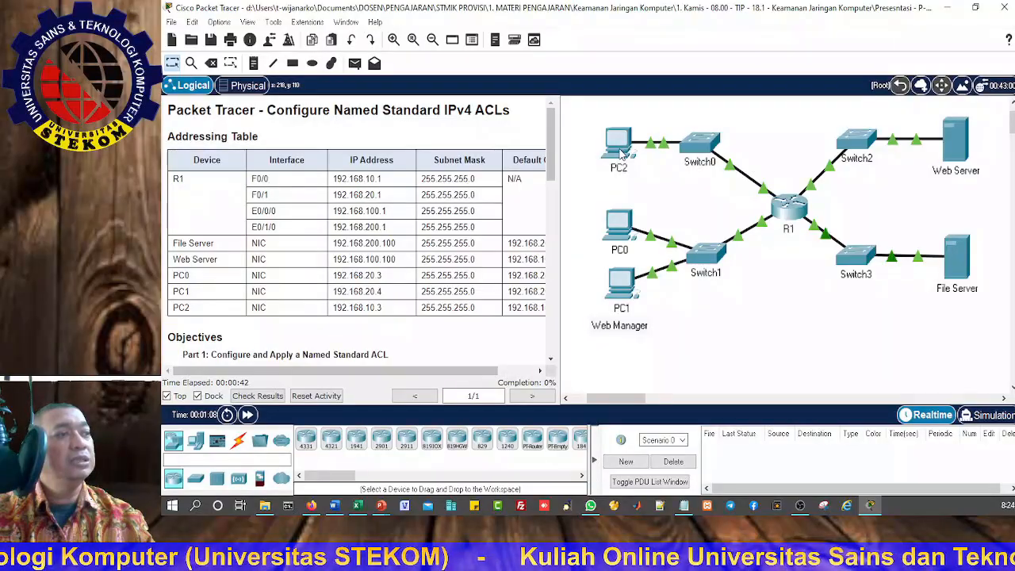
{"action": "mouse_move", "coordinate": [621, 154]}
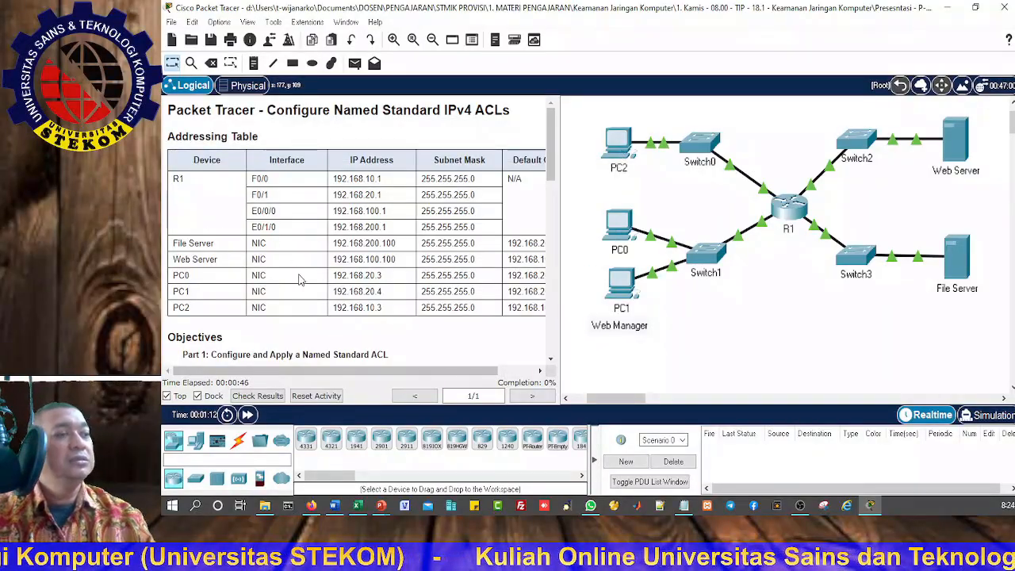
{"action": "scroll", "coordinate": [290, 254], "scroll_direction": "down", "scroll_amount": 5}
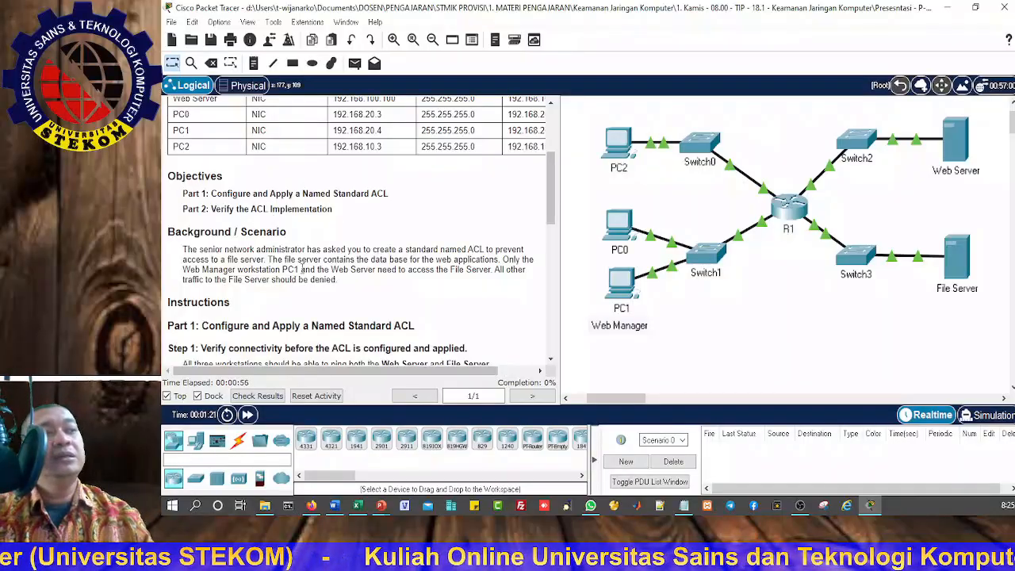
{"action": "scroll", "coordinate": [302, 270], "scroll_direction": "down", "scroll_amount": 1}
{"action": "scroll", "coordinate": [304, 273], "scroll_direction": "down", "scroll_amount": 1}
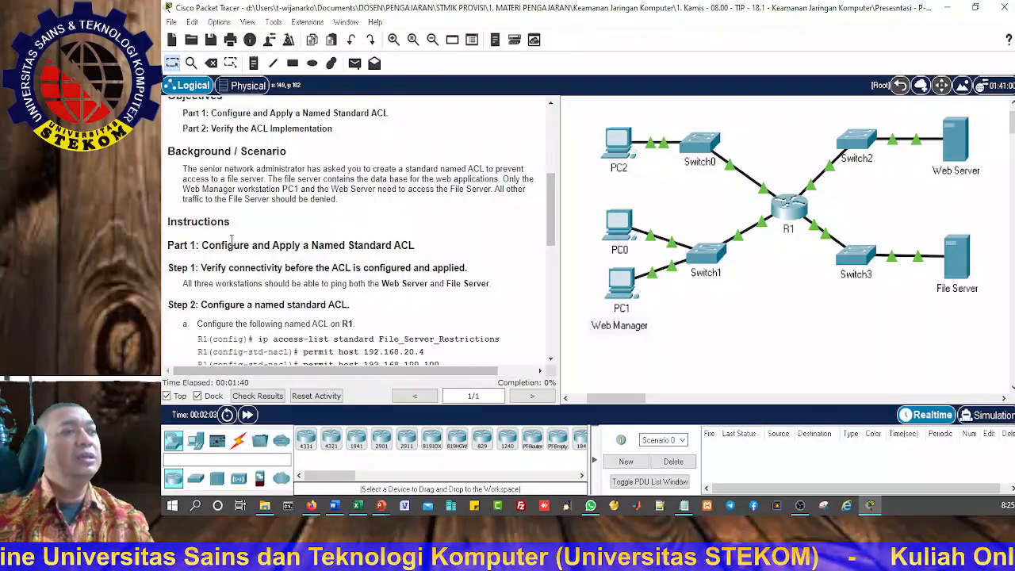
{"action": "scroll", "coordinate": [262, 264], "scroll_direction": "down", "scroll_amount": 2}
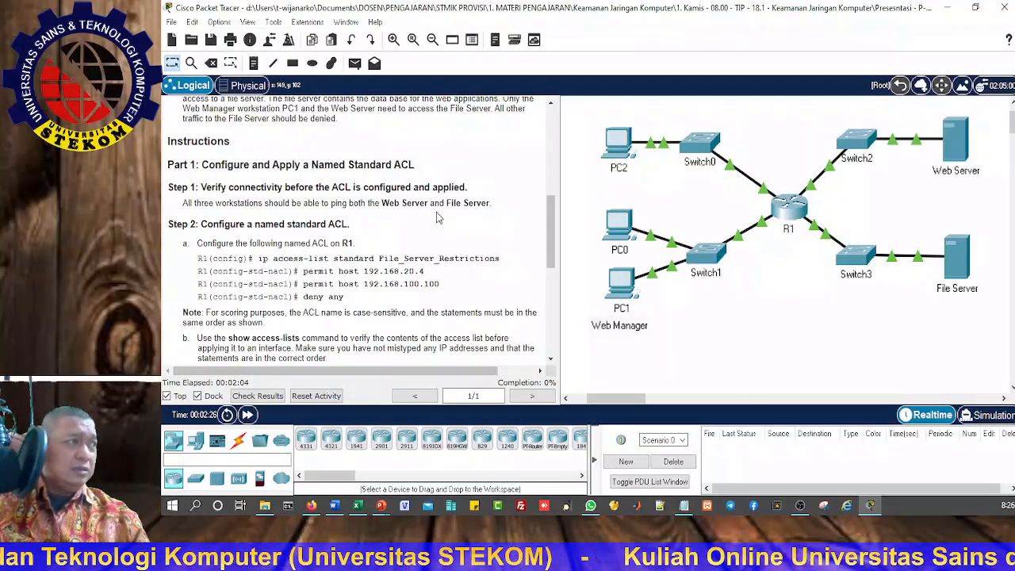
{"action": "mouse_move", "coordinate": [958, 256]}
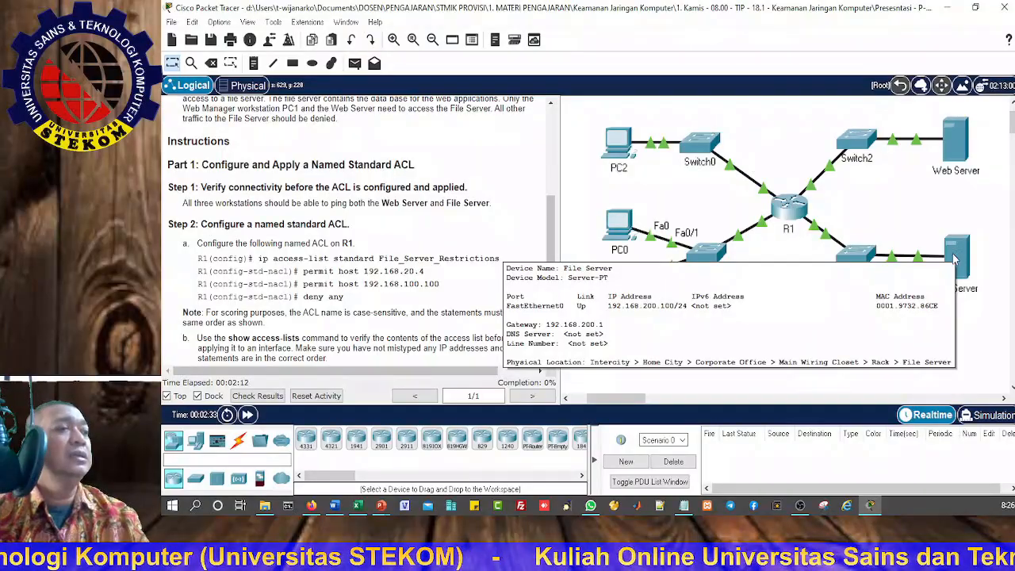
{"action": "scroll", "coordinate": [303, 243], "scroll_direction": "up", "scroll_amount": 2}
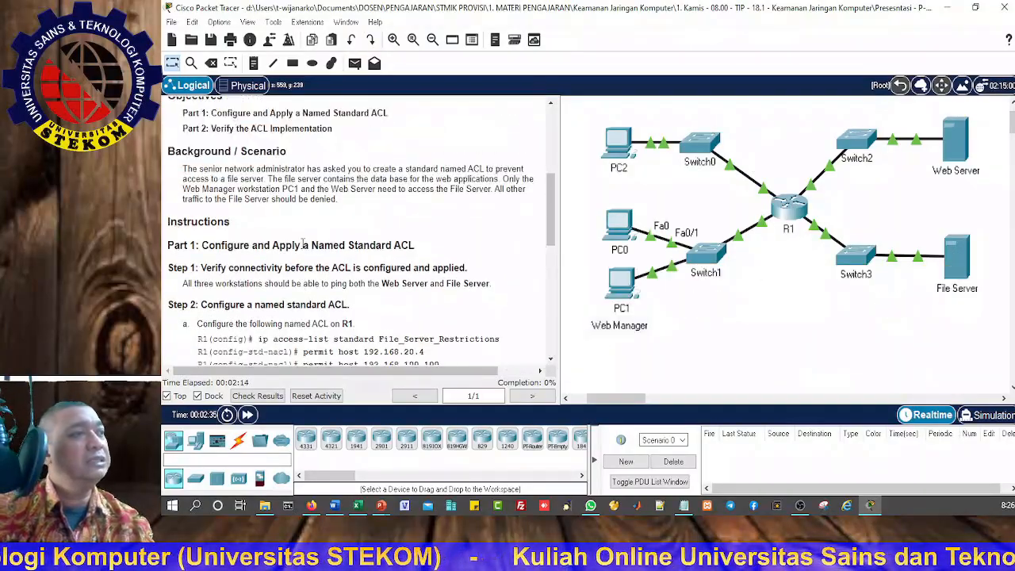
{"action": "scroll", "coordinate": [327, 243], "scroll_direction": "down", "scroll_amount": 2}
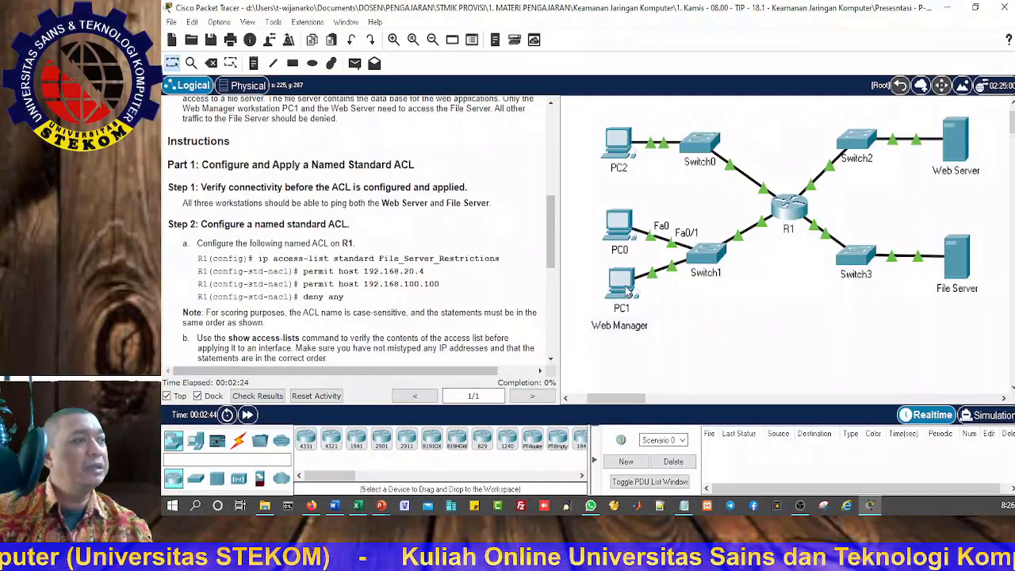
{"action": "mouse_move", "coordinate": [626, 292]}
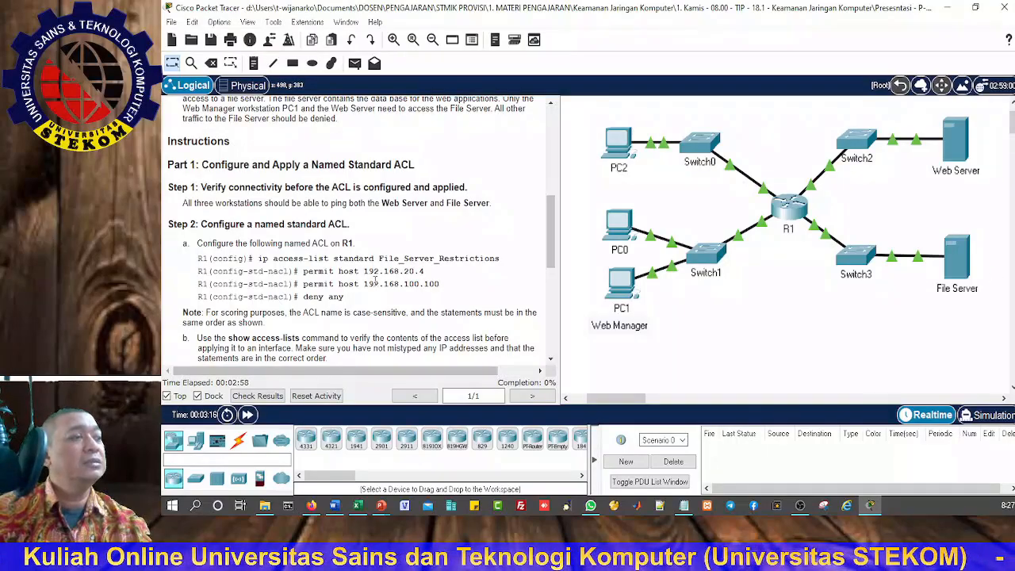
Step: Send a simple PDU from PC1 to the File Server to test connectivity before the ACL is configured
{"action": "left_click", "coordinate": [357, 64]}
{"action": "left_click", "coordinate": [621, 282]}
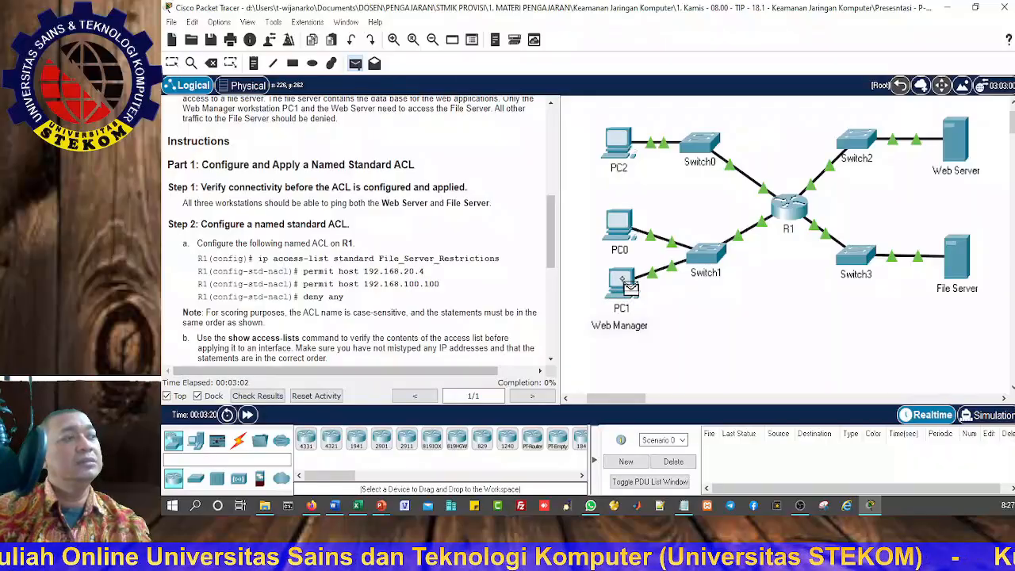
{"action": "left_click", "coordinate": [962, 261]}
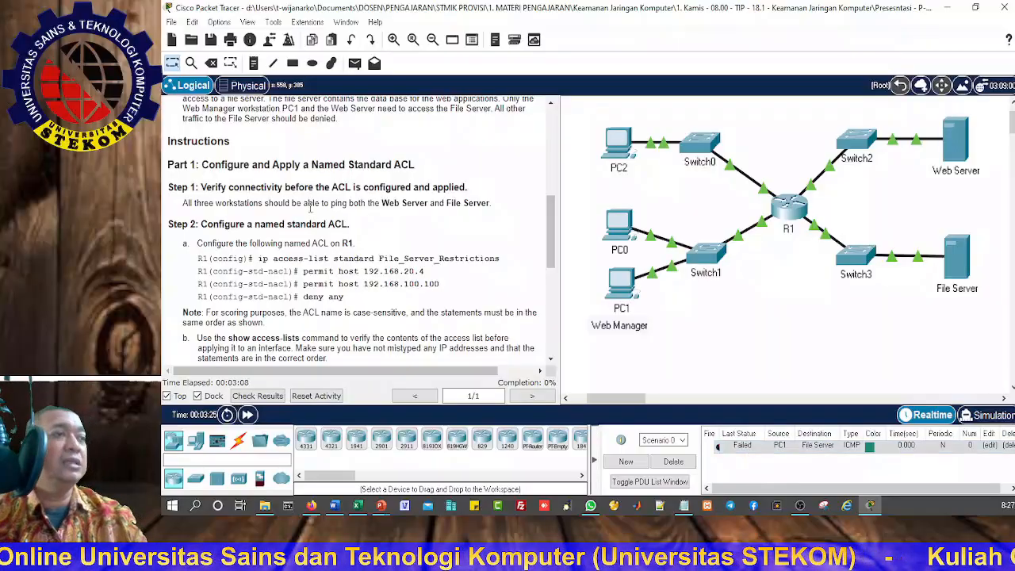
Step: Open router R1's command line and place its window beside the Step 2 instructions for the named standard ACL
{"action": "scroll", "coordinate": [310, 205], "scroll_direction": "up", "scroll_amount": 3}
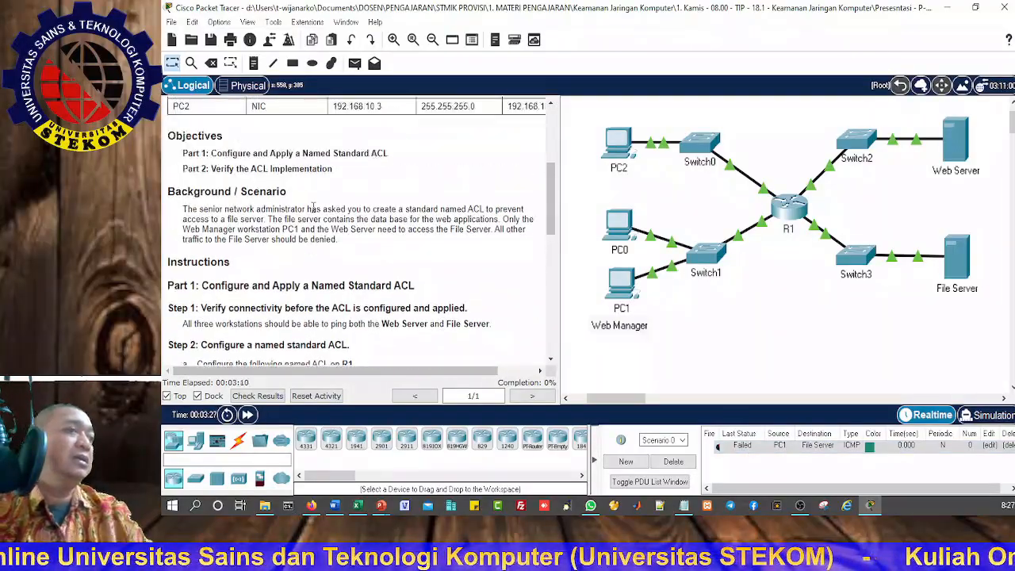
{"action": "scroll", "coordinate": [314, 207], "scroll_direction": "up", "scroll_amount": 1}
{"action": "scroll", "coordinate": [314, 210], "scroll_direction": "down", "scroll_amount": 4}
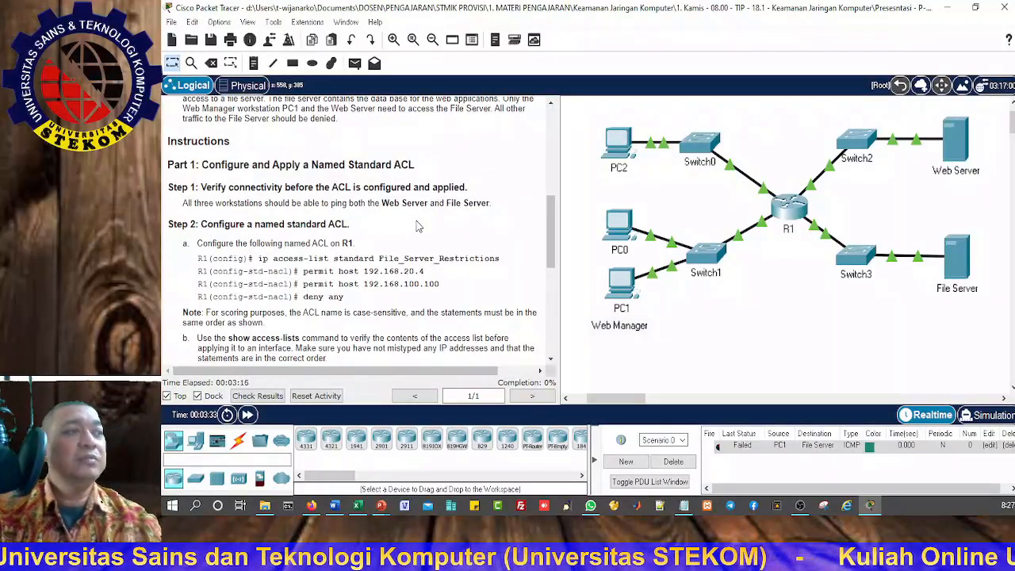
{"action": "scroll", "coordinate": [413, 232], "scroll_direction": "down", "scroll_amount": 1}
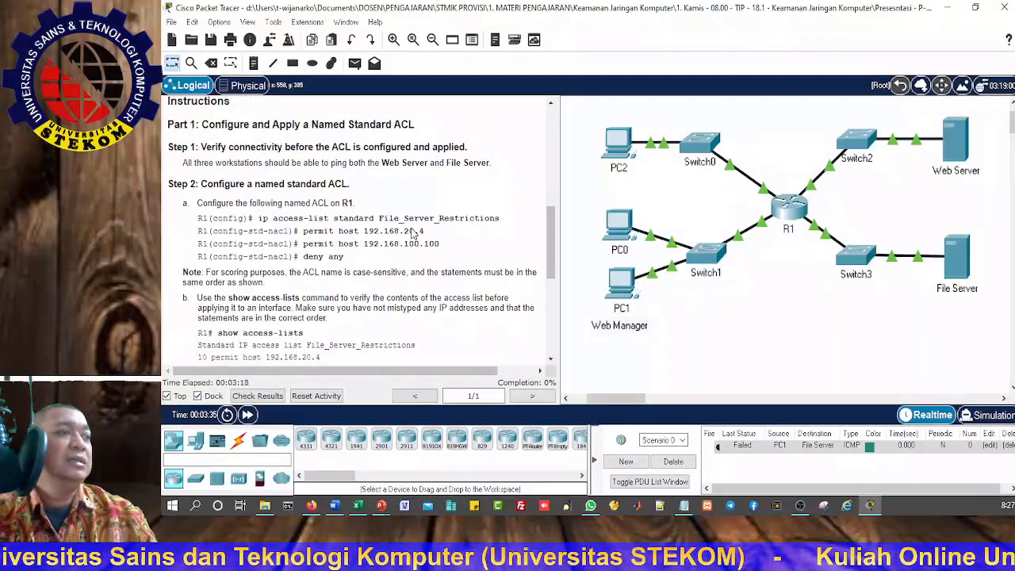
{"action": "scroll", "coordinate": [413, 232], "scroll_direction": "down", "scroll_amount": 1}
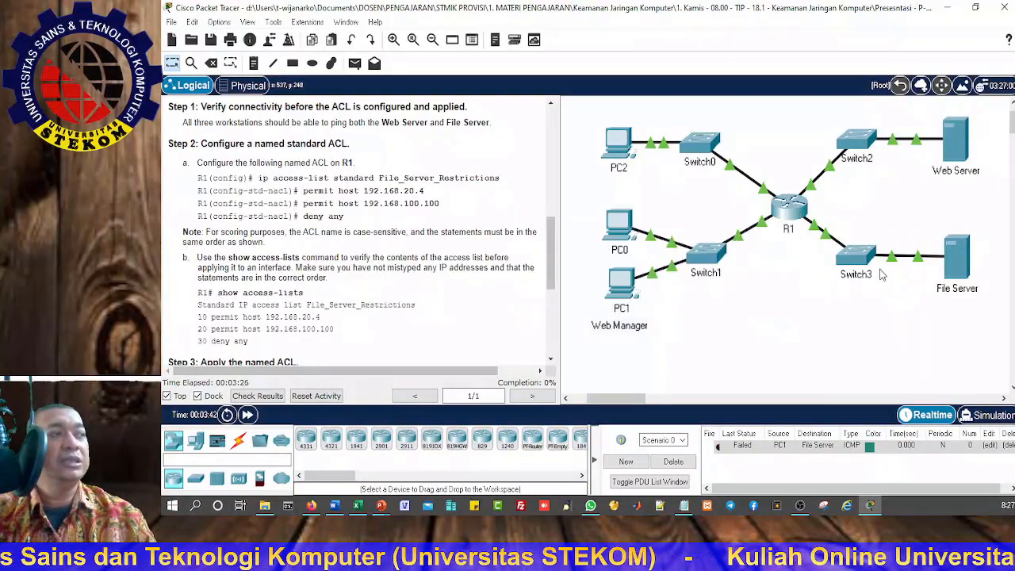
{"action": "left_click", "coordinate": [801, 208]}
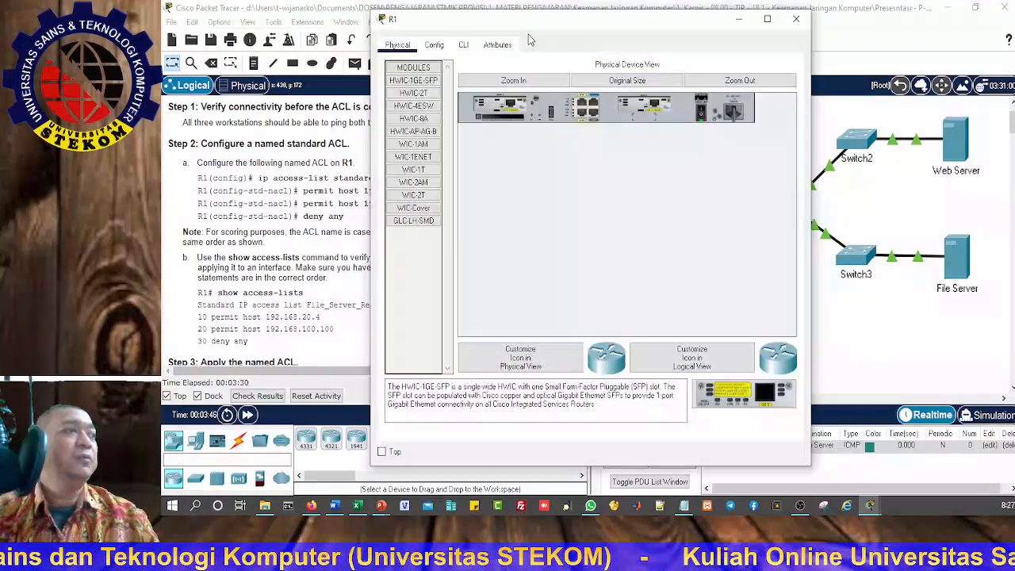
{"action": "left_click", "coordinate": [471, 44]}
{"action": "left_click_drag", "start_coordinate": [492, 30], "coordinate": [683, 23]}
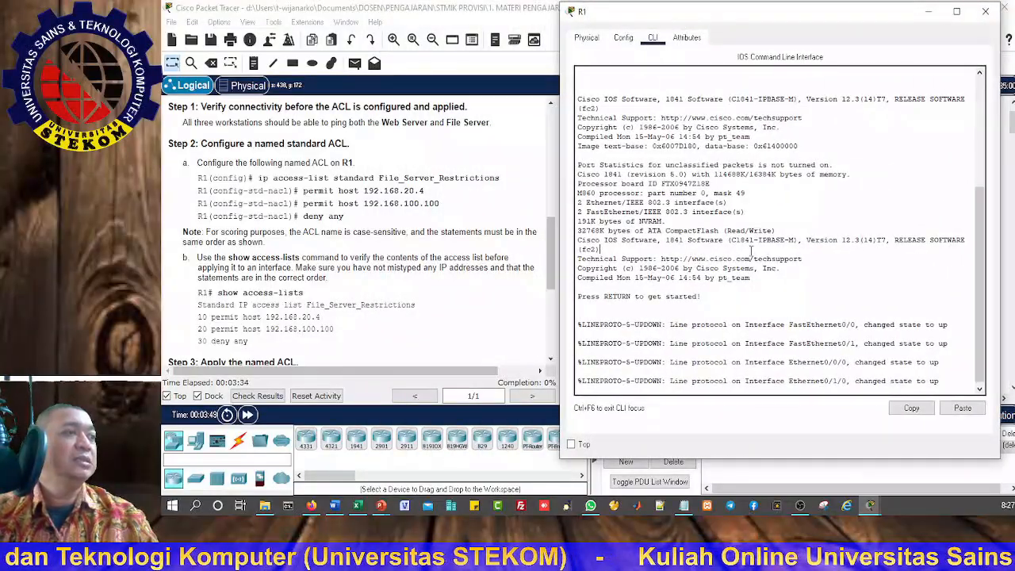
Step: Enter privileged mode on R1 with ena and global configuration mode with conf t
{"action": "key", "text": "Return"}
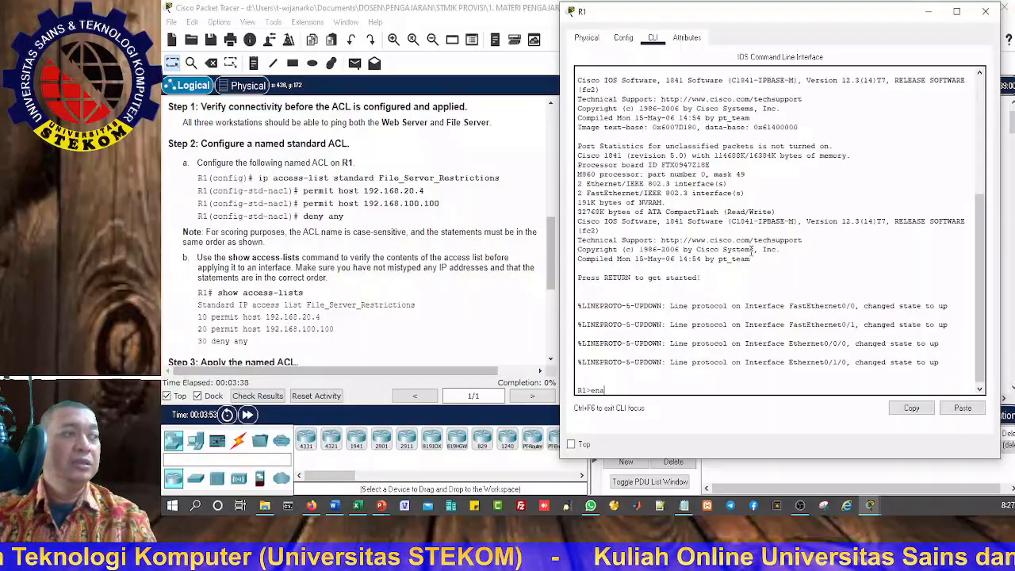
{"action": "type", "text": "ena"}
{"action": "key", "text": "Return"}
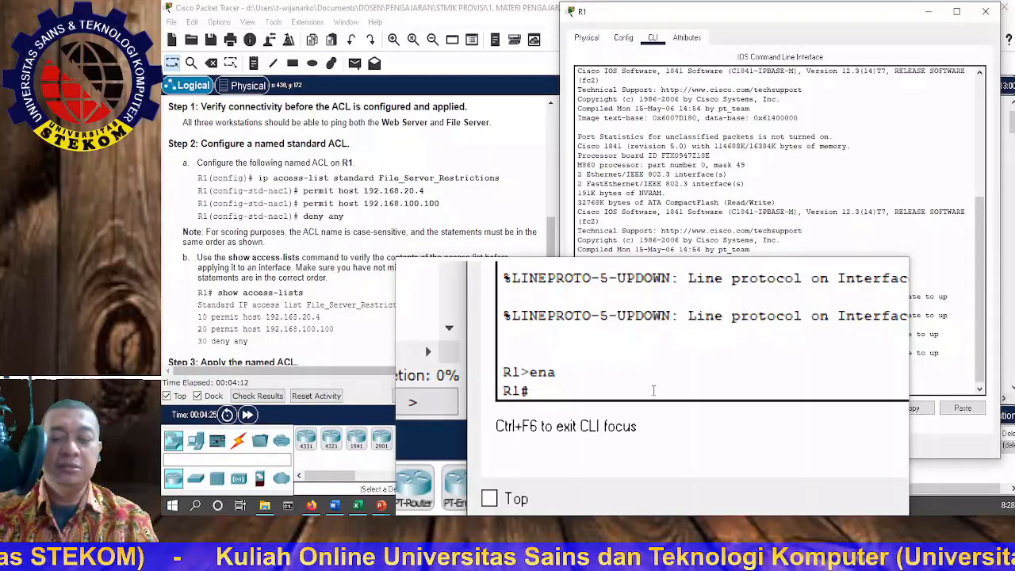
{"action": "type", "text": "on"}
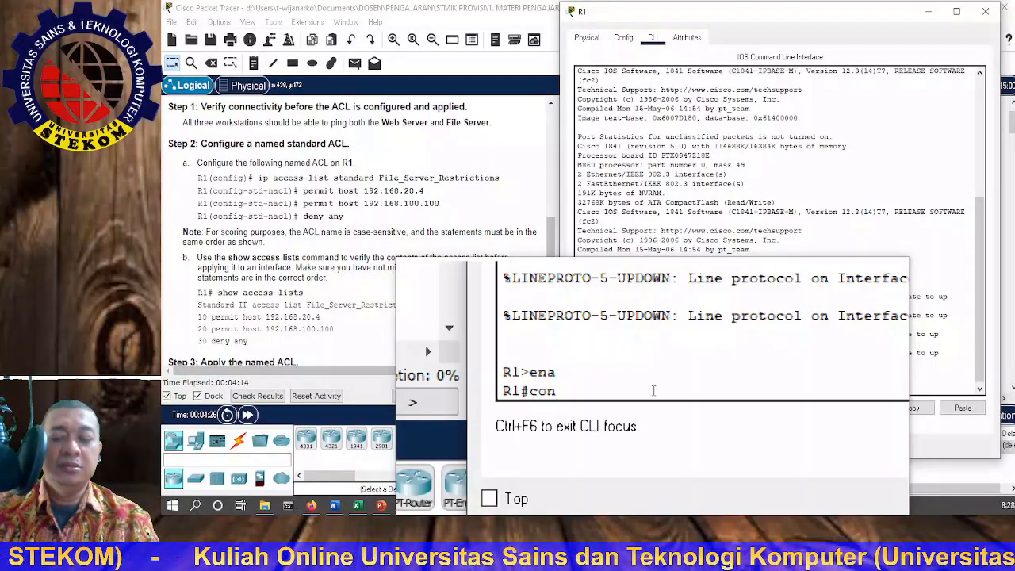
{"action": "type", "text": "f t"}
{"action": "key", "text": "Return"}
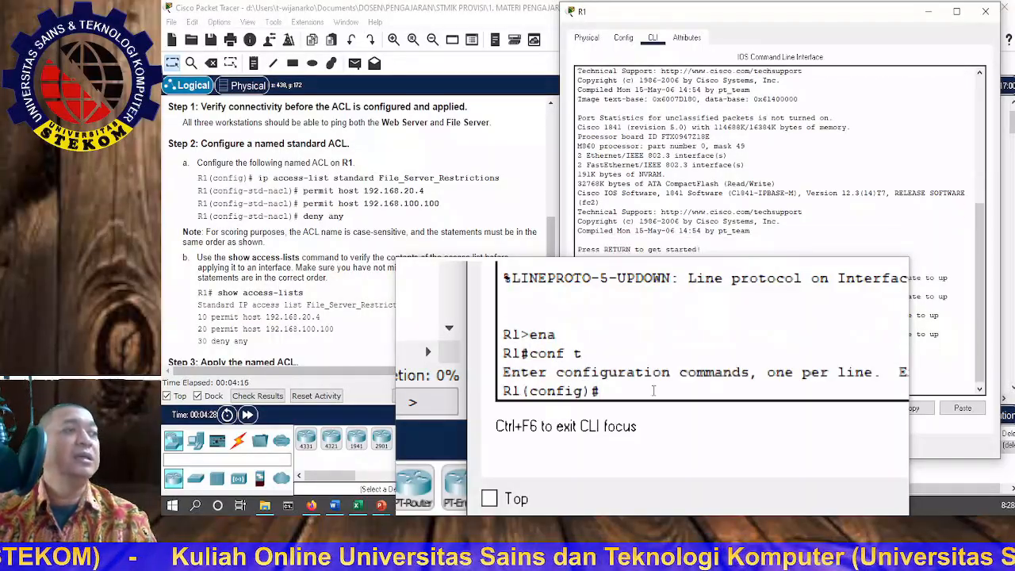
Step: Create the named standard ACL on R1 with ip access-list standard File_Server_Restrictions
{"action": "type", "text": "i"}
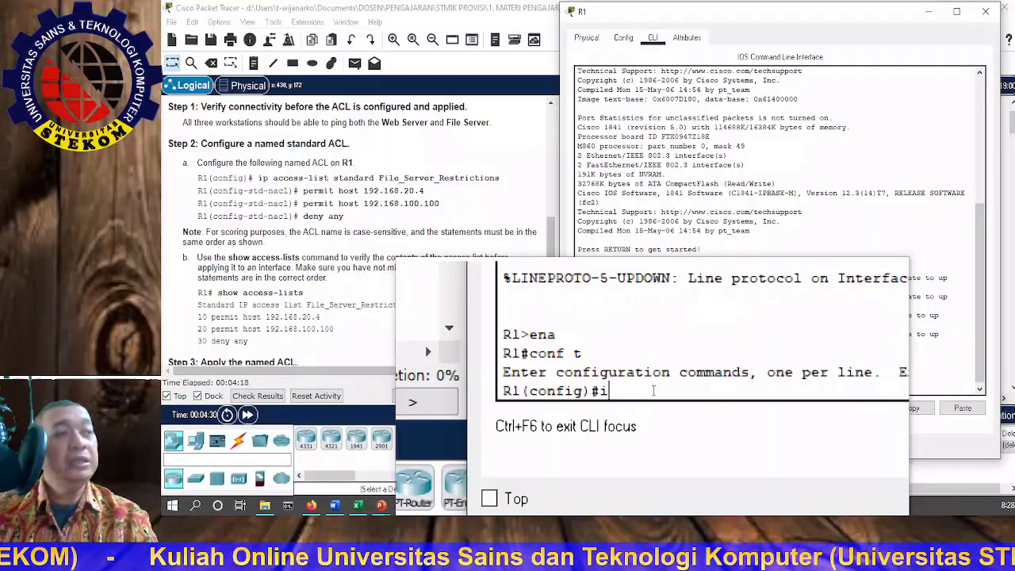
{"action": "type", "text": "p acc"}
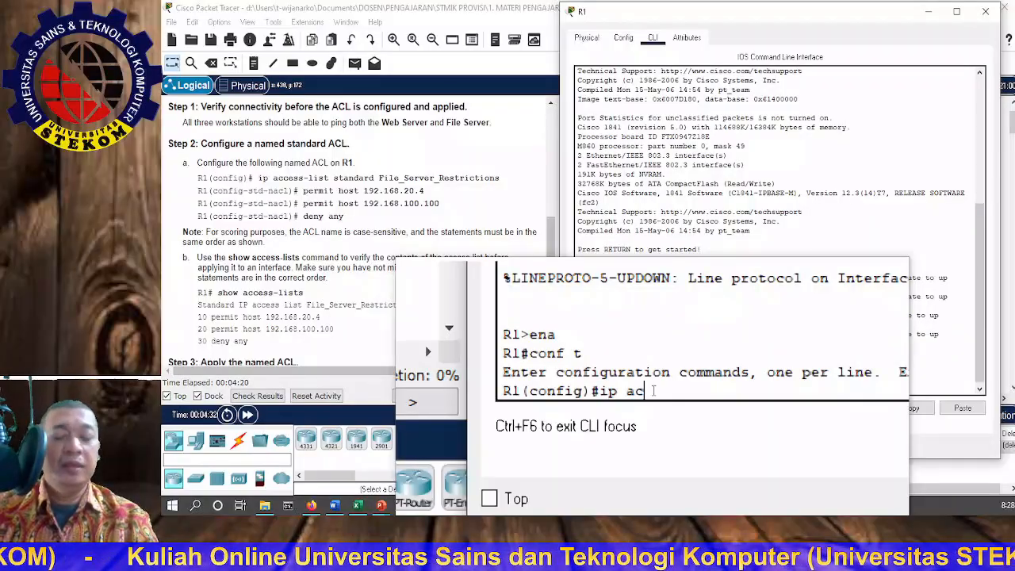
{"action": "key", "text": "Tab"}
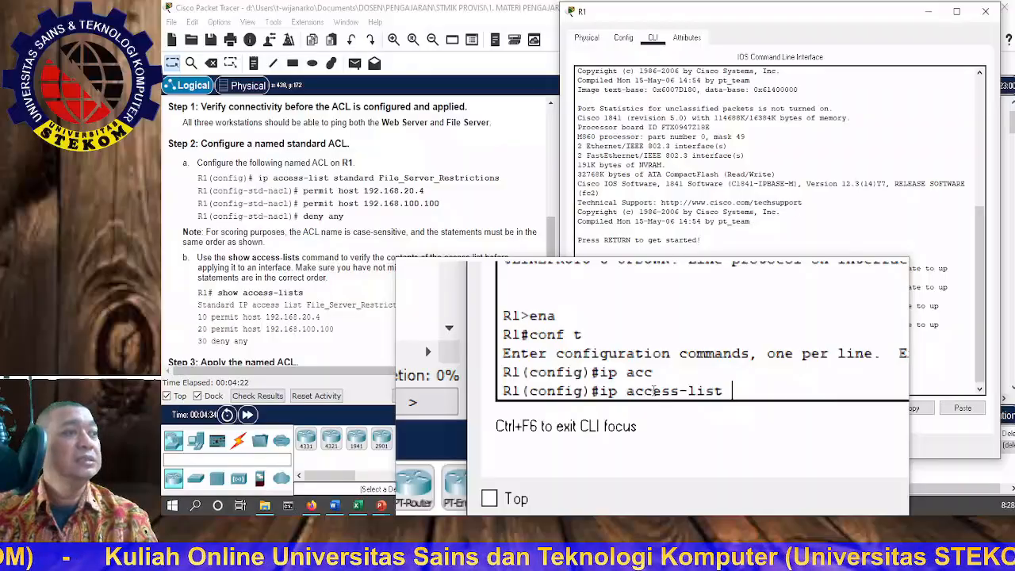
{"action": "type", "text": "st"}
{"action": "key", "text": "Tab"}
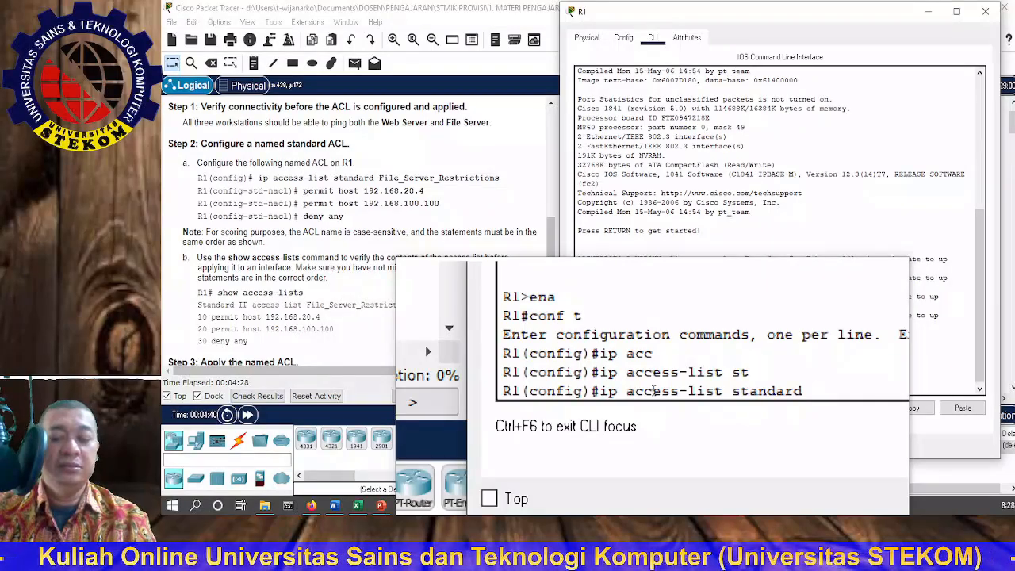
{"action": "type", "text": "File"}
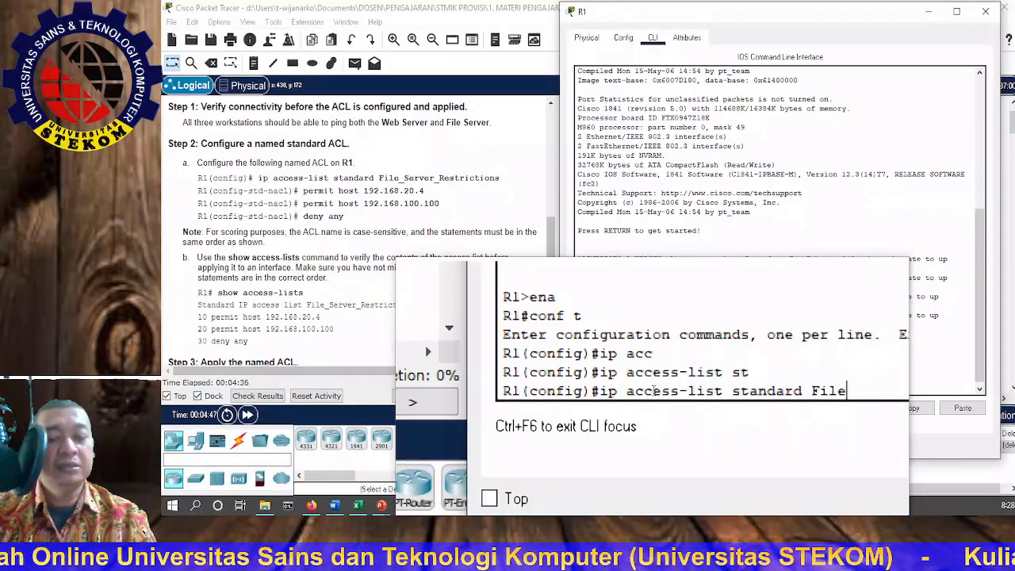
{"action": "type", "text": "_Server_Restrictions"}
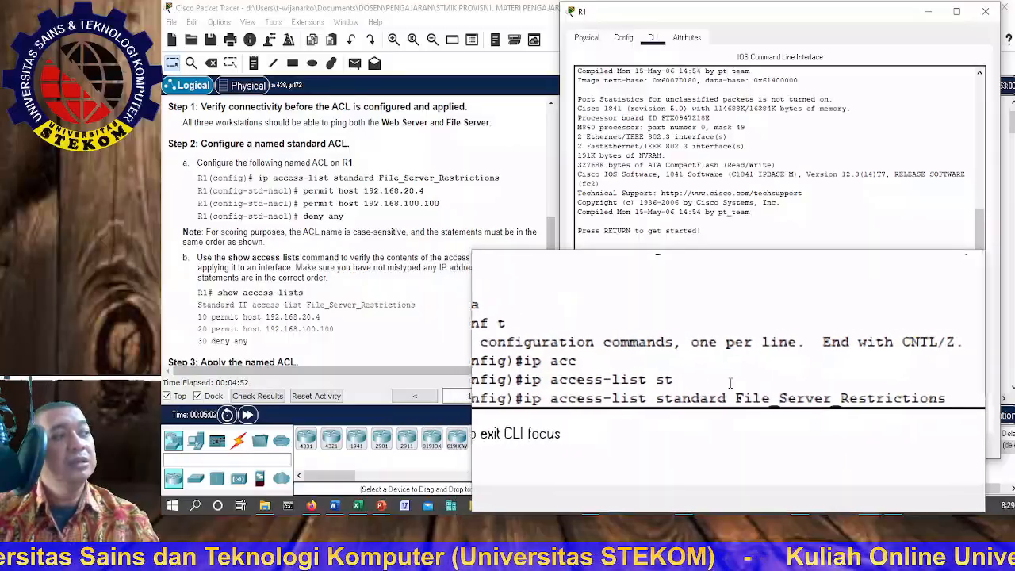
{"action": "key", "text": "Return"}
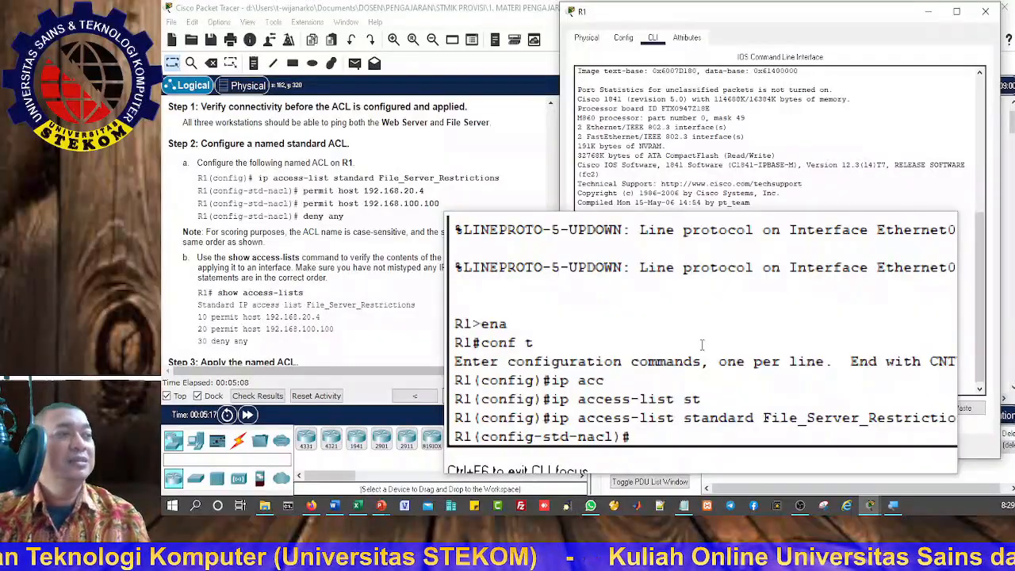
Step: Add a statement to the File_Server_Restrictions ACL that permits PC1 with permit host 192.168.20.4
{"action": "type", "text": "per"}
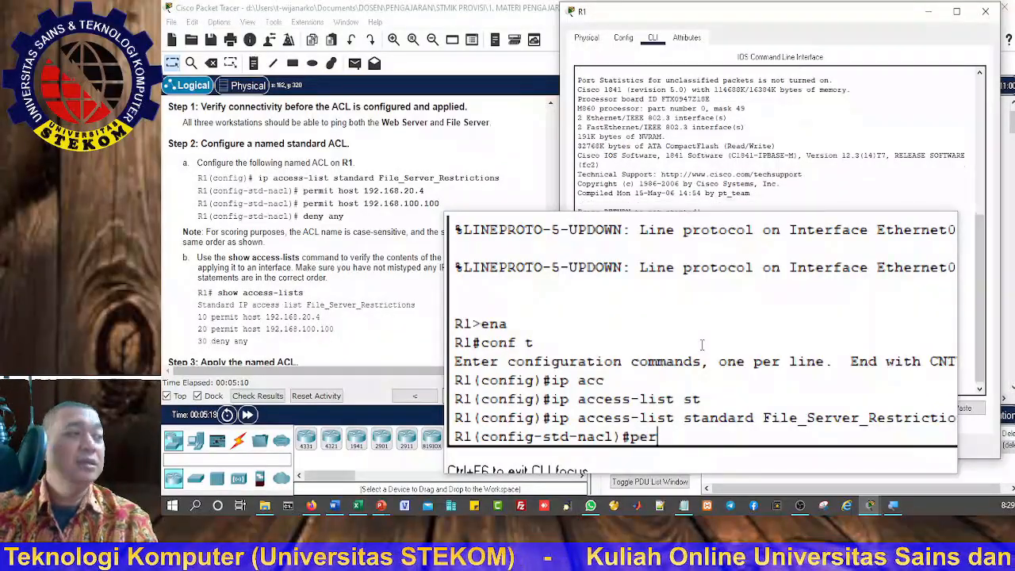
{"action": "key", "text": "Tab"}
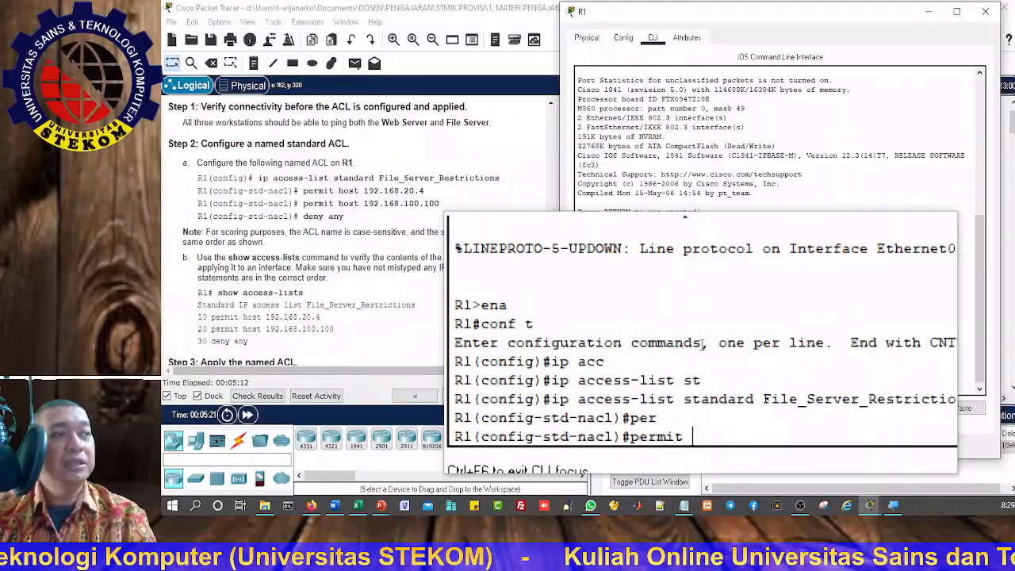
{"action": "type", "text": "ho"}
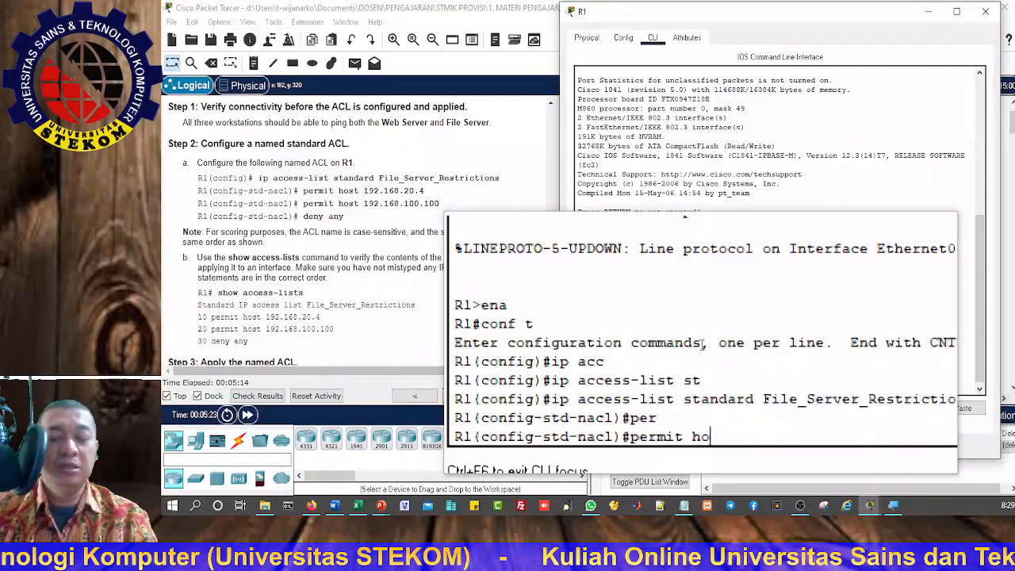
{"action": "key", "text": "Tab"}
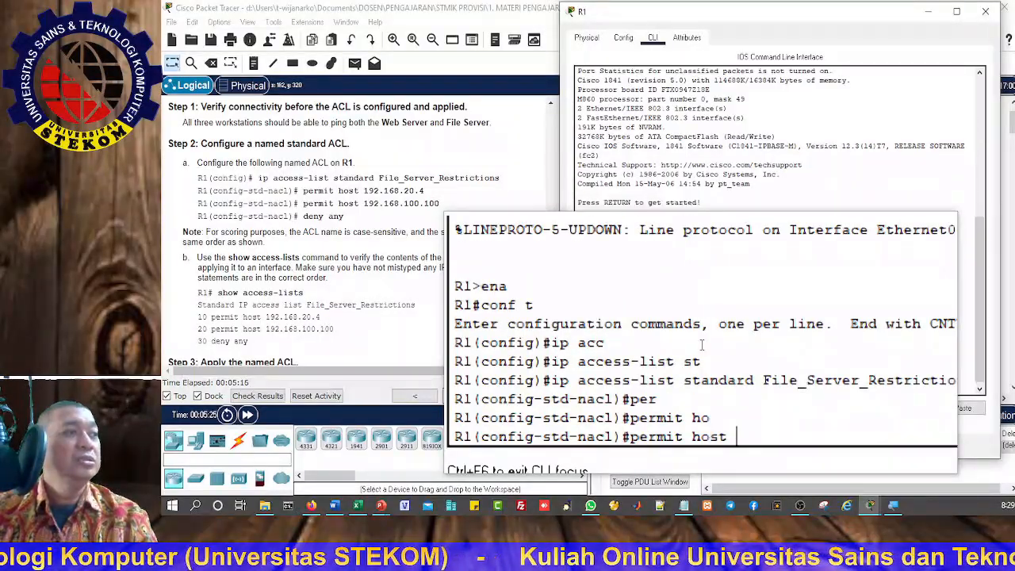
{"action": "type", "text": "1"}
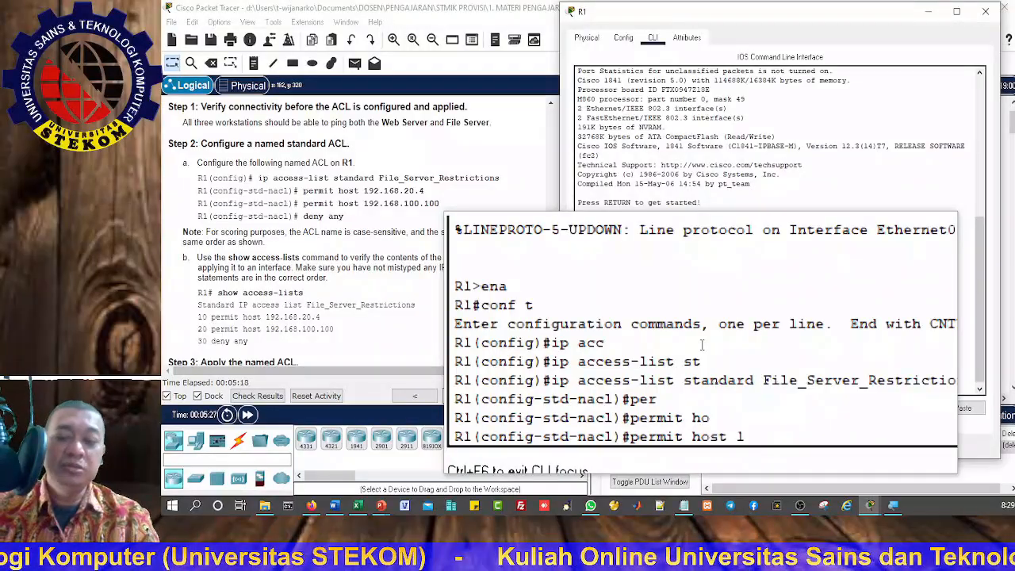
{"action": "type", "text": "92."}
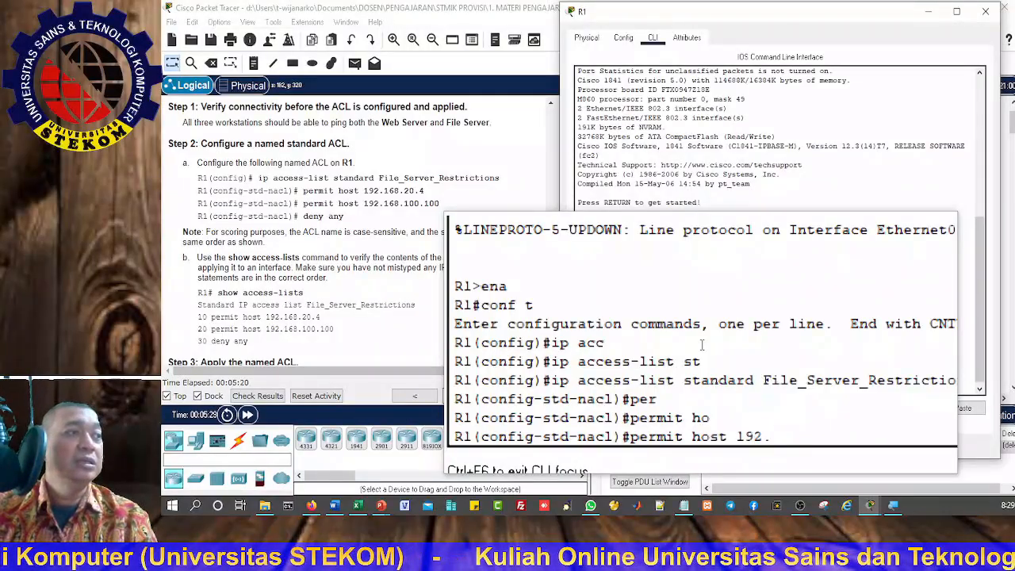
{"action": "type", "text": "168"}
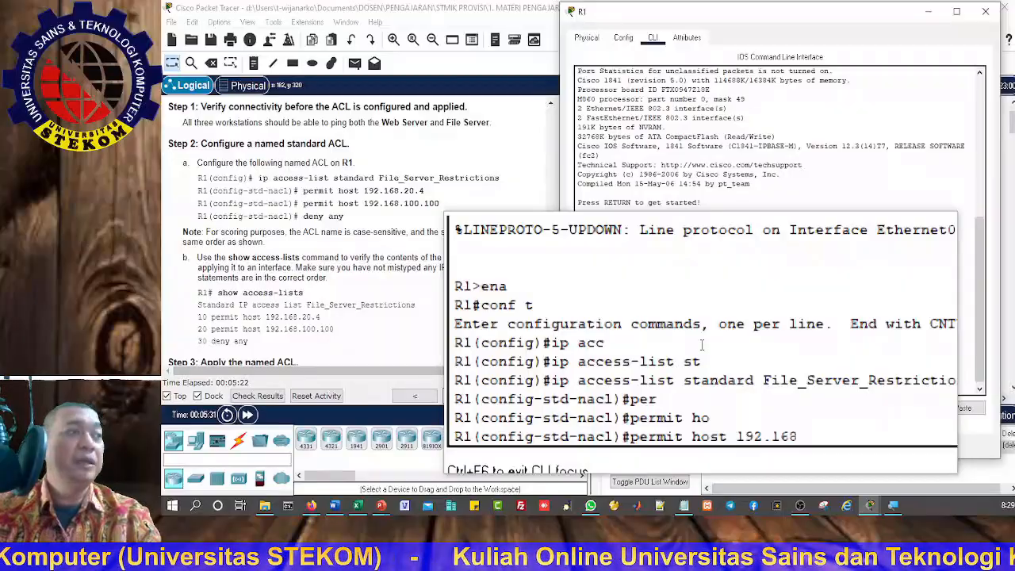
{"action": "type", "text": ".20"}
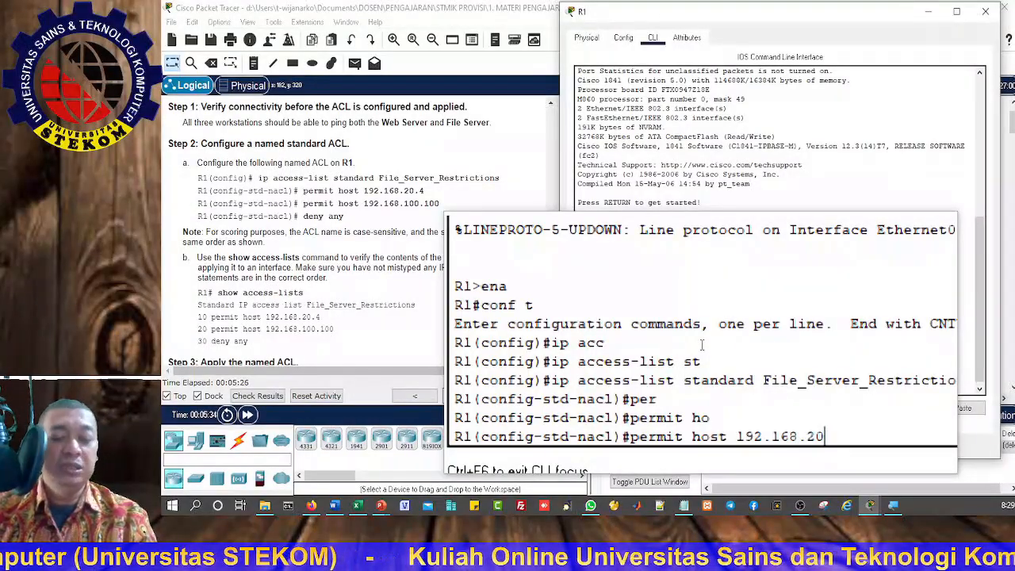
{"action": "type", "text": ".4"}
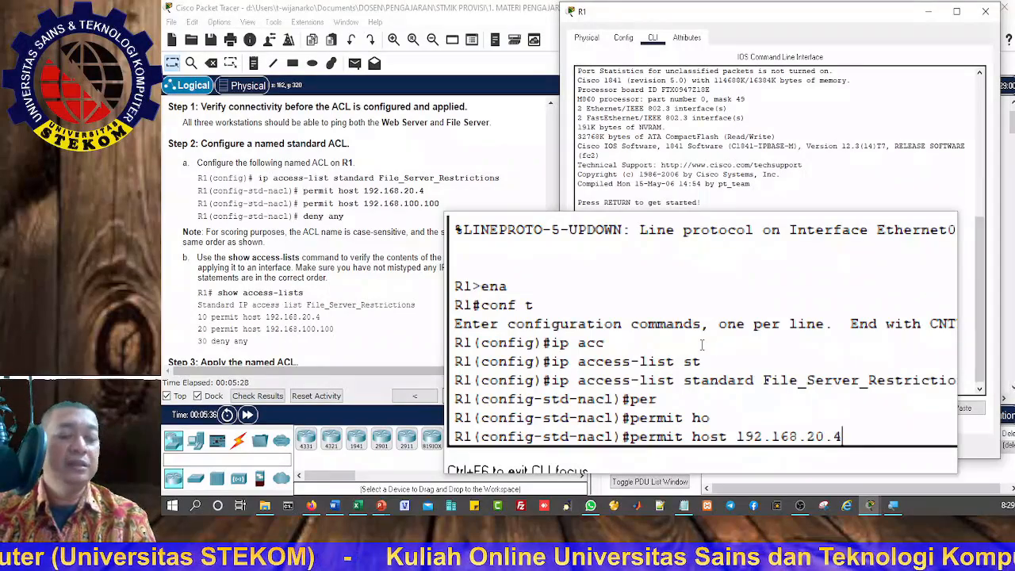
{"action": "key", "text": "Return"}
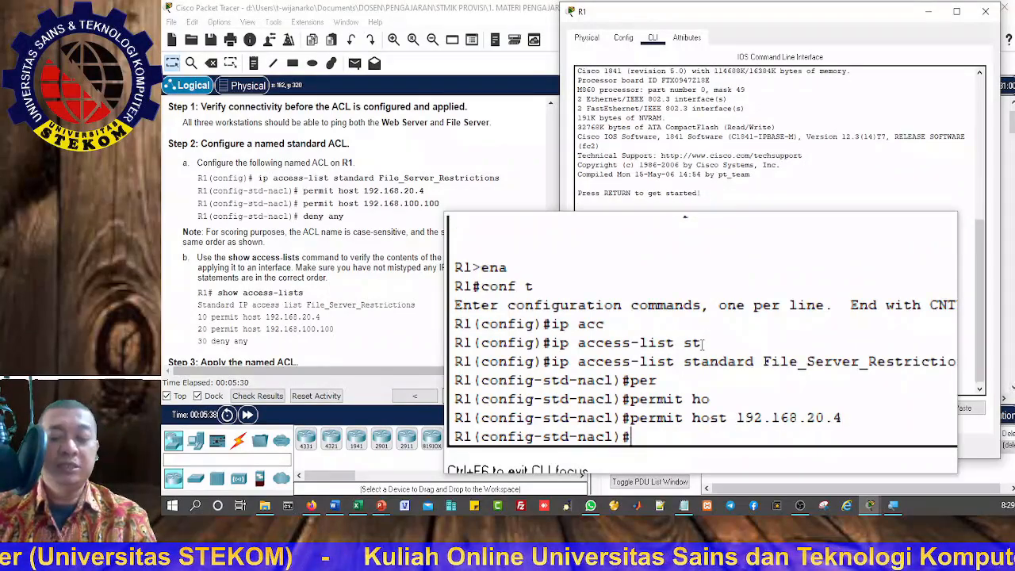
Step: Add a second ACL statement that permits the host at 192.168.100.100 with permit host 192.168.100.100
{"action": "type", "text": "per"}
{"action": "key", "text": "Tab"}
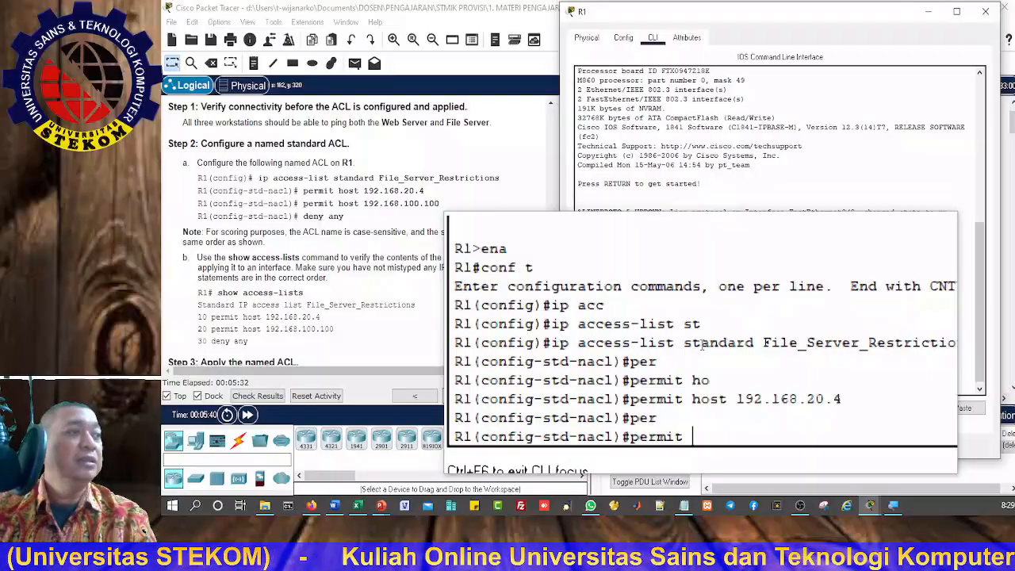
{"action": "type", "text": "hos"}
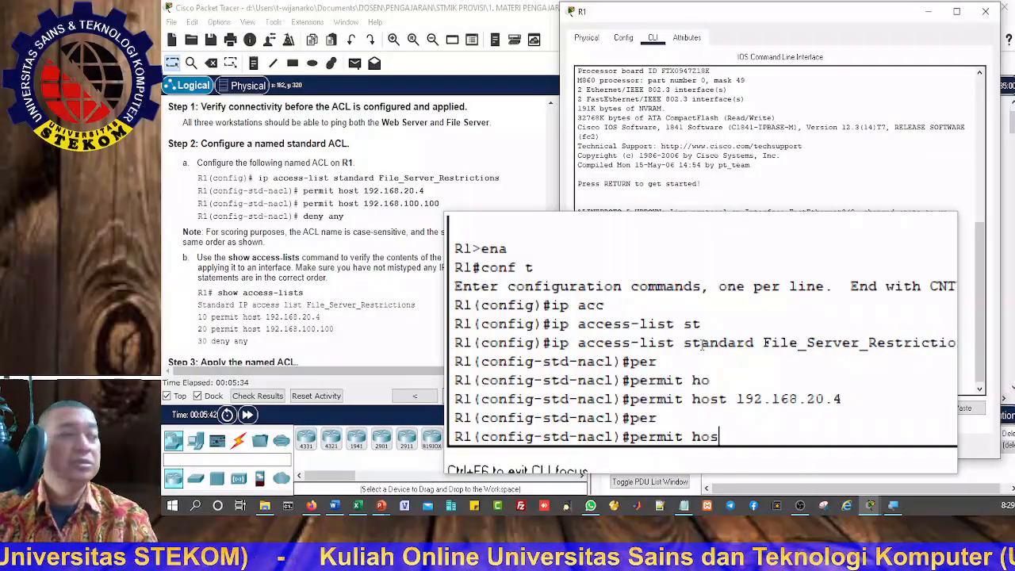
{"action": "key", "text": "Tab"}
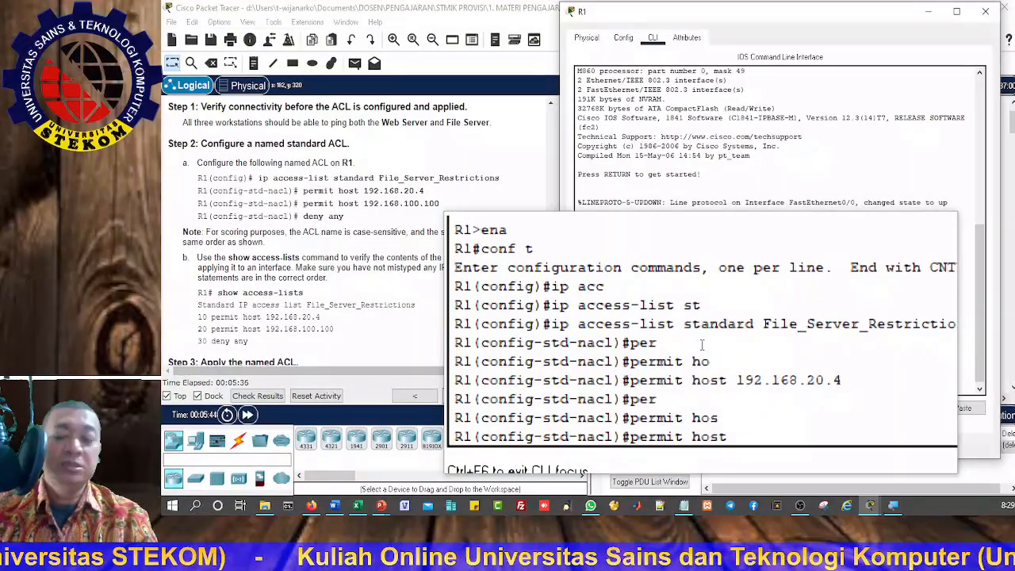
{"action": "type", "text": "192"}
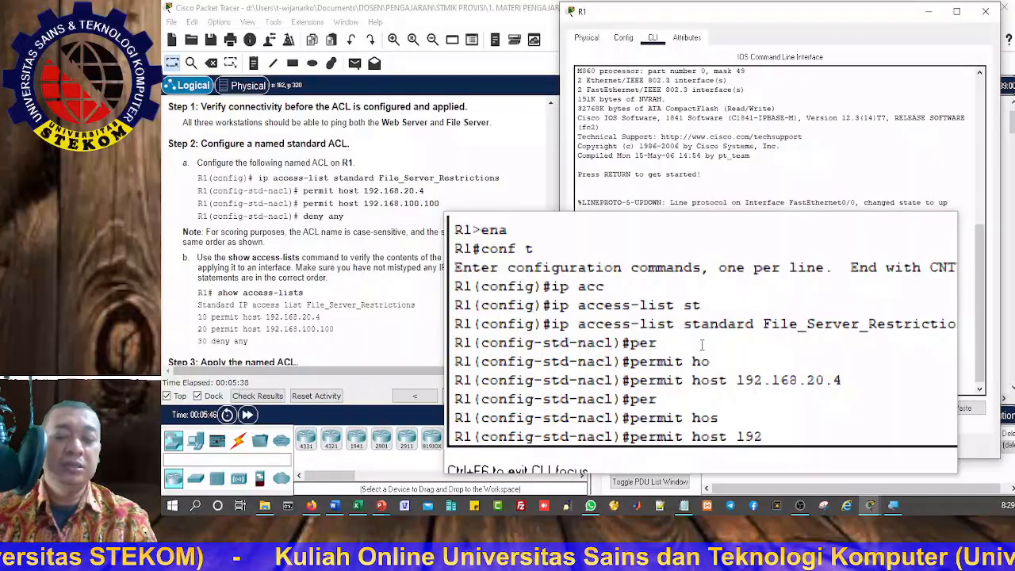
{"action": "type", "text": ".168"}
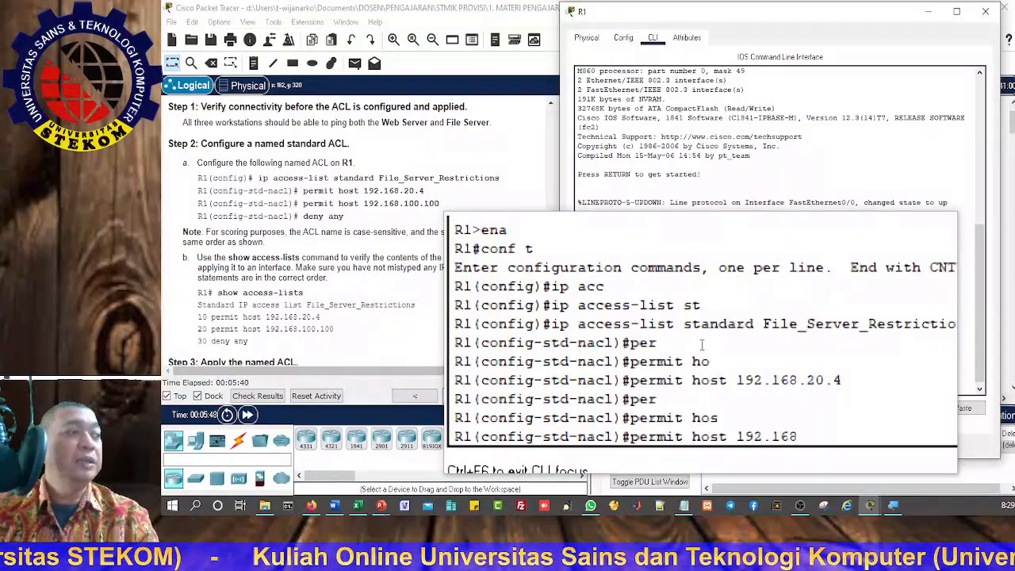
{"action": "type", "text": ".100"}
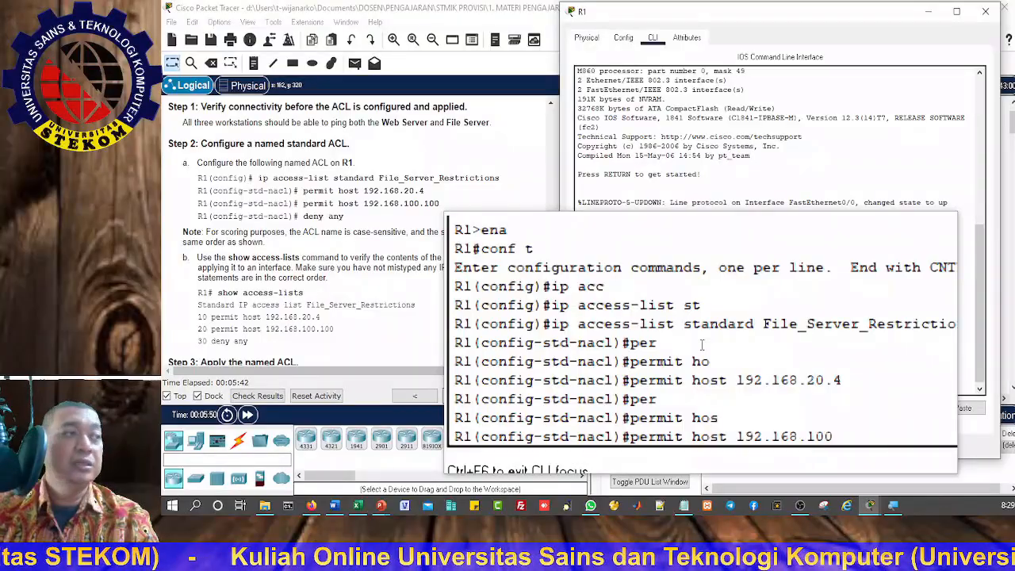
{"action": "type", "text": ".100"}
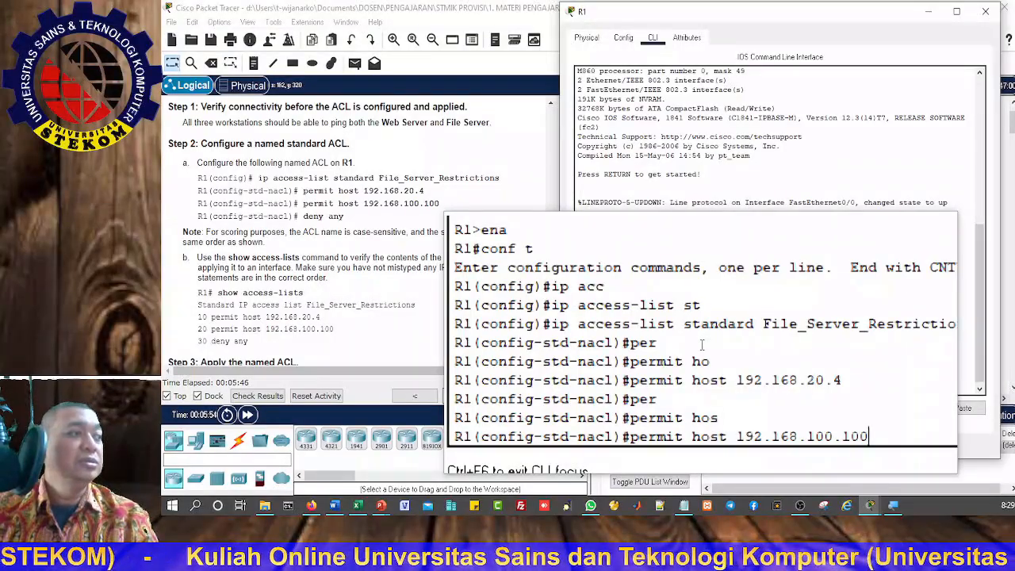
{"action": "key", "text": "Return"}
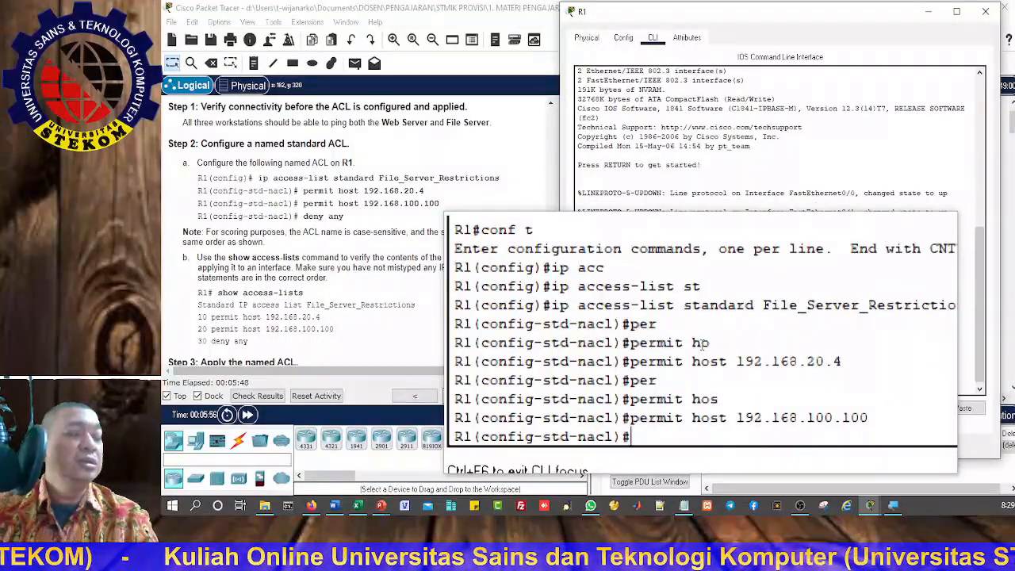
Step: Try to block all other traffic in the named ACL with the statement deny all
{"action": "type", "text": "de"}
{"action": "key", "text": "Tab"}
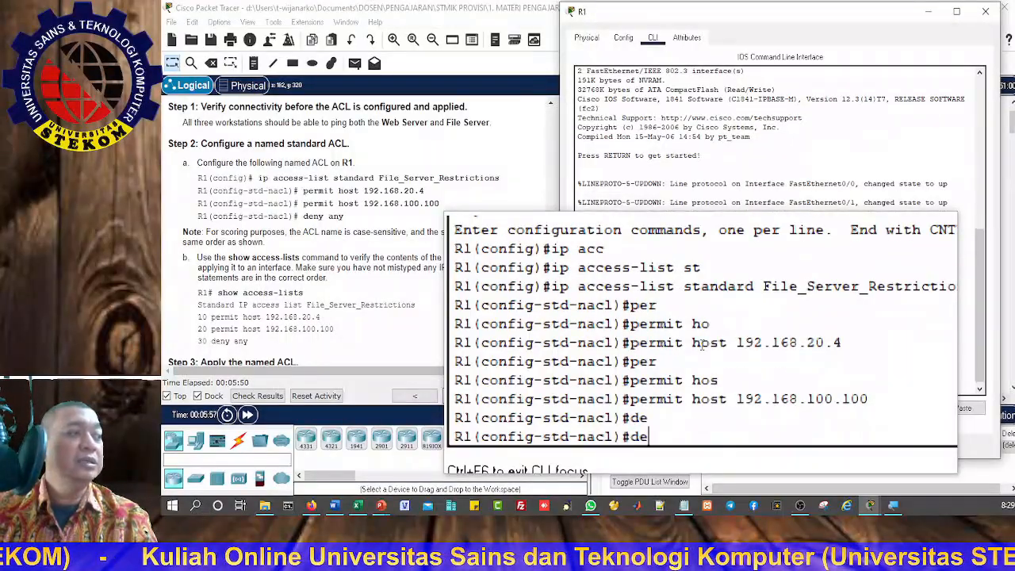
{"action": "type", "text": "n"}
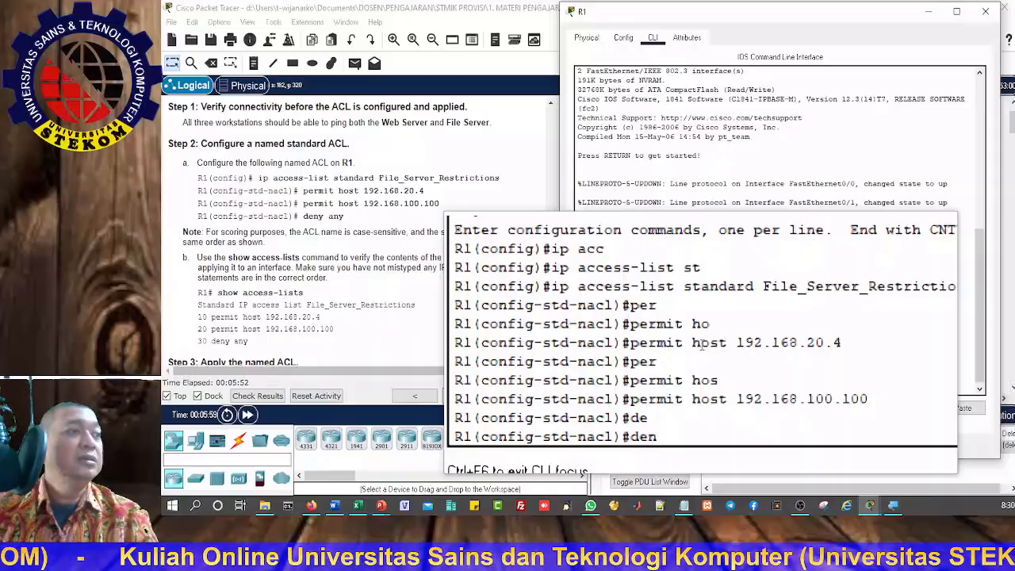
{"action": "key", "text": "Tab"}
{"action": "type", "text": "all"}
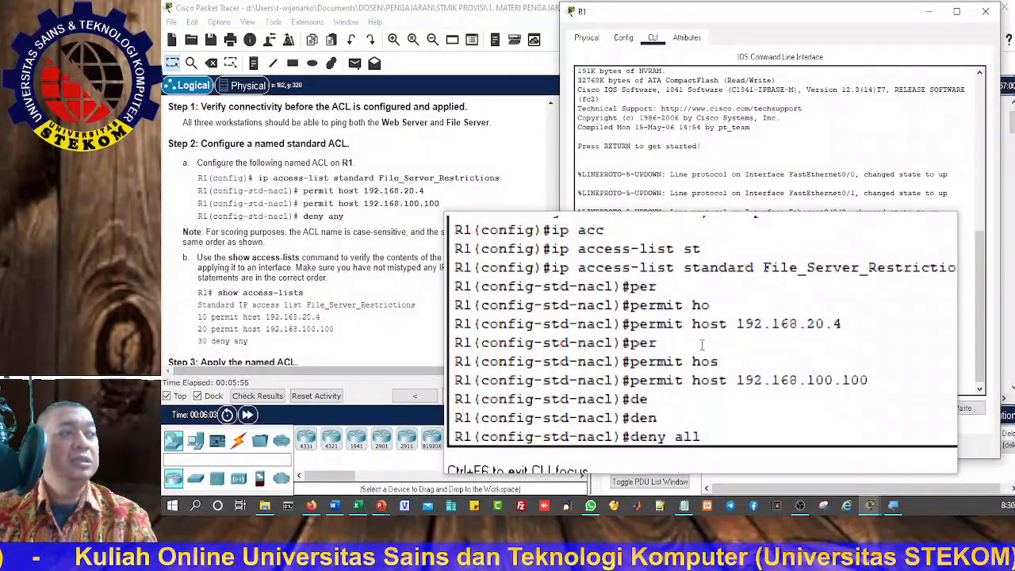
{"action": "key", "text": "Return"}
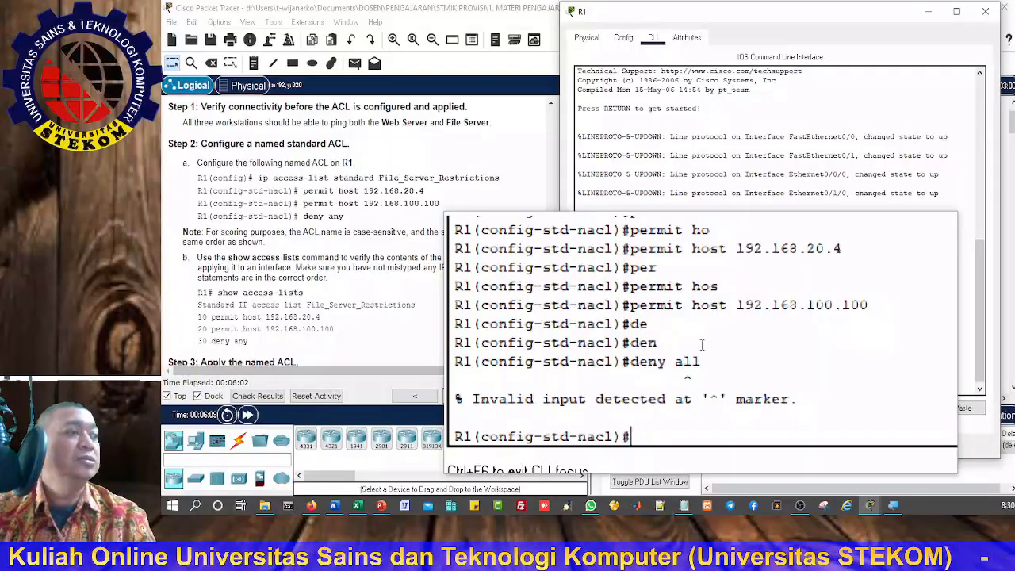
Step: Correct the last command to deny any and add it as the ACL's final statement
{"action": "key", "text": "Up"}
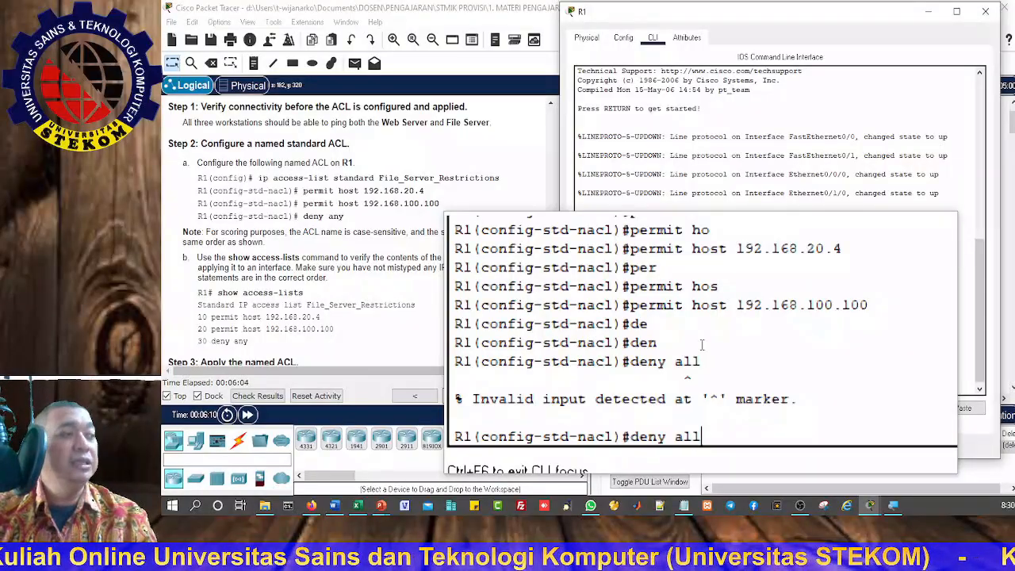
{"action": "key", "text": "BackSpace"}
{"action": "key", "text": "BackSpace"}
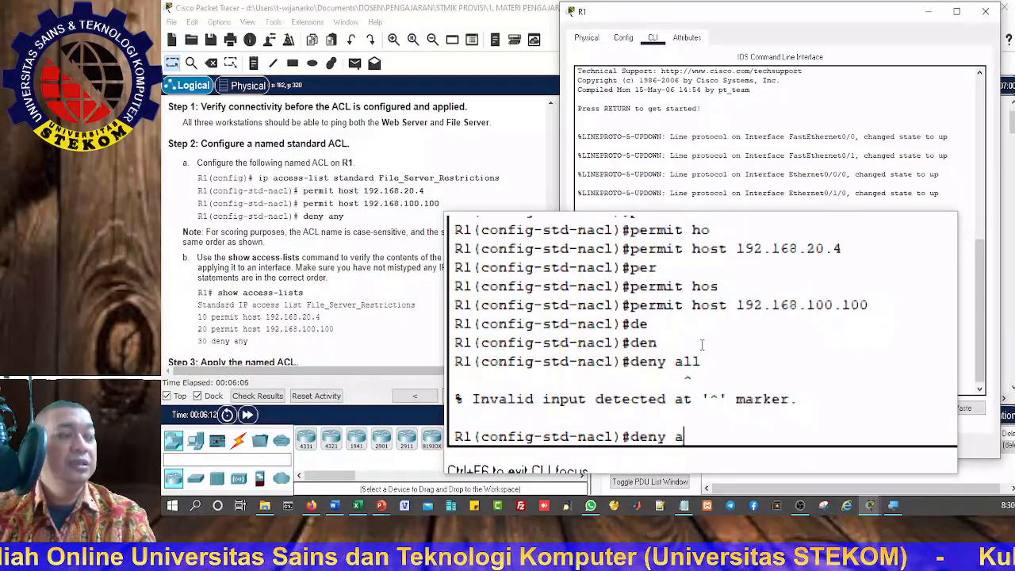
{"action": "key", "text": "Tab"}
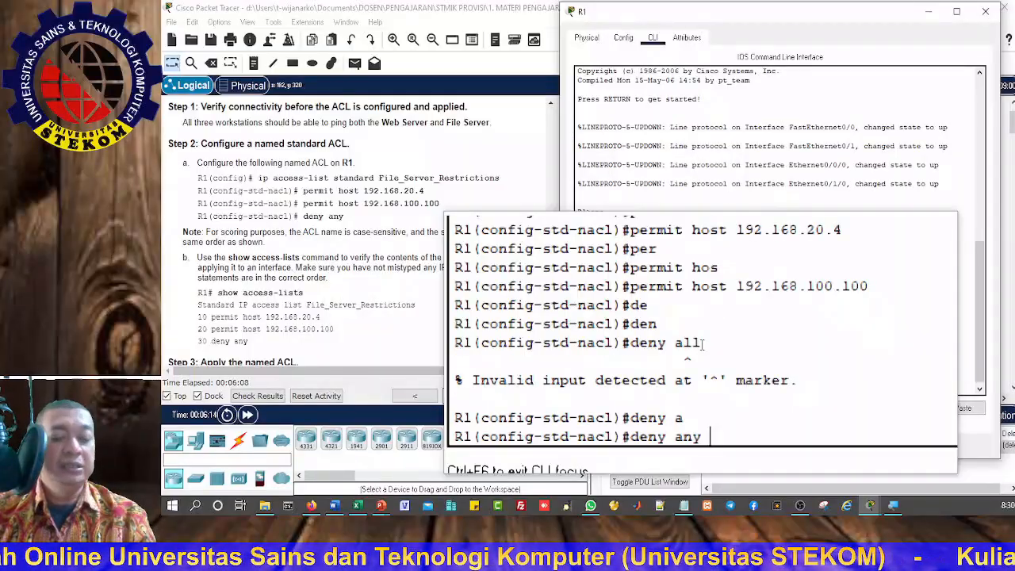
{"action": "key", "text": "Return"}
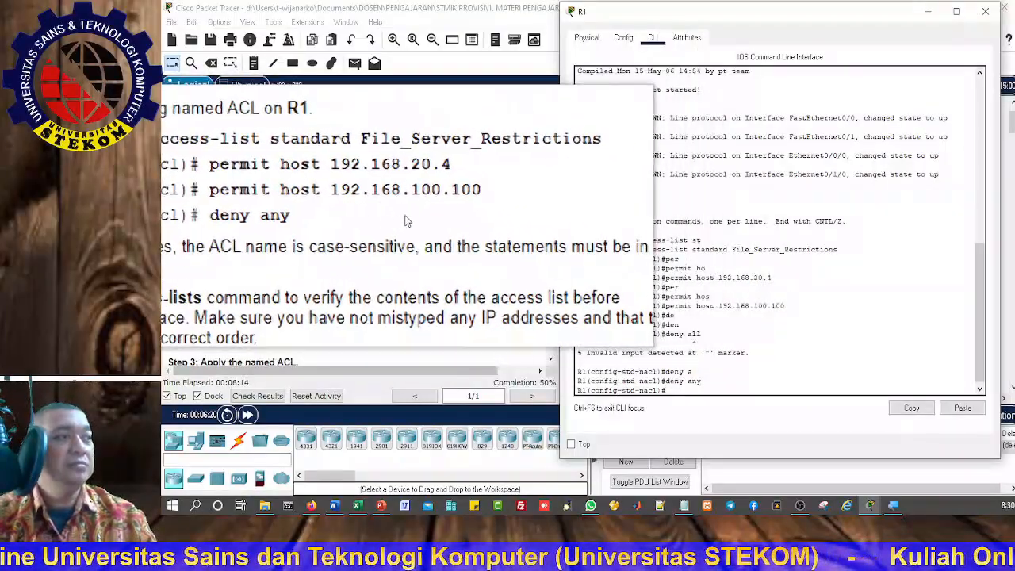
Step: Review the addressing table, the scenario and the Step 2 instructions to compare them with the entered ACL statements
{"action": "scroll", "coordinate": [381, 253], "scroll_direction": "up", "scroll_amount": 10}
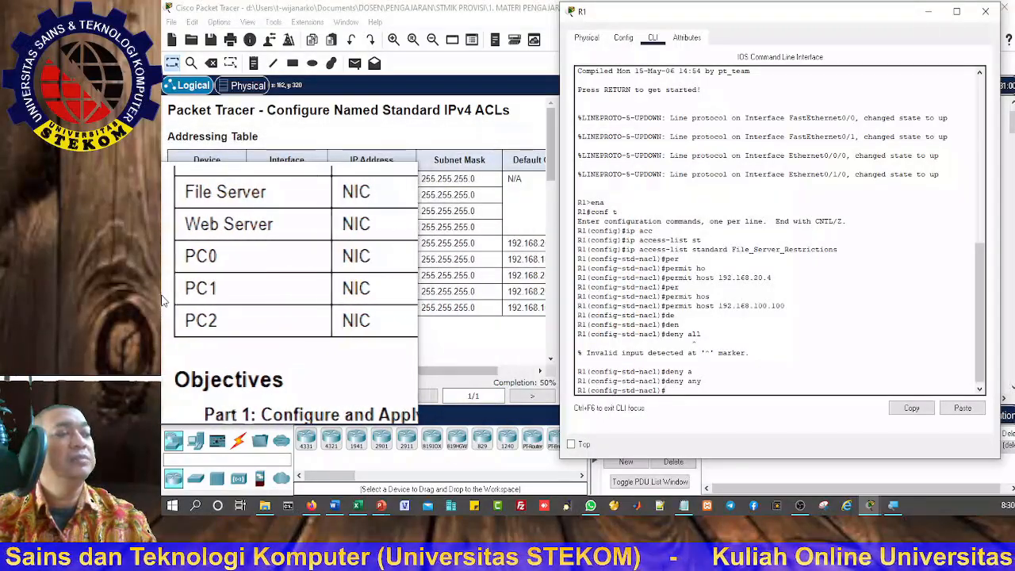
{"action": "scroll", "coordinate": [380, 294], "scroll_direction": "down", "scroll_amount": 10}
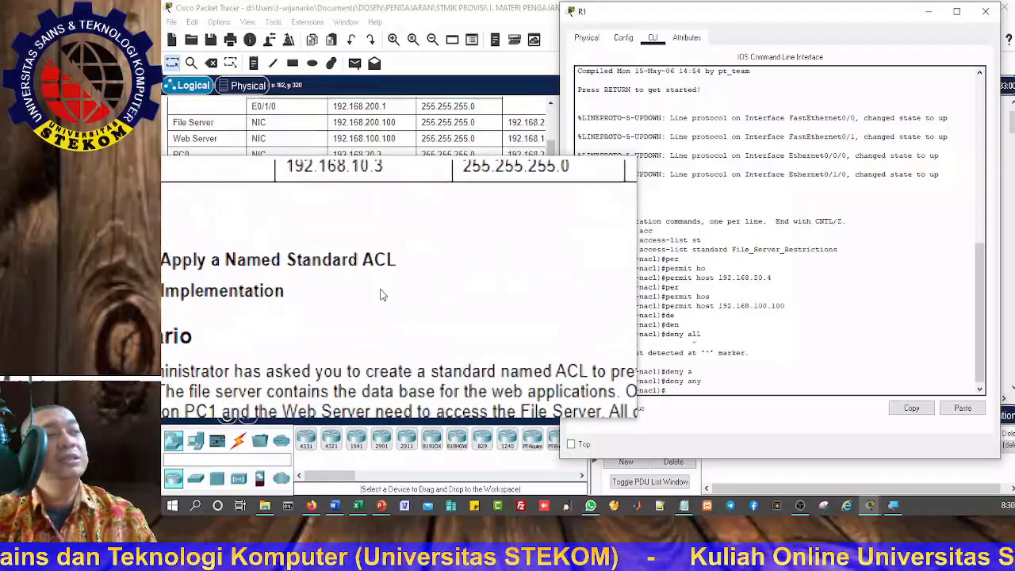
{"action": "scroll", "coordinate": [382, 296], "scroll_direction": "down", "scroll_amount": 2}
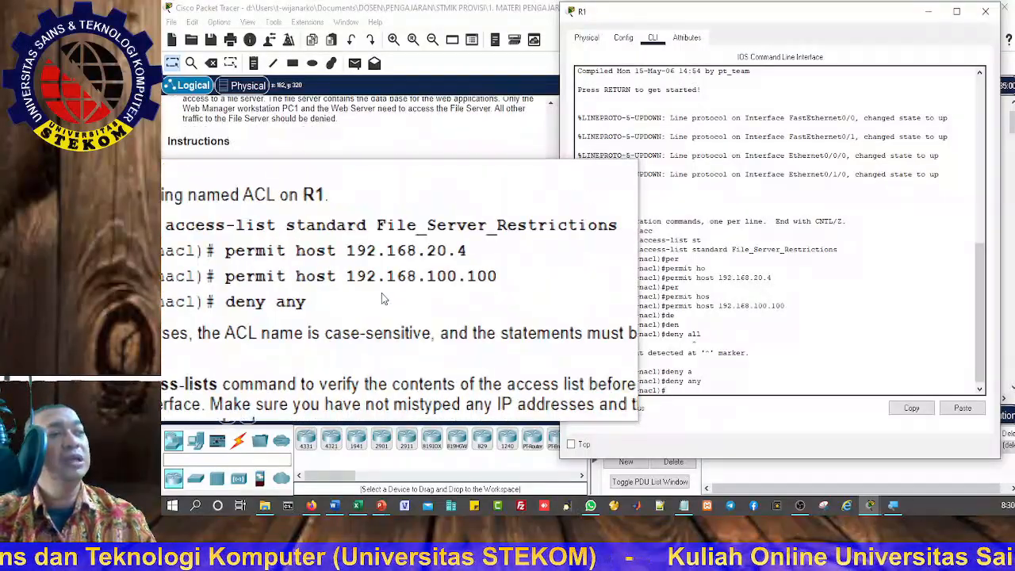
{"action": "scroll", "coordinate": [383, 299], "scroll_direction": "down", "scroll_amount": 5}
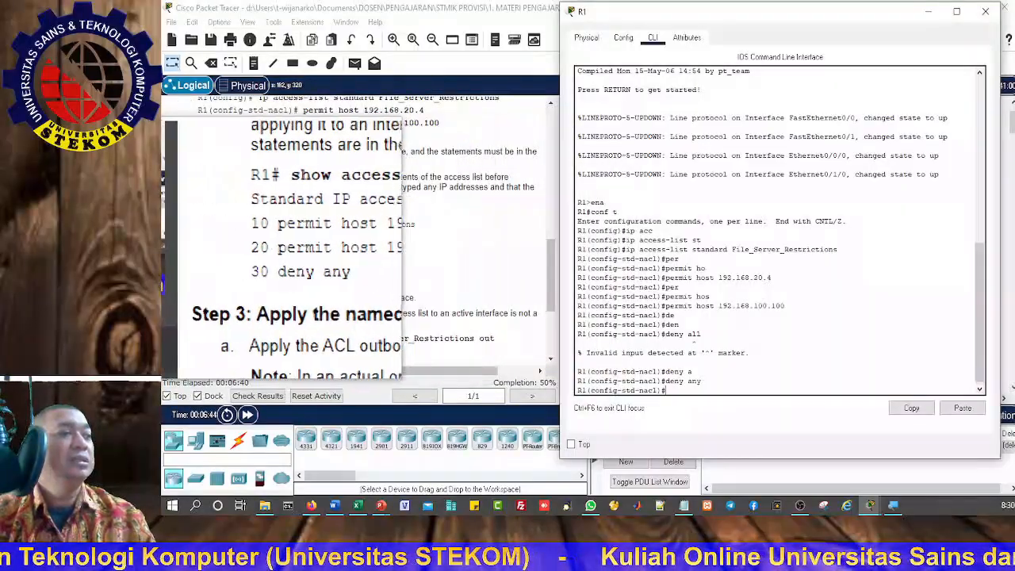
{"action": "scroll", "coordinate": [268, 241], "scroll_direction": "up", "scroll_amount": 3}
{"action": "scroll", "coordinate": [268, 242], "scroll_direction": "down", "scroll_amount": 2}
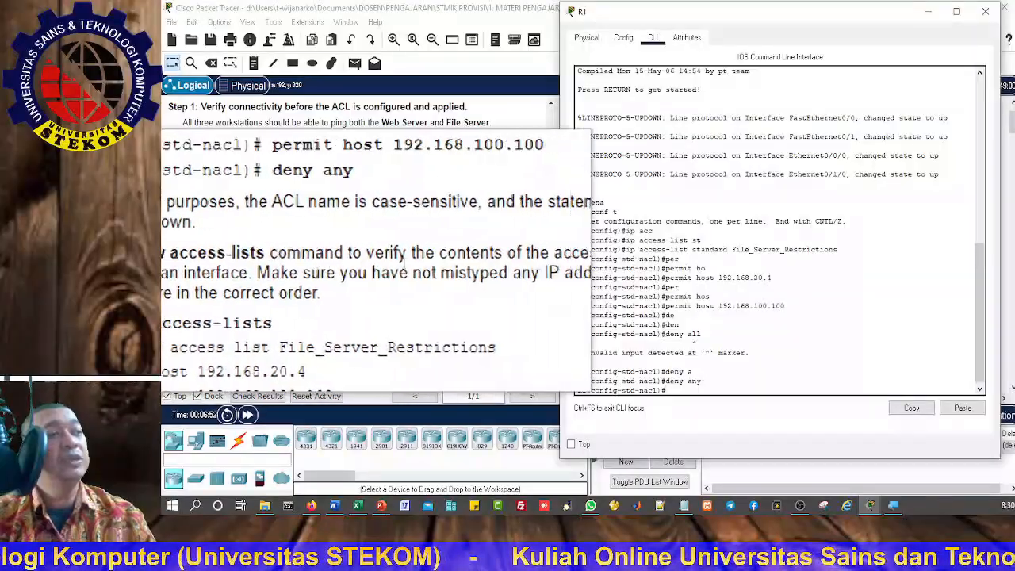
{"action": "scroll", "coordinate": [235, 265], "scroll_direction": "down", "scroll_amount": 1}
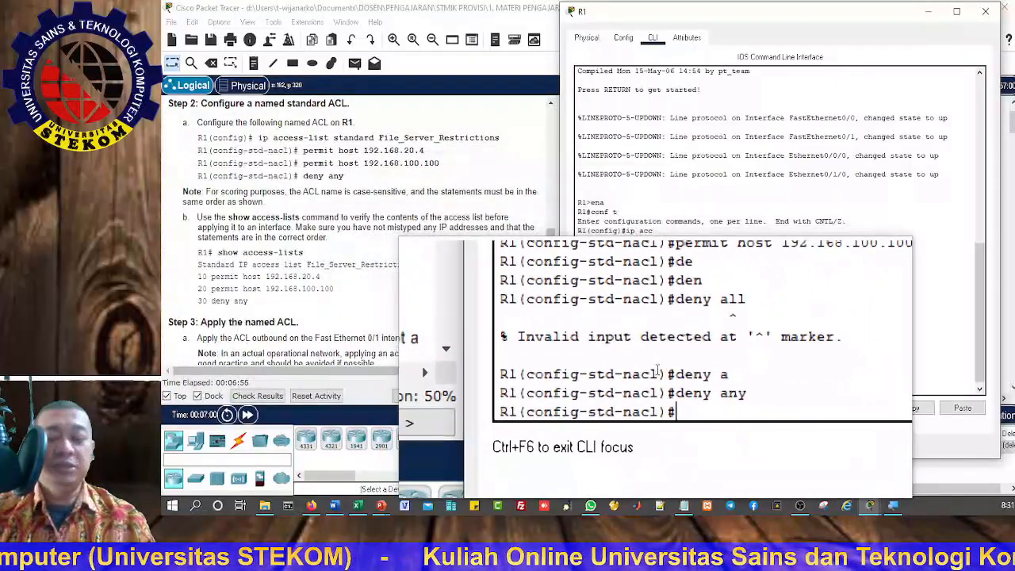
Step: Leave ACL and global configuration mode with exit to return to R1's privileged mode
{"action": "type", "text": "exit"}
{"action": "key", "text": "Return"}
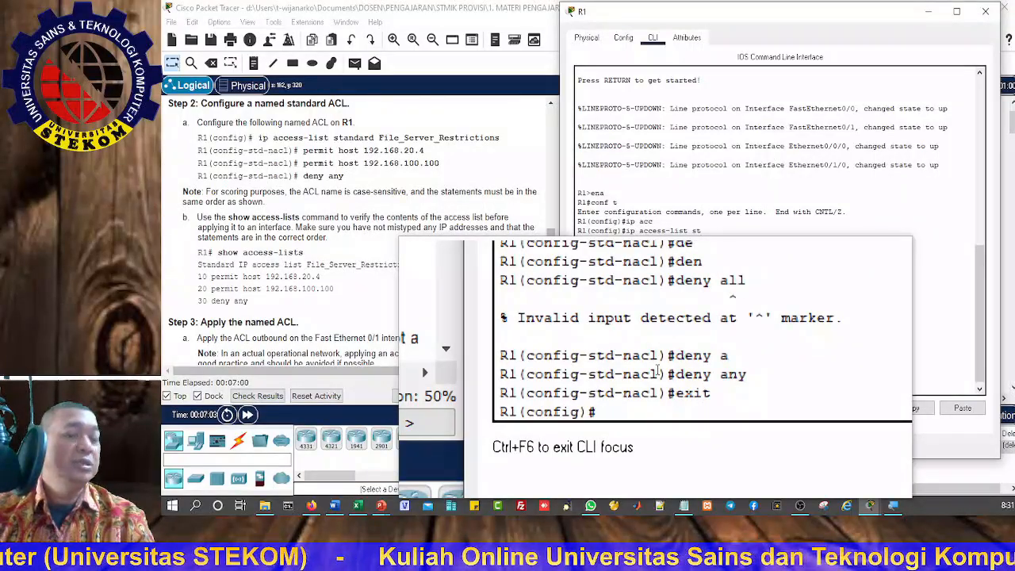
{"action": "type", "text": "exit"}
{"action": "key", "text": "Return"}
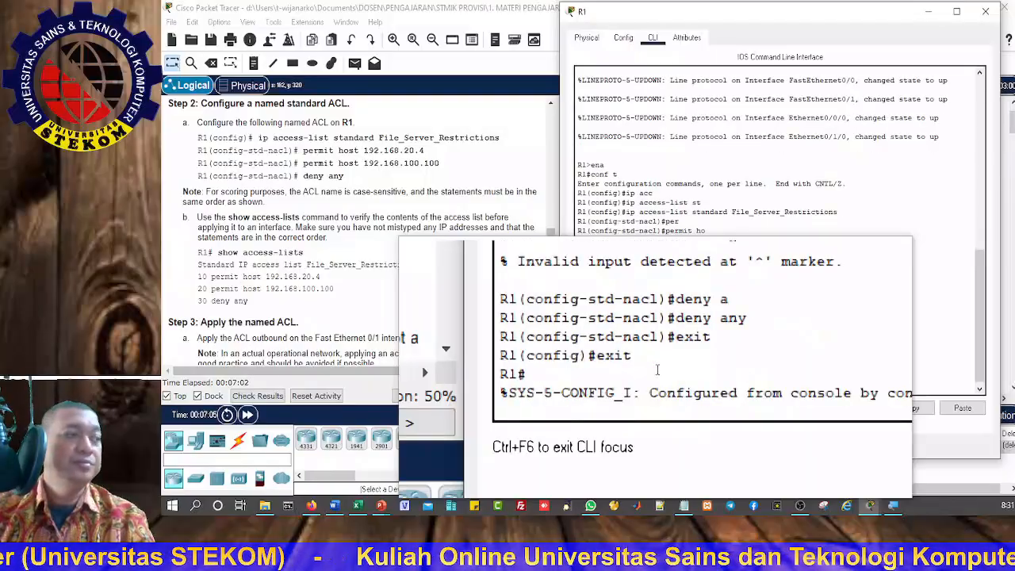
{"action": "key", "text": "Return"}
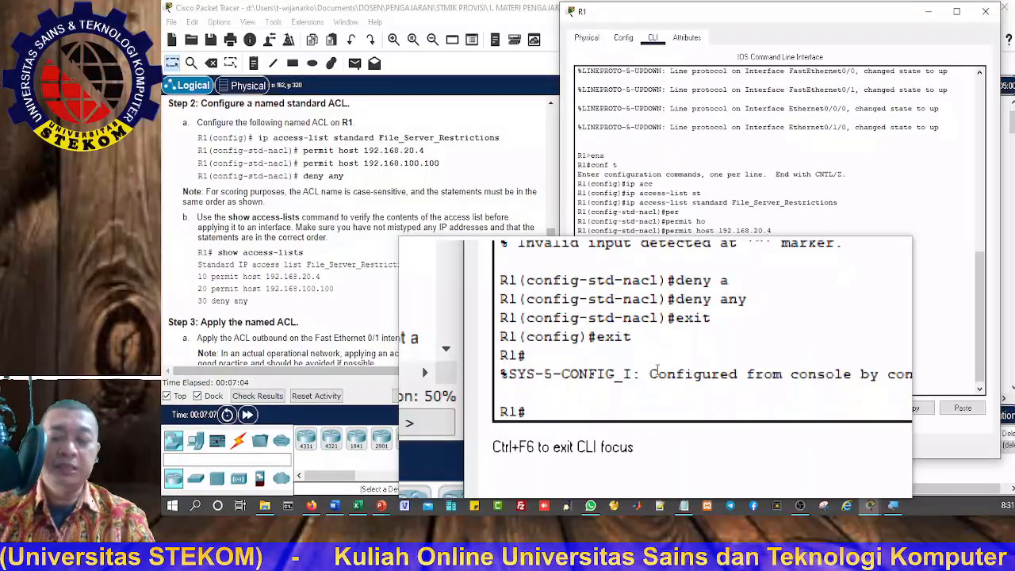
Step: List R1's access lists with show access-lists to check the entries of File_Server_Restrictions before applying it
{"action": "type", "text": "sh"}
{"action": "key", "text": "Tab"}
{"action": "type", "text": "acc"}
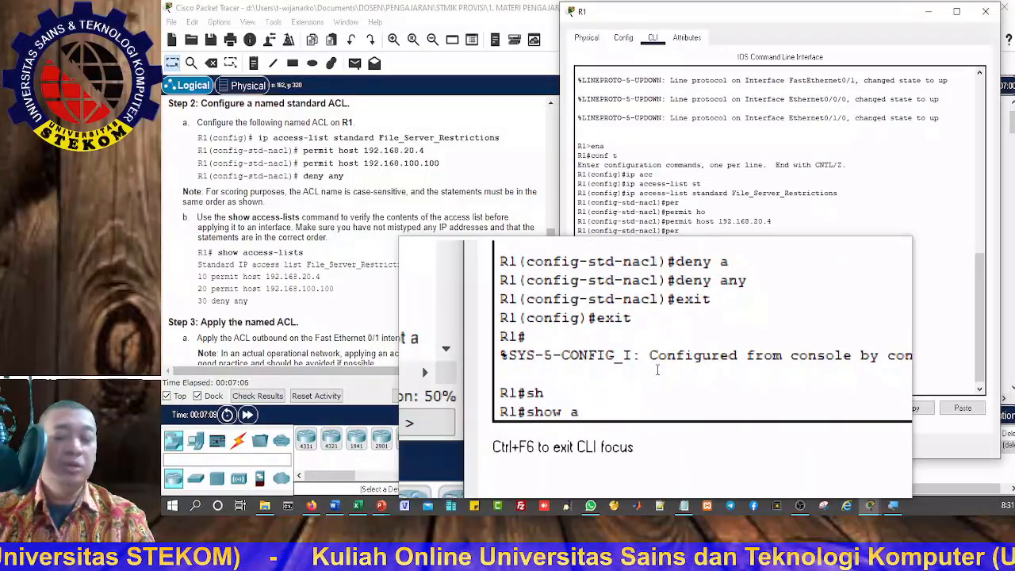
{"action": "key", "text": "Tab"}
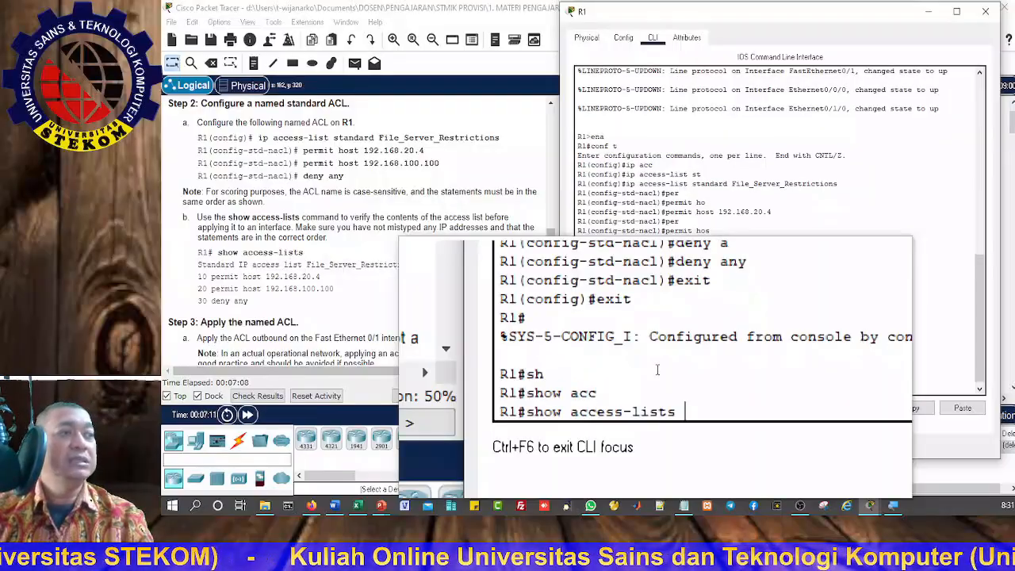
{"action": "key", "text": "Return"}
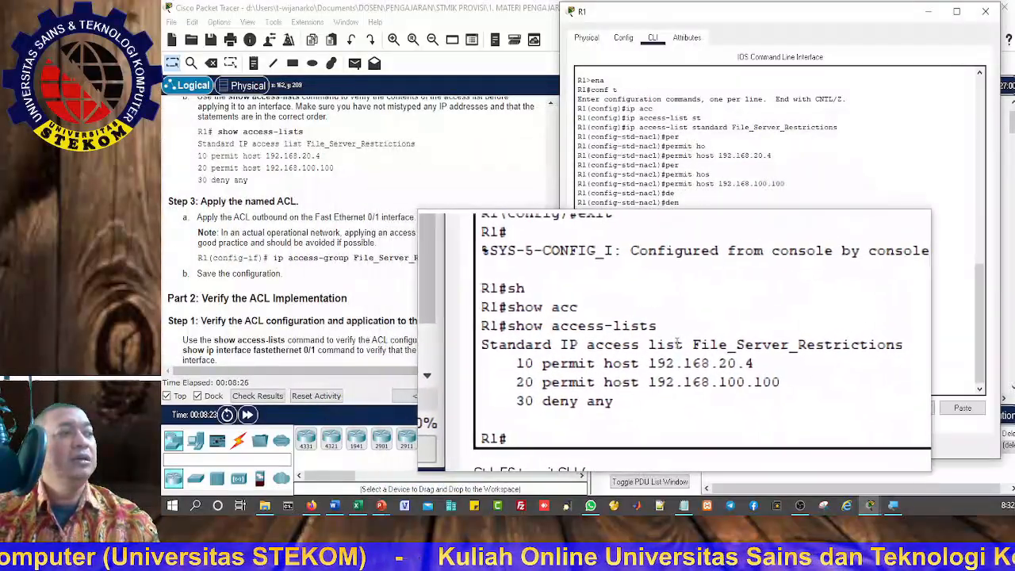
Step: Enter global configuration mode on R1 with conf t and open interface fastEthernet 0/1 for configuration
{"action": "type", "text": "con"}
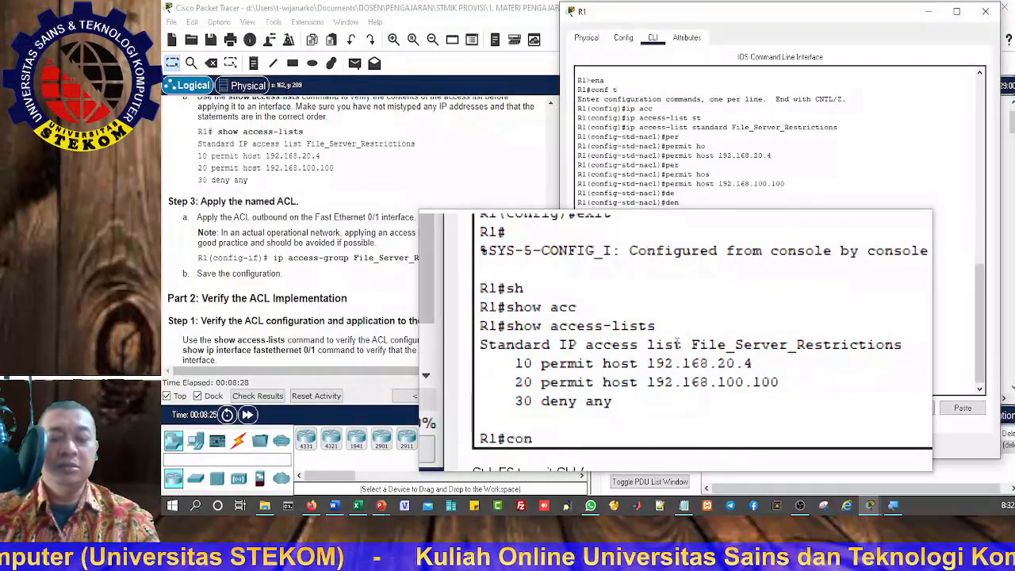
{"action": "type", "text": "f t"}
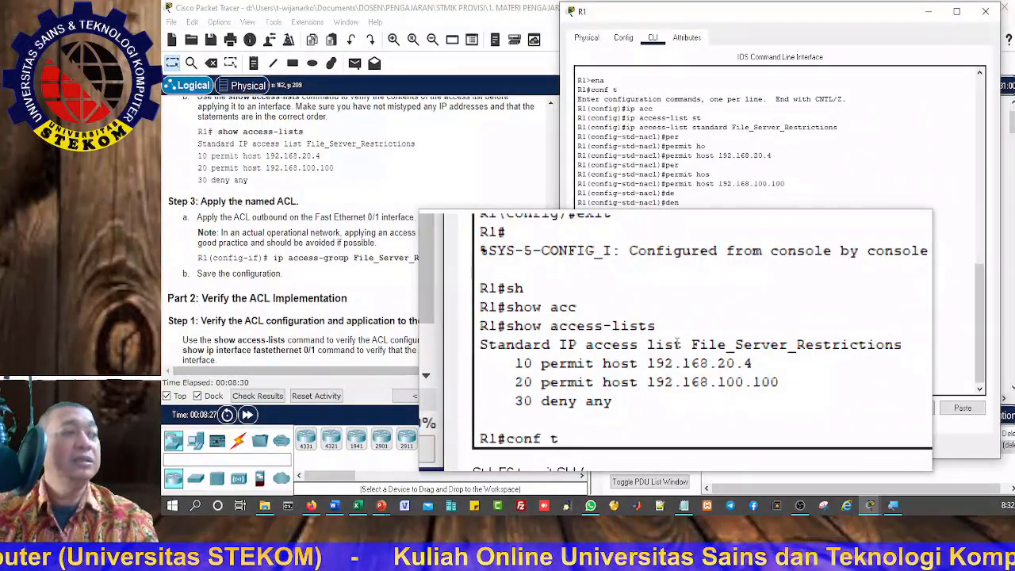
{"action": "key", "text": "Return"}
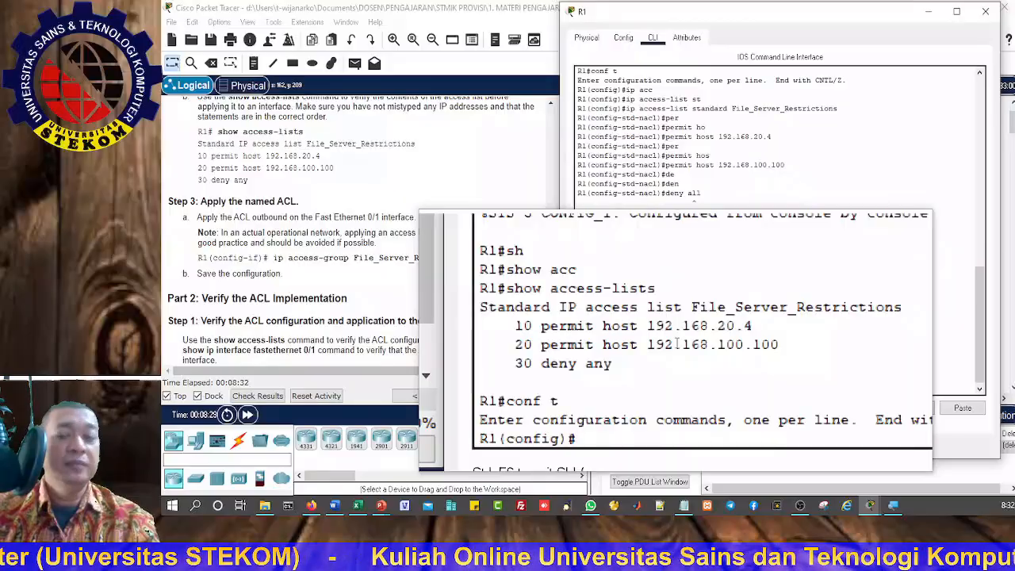
{"action": "type", "text": "i"}
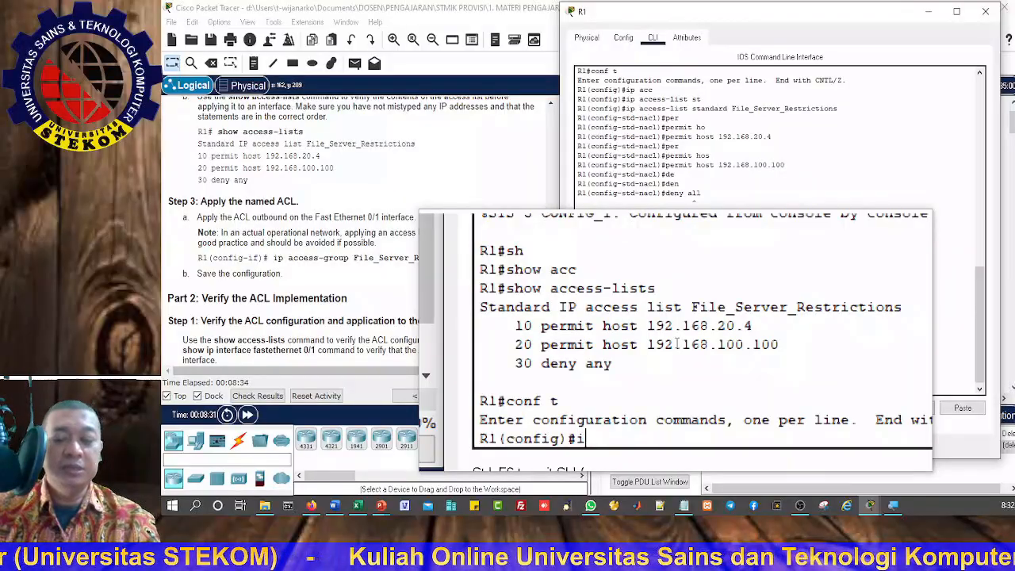
{"action": "type", "text": "nt"}
{"action": "key", "text": "Tab"}
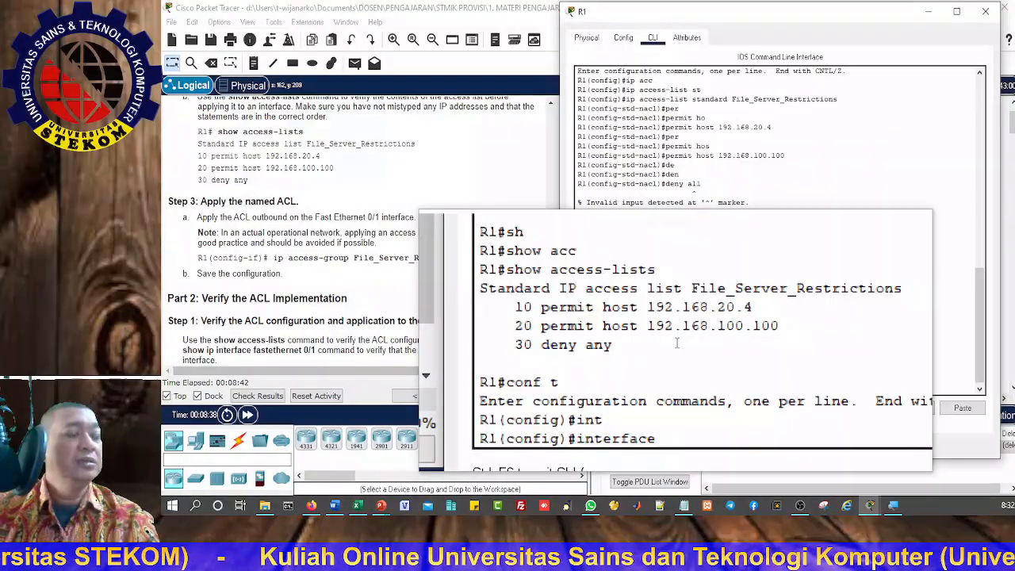
{"action": "type", "text": "fa"}
{"action": "key", "text": "Tab"}
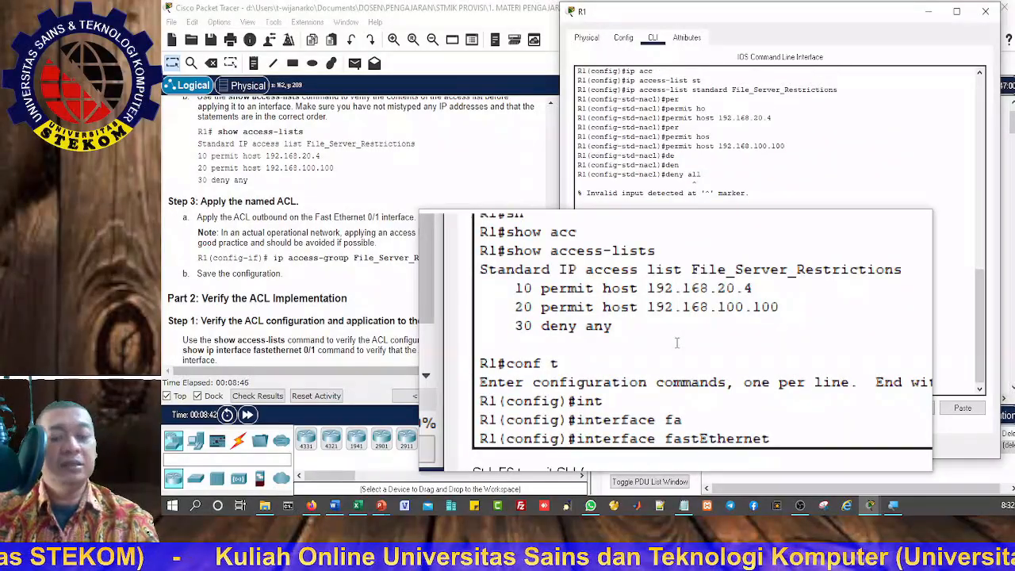
{"action": "type", "text": "0/1"}
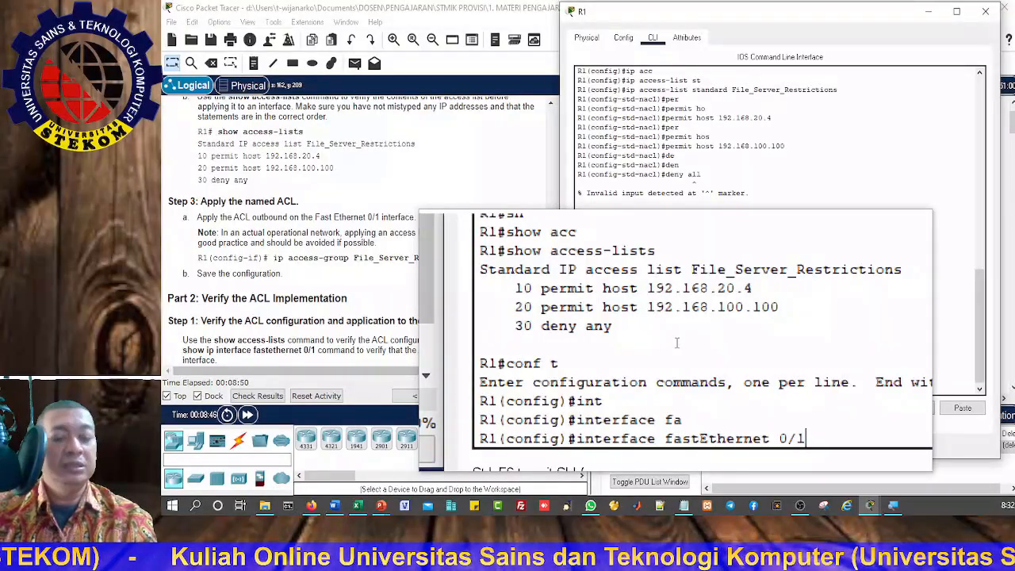
{"action": "key", "text": "Return"}
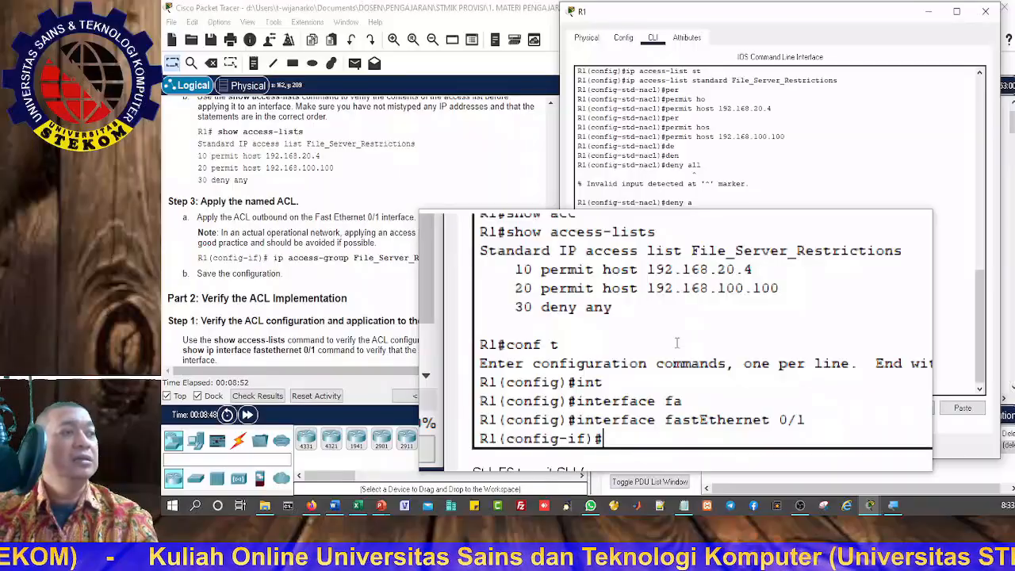
Step: Apply the ACL outbound on the interface with ip access-group File_Server_Restrictions out
{"action": "type", "text": "ip acc"}
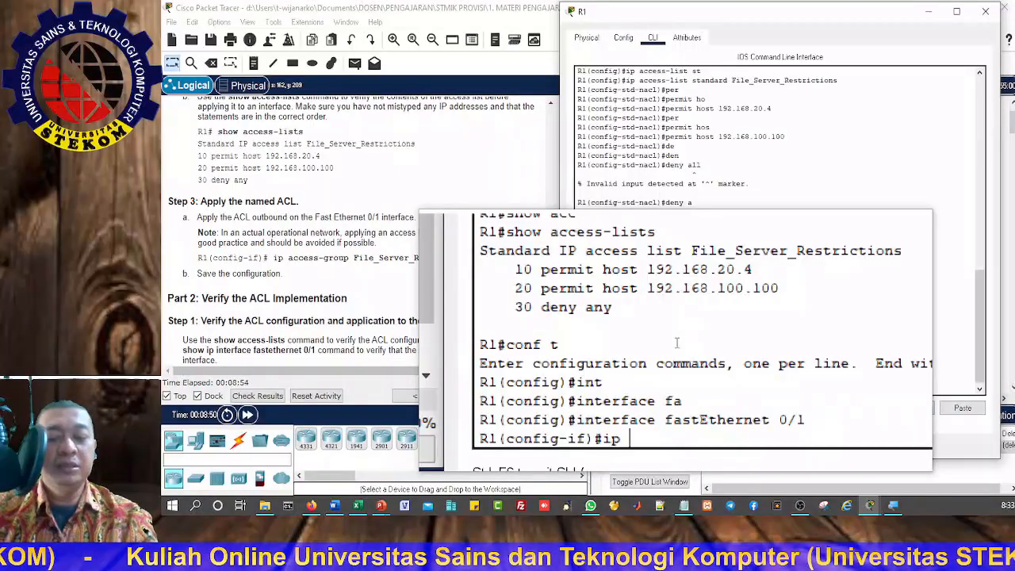
{"action": "key", "text": "Tab"}
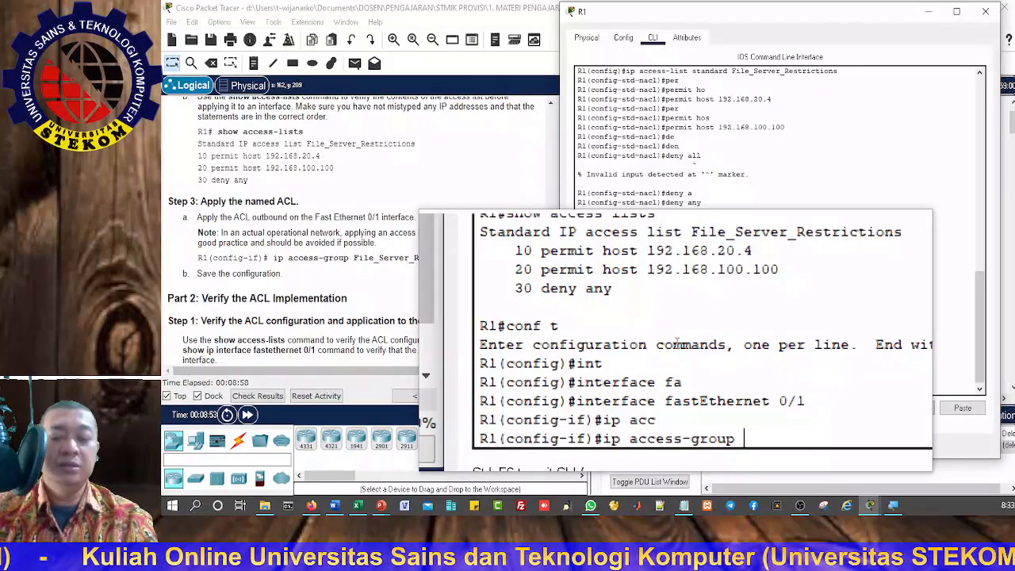
{"action": "type", "text": "fi"}
{"action": "key", "text": "Tab"}
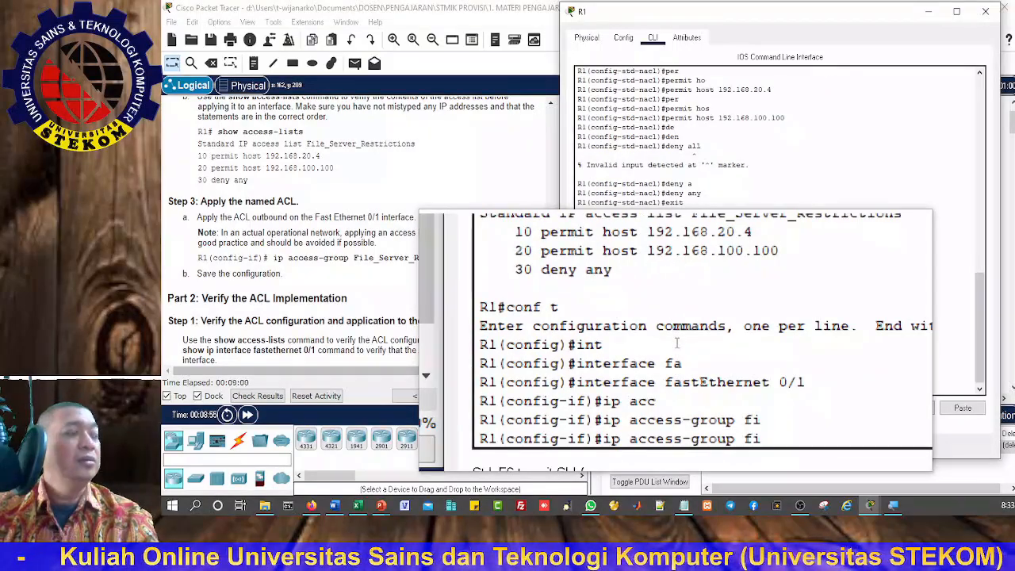
{"action": "key", "text": "BackSpace"}
{"action": "key", "text": "BackSpace"}
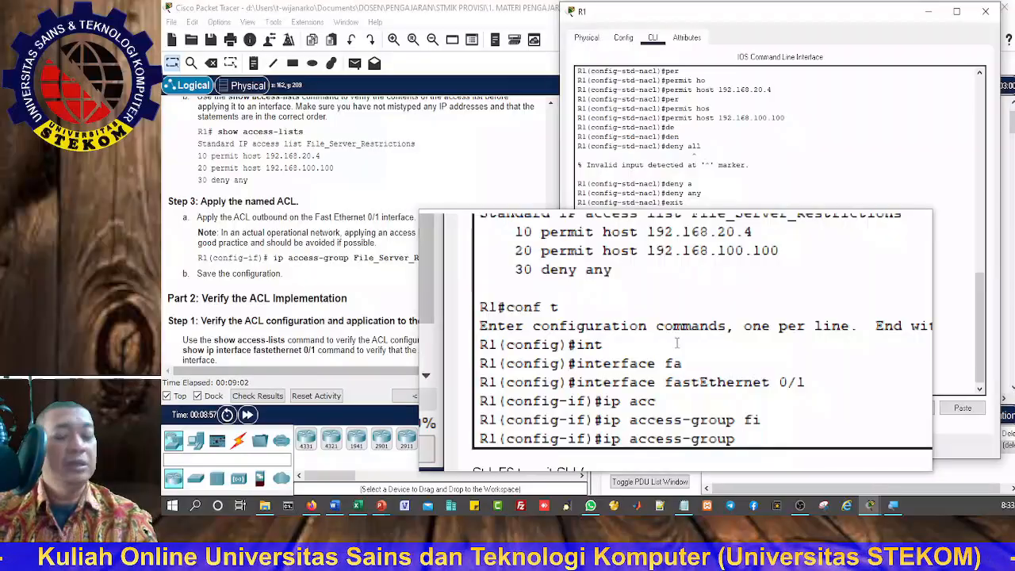
{"action": "type", "text": "Fi"}
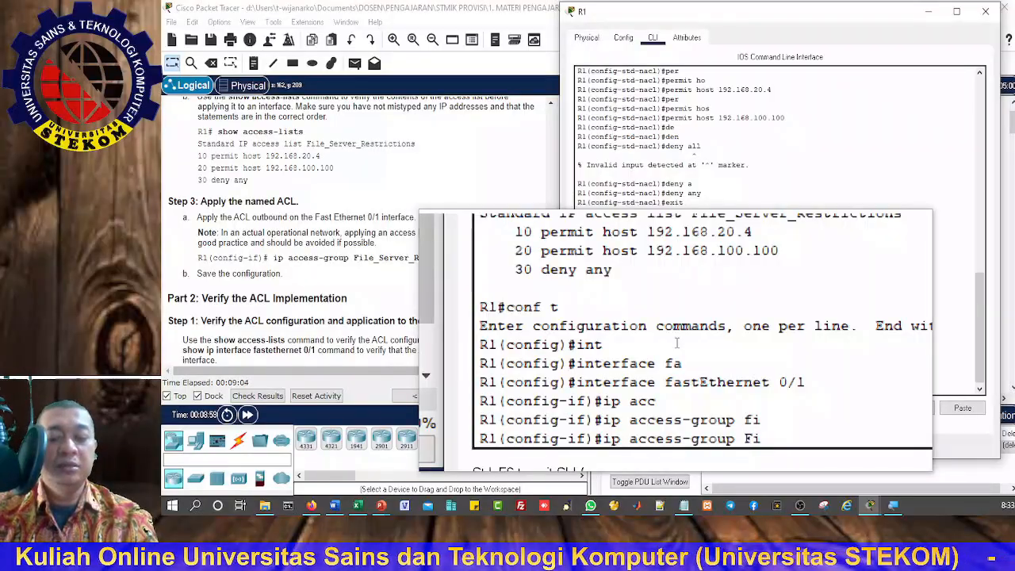
{"action": "type", "text": "le_Ser"}
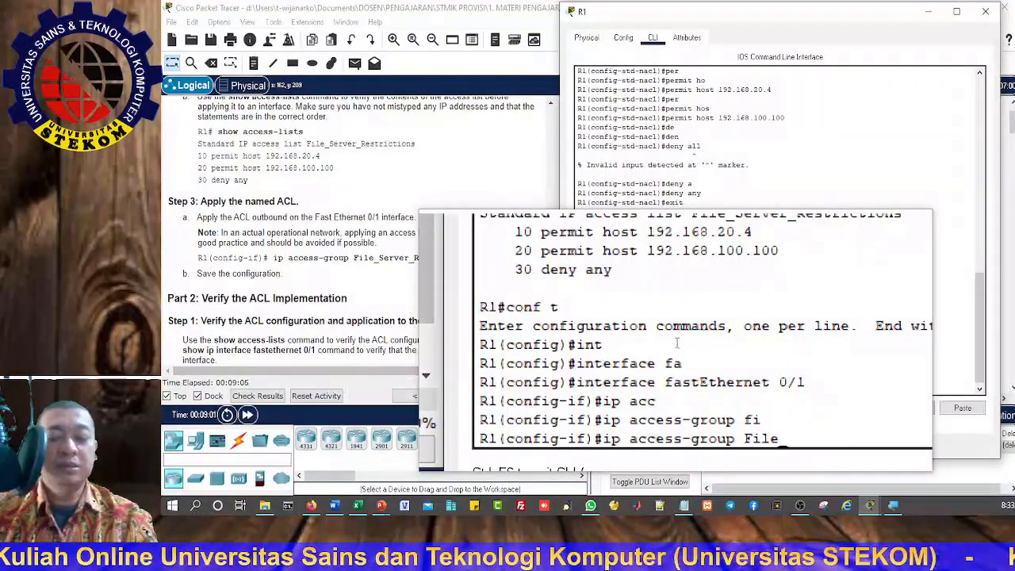
{"action": "type", "text": "ver"}
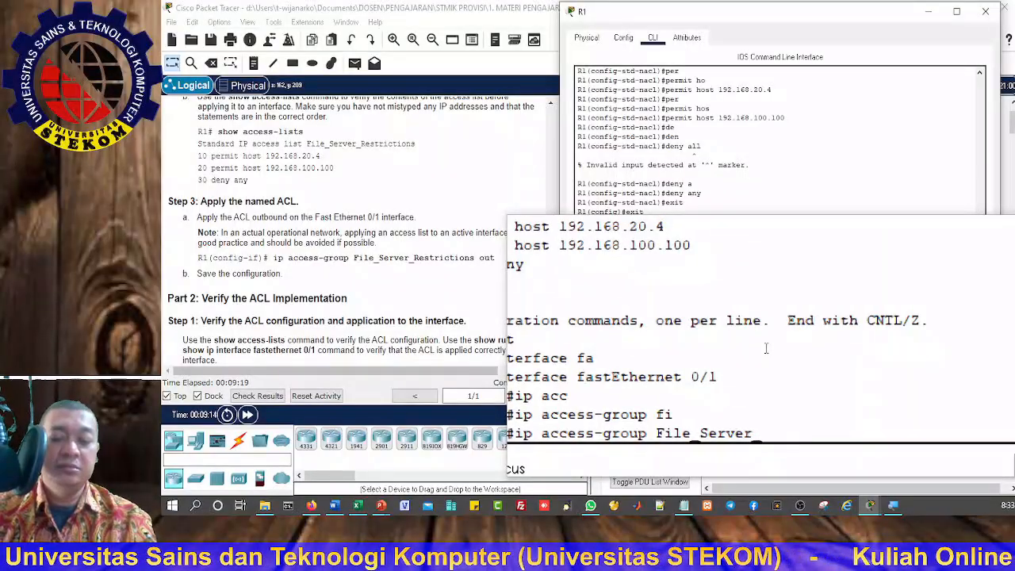
{"action": "type", "text": "_Re"}
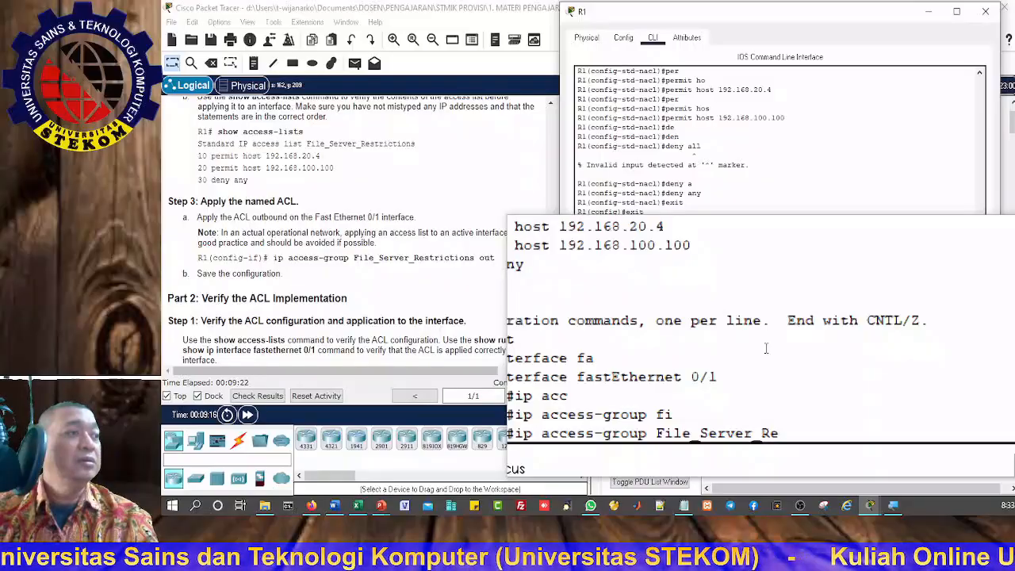
{"action": "type", "text": "stri"}
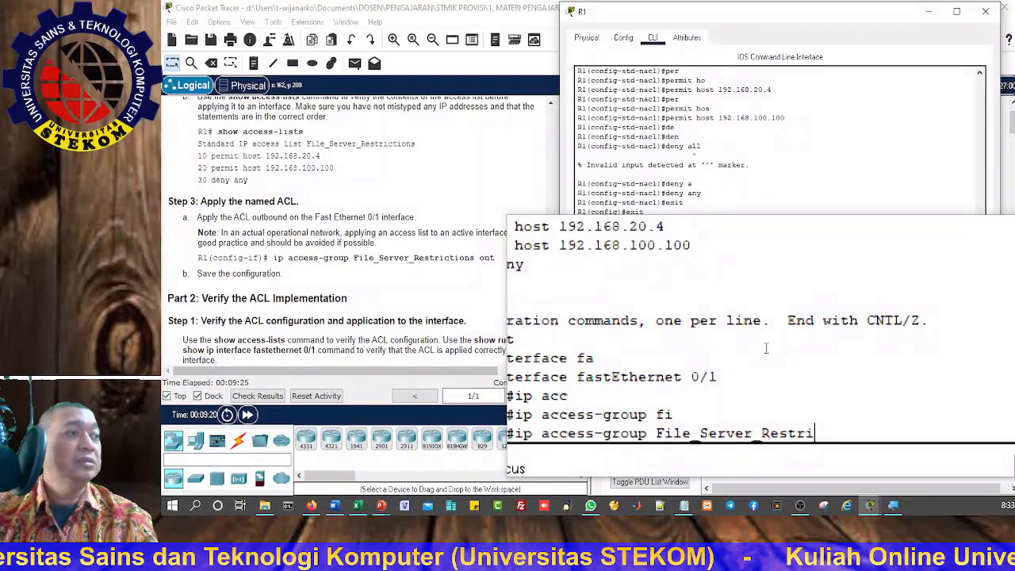
{"action": "type", "text": "ct"}
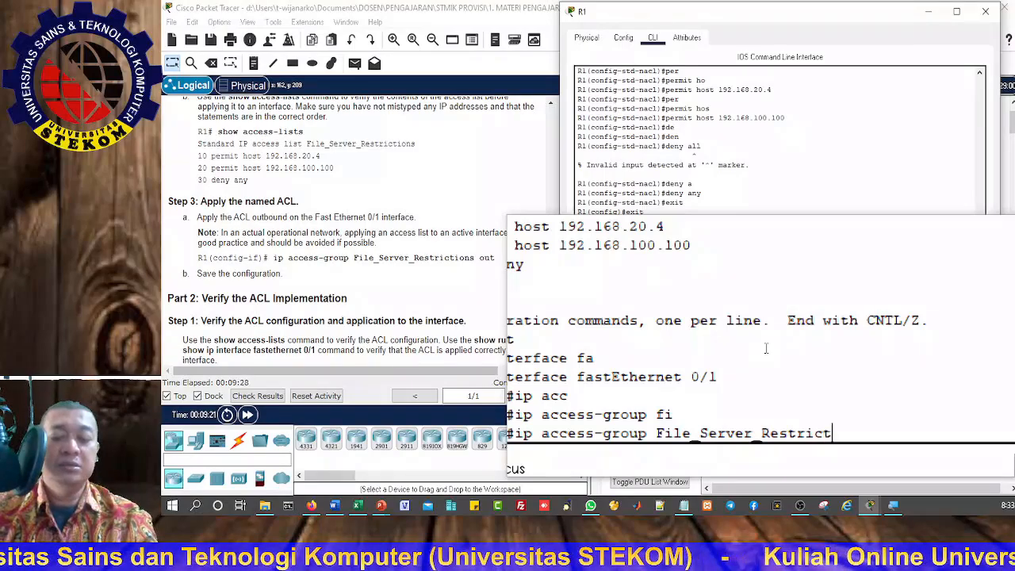
{"action": "type", "text": "ions"}
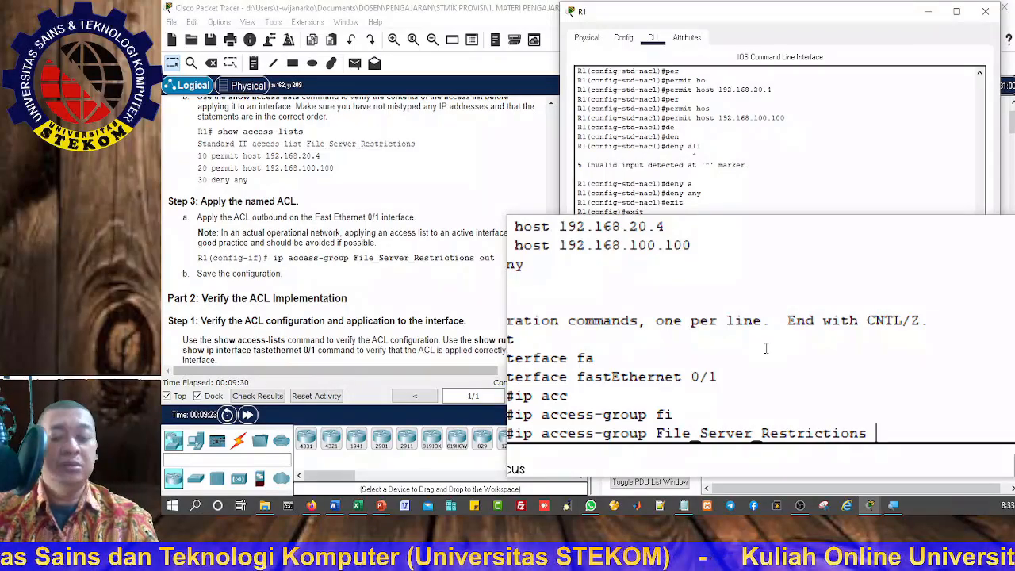
{"action": "type", "text": " out"}
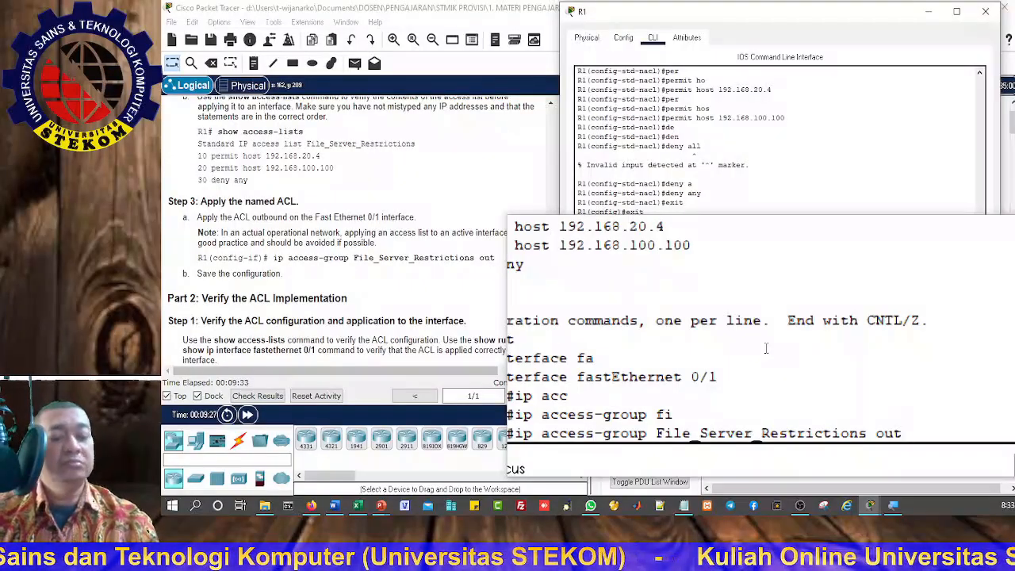
{"action": "key", "text": "Return"}
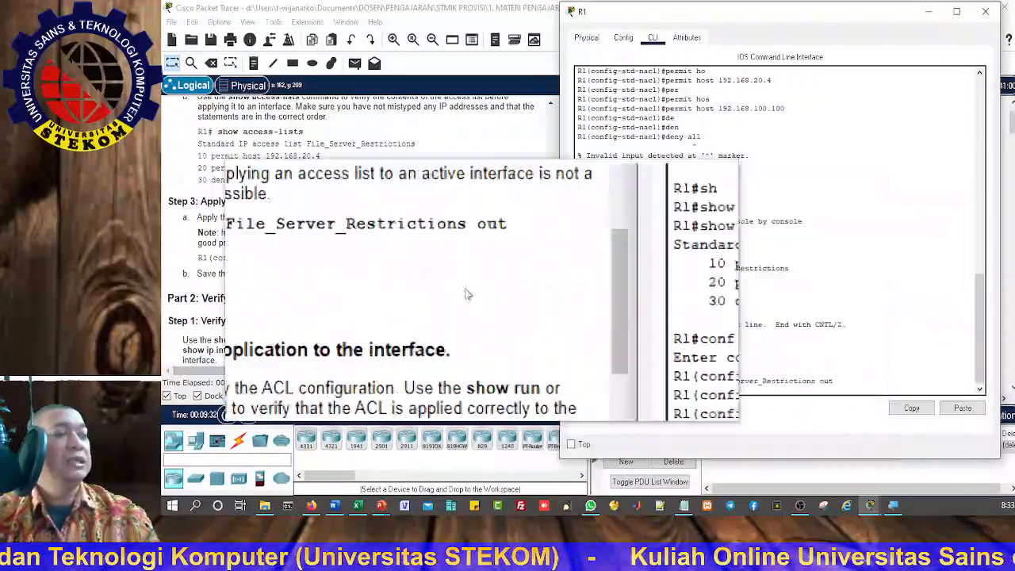
Step: Leave interface and global configuration mode with exit to return to R1's privileged mode
{"action": "scroll", "coordinate": [268, 274], "scroll_direction": "down", "scroll_amount": 3}
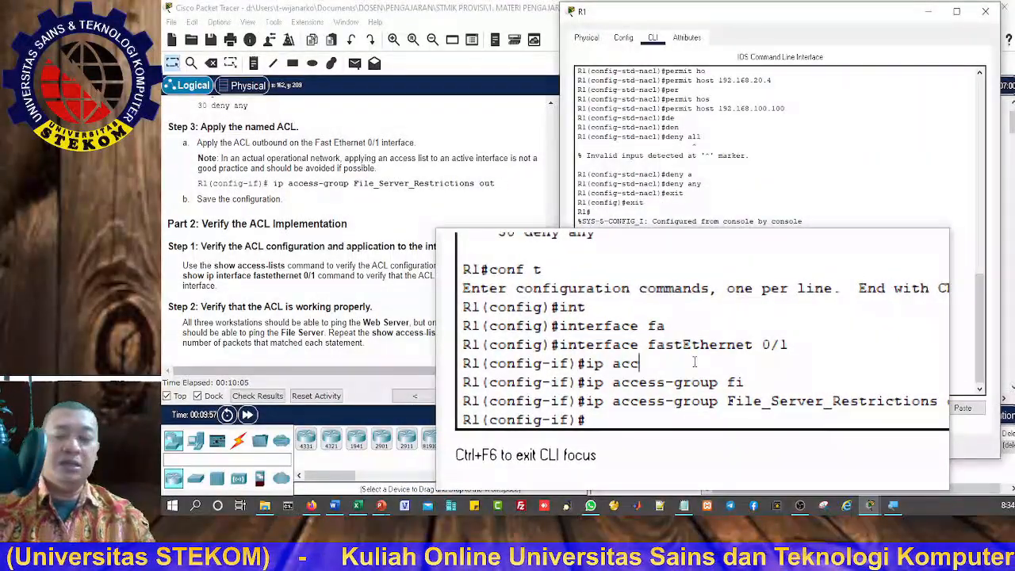
{"action": "type", "text": "exit"}
{"action": "key", "text": "Return"}
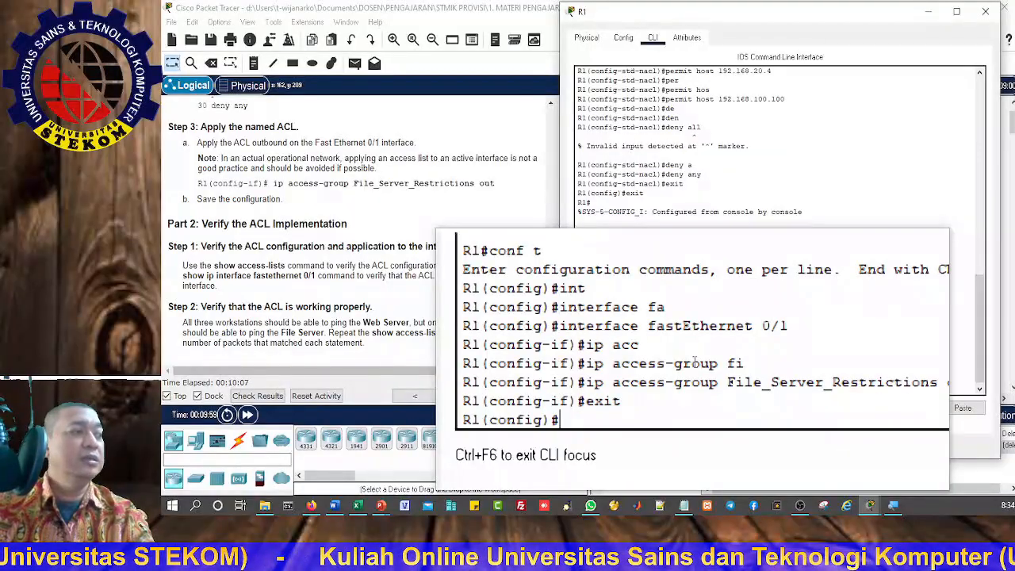
{"action": "type", "text": "exit"}
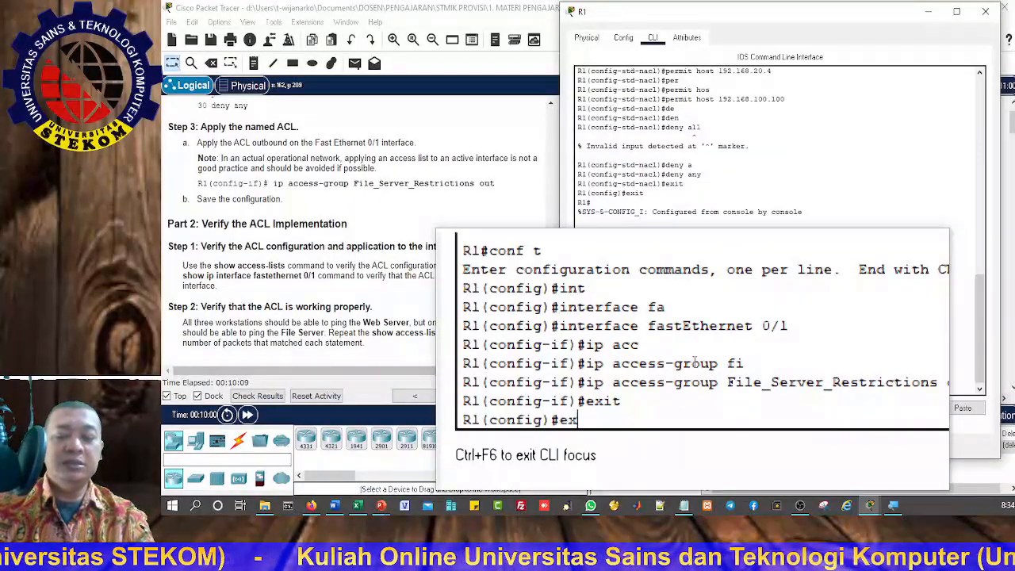
{"action": "key", "text": "Return"}
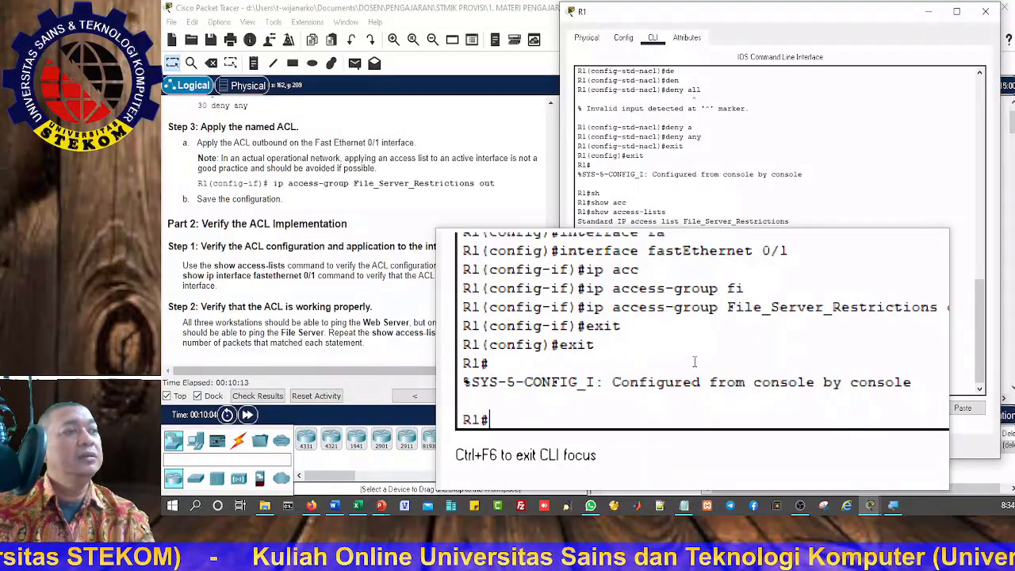
Step: Run show access-lists again to verify the ACL configuration after applying it to the interface
{"action": "type", "text": "h"}
{"action": "key", "text": "Tab"}
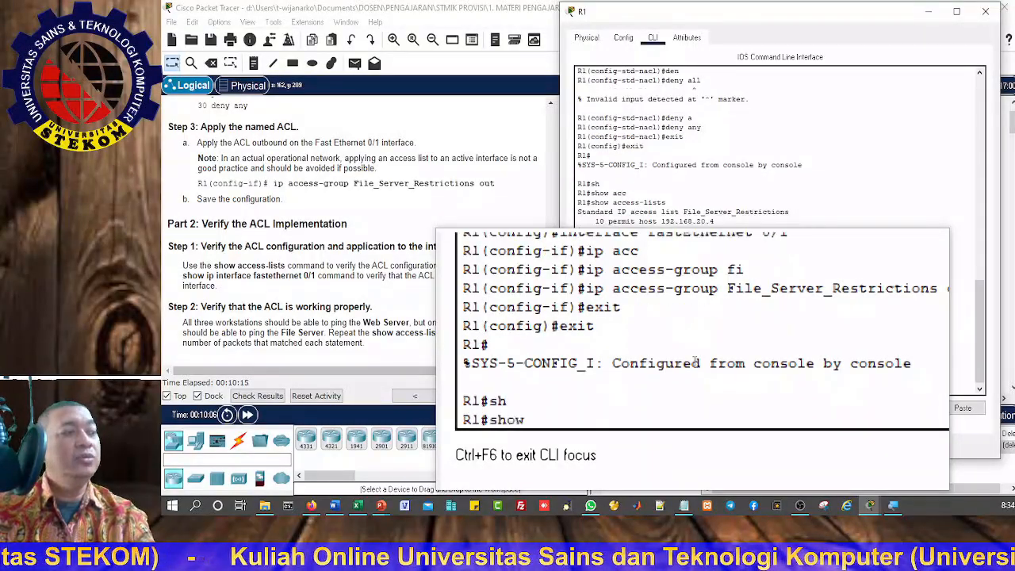
{"action": "type", "text": "acc"}
{"action": "key", "text": "Tab"}
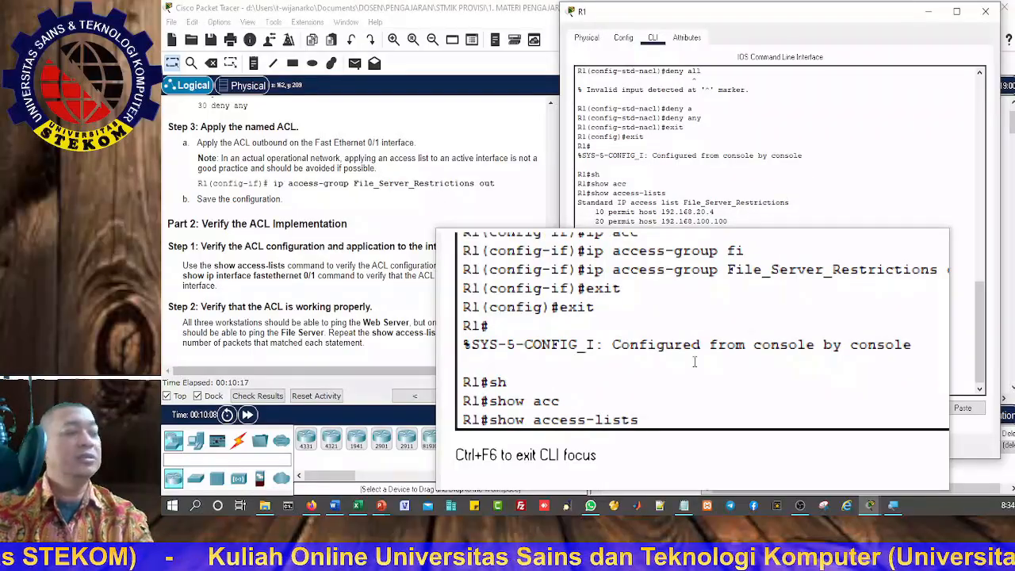
{"action": "key", "text": "Return"}
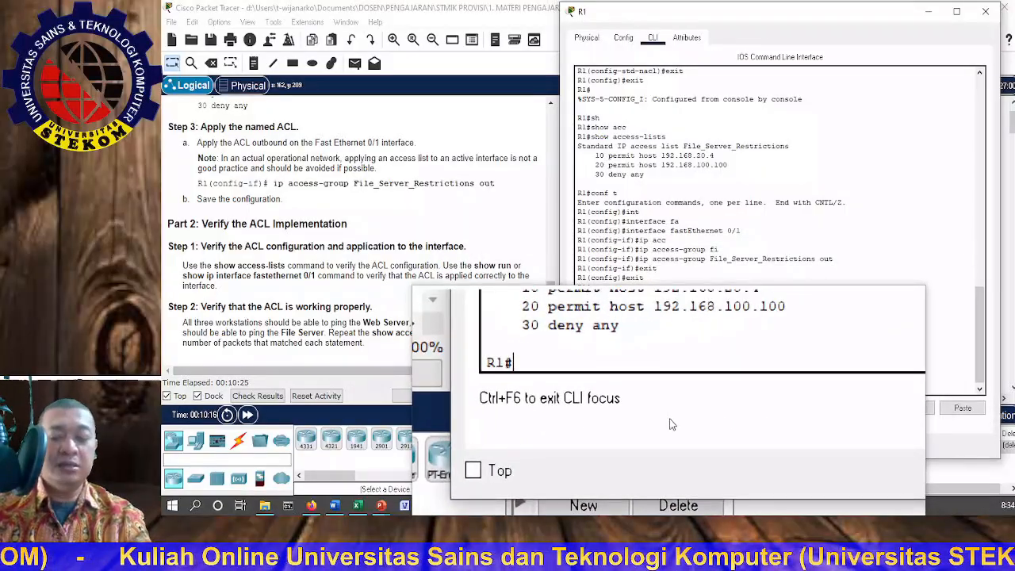
Step: Display R1's active configuration with show running-config
{"action": "type", "text": "sh"}
{"action": "key", "text": "Tab"}
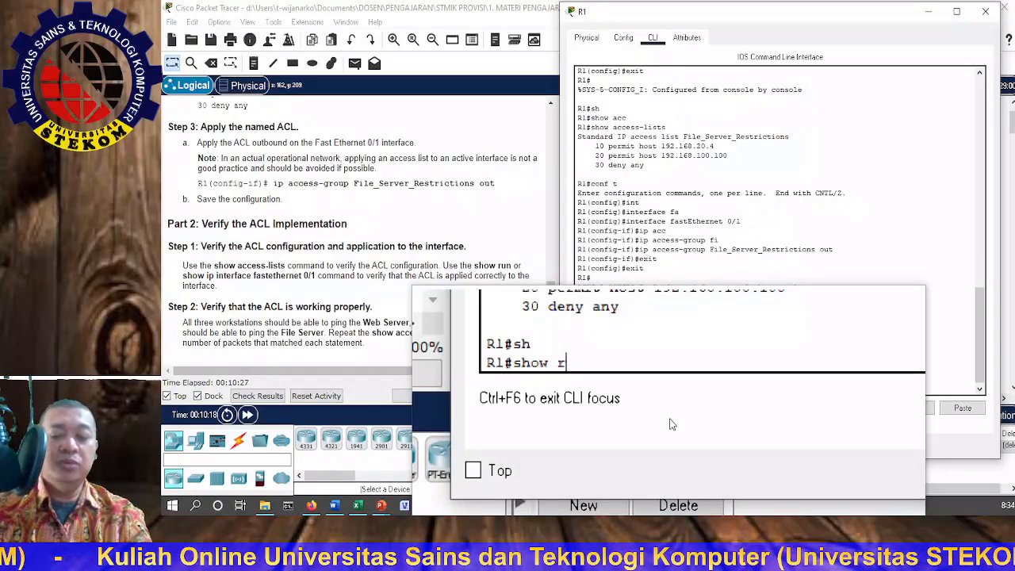
{"action": "type", "text": "run"}
{"action": "key", "text": "Tab"}
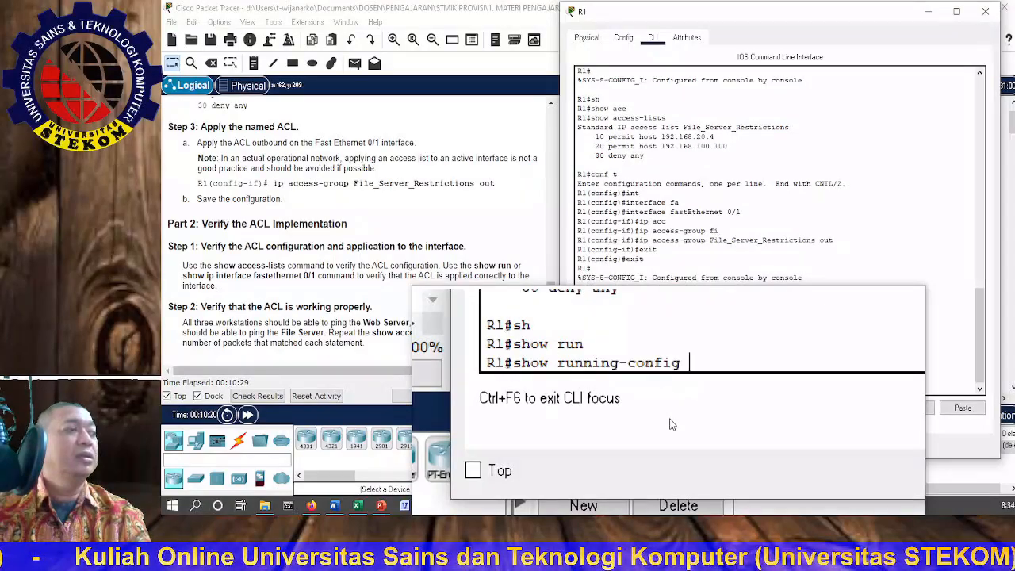
{"action": "key", "text": "Return"}
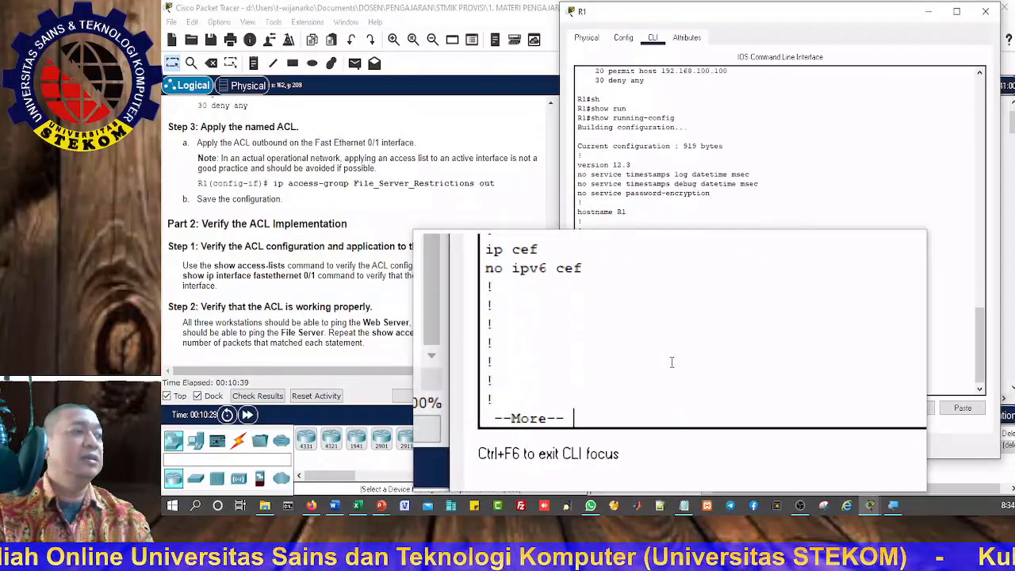
Step: Page through the running configuration to its end, examining the FastEthernet0/1 interface and the File_Server_Restrictions ACL entries
{"action": "key", "text": "Return"}
{"action": "key", "text": "Return"}
{"action": "key", "text": "Return"}
{"action": "key", "text": "Return"}
{"action": "key", "text": "Return"}
{"action": "key", "text": "Return"}
{"action": "key", "text": "Return"}
{"action": "key", "text": "Return"}
{"action": "key", "text": "Return"}
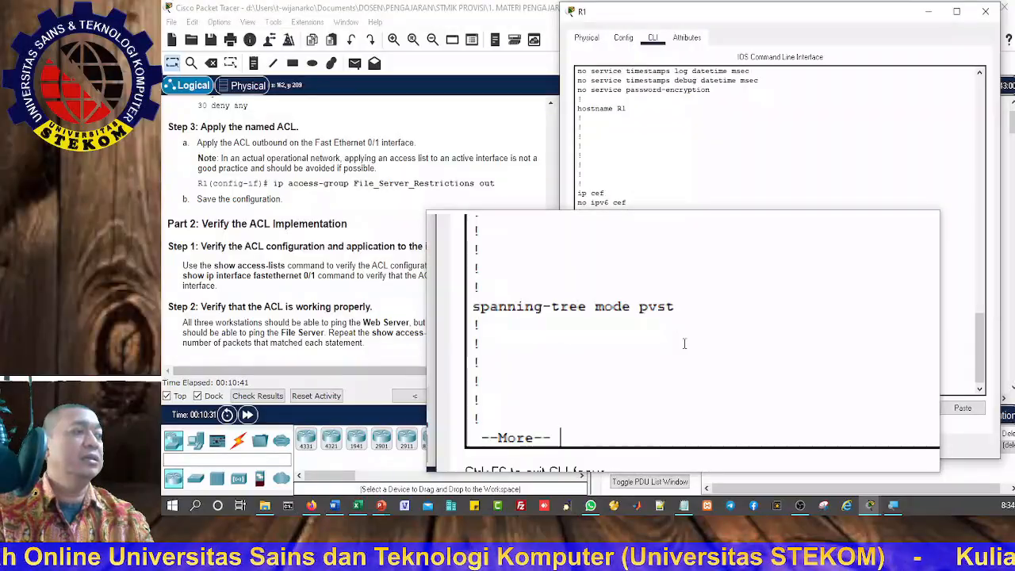
{"action": "key", "text": "Return"}
{"action": "key", "text": "Return"}
{"action": "key", "text": "Return"}
{"action": "key", "text": "Return"}
{"action": "key", "text": "Return"}
{"action": "key", "text": "Return"}
{"action": "key", "text": "Return"}
{"action": "key", "text": "Return"}
{"action": "key", "text": "Return"}
{"action": "key", "text": "Return"}
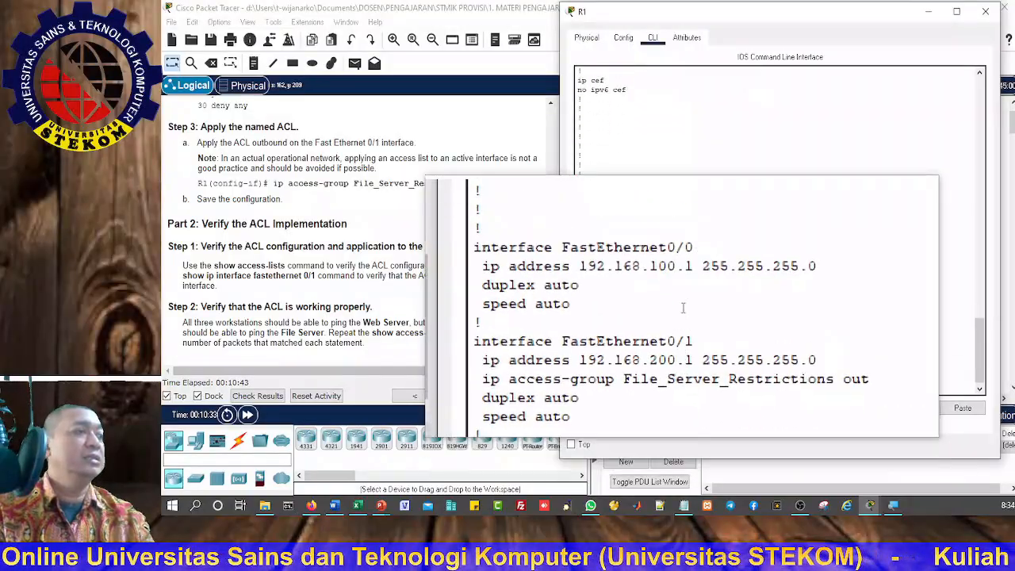
{"action": "key", "text": "Return"}
{"action": "key", "text": "Return"}
{"action": "key", "text": "Return"}
{"action": "key", "text": "Return"}
{"action": "key", "text": "Return"}
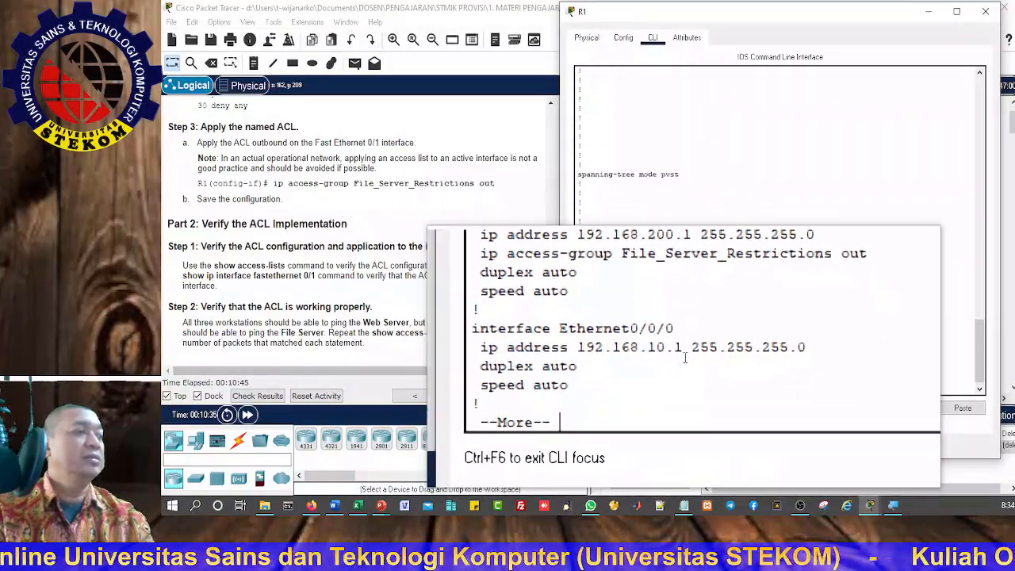
{"action": "key", "text": "Return"}
{"action": "key", "text": "Return"}
{"action": "key", "text": "Return"}
{"action": "key", "text": "Return"}
{"action": "key", "text": "Return"}
{"action": "key", "text": "Return"}
{"action": "key", "text": "Return"}
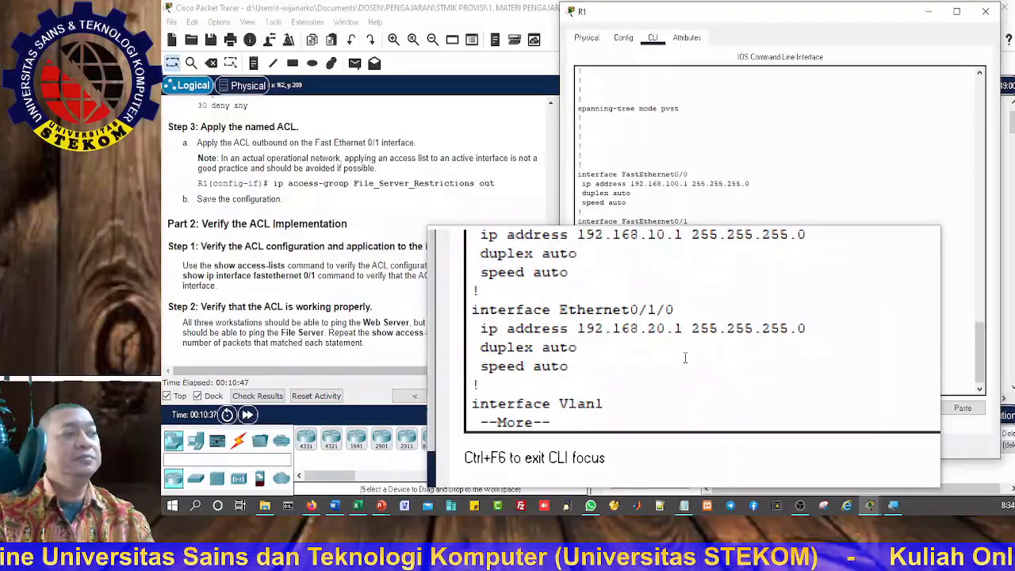
{"action": "key", "text": "Return"}
{"action": "key", "text": "Return"}
{"action": "key", "text": "Return"}
{"action": "key", "text": "Return"}
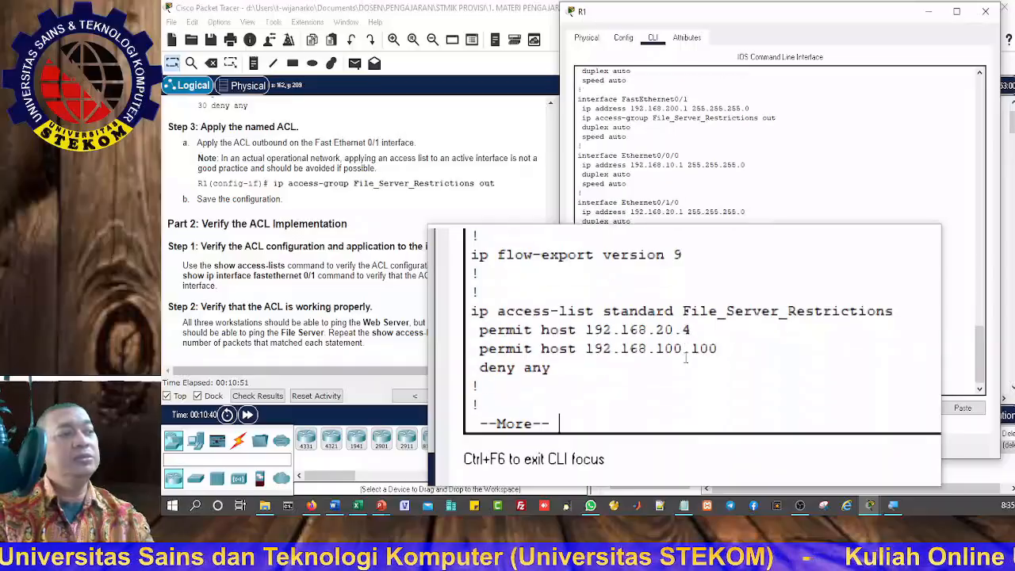
{"action": "key", "text": "Return"}
{"action": "key", "text": "Return"}
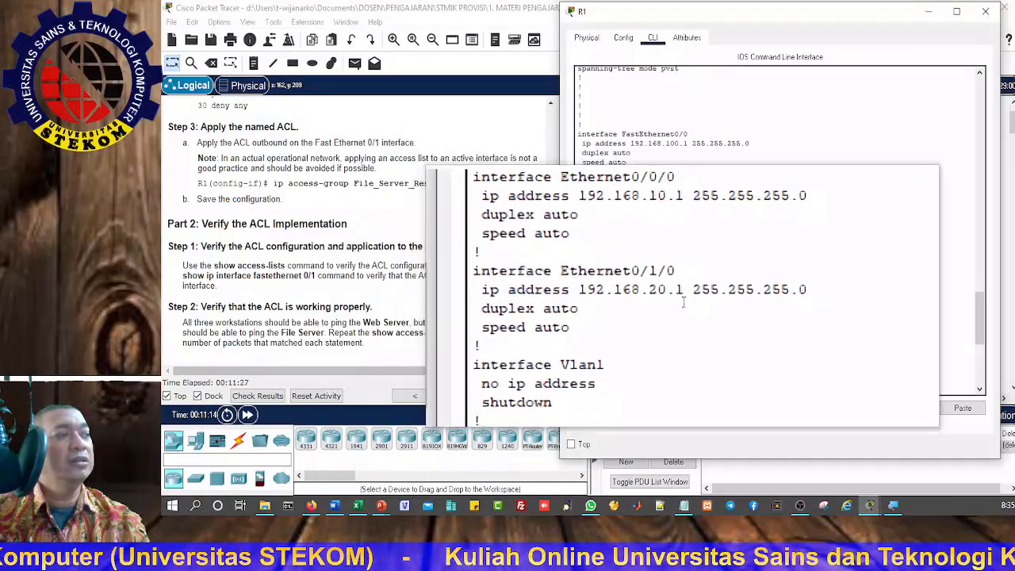
Step: Review the interface and access-list sections of the running configuration again and close R1's window
{"action": "scroll", "coordinate": [684, 301], "scroll_direction": "down", "scroll_amount": 3}
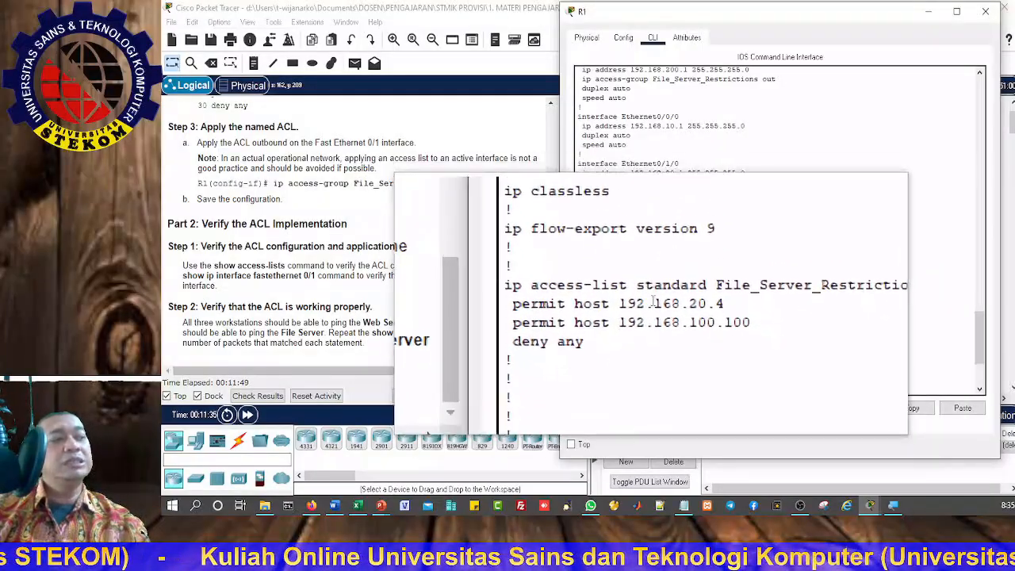
{"action": "scroll", "coordinate": [646, 338], "scroll_direction": "down", "scroll_amount": 3}
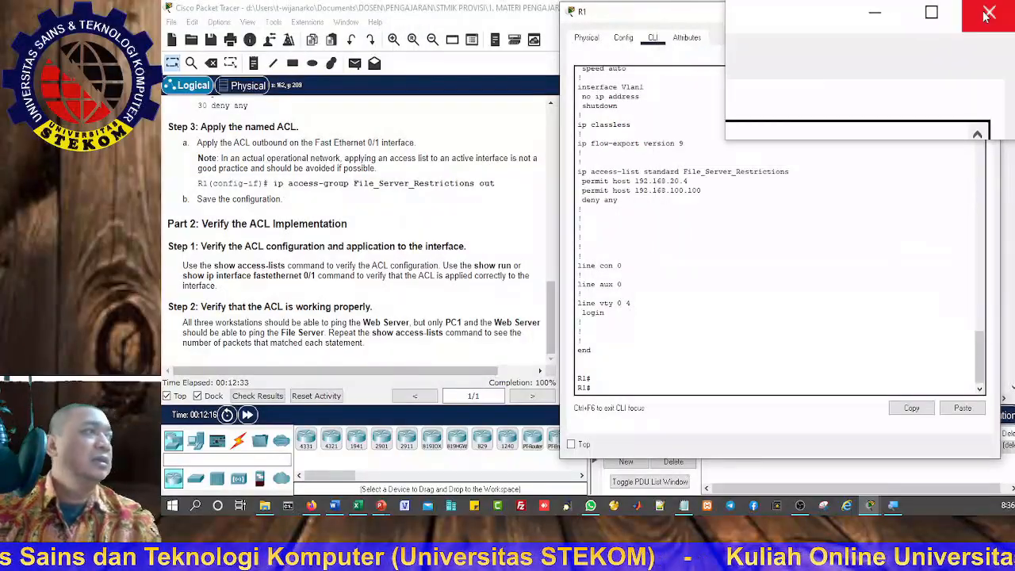
{"action": "left_click", "coordinate": [988, 13]}
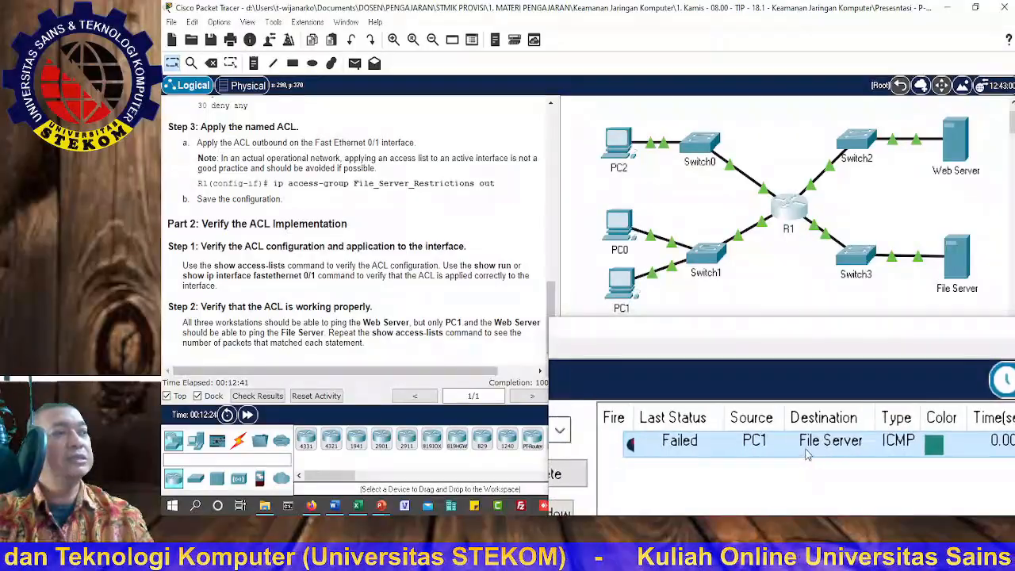
Step: Test access to the File Server by sending it simple PDUs from PC1, PC0 and PC2 in turn
{"action": "left_click", "coordinate": [356, 67]}
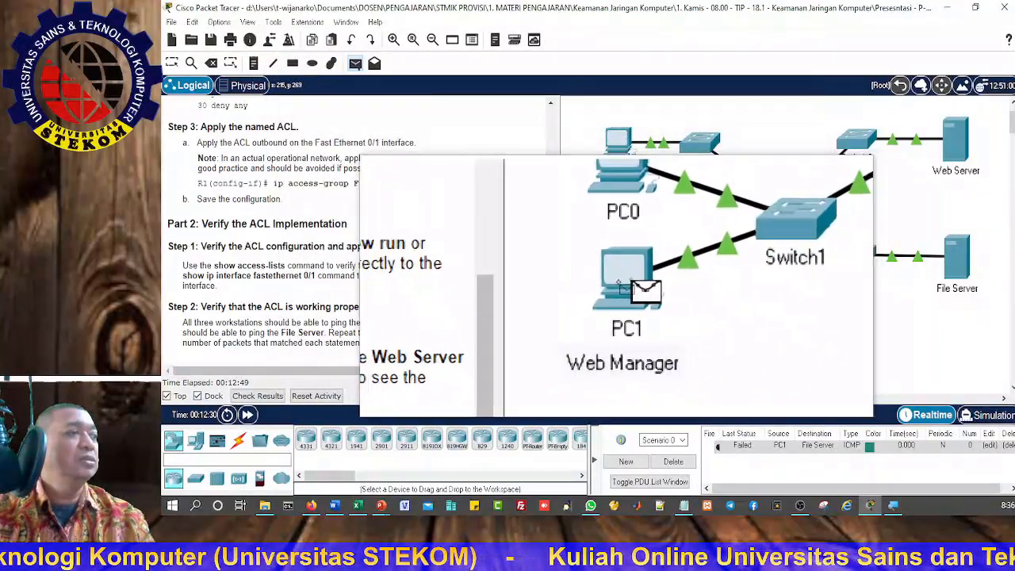
{"action": "left_click", "coordinate": [959, 270]}
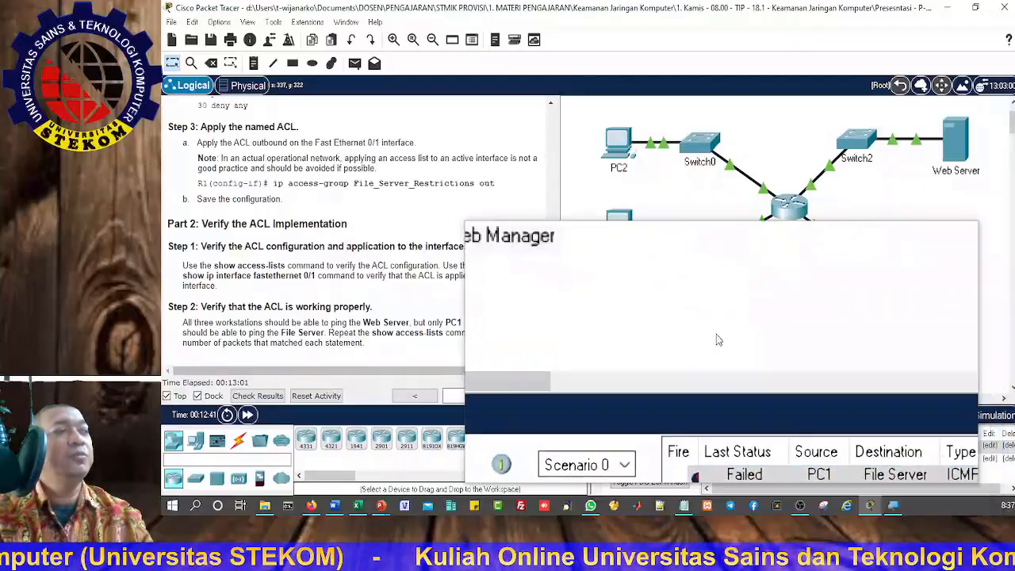
{"action": "left_click", "coordinate": [355, 64]}
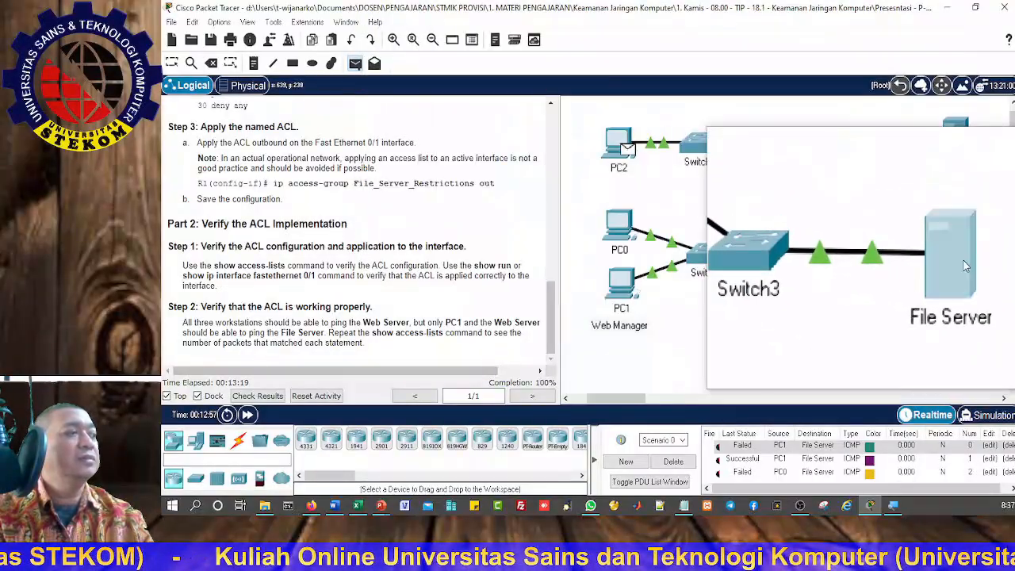
{"action": "key", "text": "Escape"}
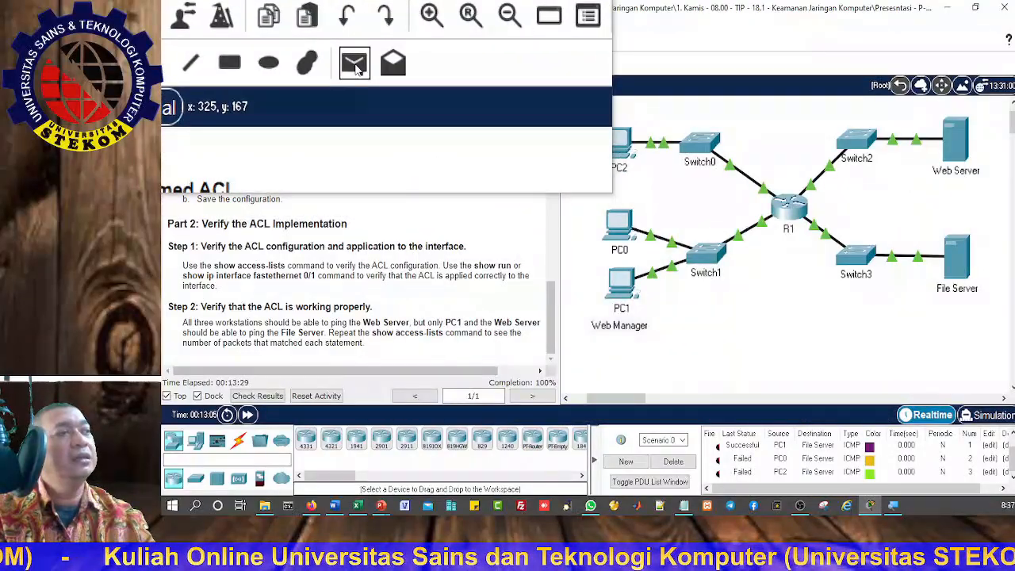
Step: Send a simple PDU from the File Server to PC1 and check its status in the PDU list
{"action": "left_click", "coordinate": [355, 64]}
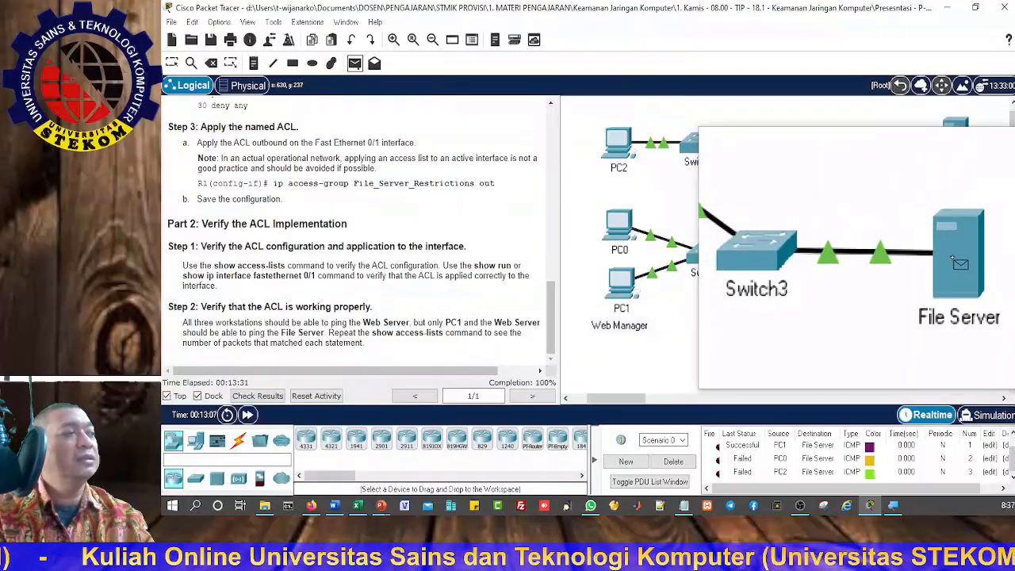
{"action": "left_click", "coordinate": [623, 288]}
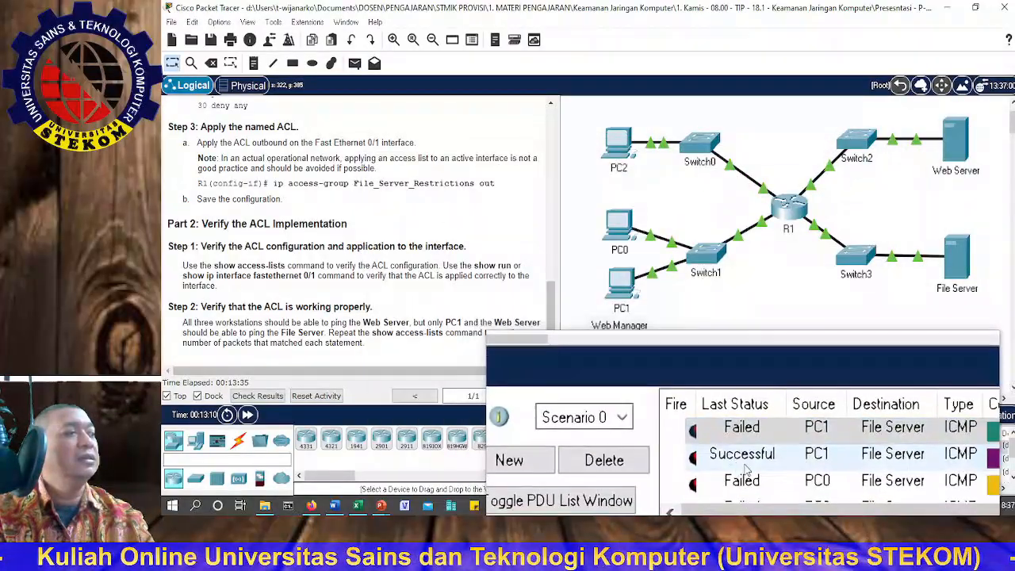
{"action": "scroll", "coordinate": [747, 472], "scroll_direction": "down", "scroll_amount": 1}
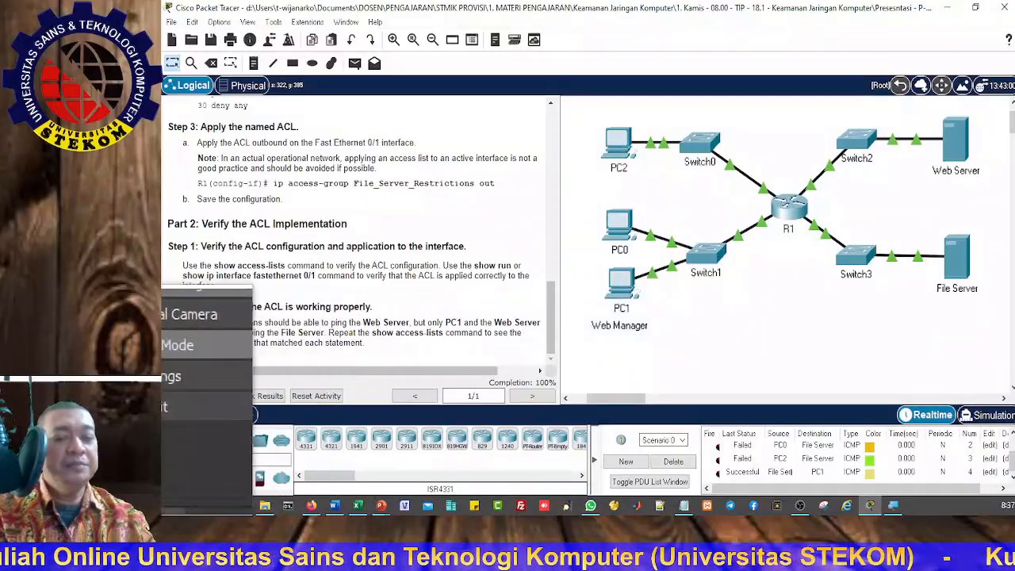
{"action": "left_click", "coordinate": [798, 271]}
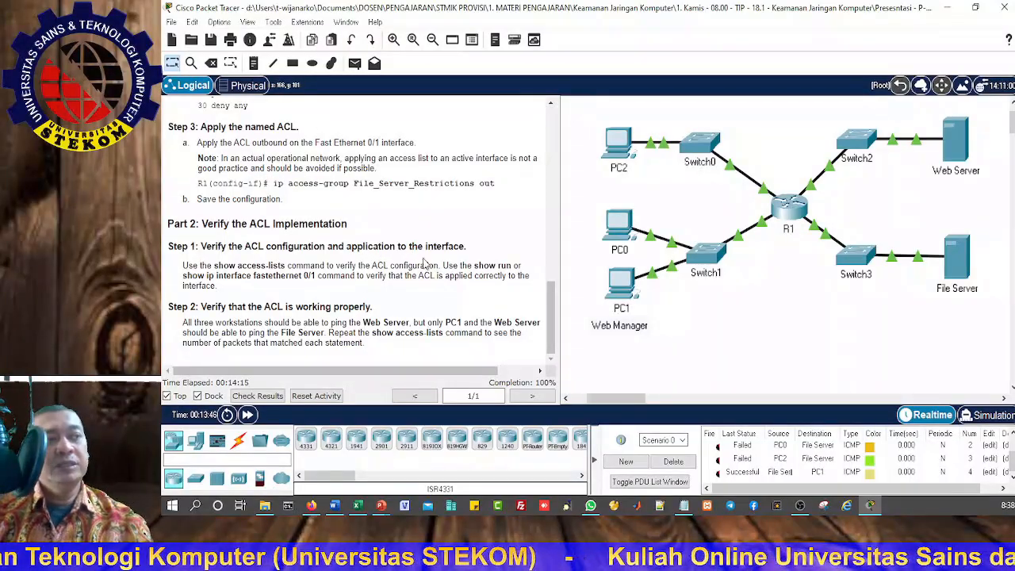
{"action": "left_click", "coordinate": [950, 10]}
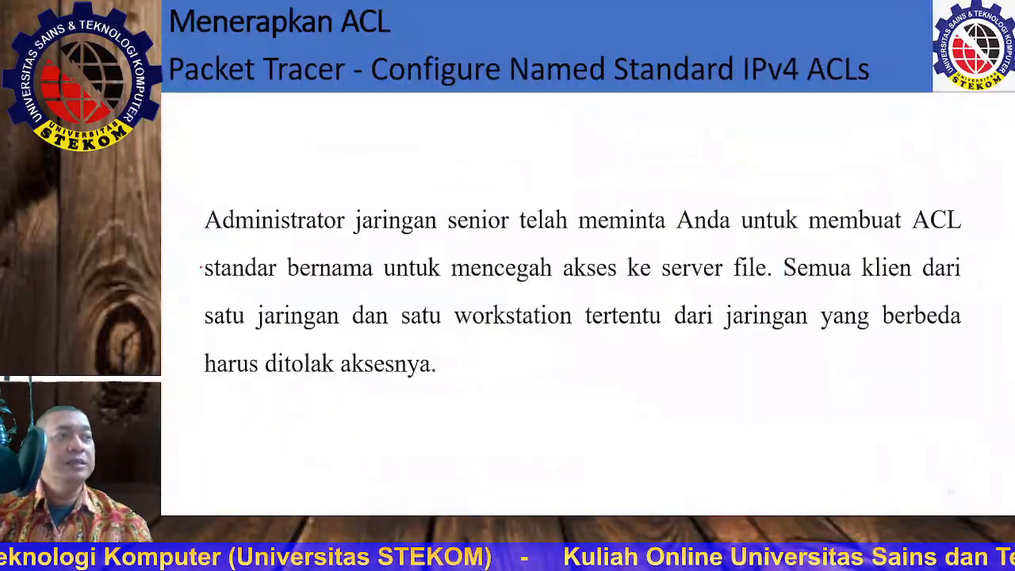
{"action": "key", "text": "Right"}
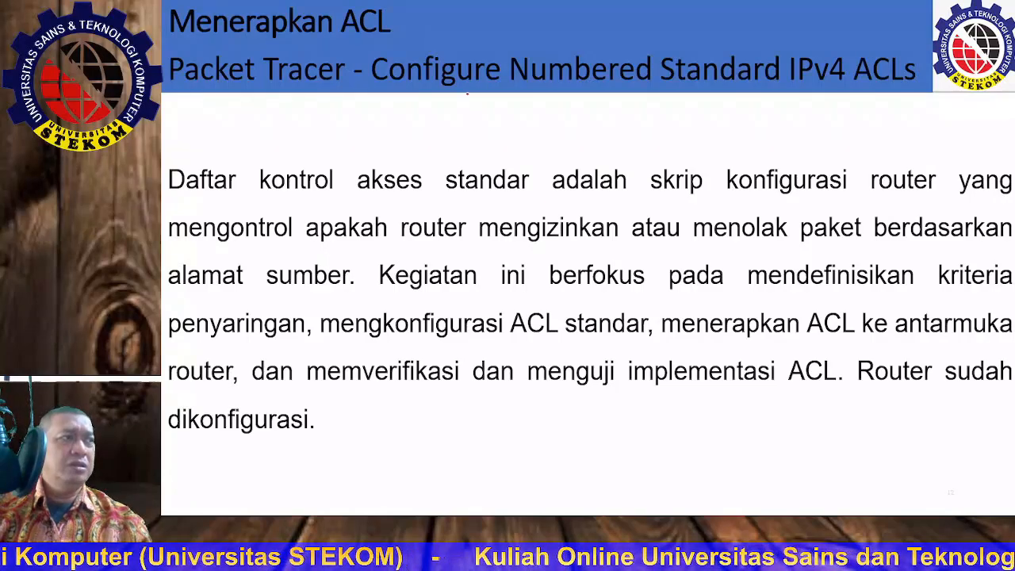
{"action": "key", "text": "Right"}
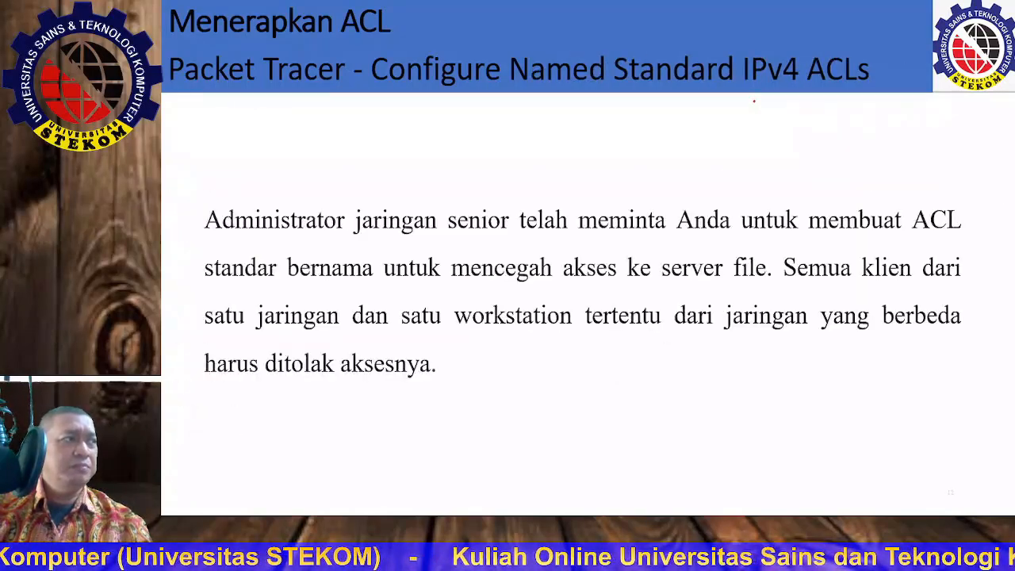
{"action": "key", "text": "Left"}
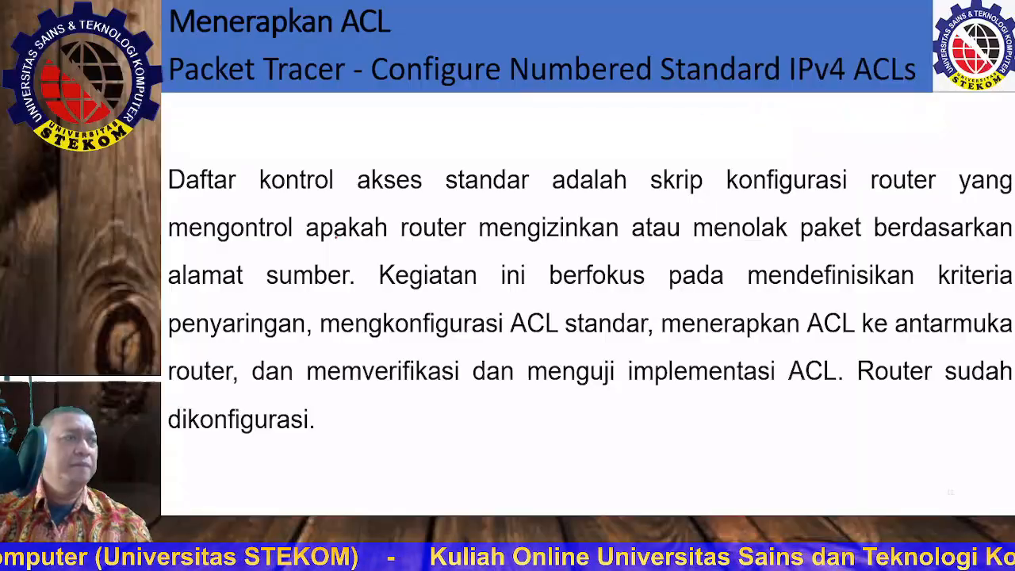
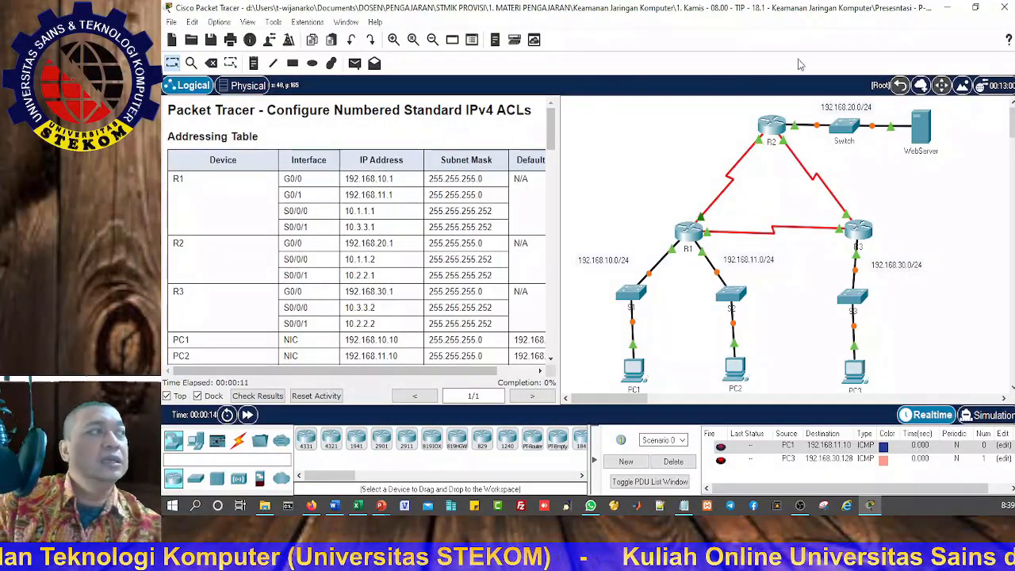
Step: Fast-forward the simulation time in the Configure Numbered Standard IPv4 ACLs activity
{"action": "left_click", "coordinate": [976, 7]}
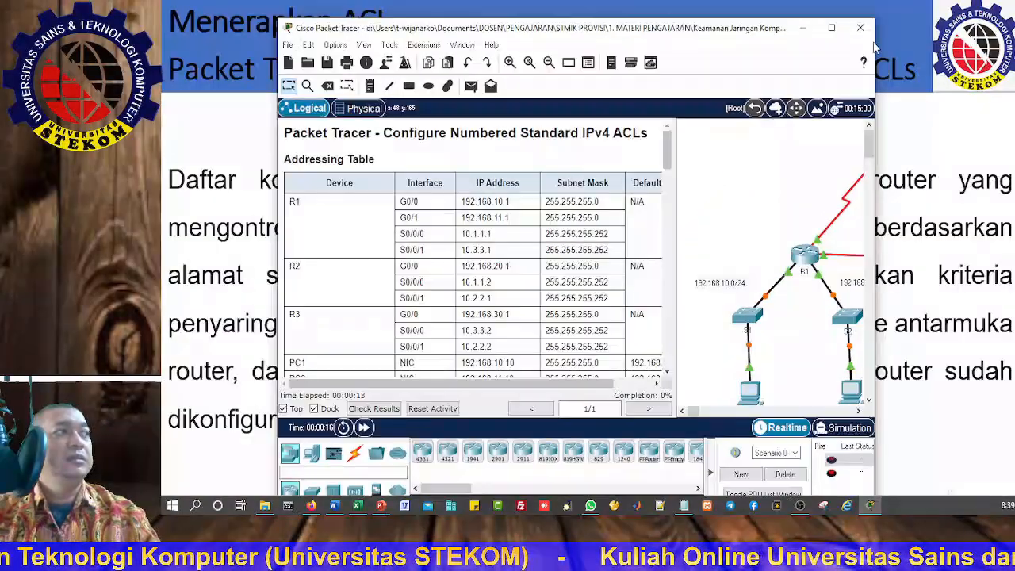
{"action": "left_click", "coordinate": [828, 17]}
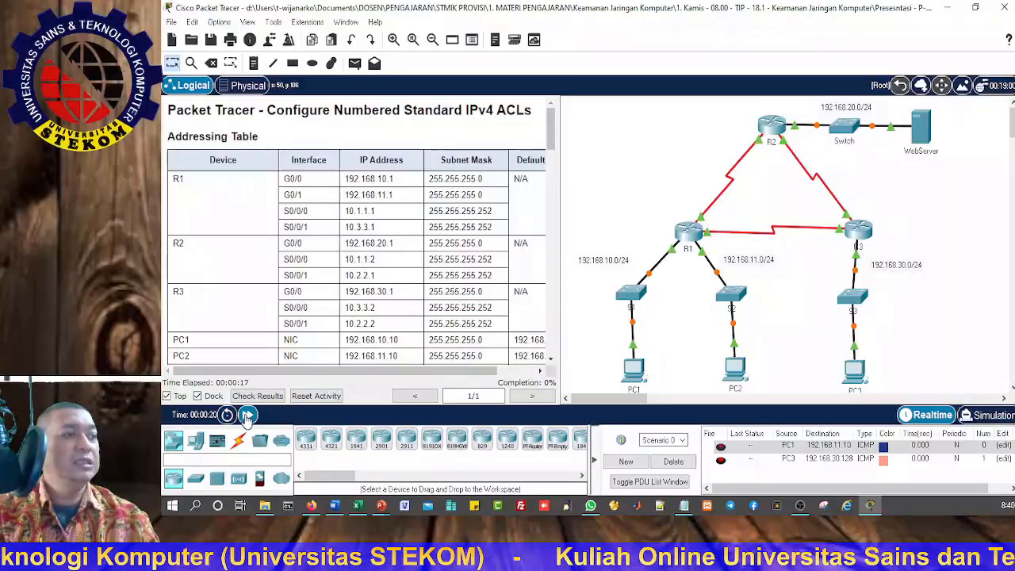
{"action": "left_click", "coordinate": [247, 415]}
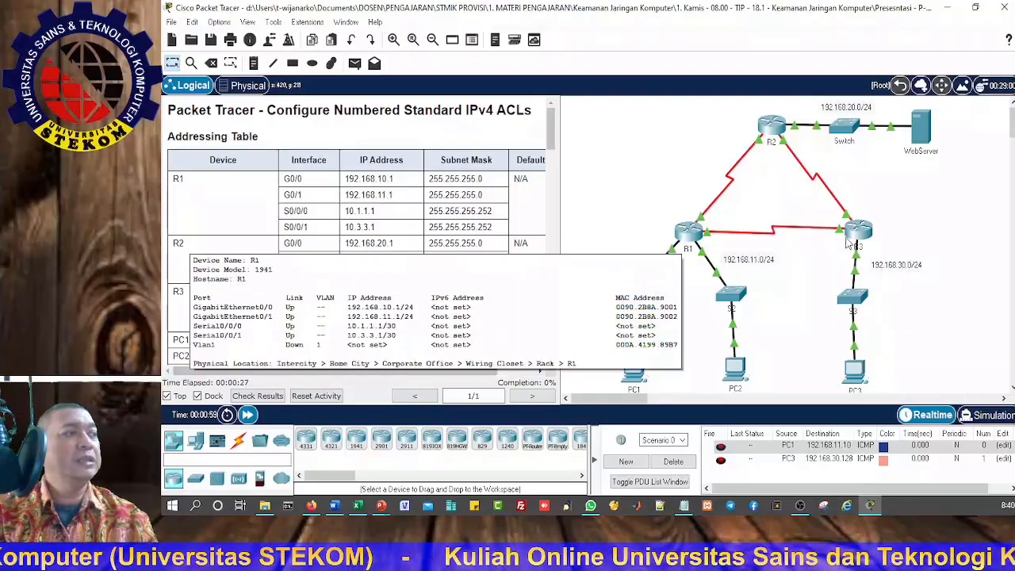
Step: Read the activity's addressing table, objectives, scenario and Part 1 instructions up to the network policies for R2
{"action": "scroll", "coordinate": [390, 305], "scroll_direction": "down", "scroll_amount": 4}
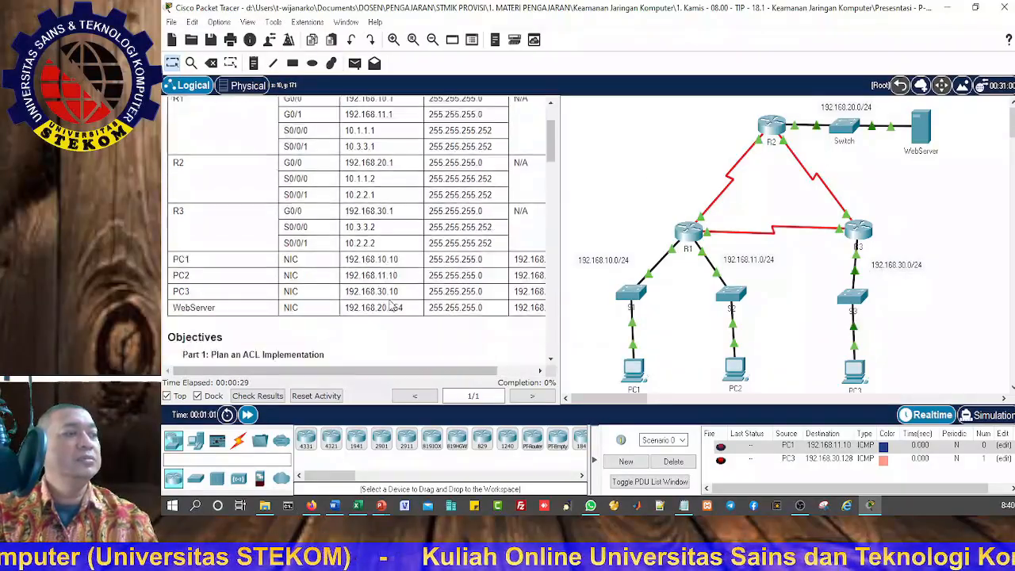
{"action": "scroll", "coordinate": [389, 306], "scroll_direction": "down", "scroll_amount": 3}
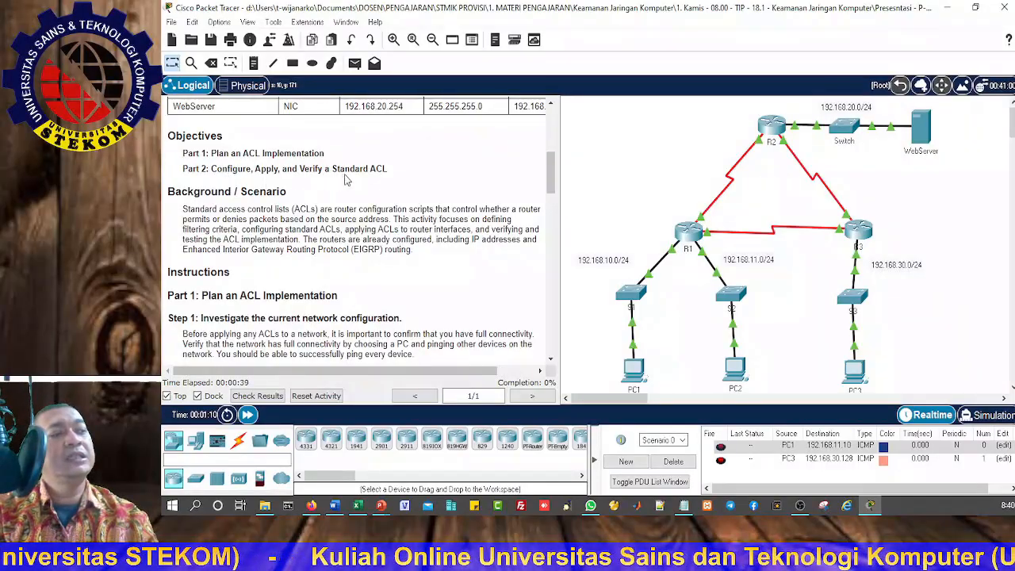
{"action": "scroll", "coordinate": [310, 238], "scroll_direction": "down", "scroll_amount": 1}
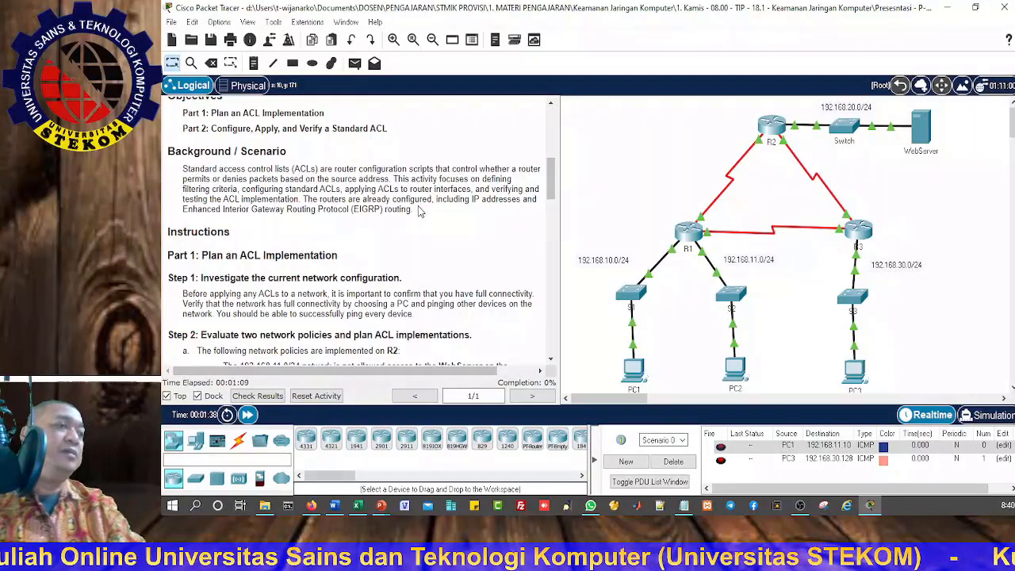
{"action": "scroll", "coordinate": [243, 254], "scroll_direction": "down", "scroll_amount": 1}
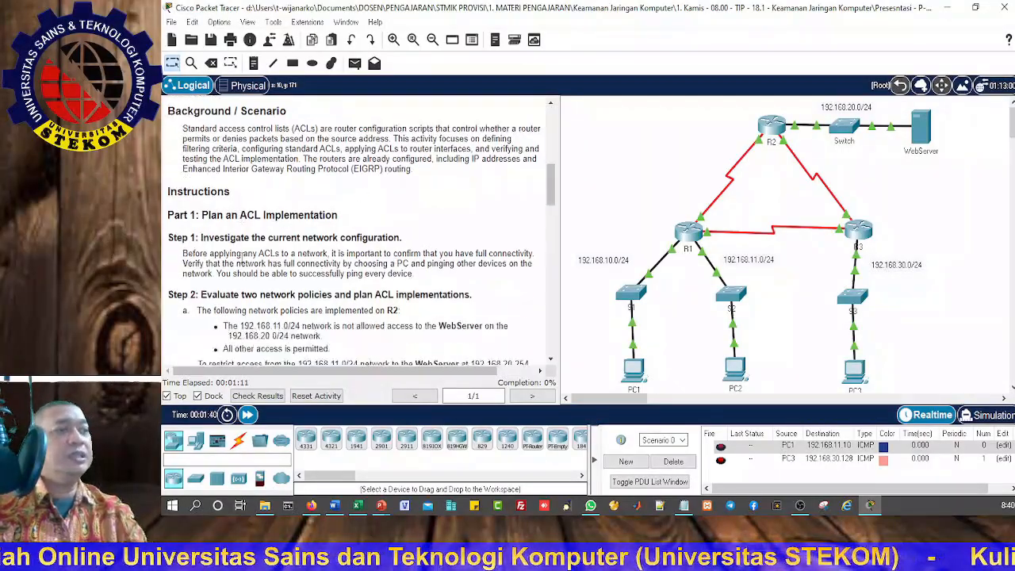
{"action": "scroll", "coordinate": [242, 254], "scroll_direction": "down", "scroll_amount": 1}
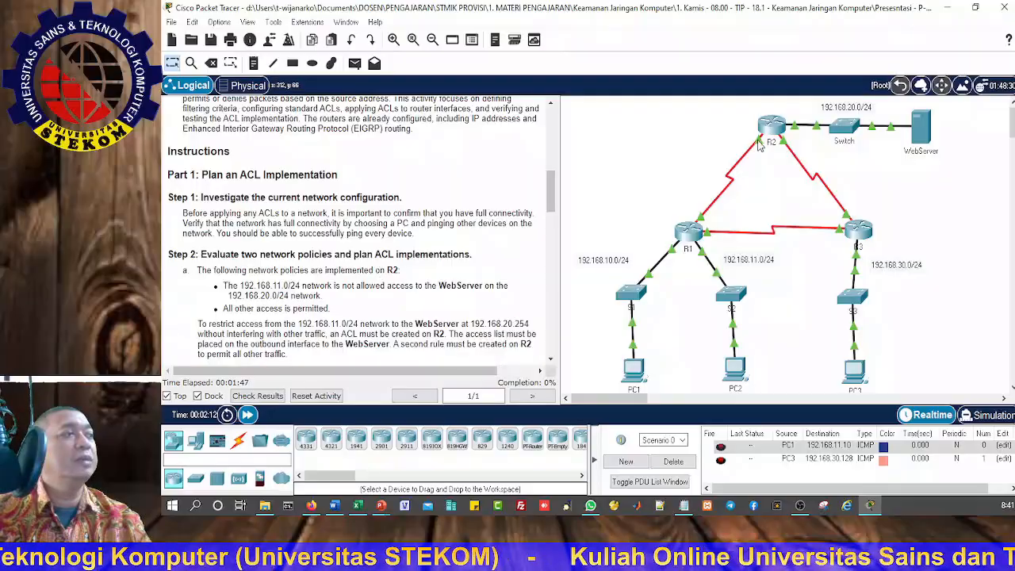
{"action": "mouse_move", "coordinate": [767, 123]}
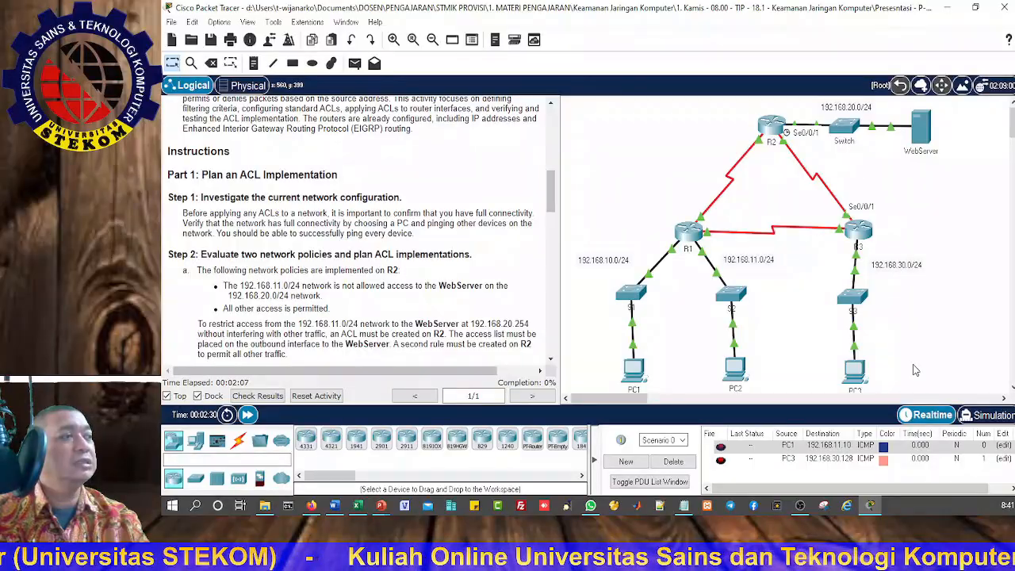
Step: Send a simple PDU from PC2 to the WebServer, check its status and clear Scenario 0's PDU list
{"action": "left_click", "coordinate": [354, 63]}
{"action": "left_click", "coordinate": [739, 373]}
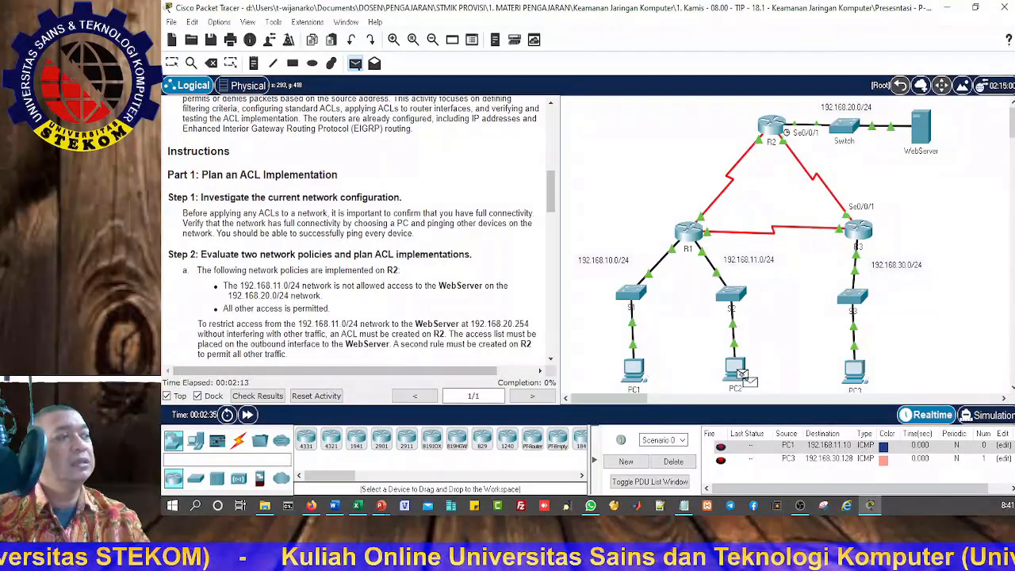
{"action": "left_click", "coordinate": [923, 128]}
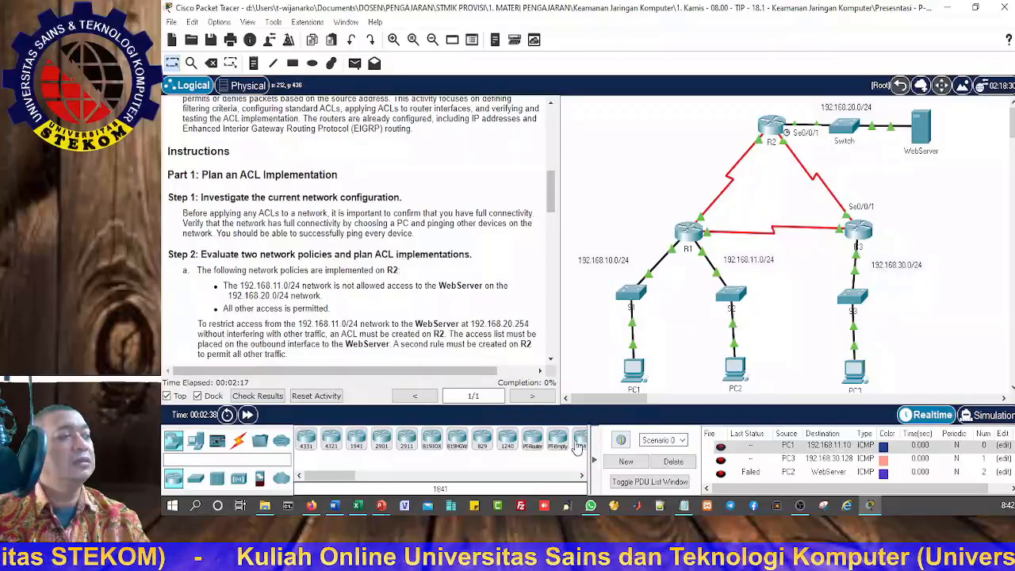
{"action": "left_click", "coordinate": [673, 461]}
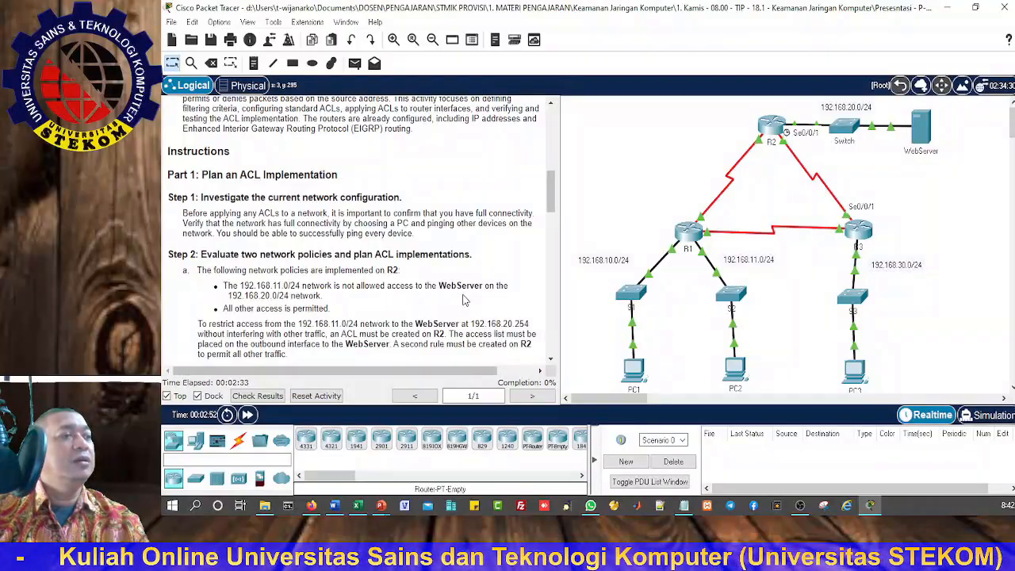
Step: Test access to the WebServer by sending it simple PDUs from PC1, PC3 and PC2 in turn
{"action": "left_click", "coordinate": [355, 62]}
{"action": "left_click", "coordinate": [636, 372]}
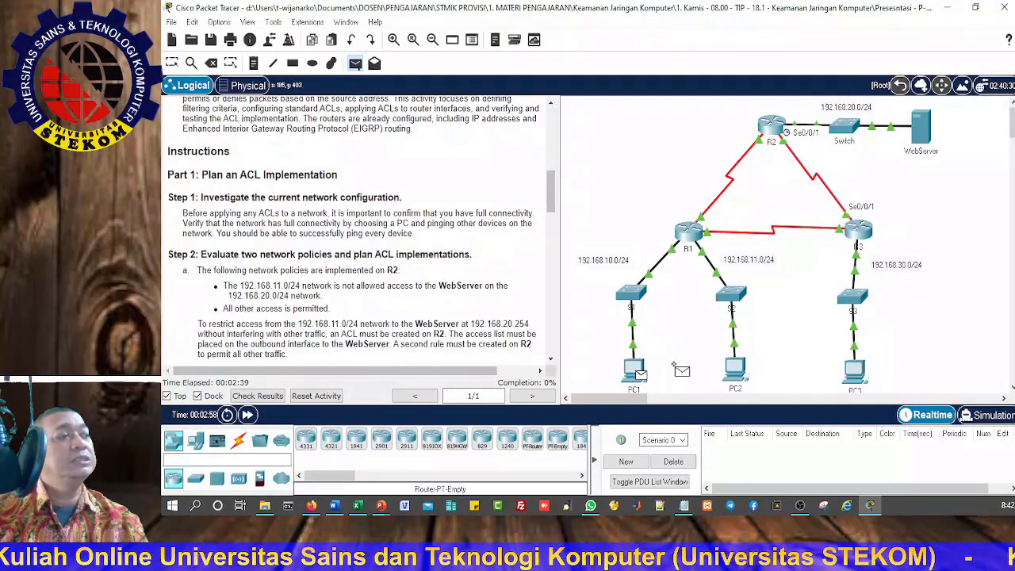
{"action": "left_click", "coordinate": [927, 131]}
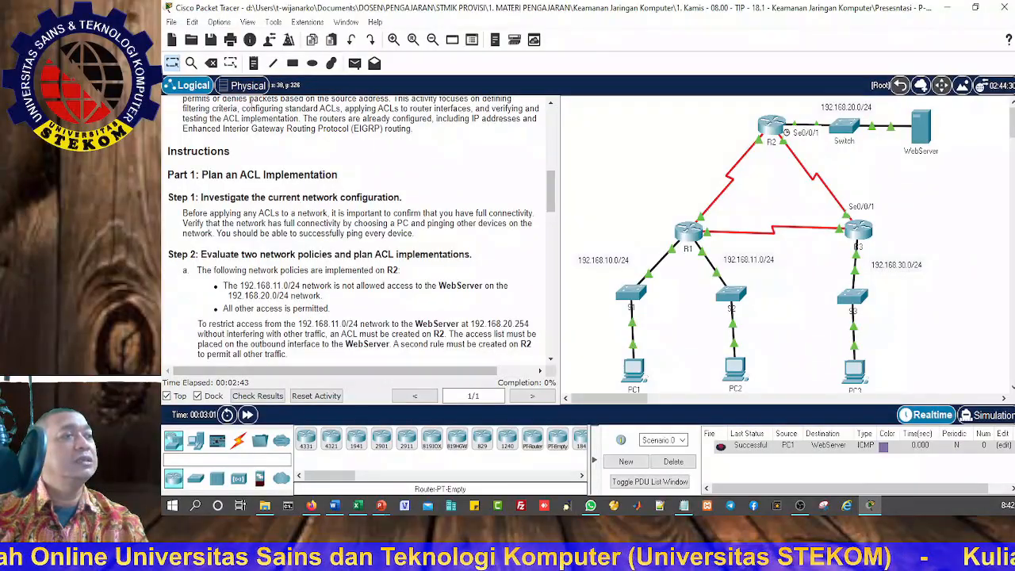
{"action": "left_click", "coordinate": [354, 63]}
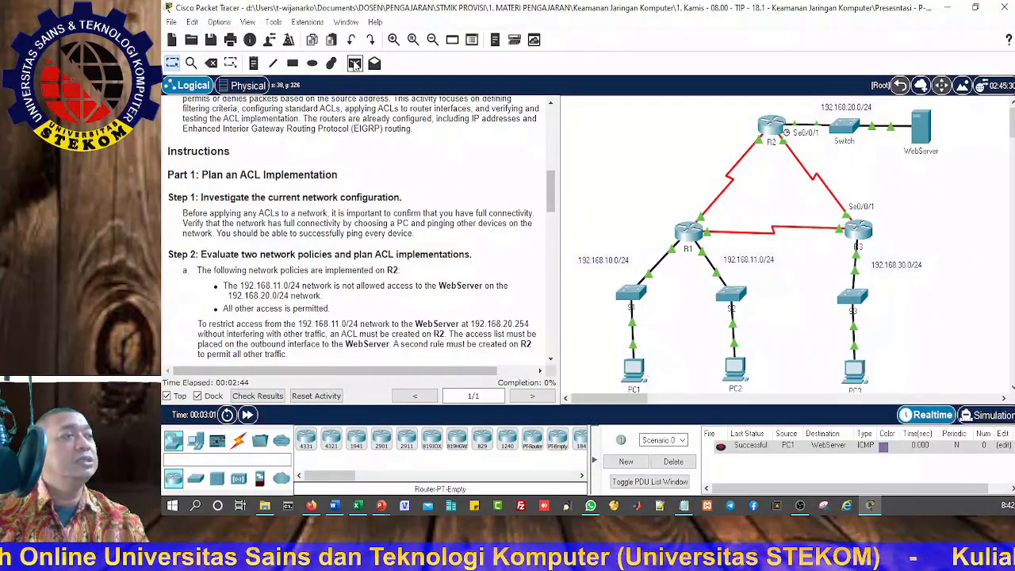
{"action": "left_click", "coordinate": [856, 373]}
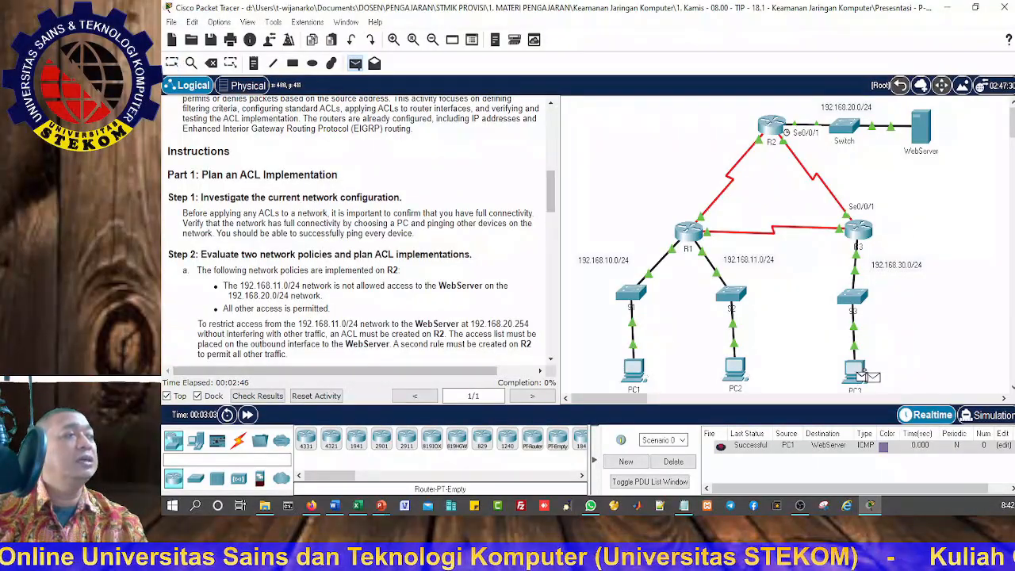
{"action": "left_click", "coordinate": [927, 128]}
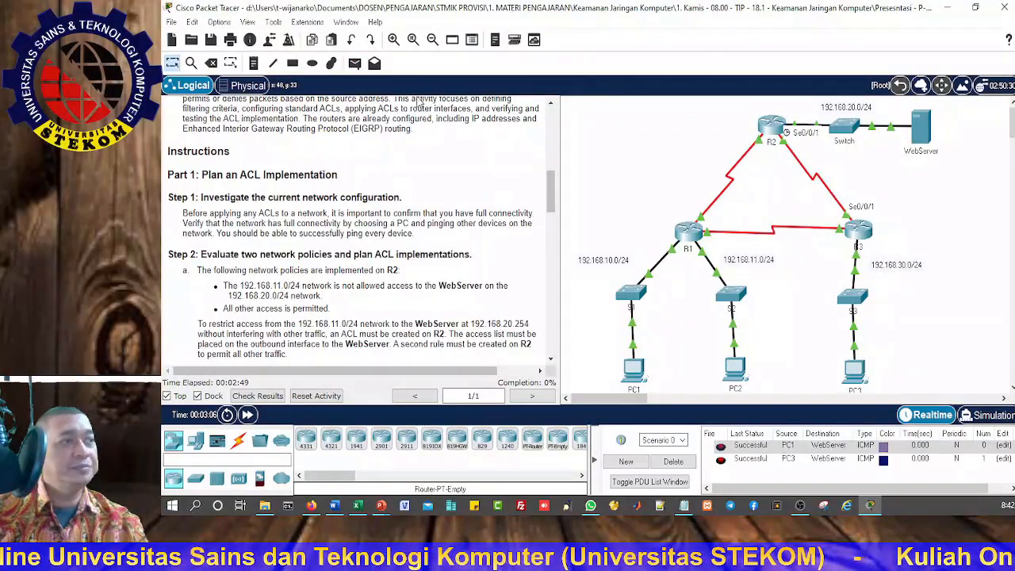
{"action": "left_click", "coordinate": [354, 63]}
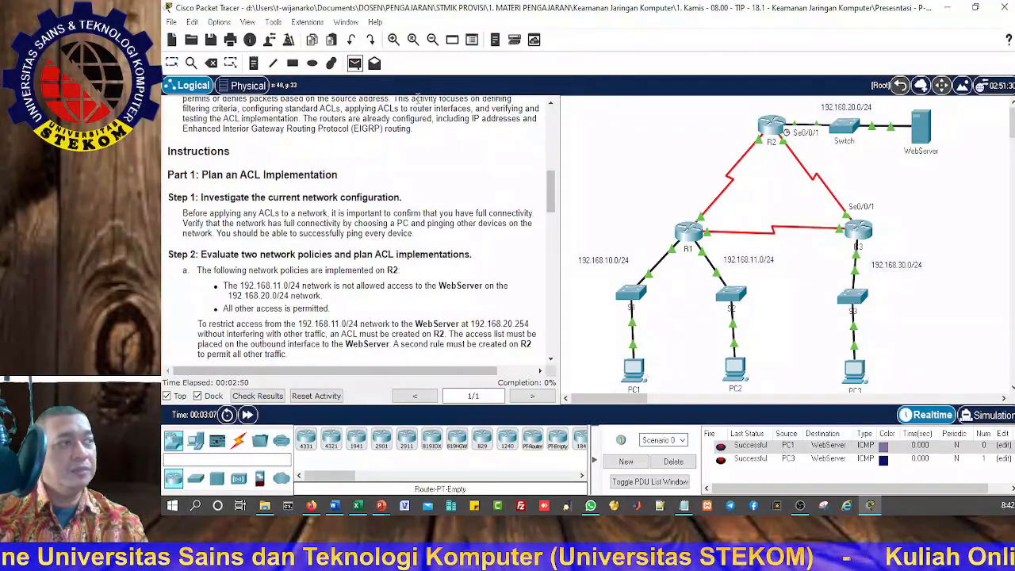
{"action": "left_click", "coordinate": [736, 369]}
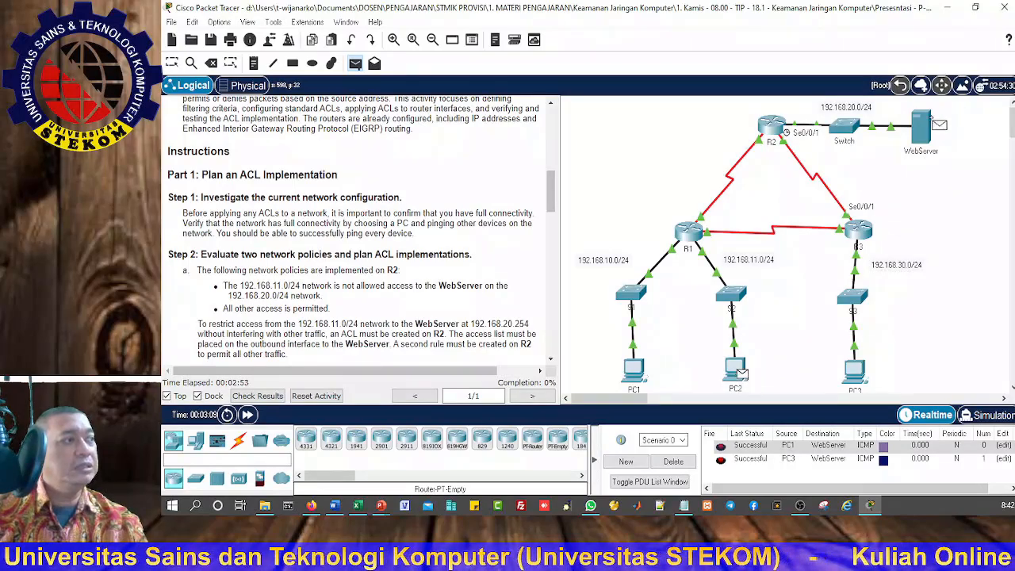
{"action": "left_click", "coordinate": [921, 127]}
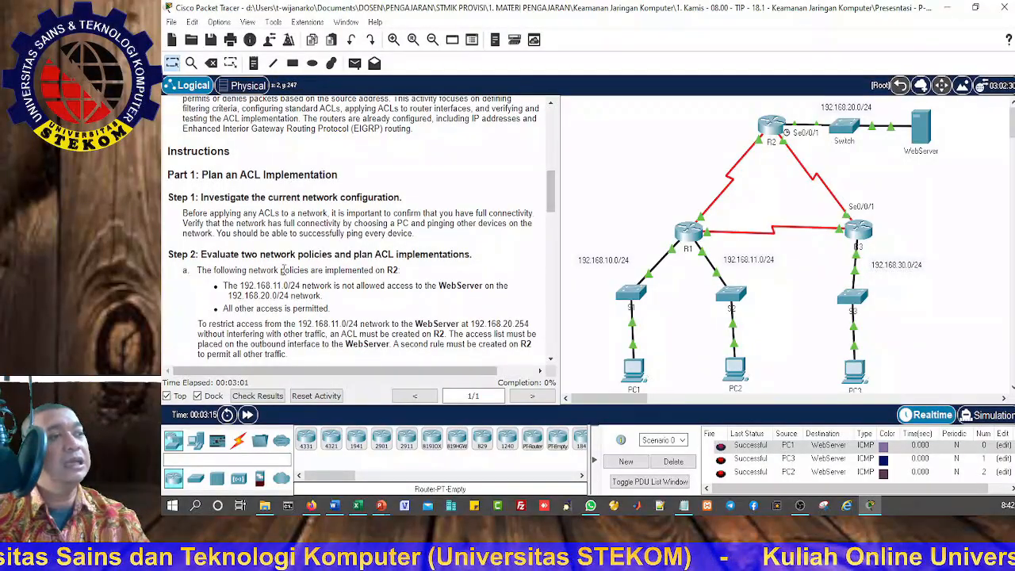
Step: Read the network policies for R2 and R3, then test the path from PC1 to PC3 with a simple PDU
{"action": "left_click_drag", "start_coordinate": [281, 270], "coordinate": [433, 275]}
{"action": "scroll", "coordinate": [451, 304], "scroll_direction": "down", "scroll_amount": 3}
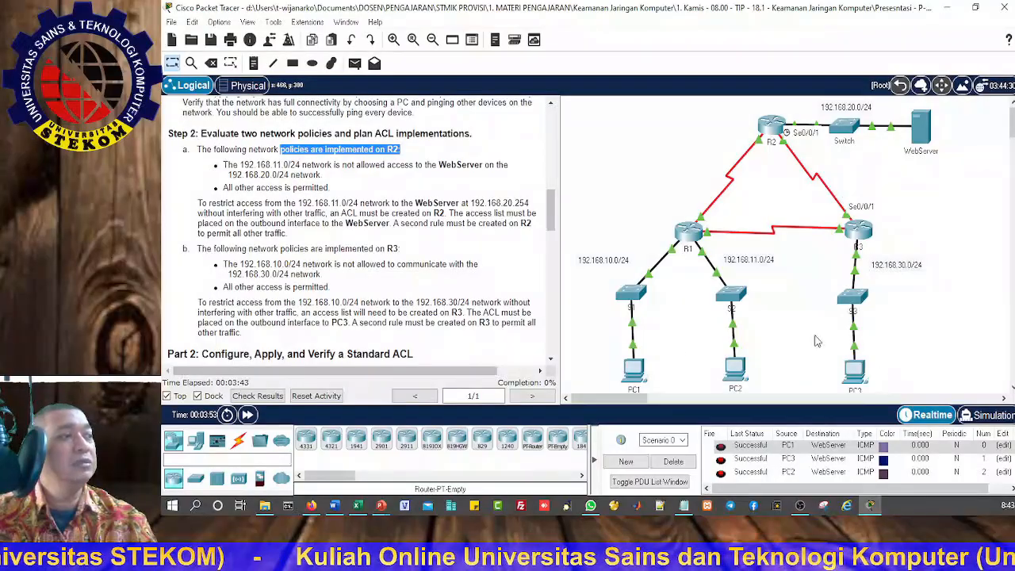
{"action": "left_click", "coordinate": [354, 62]}
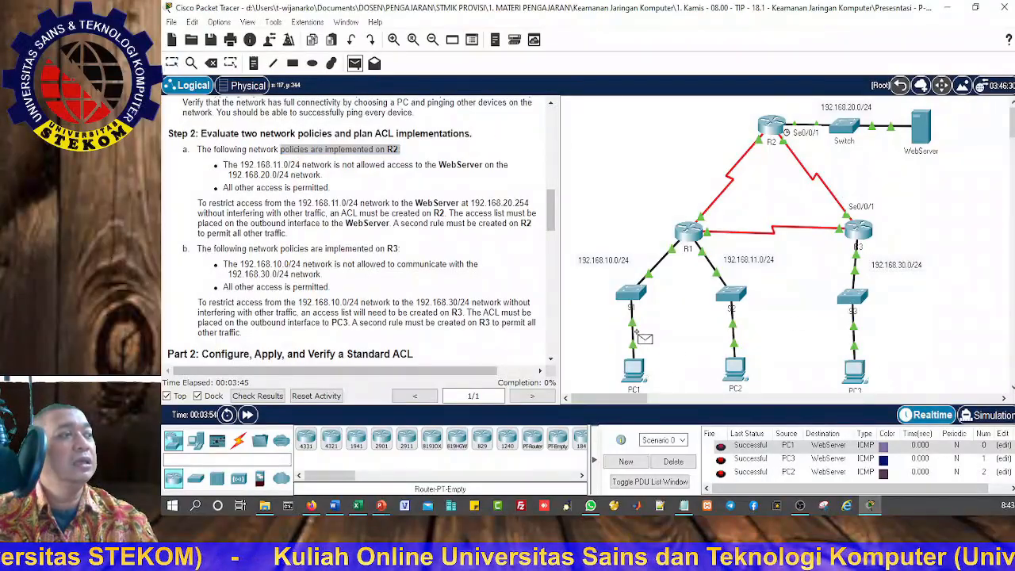
{"action": "left_click", "coordinate": [634, 369]}
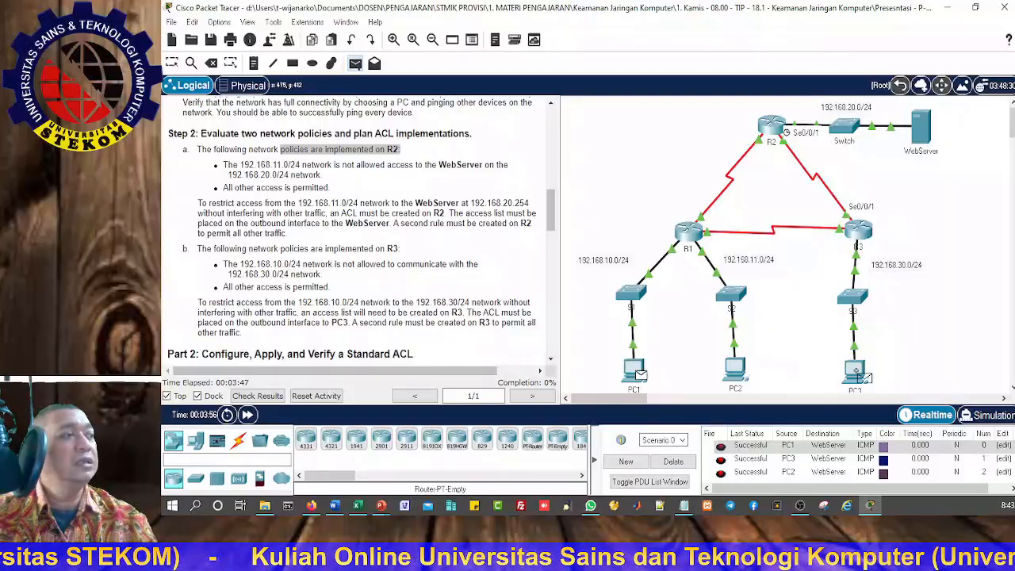
{"action": "left_click", "coordinate": [861, 374]}
{"action": "scroll", "coordinate": [807, 450], "scroll_direction": "down", "scroll_amount": 1}
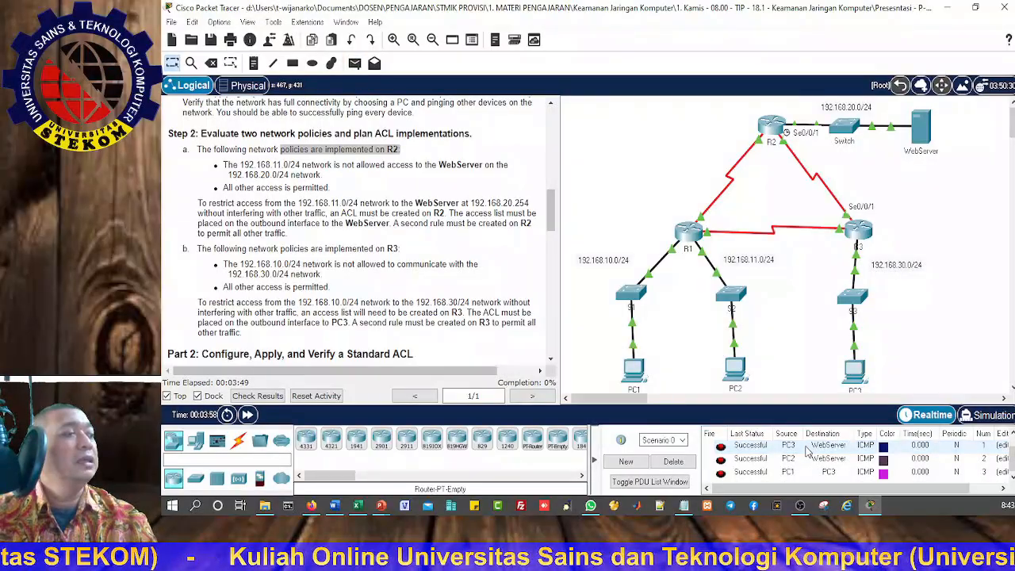
Step: Clear the PDU list and send a fresh simple PDU from PC1 to PC3
{"action": "left_click", "coordinate": [673, 461]}
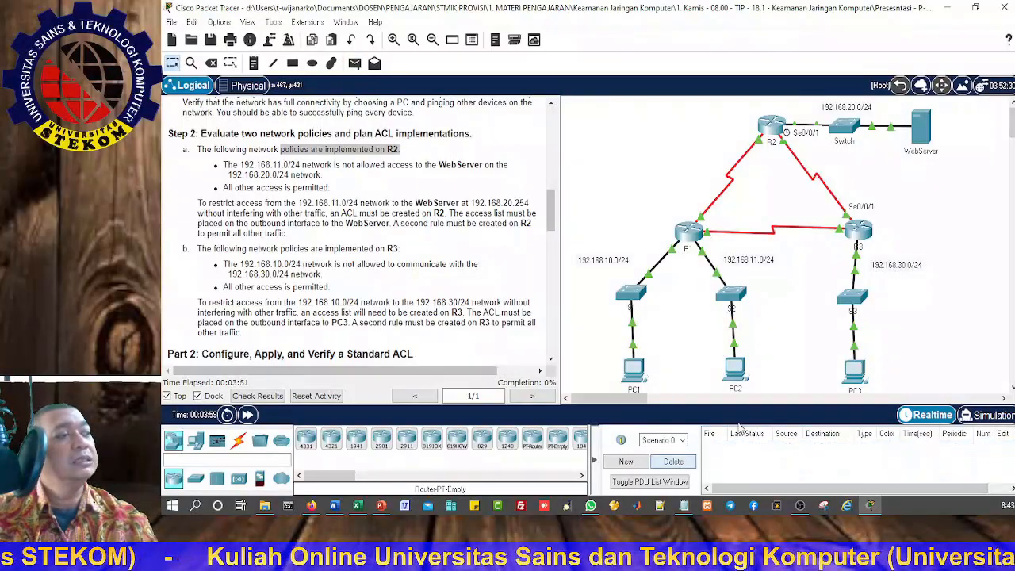
{"action": "left_click", "coordinate": [356, 63]}
{"action": "left_click", "coordinate": [634, 369]}
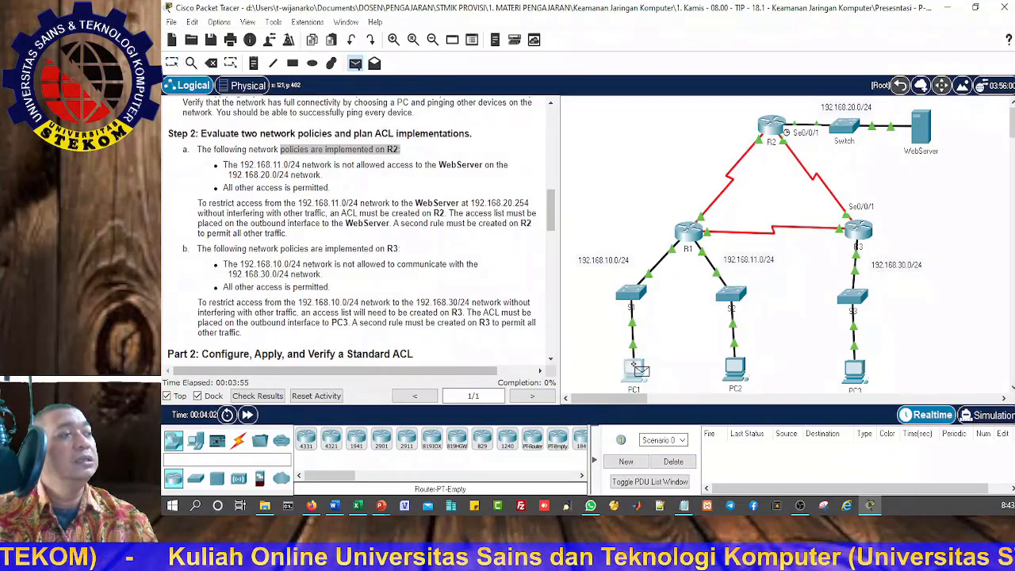
{"action": "left_click", "coordinate": [854, 366]}
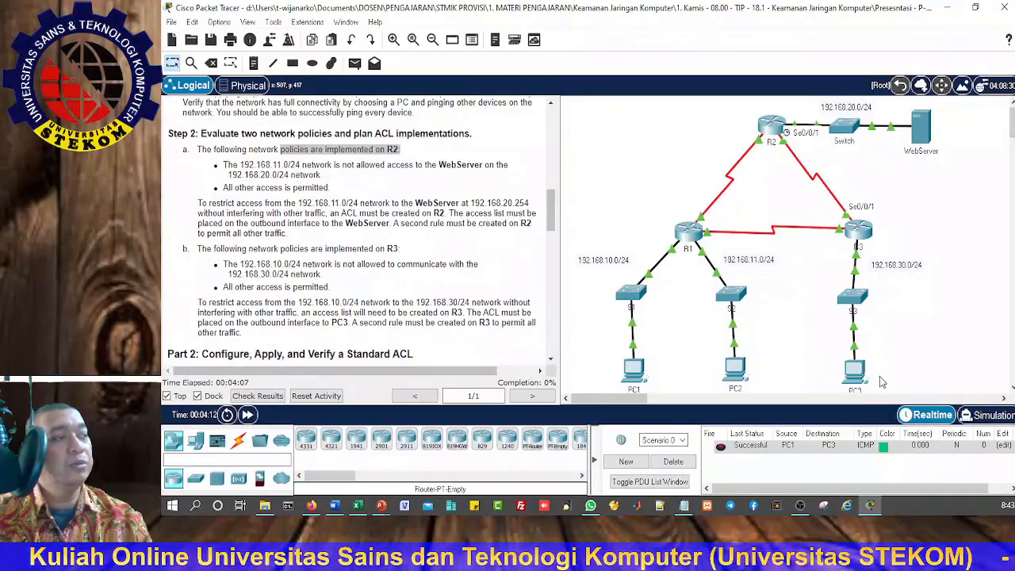
{"action": "scroll", "coordinate": [883, 382], "scroll_direction": "down", "scroll_amount": 1}
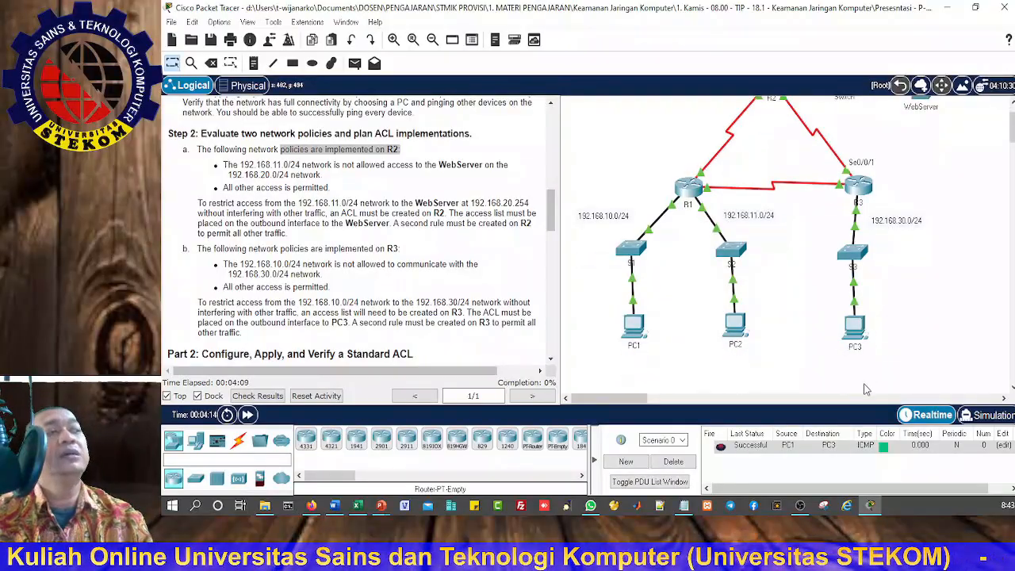
{"action": "scroll", "coordinate": [867, 390], "scroll_direction": "up", "scroll_amount": 1}
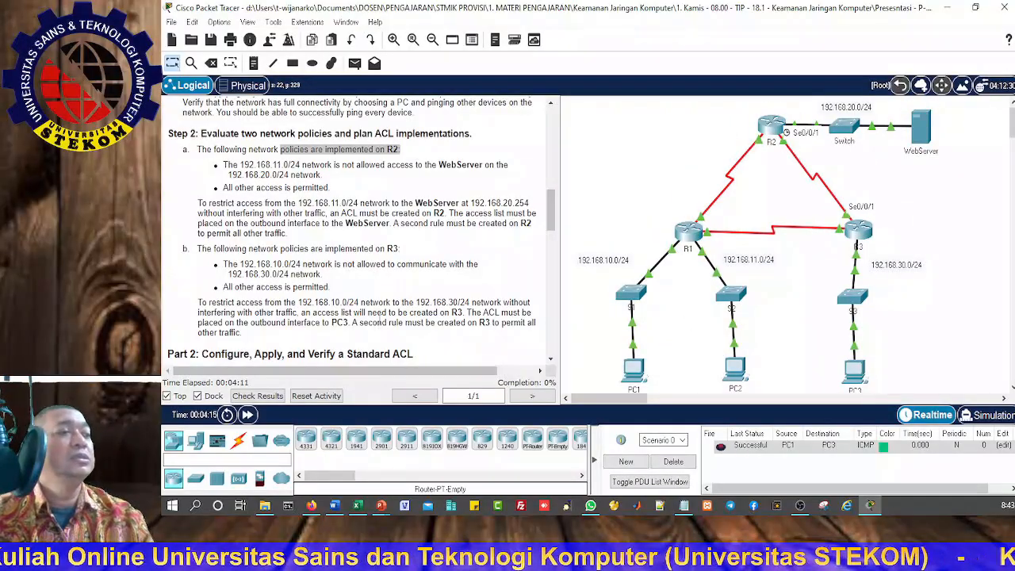
Step: Read the Part 2 instructions for the numbered standard ACLs and open R2's command line beside them
{"action": "scroll", "coordinate": [374, 338], "scroll_direction": "down", "scroll_amount": 4}
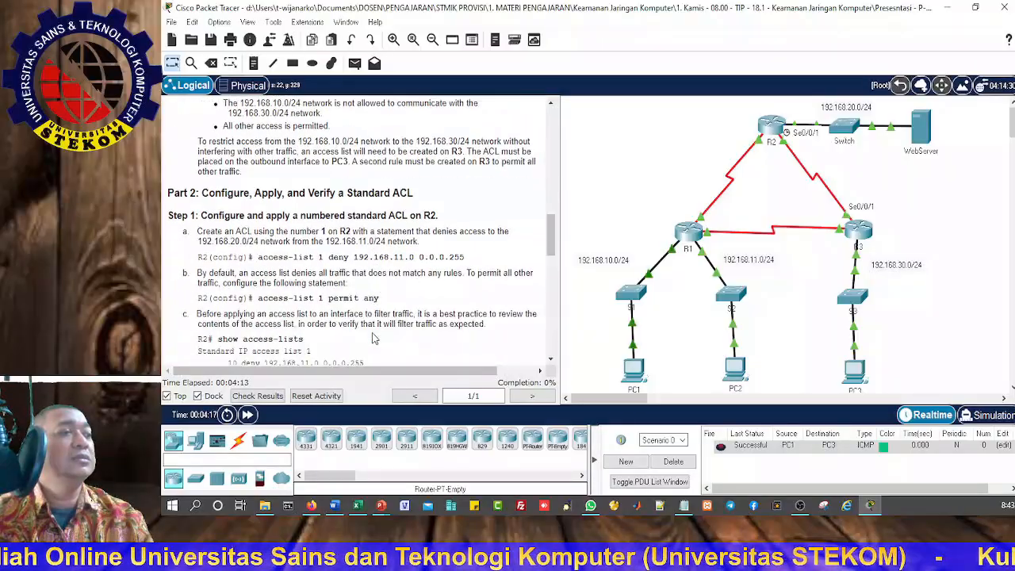
{"action": "scroll", "coordinate": [374, 338], "scroll_direction": "down", "scroll_amount": 2}
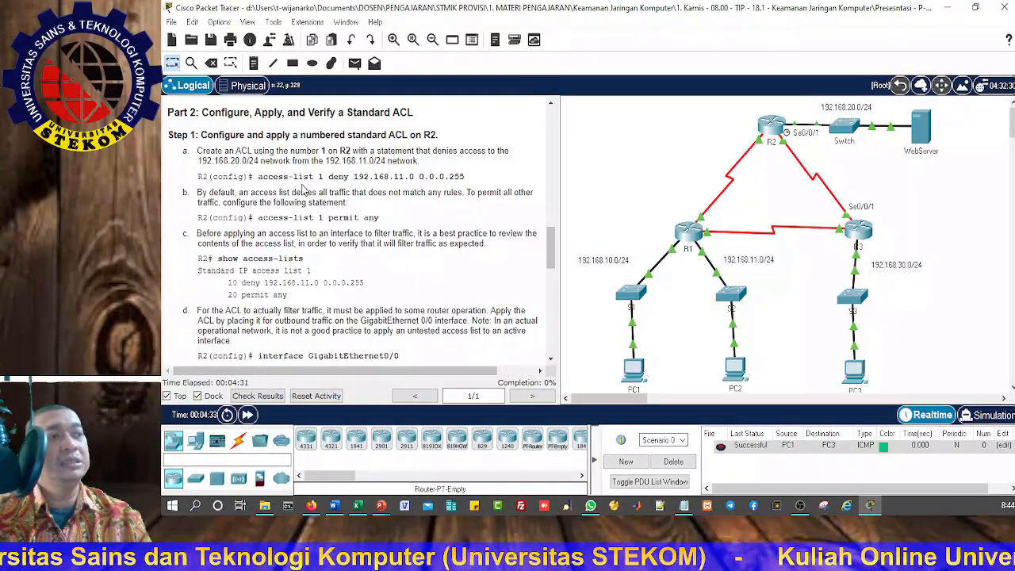
{"action": "scroll", "coordinate": [347, 235], "scroll_direction": "down", "scroll_amount": 5}
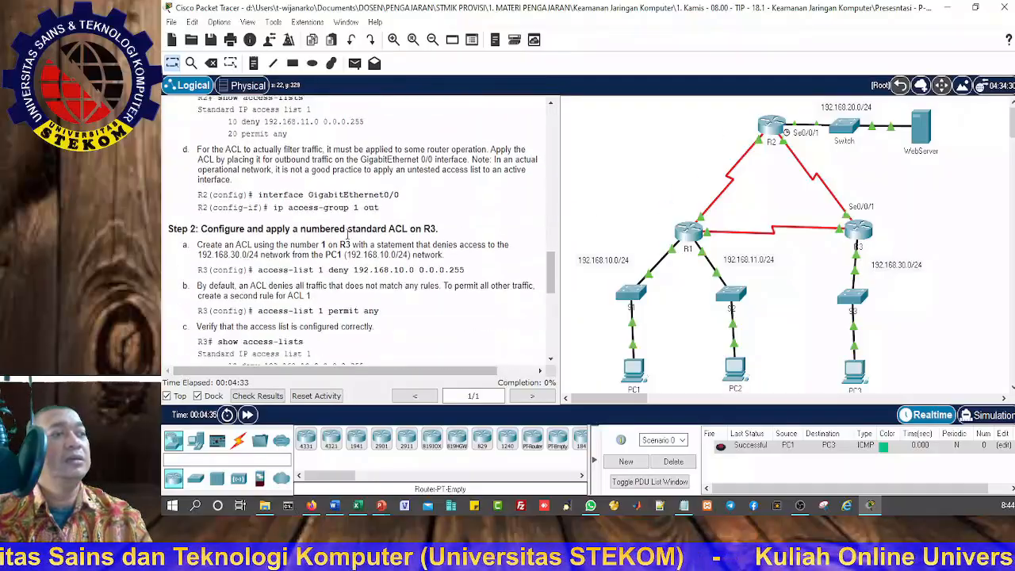
{"action": "scroll", "coordinate": [347, 236], "scroll_direction": "up", "scroll_amount": 3}
{"action": "scroll", "coordinate": [348, 237], "scroll_direction": "up", "scroll_amount": 2}
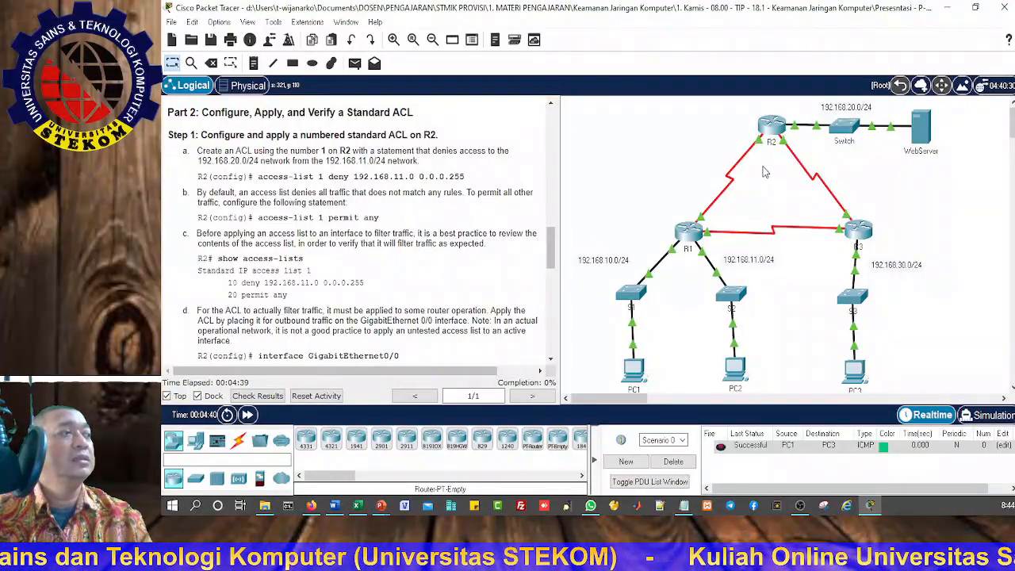
{"action": "left_click", "coordinate": [773, 134]}
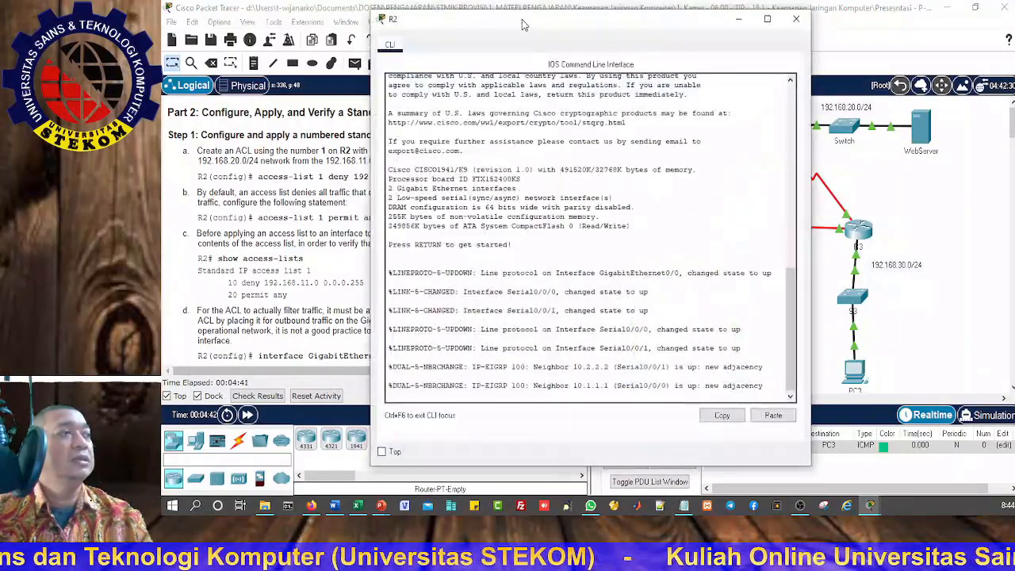
{"action": "left_click_drag", "start_coordinate": [523, 24], "coordinate": [724, 22]}
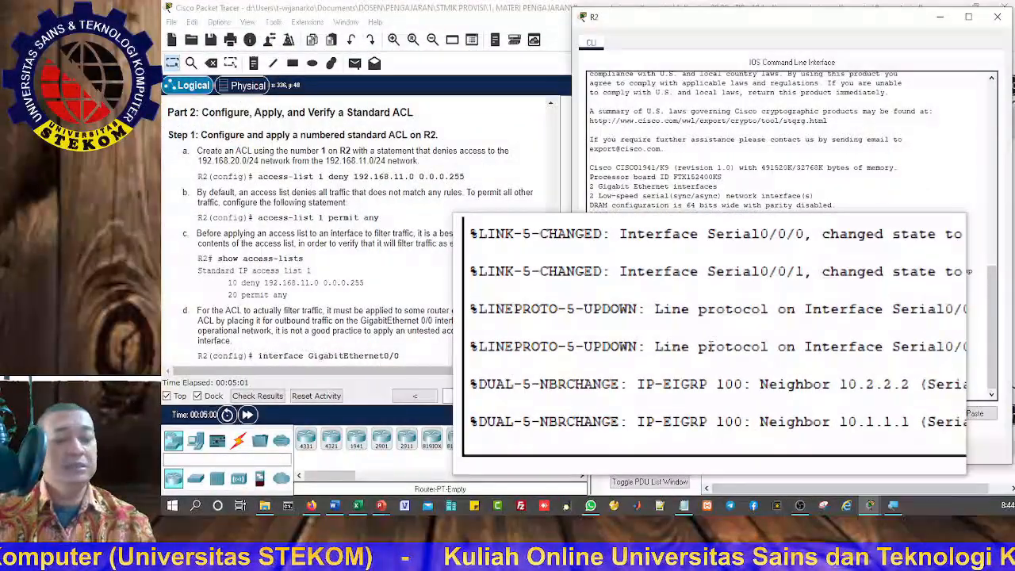
Step: Start R2's console session, enter privileged EXEC mode and open global configuration mode
{"action": "key", "text": "Return"}
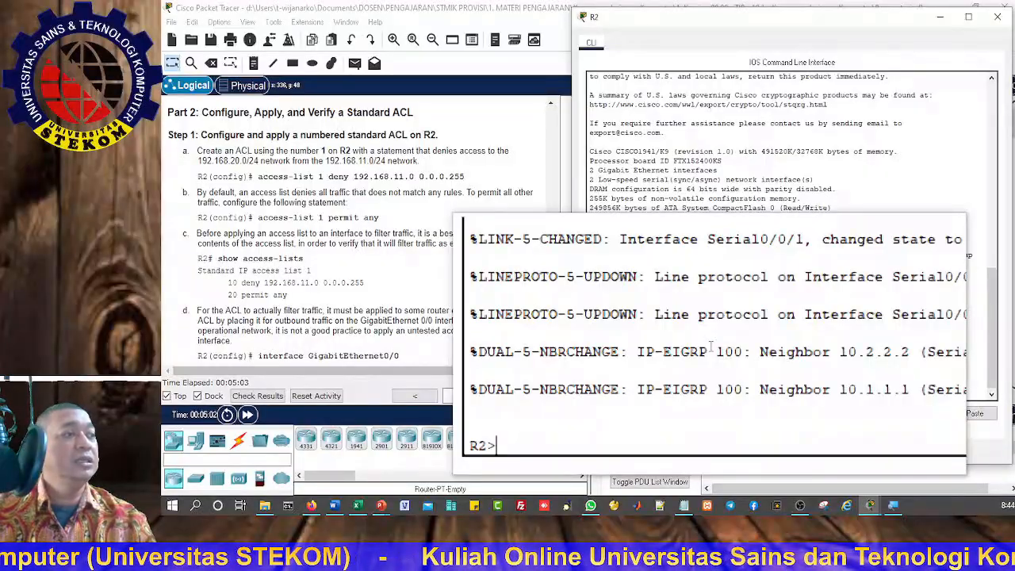
{"action": "type", "text": "ena"}
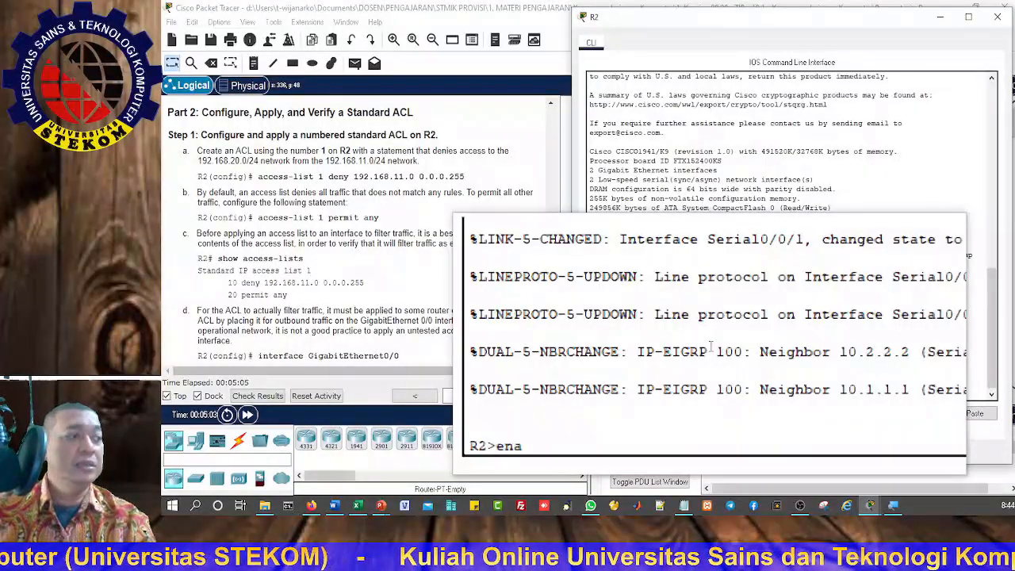
{"action": "key", "text": "Return"}
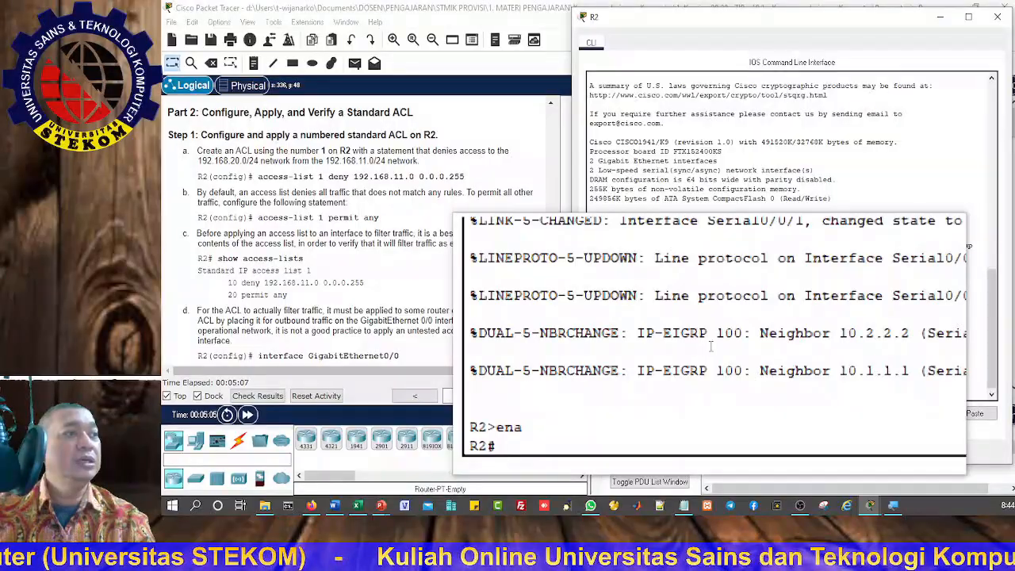
{"action": "type", "text": "conf t"}
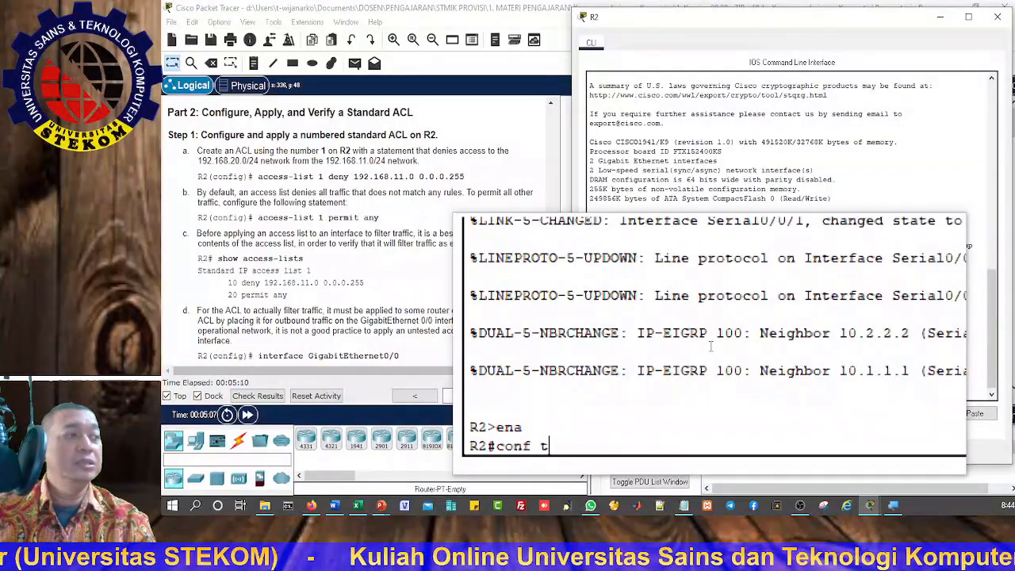
{"action": "key", "text": "Return"}
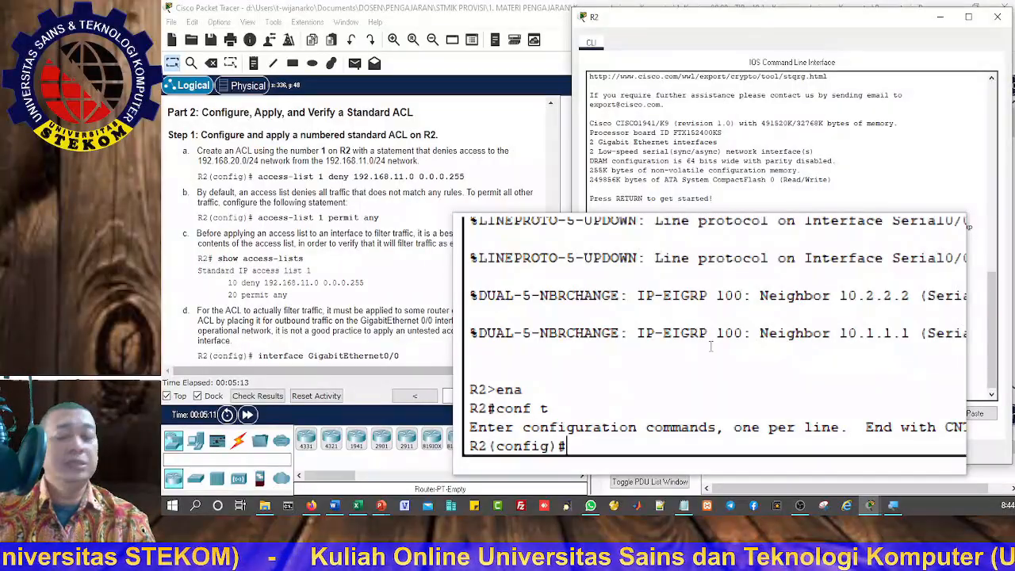
Step: Create standard access list 1 on R2 with a statement denying 192.168.11.0 with wildcard mask 0.0.0.255
{"action": "type", "text": "acc"}
{"action": "key", "text": "Tab"}
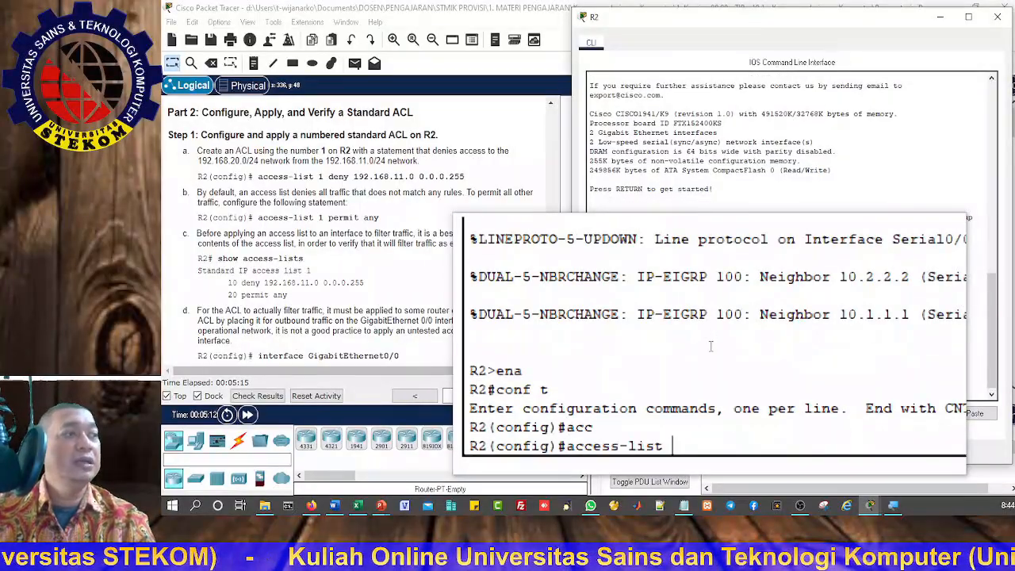
{"action": "type", "text": "1"}
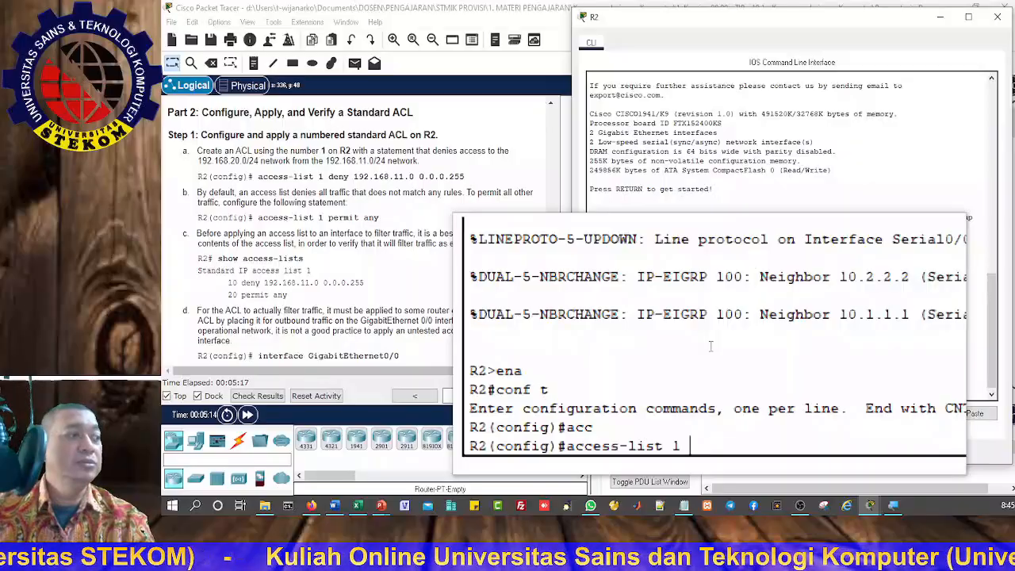
{"action": "type", "text": " de"}
{"action": "key", "text": "Tab"}
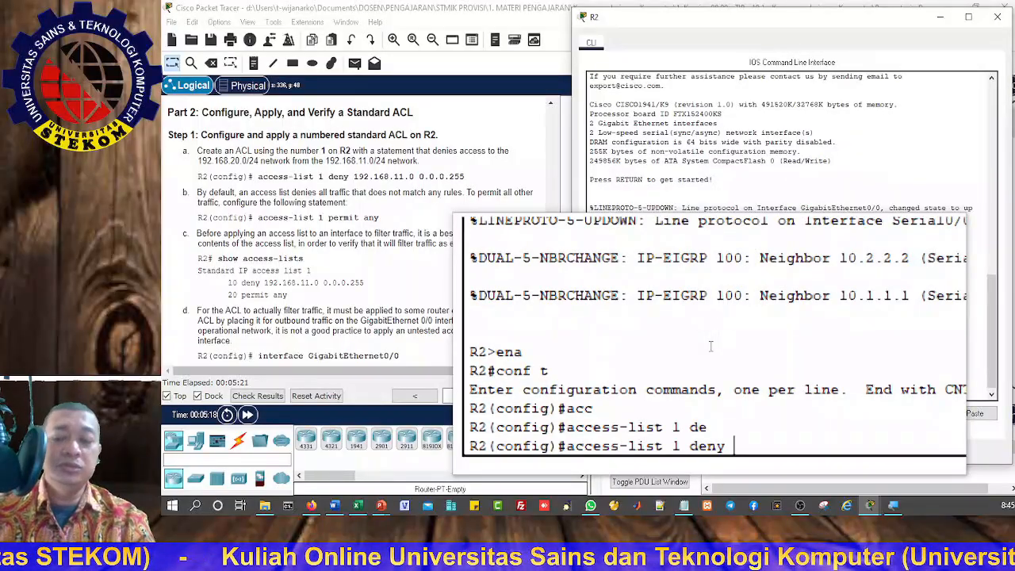
{"action": "type", "text": "192"}
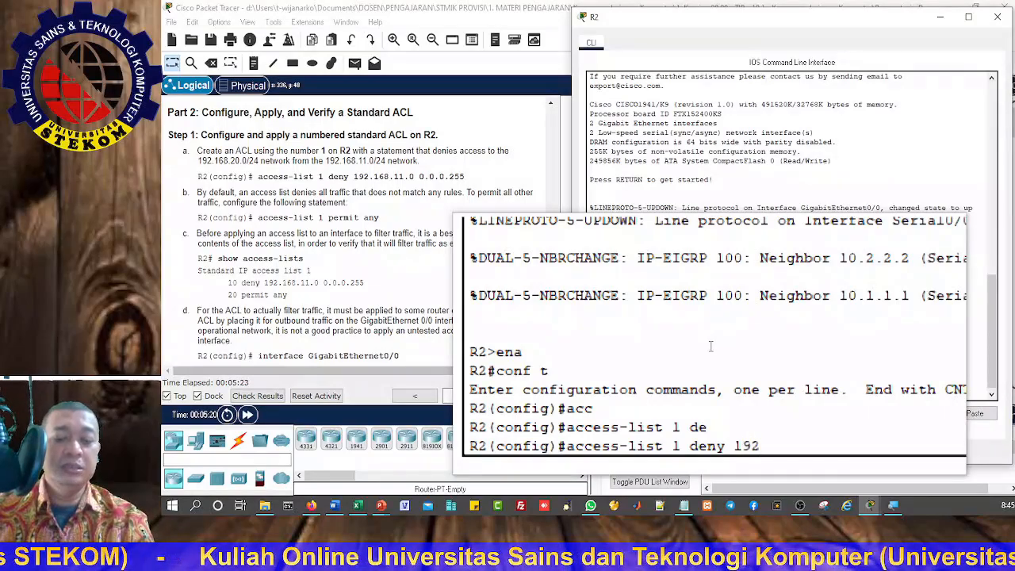
{"action": "type", "text": ".168"}
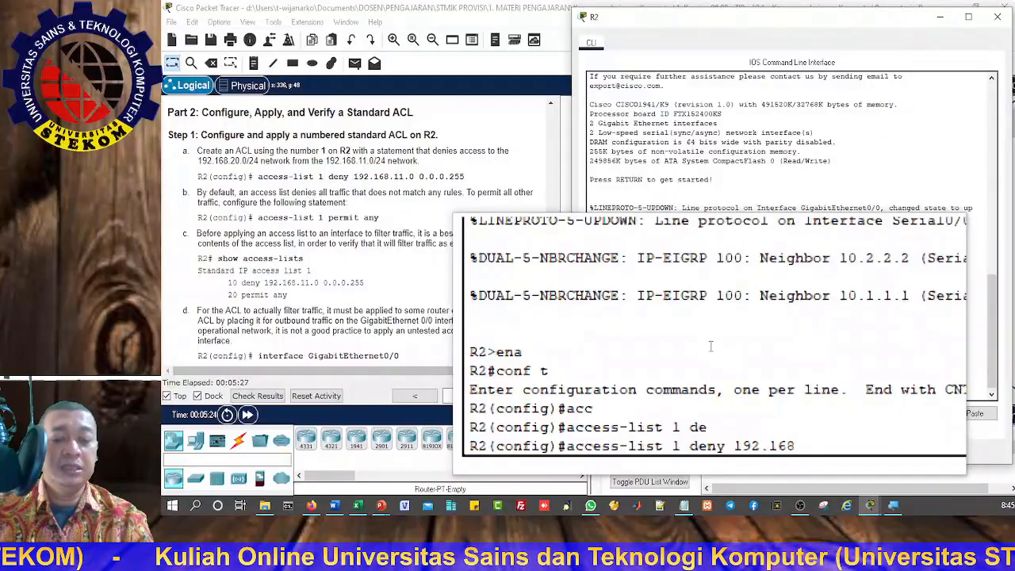
{"action": "type", "text": ".11."}
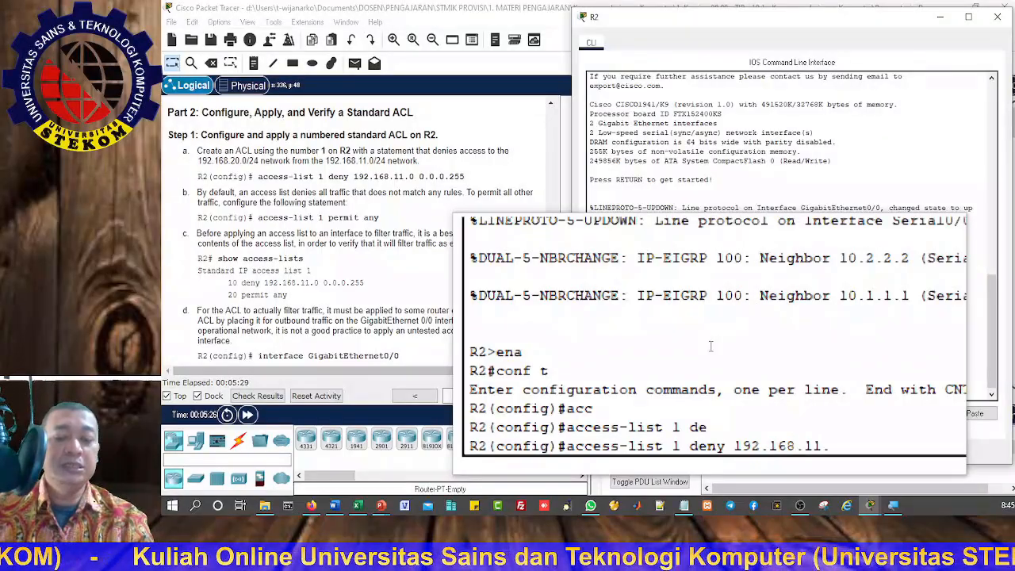
{"action": "type", "text": "0"}
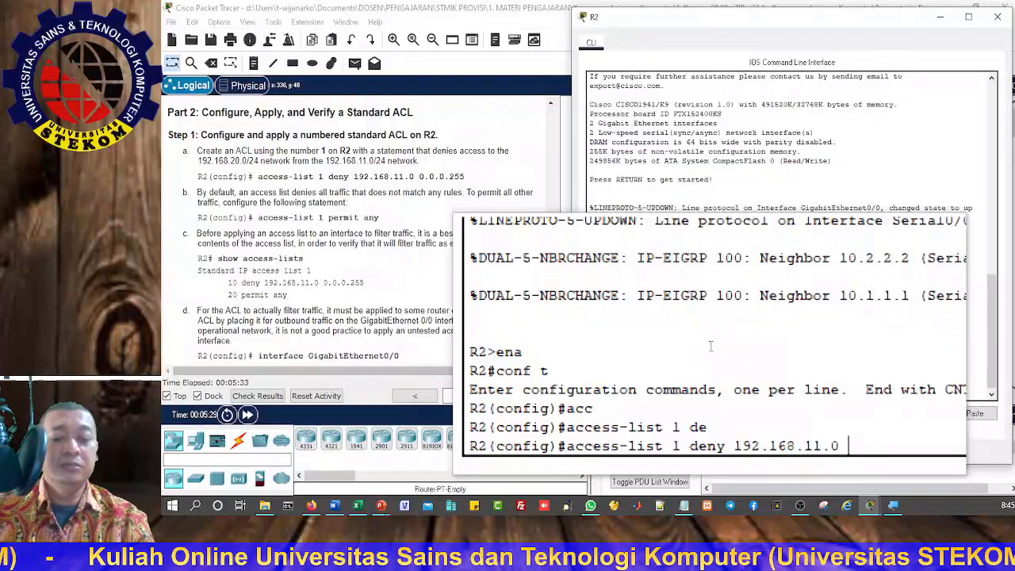
{"action": "type", "text": " 0.0."}
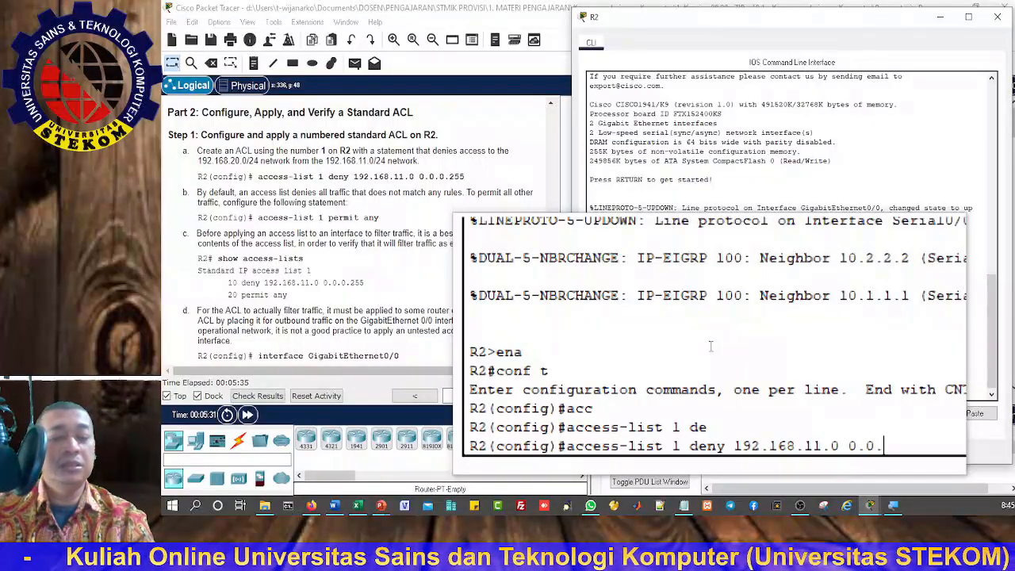
{"action": "type", "text": "0"}
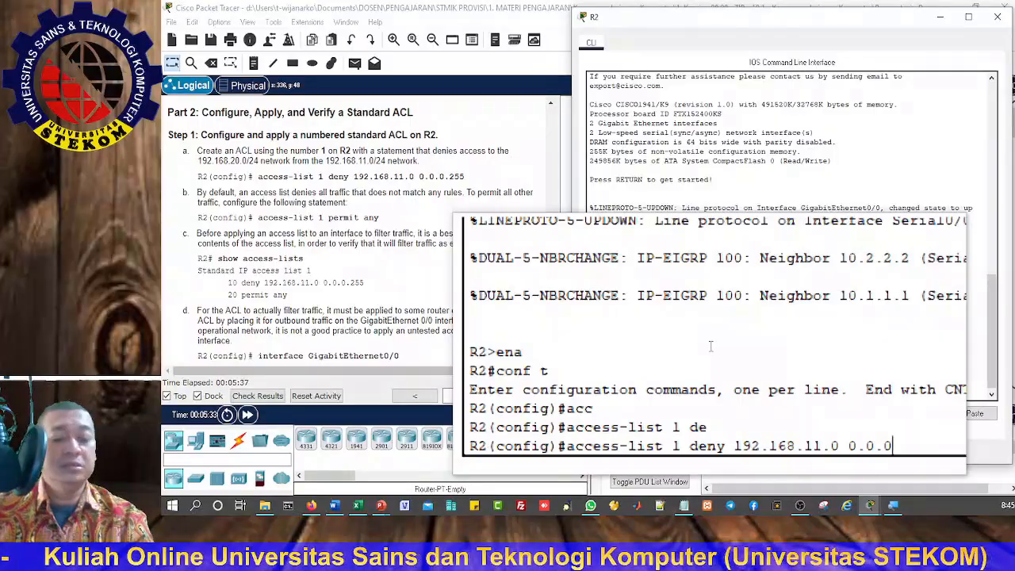
{"action": "type", "text": ".255"}
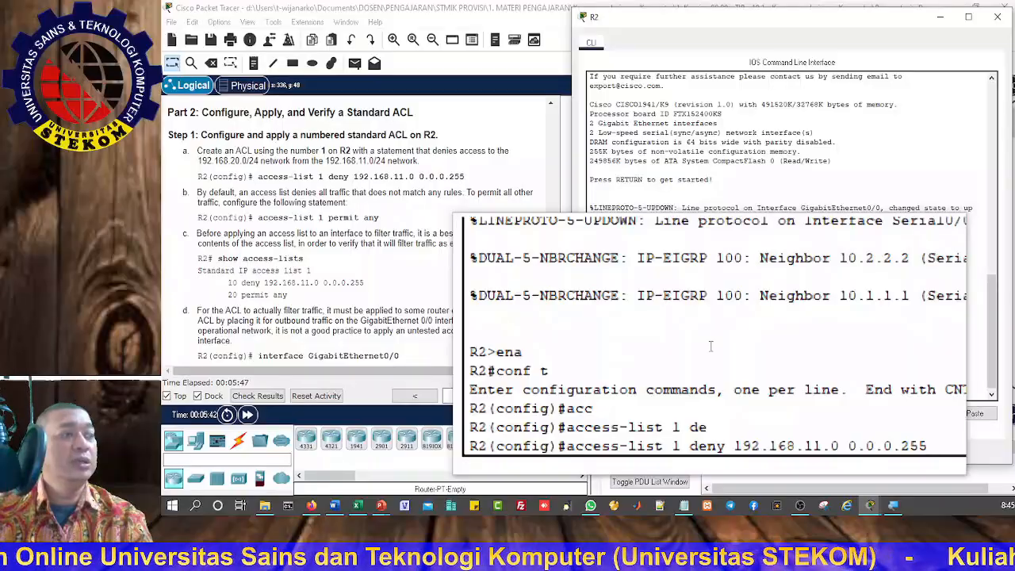
{"action": "key", "text": "Return"}
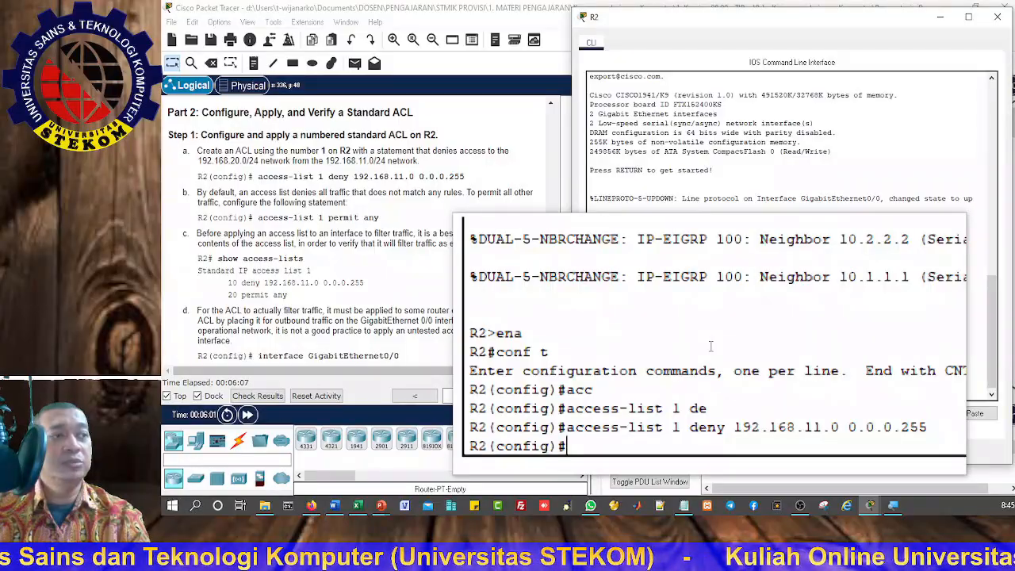
Step: Add a statement to R2's access list 1 that permits any other traffic
{"action": "type", "text": "acc"}
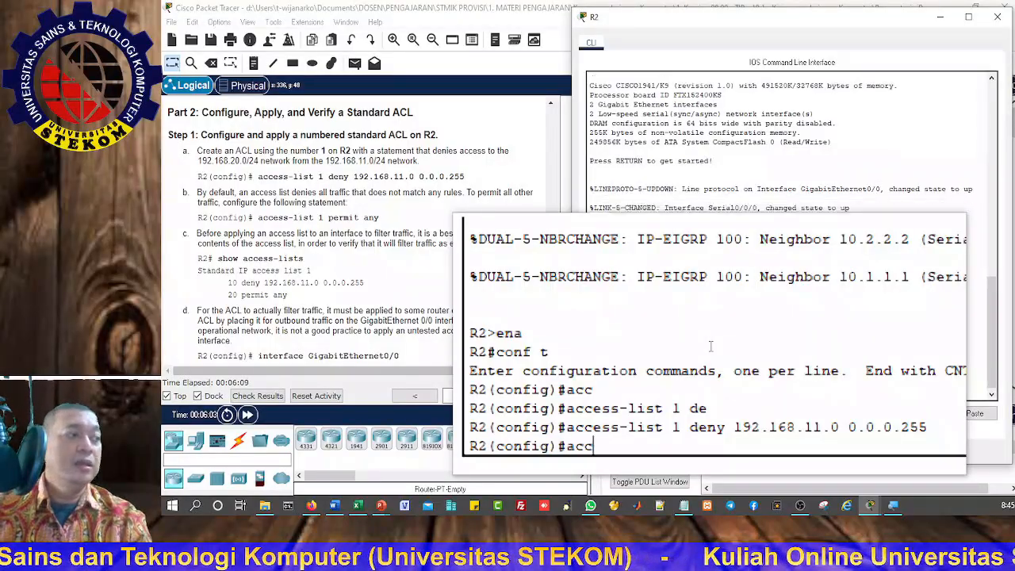
{"action": "key", "text": "Tab"}
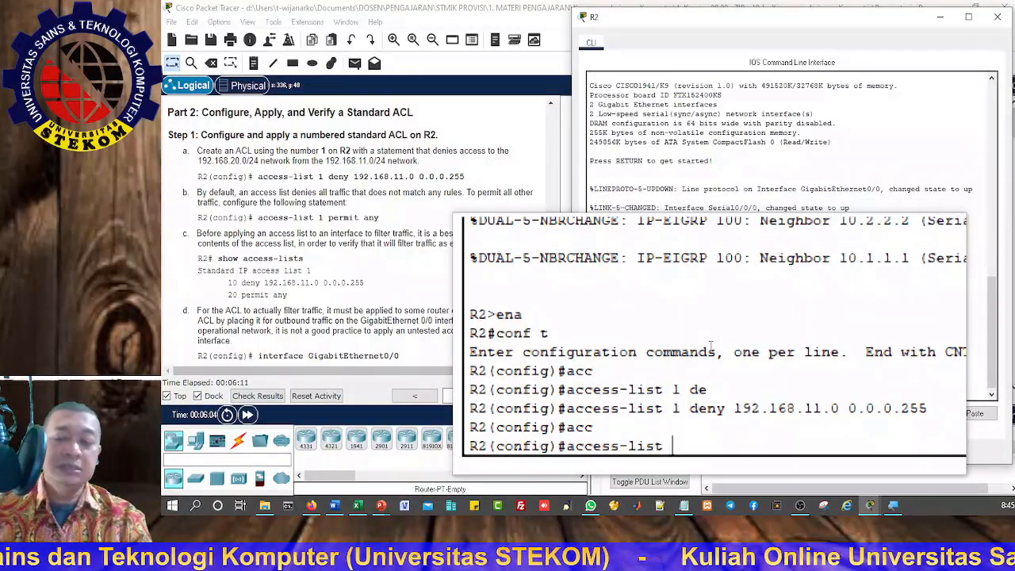
{"action": "type", "text": "1 per"}
{"action": "key", "text": "Tab"}
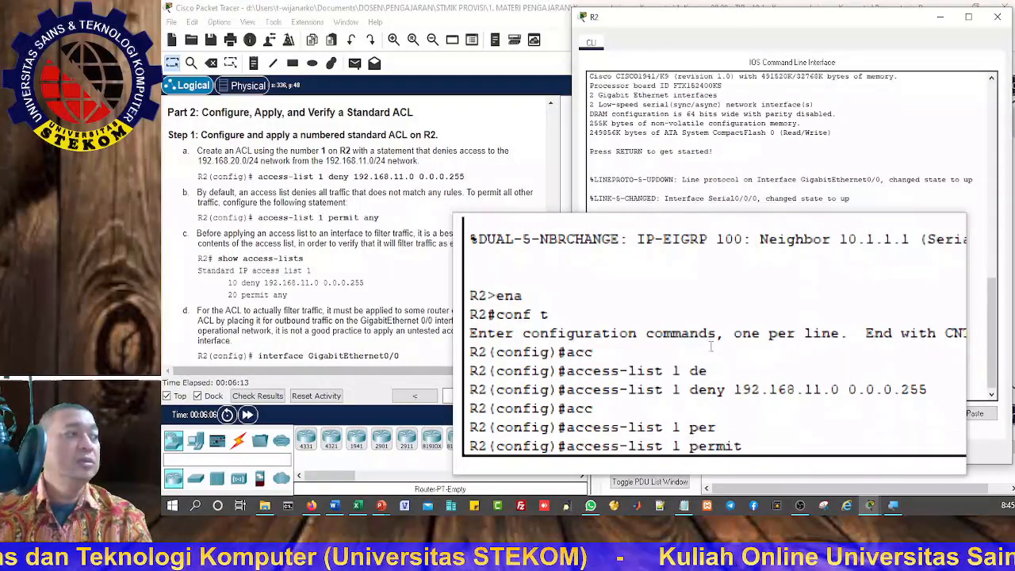
{"action": "type", "text": "a"}
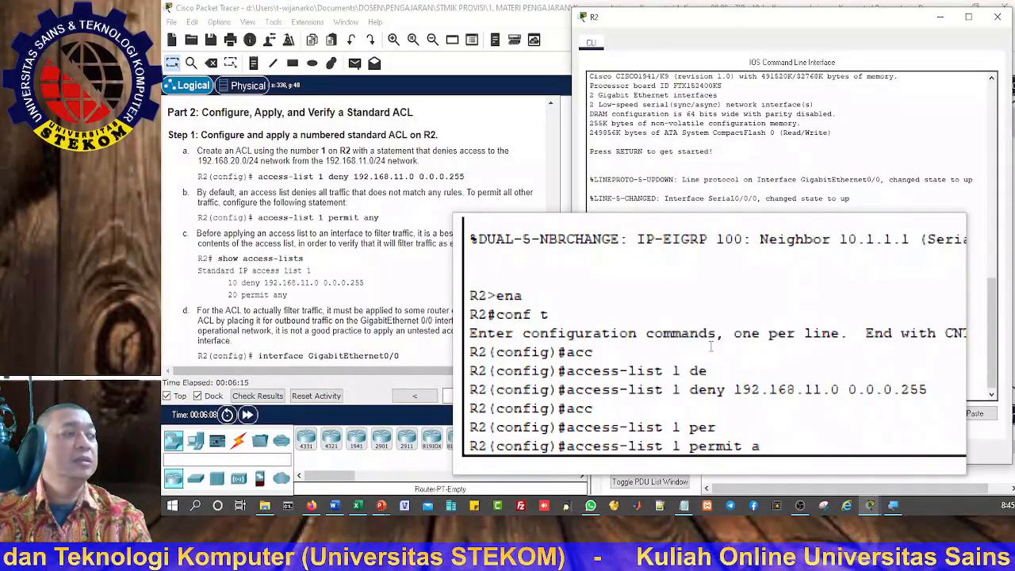
{"action": "key", "text": "Tab"}
{"action": "key", "text": "Return"}
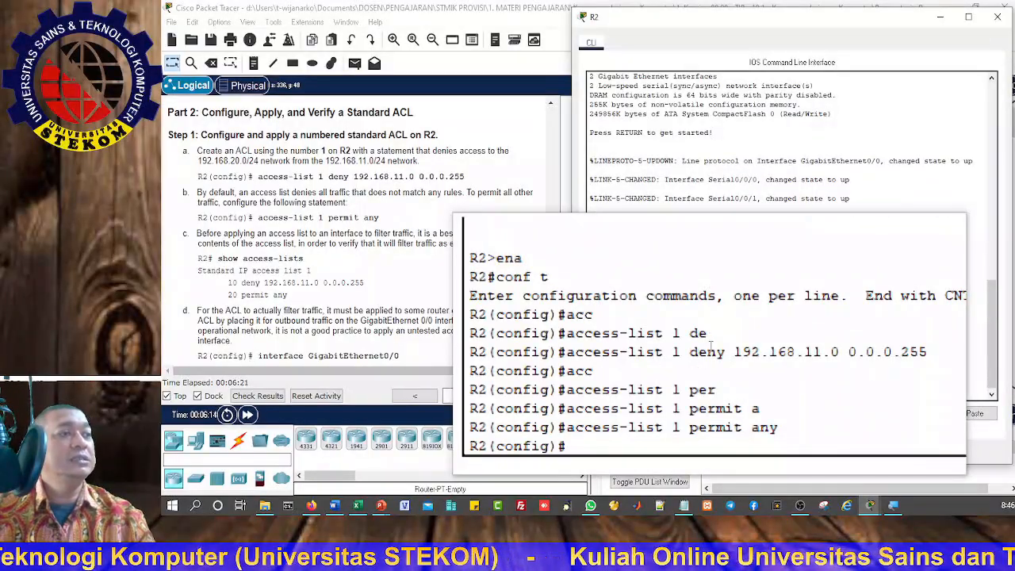
Step: Leave configuration mode on R2 and show the access lists to review their contents
{"action": "type", "text": "exit"}
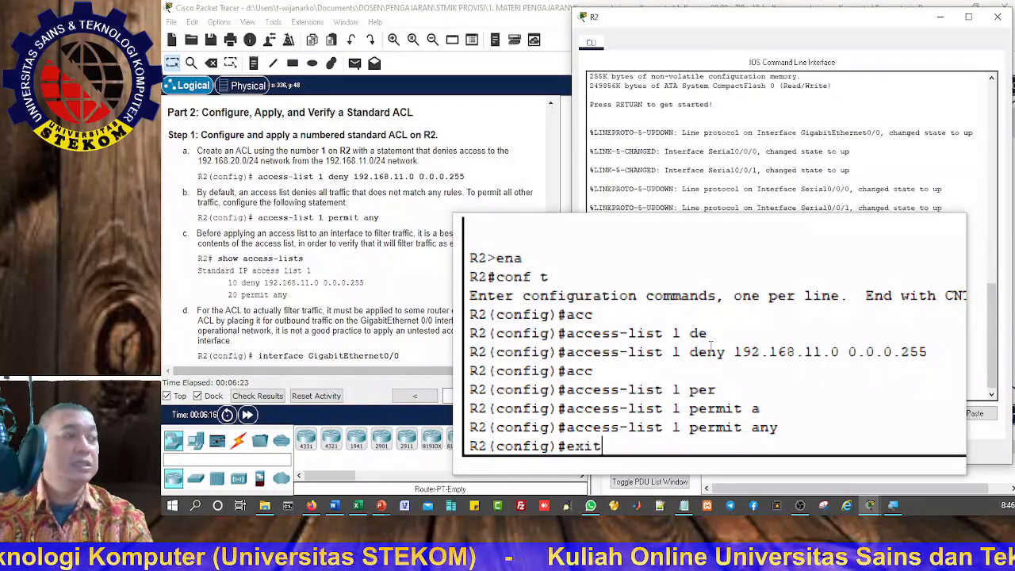
{"action": "key", "text": "Return"}
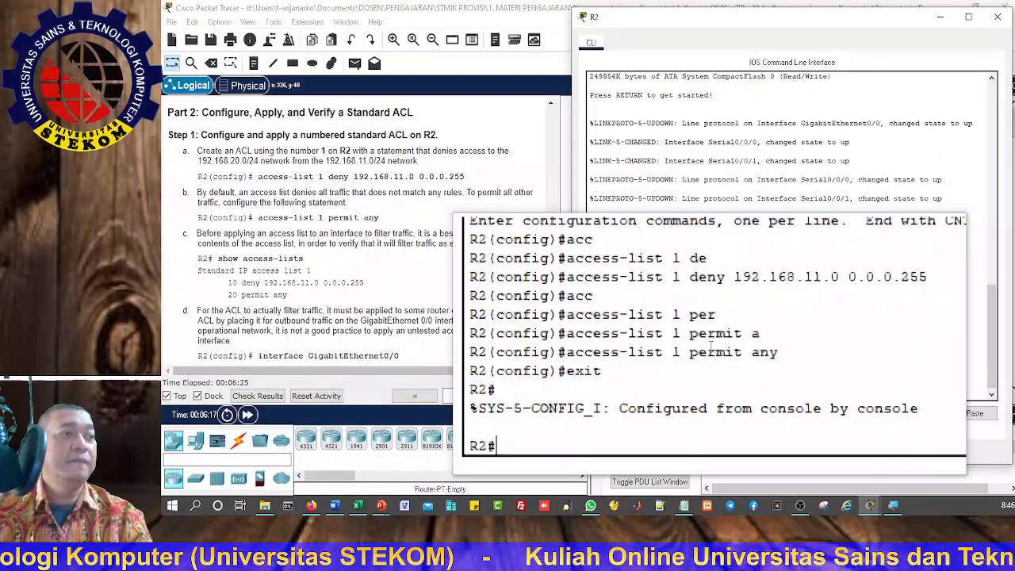
{"action": "type", "text": "sh "}
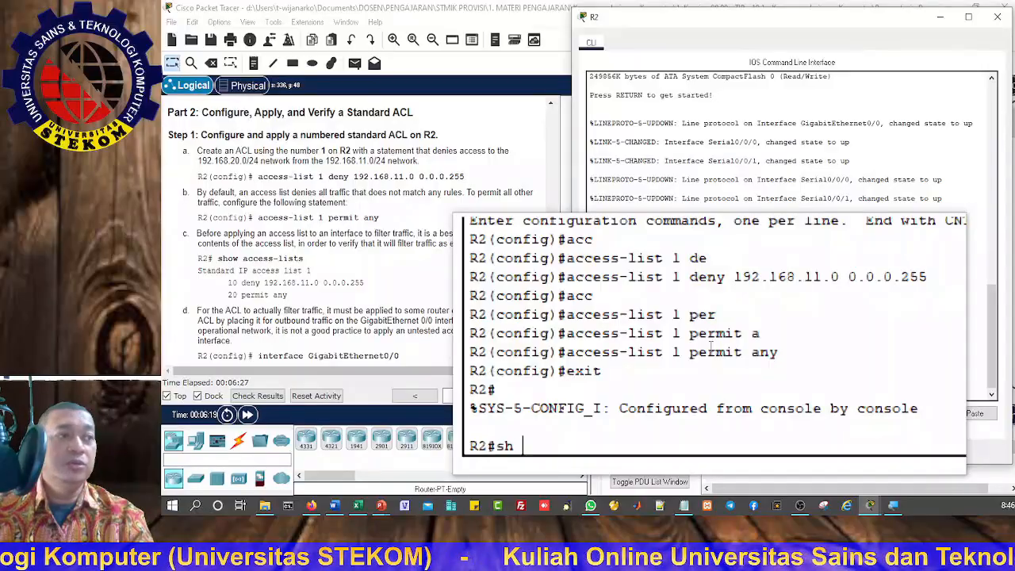
{"action": "type", "text": "acc"}
{"action": "key", "text": "Tab"}
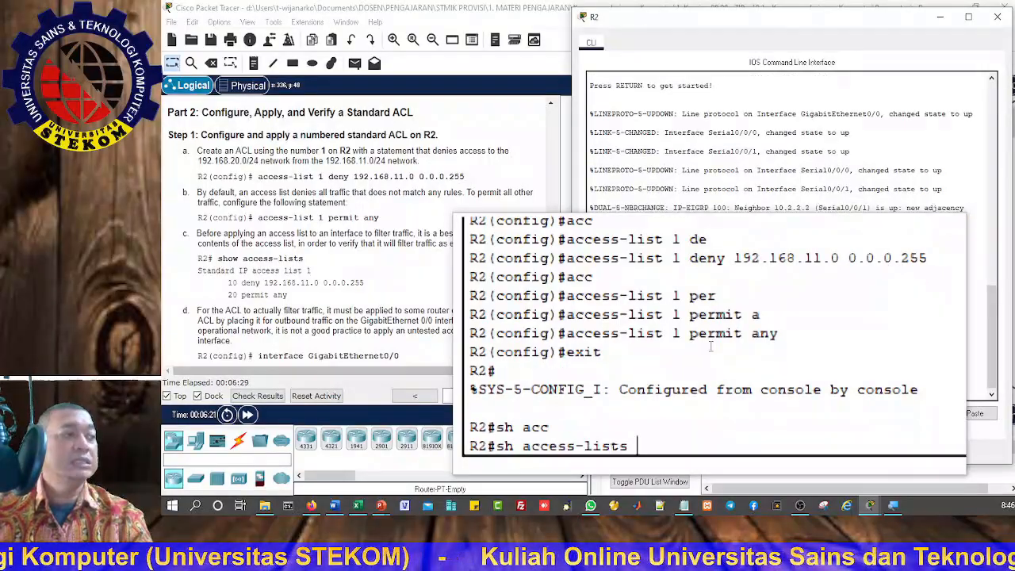
{"action": "key", "text": "Return"}
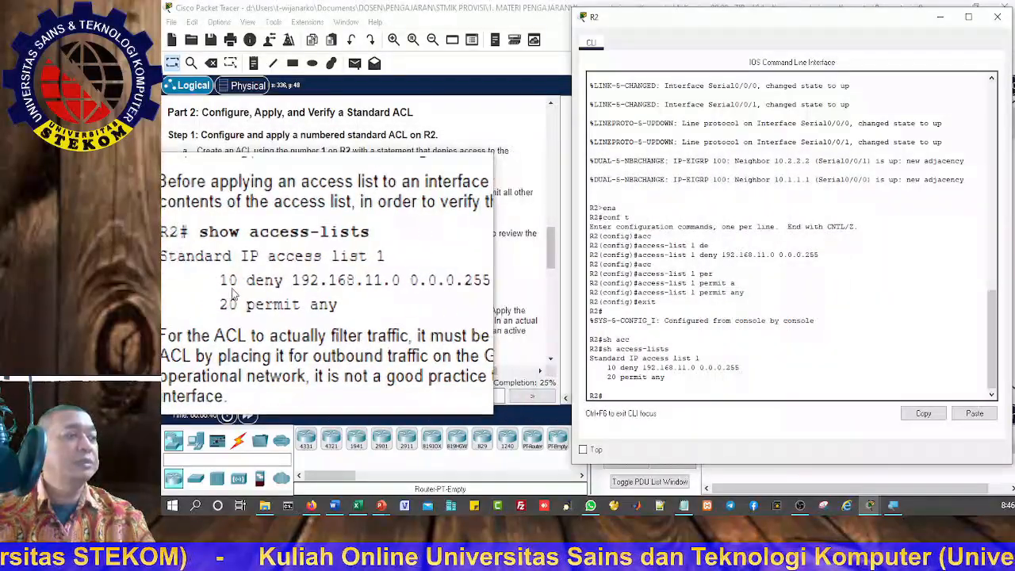
Step: Check the instruction for applying the ACL, then return to R2's global configuration mode and enter interface GigabitEthernet 0/0
{"action": "scroll", "coordinate": [234, 294], "scroll_direction": "down", "scroll_amount": 2}
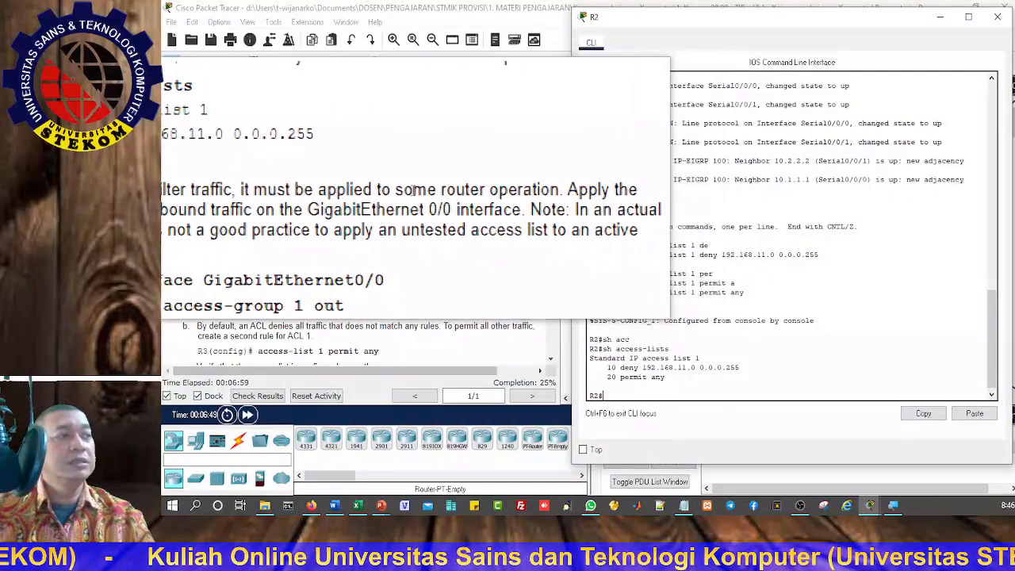
{"action": "key", "text": "super+Escape"}
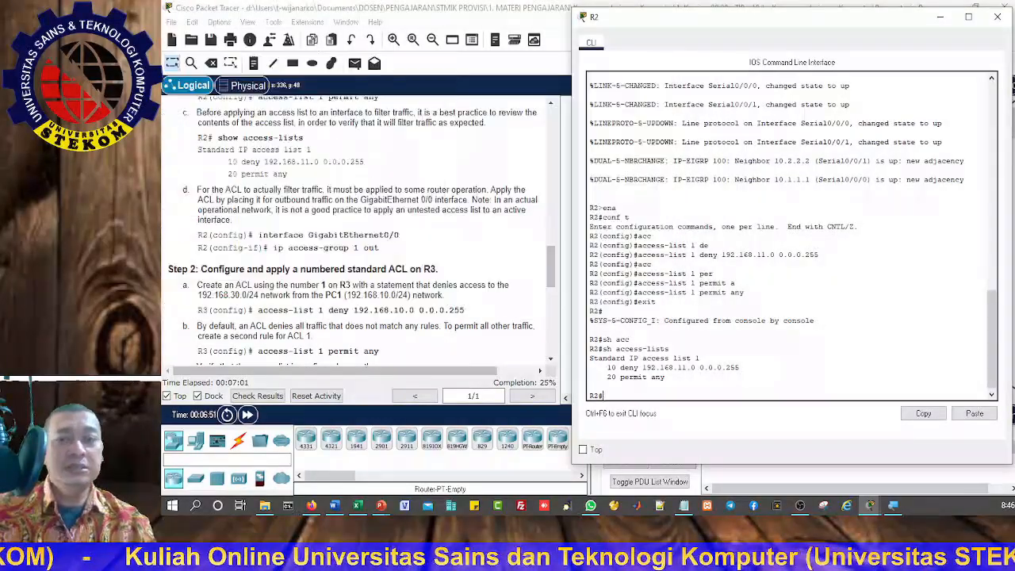
{"action": "key", "text": "super+plus"}
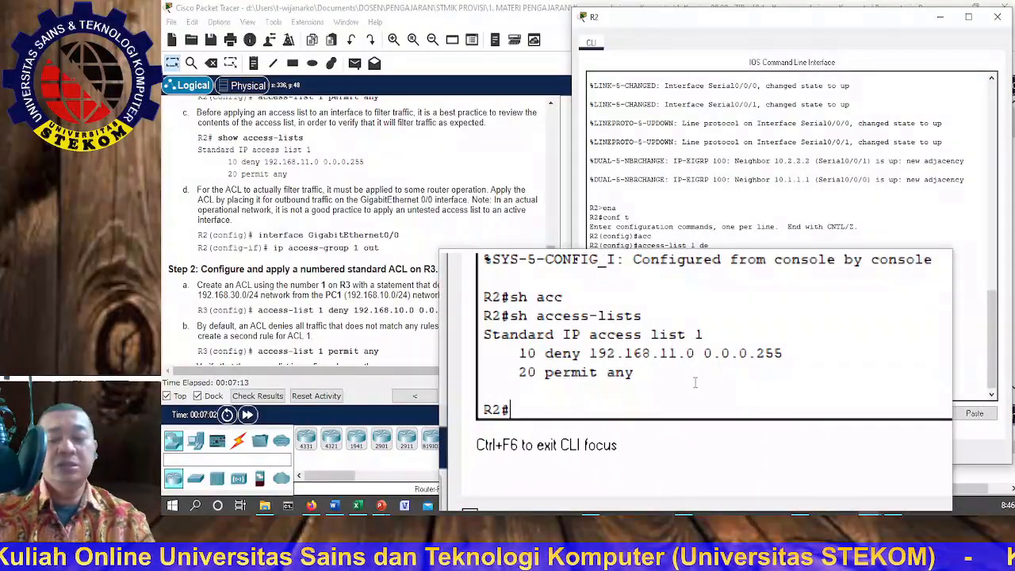
{"action": "type", "text": "t"}
{"action": "key", "text": "Return"}
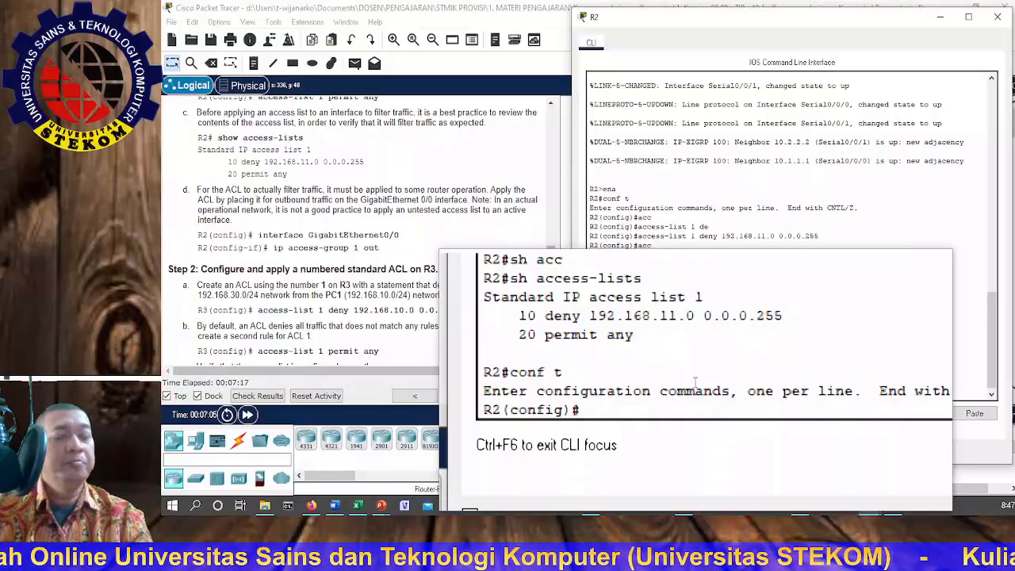
{"action": "type", "text": "int"}
{"action": "key", "text": "Tab"}
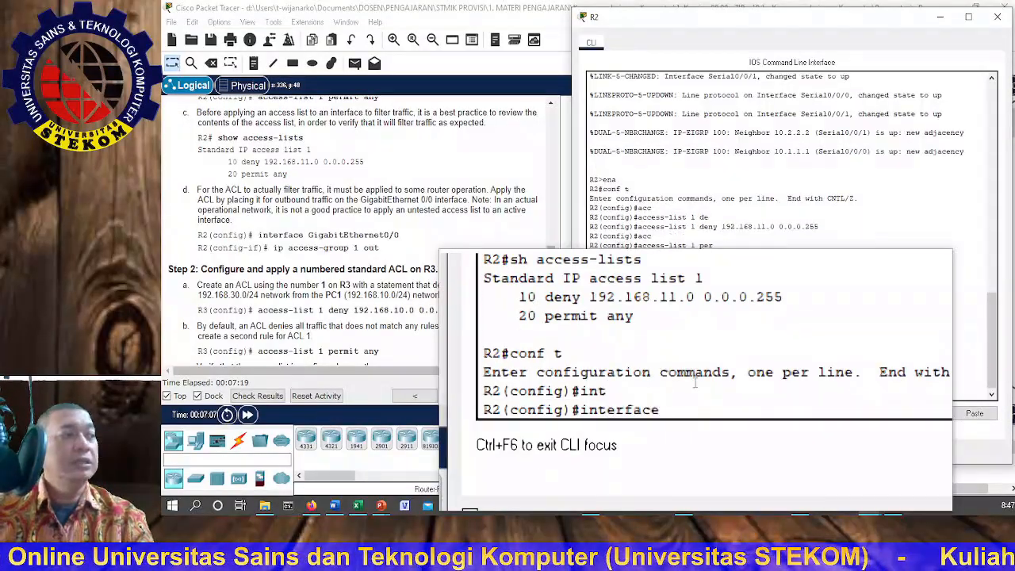
{"action": "type", "text": "gi"}
{"action": "key", "text": "Tab"}
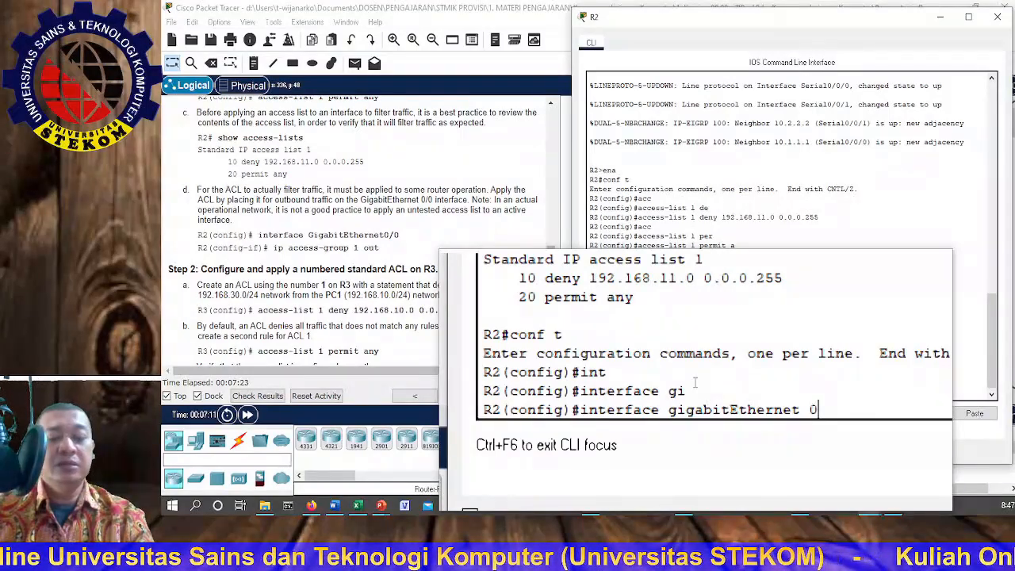
{"action": "type", "text": "0/0"}
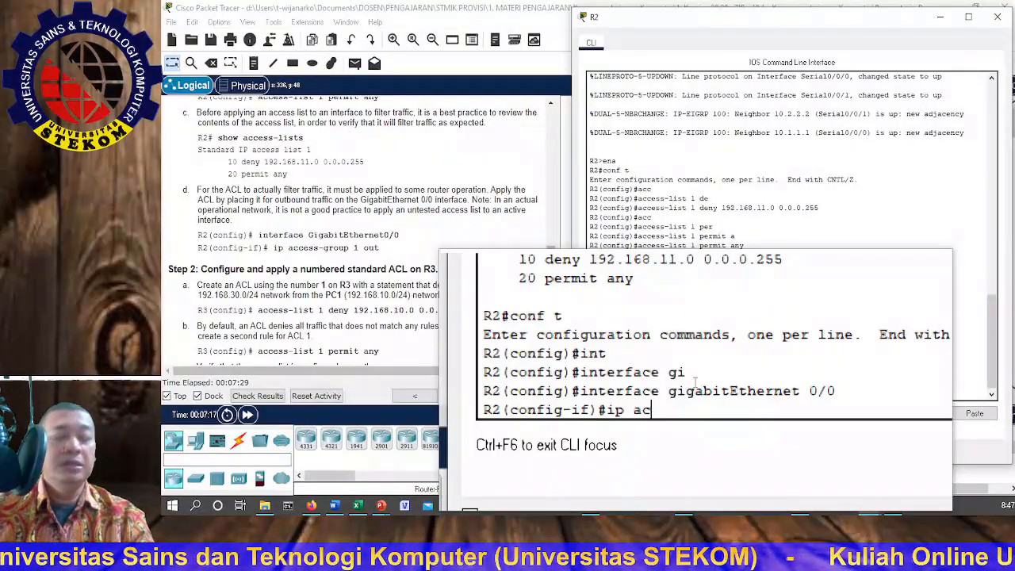
{"action": "type", "text": "c"}
Step: Apply access list 1 to outbound traffic on R2's GigabitEthernet 0/0 with ip access-group 1 out
{"action": "key", "text": "Tab"}
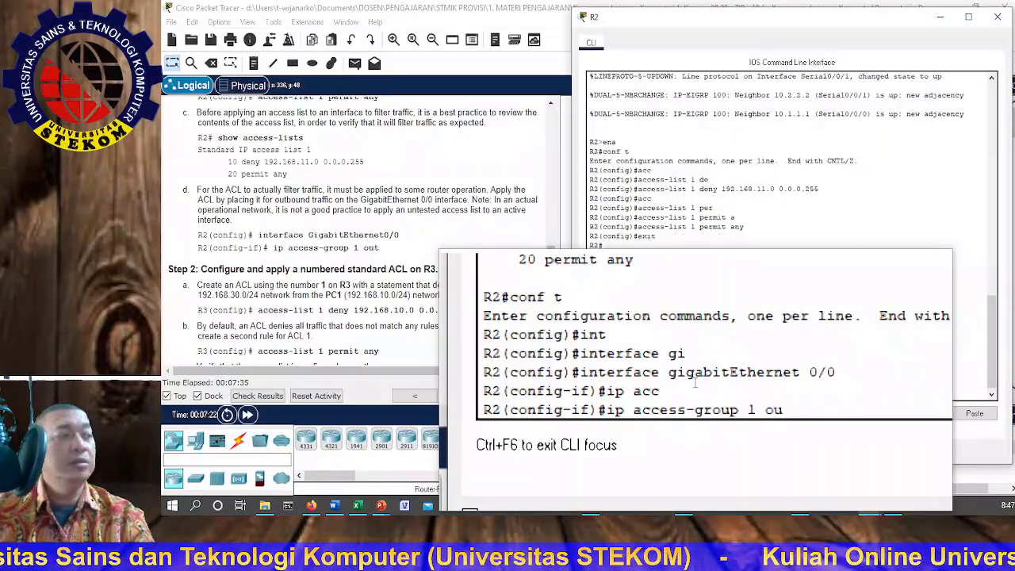
{"action": "key", "text": "Tab"}
{"action": "key", "text": "Return"}
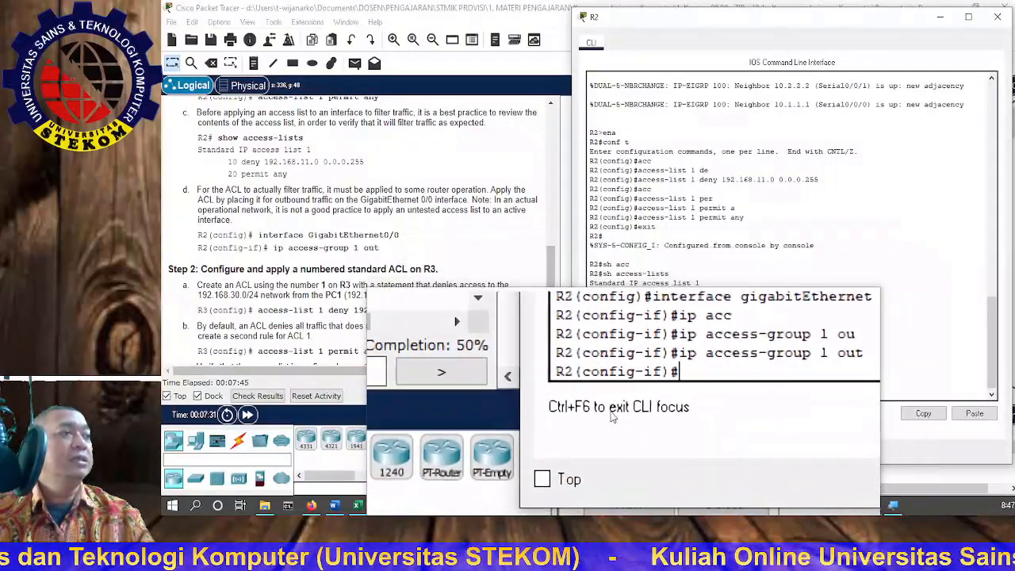
Step: Close R2's console and test access to the WebServer with simple PDUs from PC2 and PC1
{"action": "scroll", "coordinate": [201, 262], "scroll_direction": "down", "scroll_amount": 5}
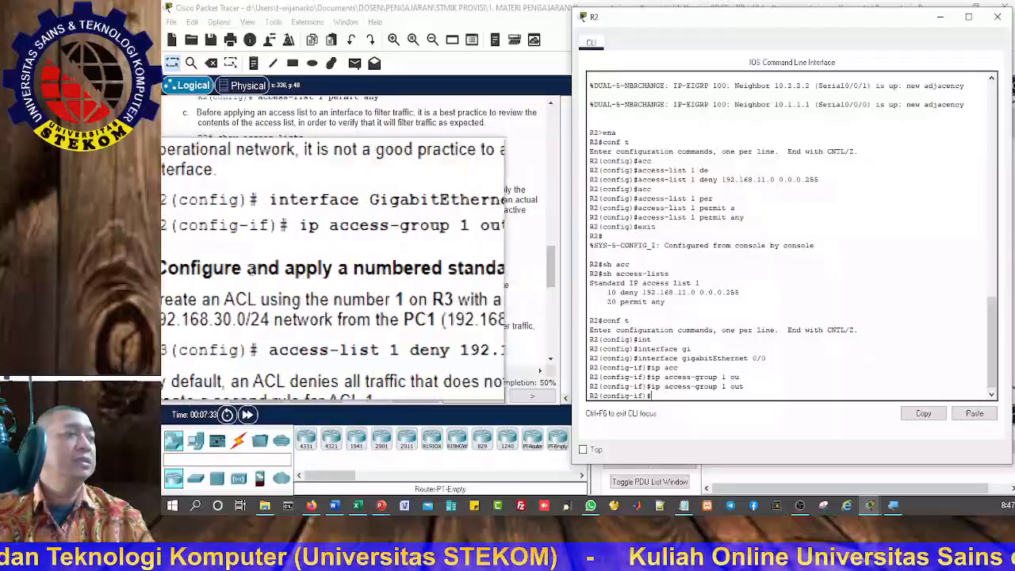
{"action": "scroll", "coordinate": [376, 270], "scroll_direction": "down", "scroll_amount": 5}
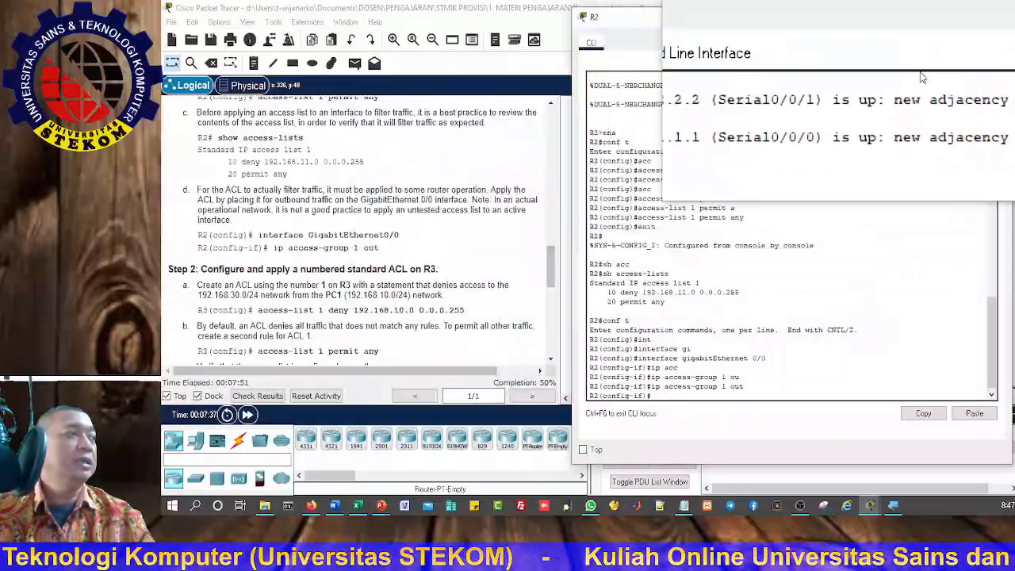
{"action": "left_click", "coordinate": [1001, 22]}
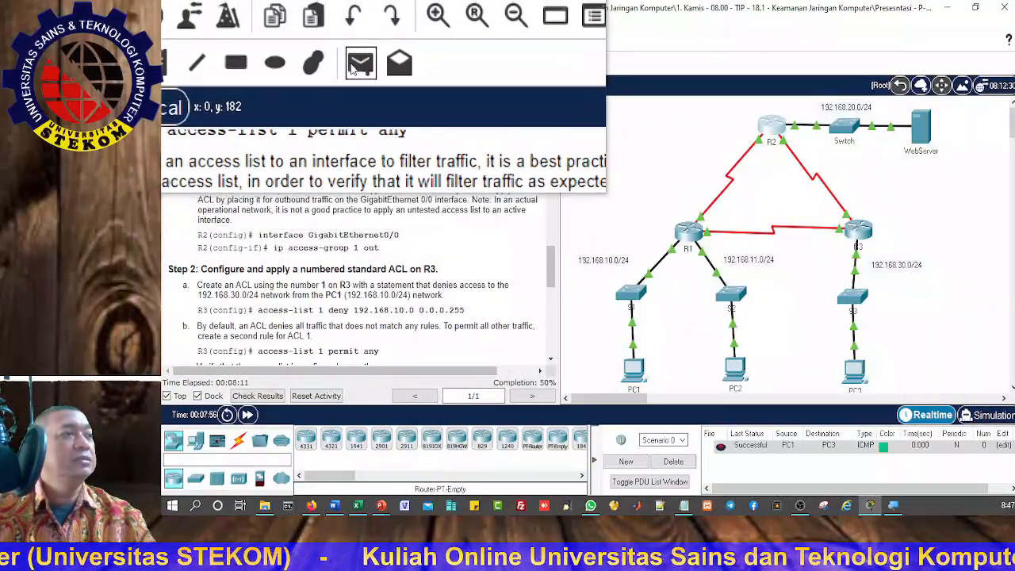
{"action": "left_click", "coordinate": [355, 63]}
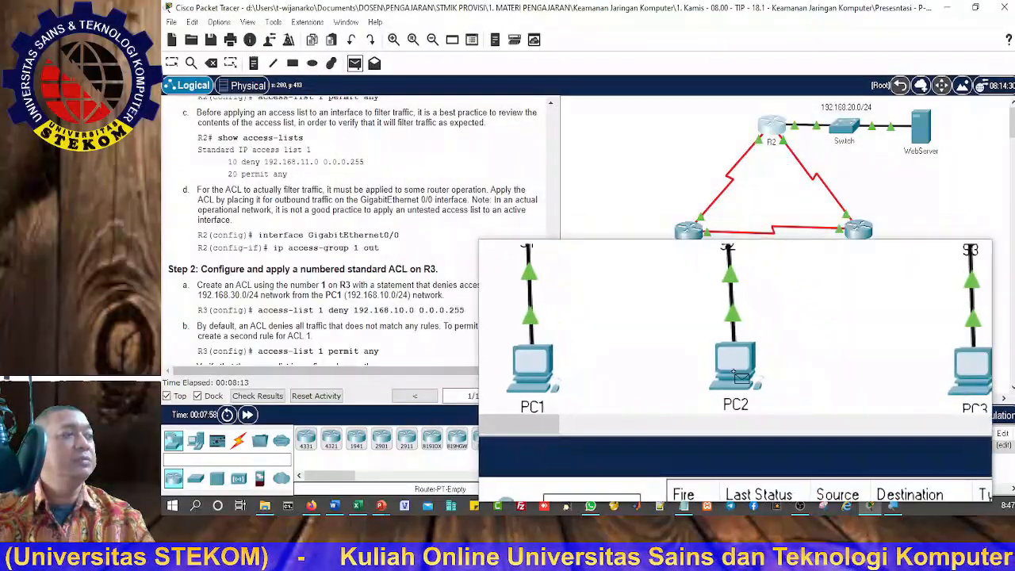
{"action": "left_click", "coordinate": [734, 371]}
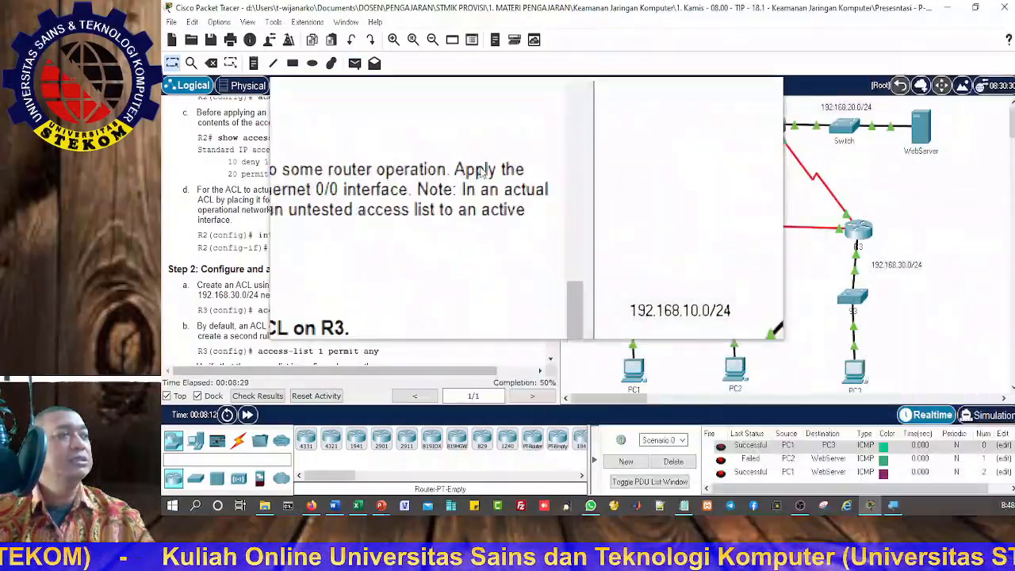
Step: Send a simple PDU from PC3 to the WebServer to test its access
{"action": "left_click", "coordinate": [354, 63]}
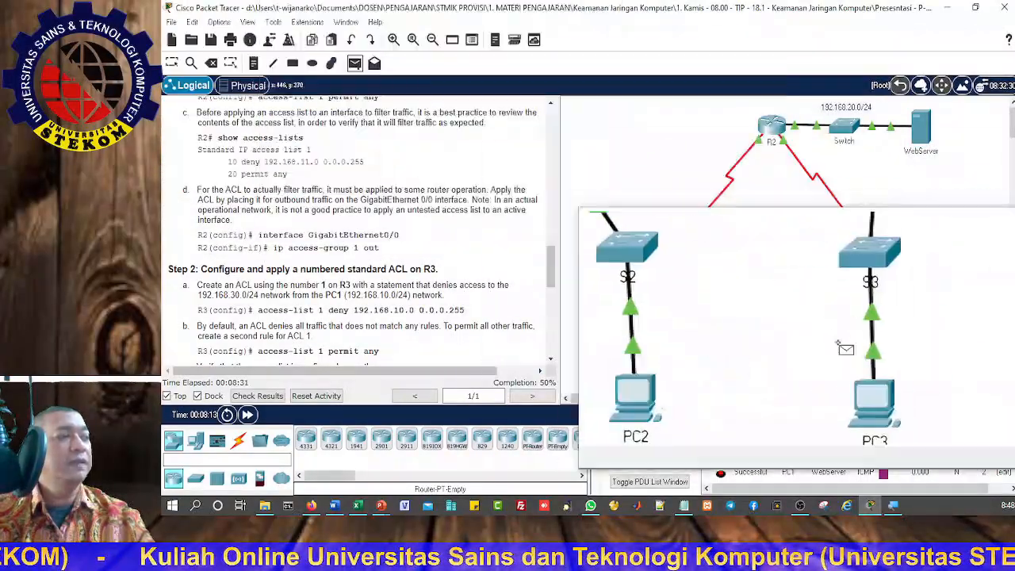
{"action": "left_click", "coordinate": [853, 368]}
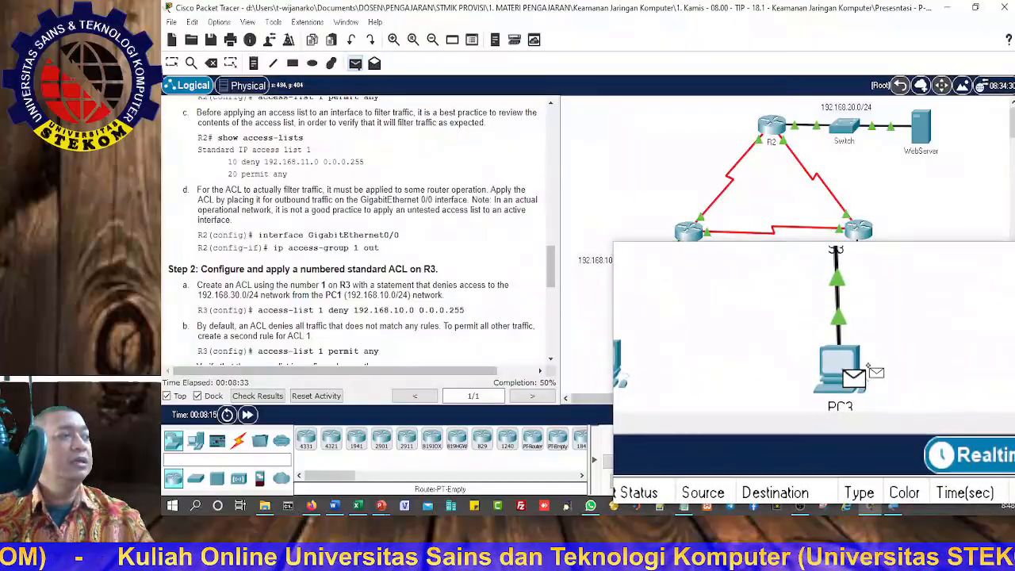
{"action": "left_click", "coordinate": [926, 129]}
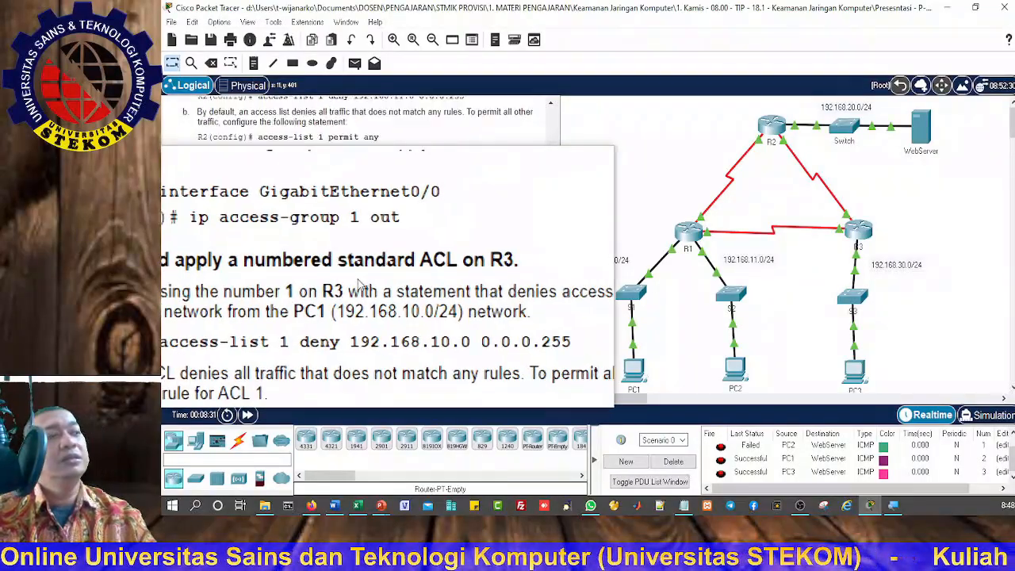
Step: Review the access requirements in the instructions, then send a simple PDU from PC1 to PC3 to test that path
{"action": "scroll", "coordinate": [359, 283], "scroll_direction": "up", "scroll_amount": 6}
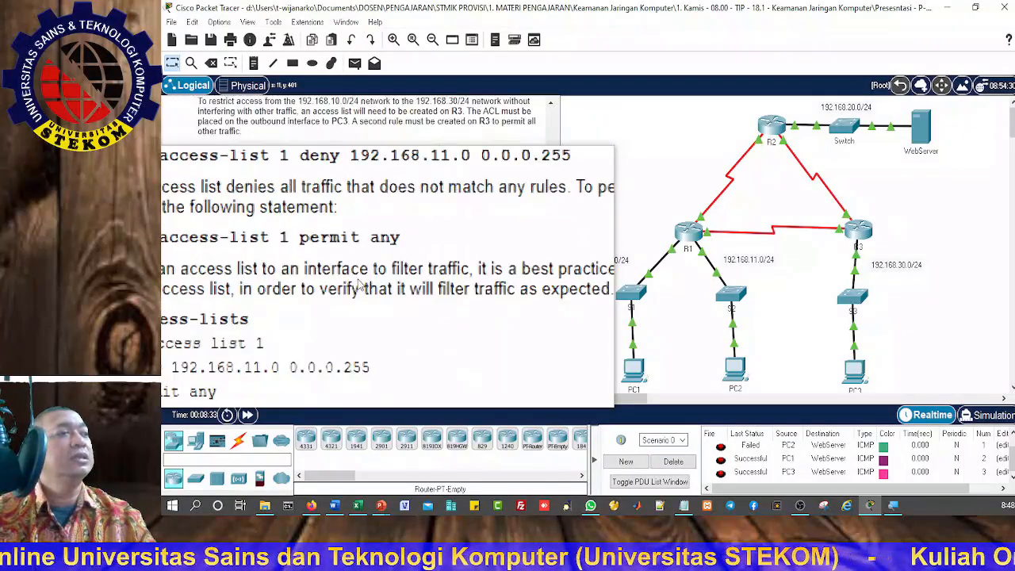
{"action": "scroll", "coordinate": [360, 285], "scroll_direction": "up", "scroll_amount": 3}
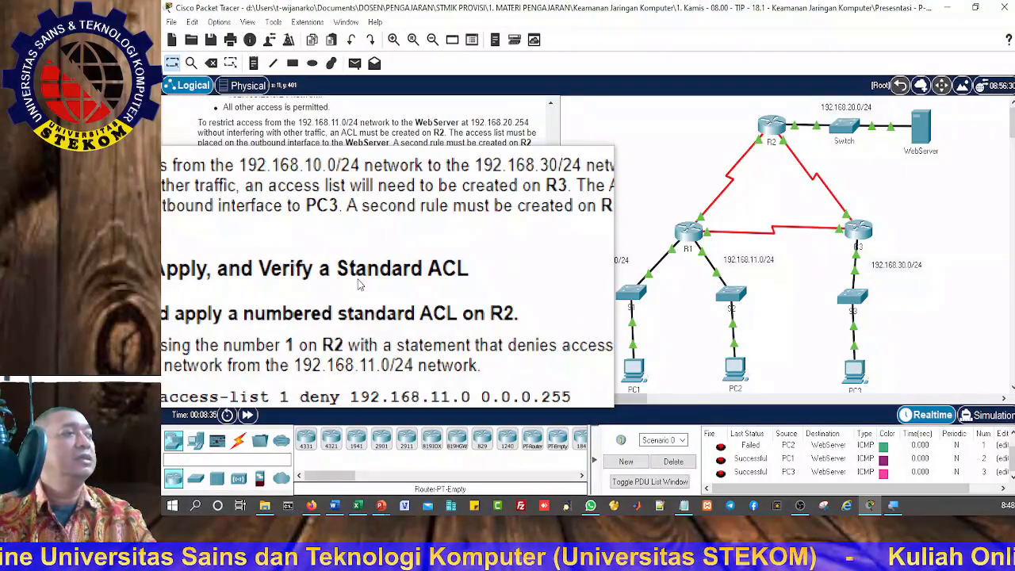
{"action": "scroll", "coordinate": [360, 285], "scroll_direction": "down", "scroll_amount": 8}
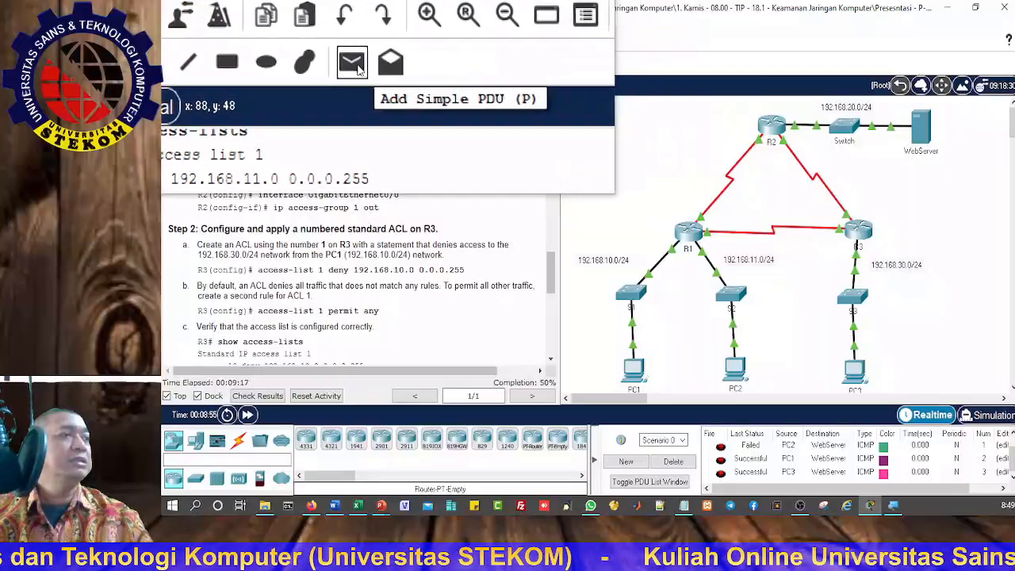
{"action": "left_click", "coordinate": [357, 68]}
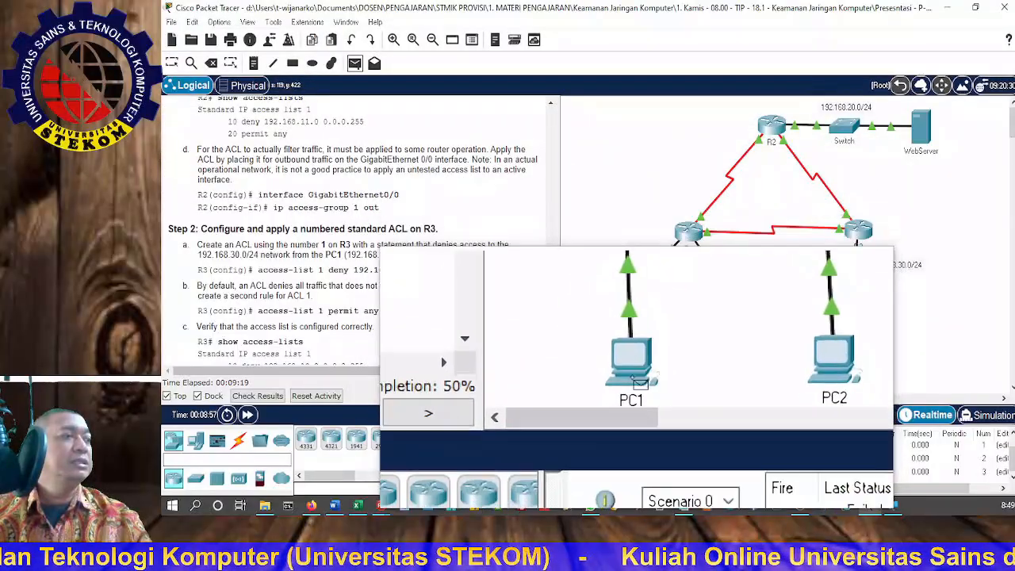
{"action": "left_click", "coordinate": [641, 383]}
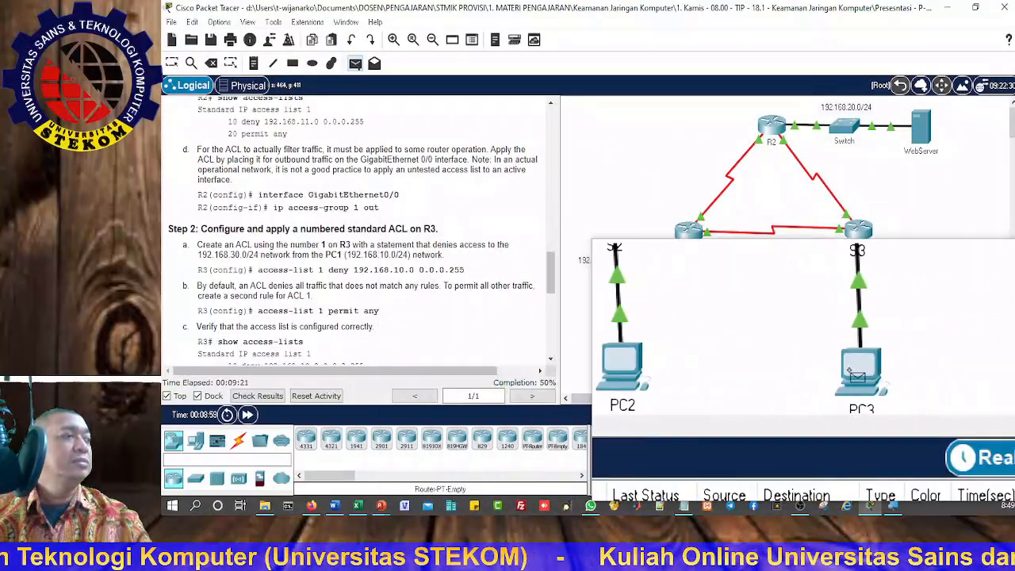
{"action": "left_click", "coordinate": [855, 378]}
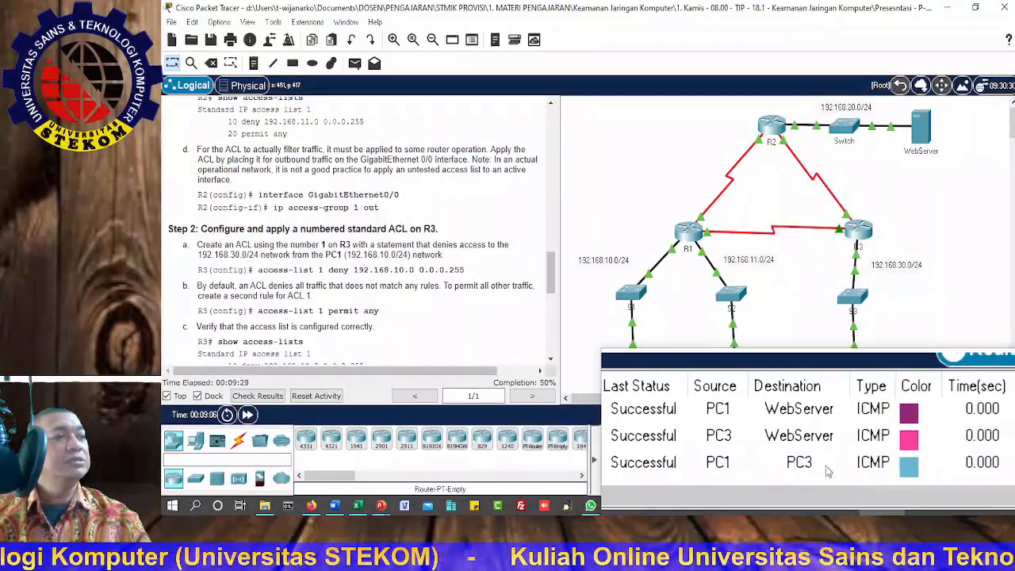
Step: Open R3's command line beside the Step 2 instructions and enter global configuration mode
{"action": "scroll", "coordinate": [453, 301], "scroll_direction": "down", "scroll_amount": 1}
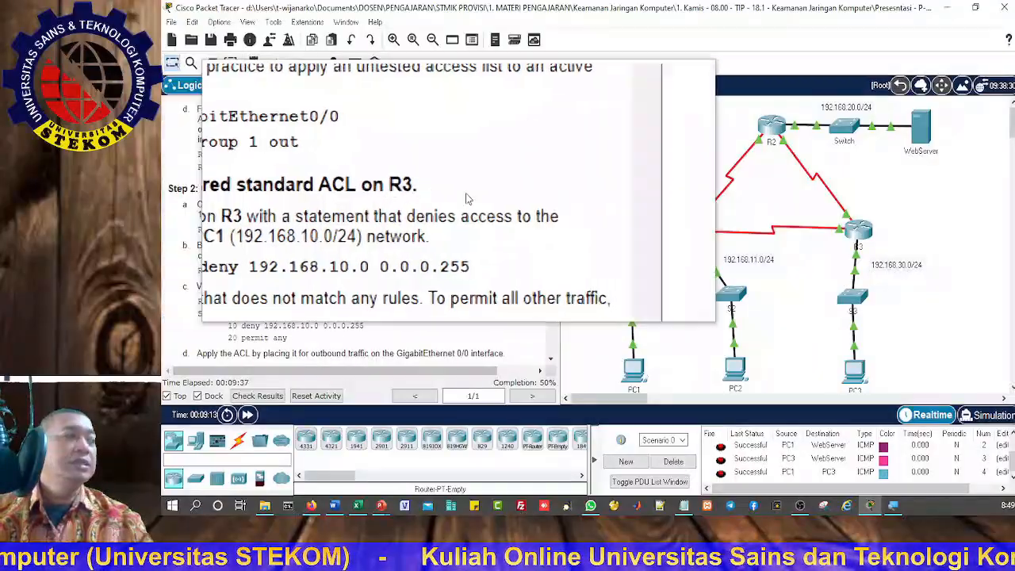
{"action": "left_click", "coordinate": [863, 239]}
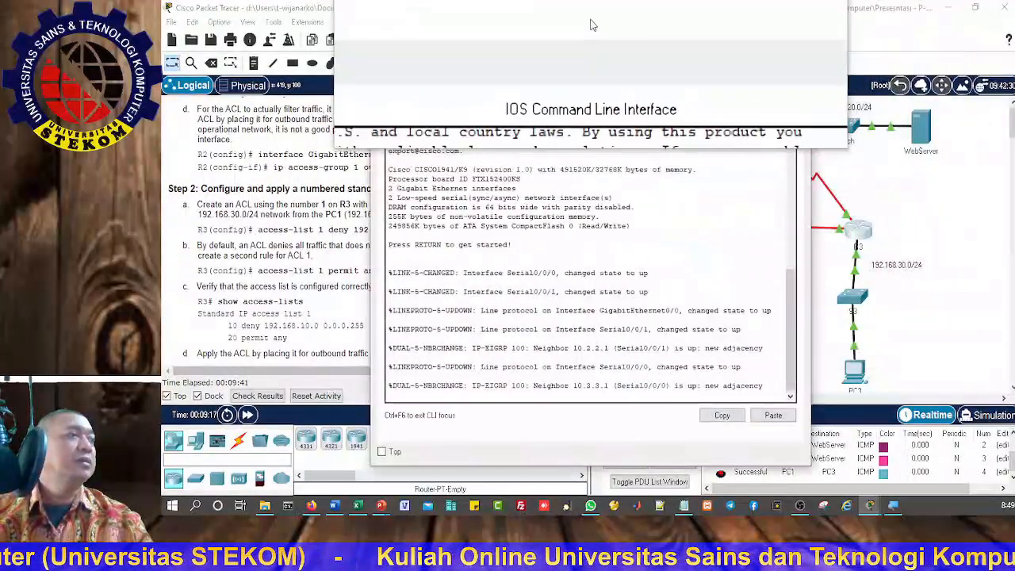
{"action": "left_click_drag", "start_coordinate": [591, 25], "coordinate": [790, 25]}
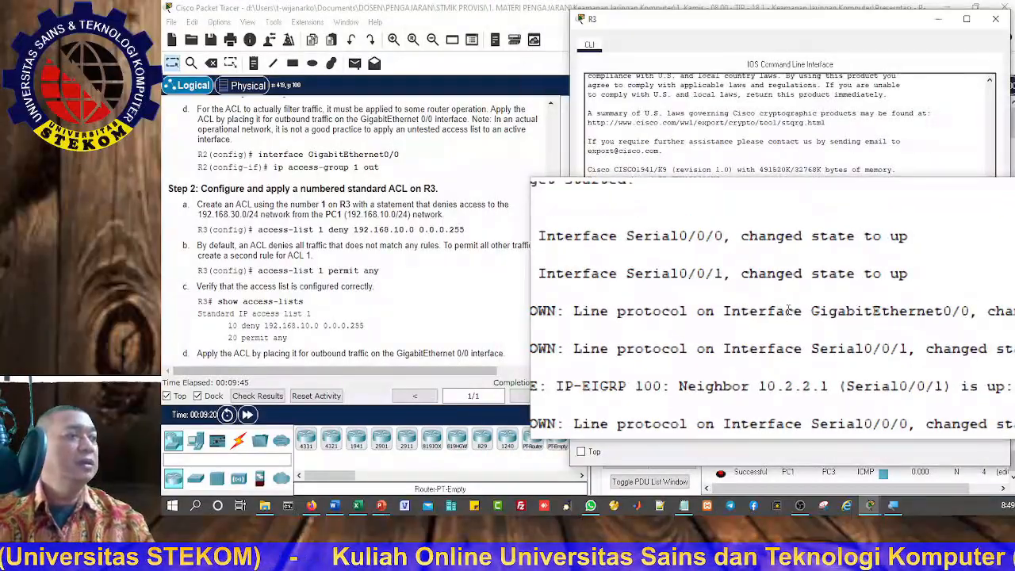
{"action": "key", "text": "Return"}
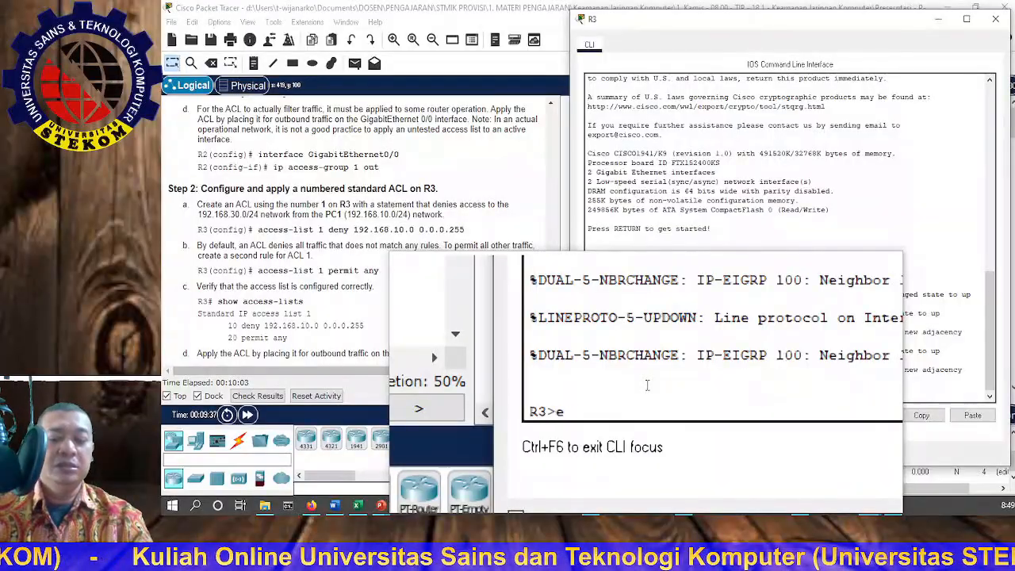
{"action": "type", "text": "na"}
{"action": "key", "text": "Return"}
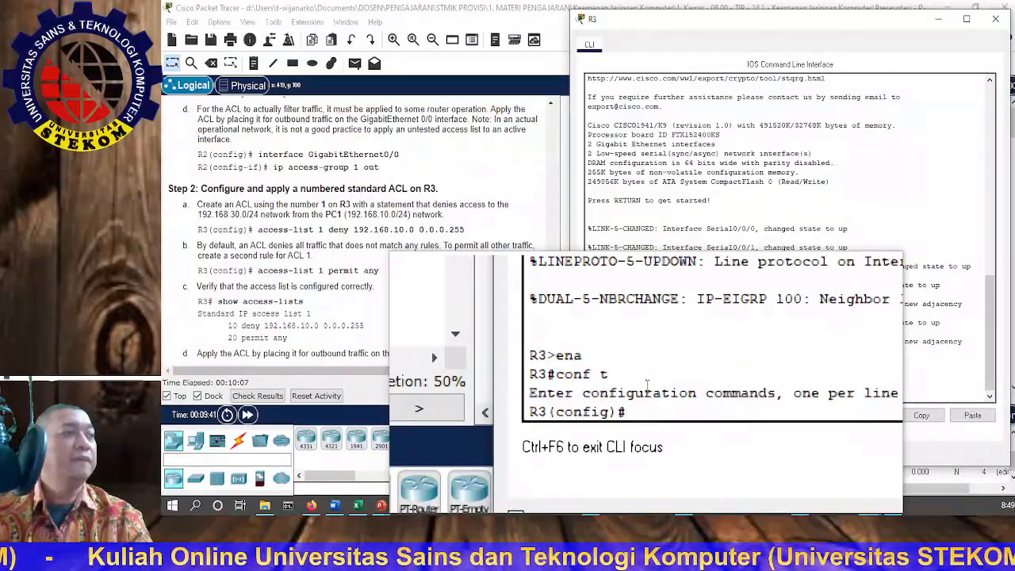
Step: Create access list 1 on R3 with a statement denying network 192.168.10.0 with wildcard mask 0.0.0.255
{"action": "type", "text": "acc"}
{"action": "key", "text": "Tab"}
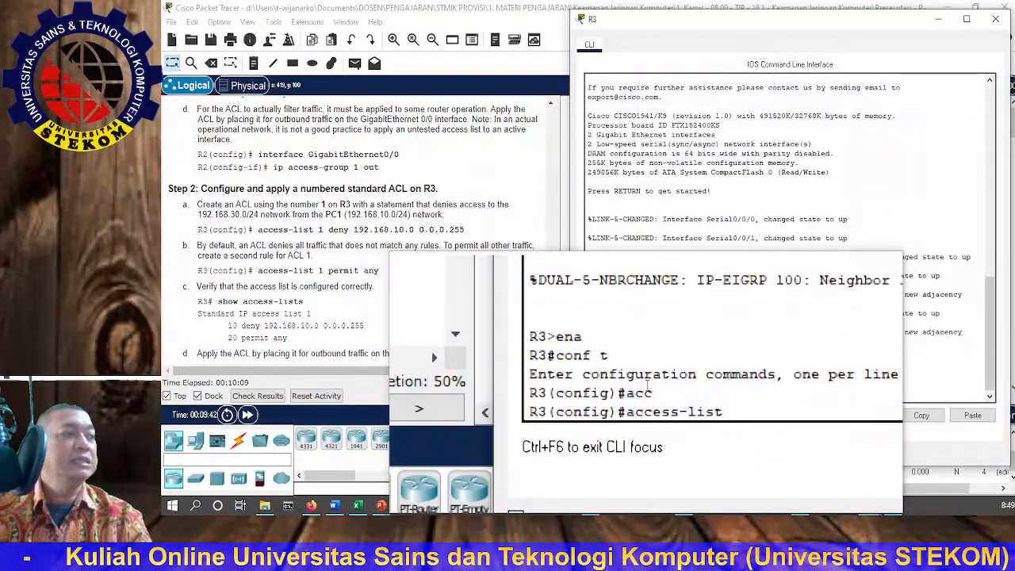
{"action": "type", "text": "1"}
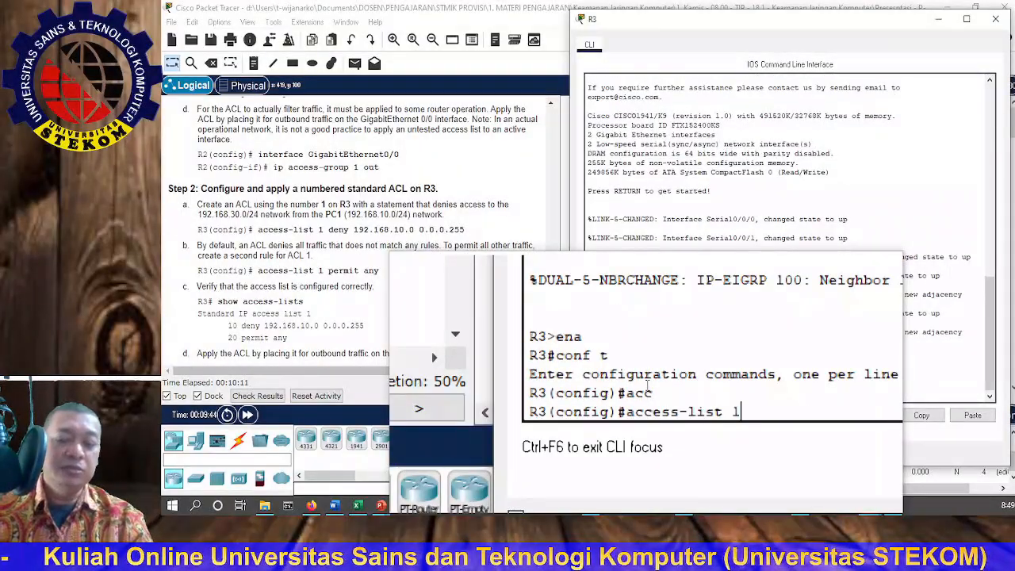
{"action": "type", "text": " de"}
{"action": "key", "text": "Tab"}
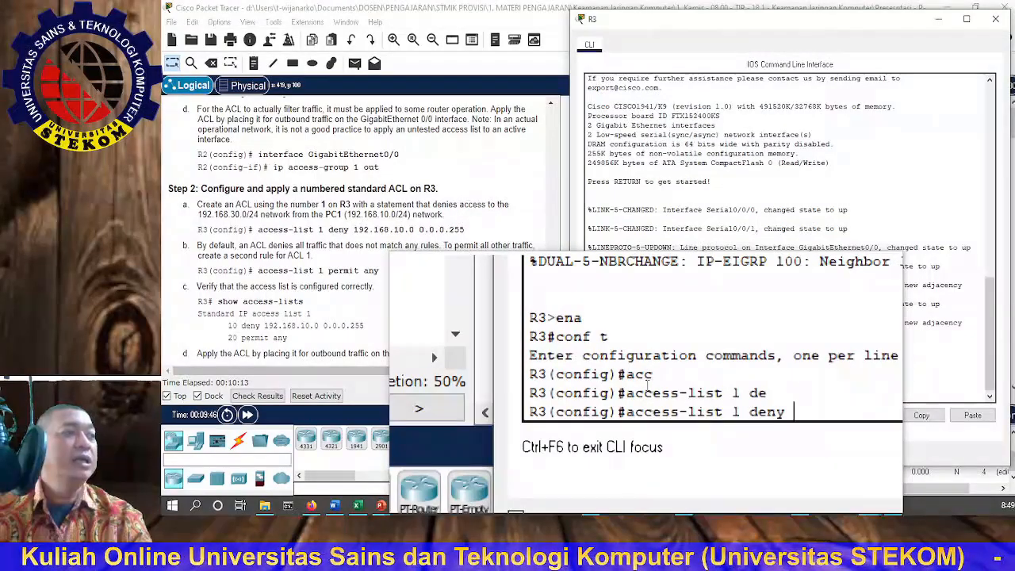
{"action": "type", "text": "19"}
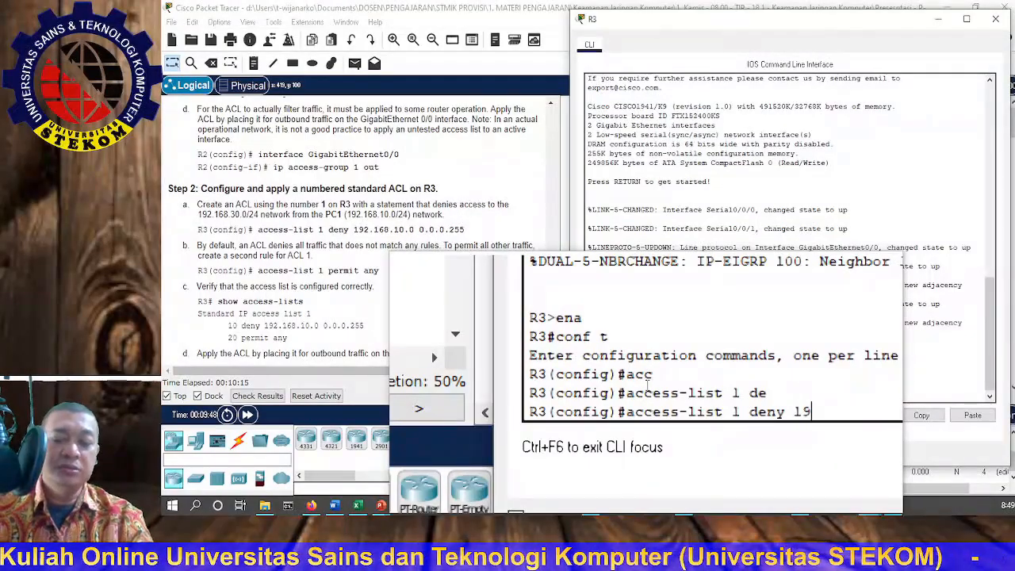
{"action": "type", "text": "2.1"}
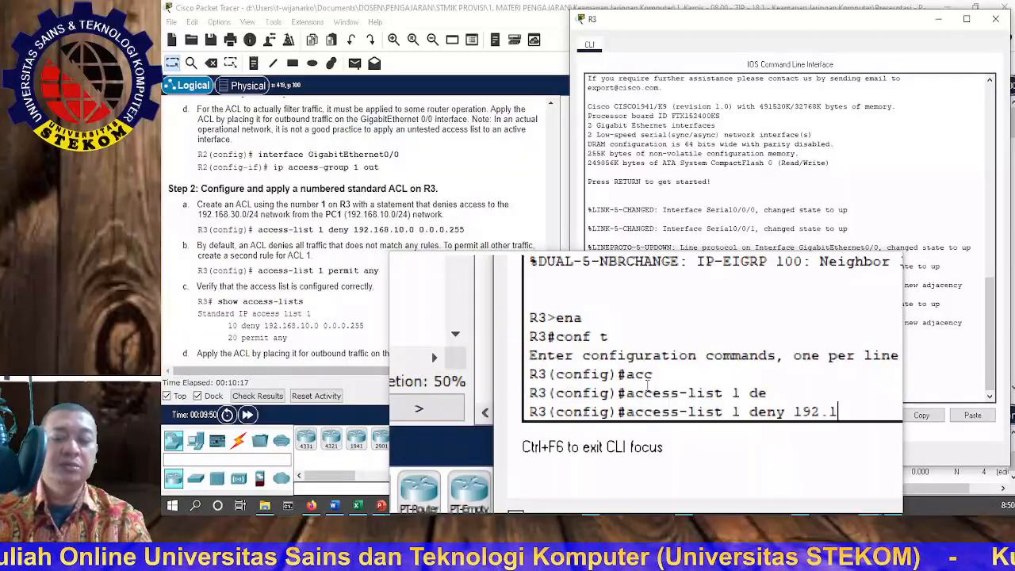
{"action": "type", "text": "68"}
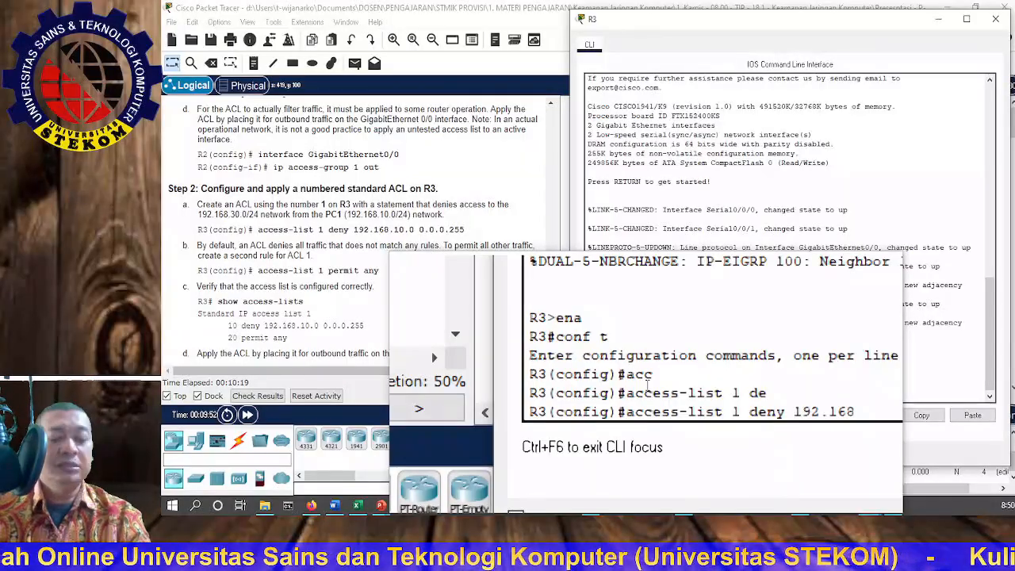
{"action": "type", "text": ".10"}
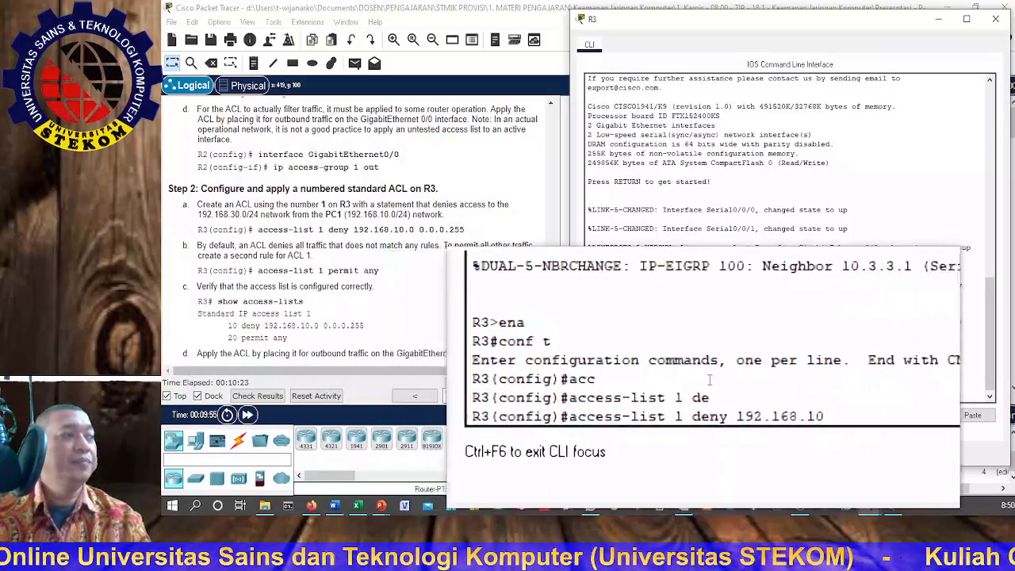
{"action": "type", "text": ".0"}
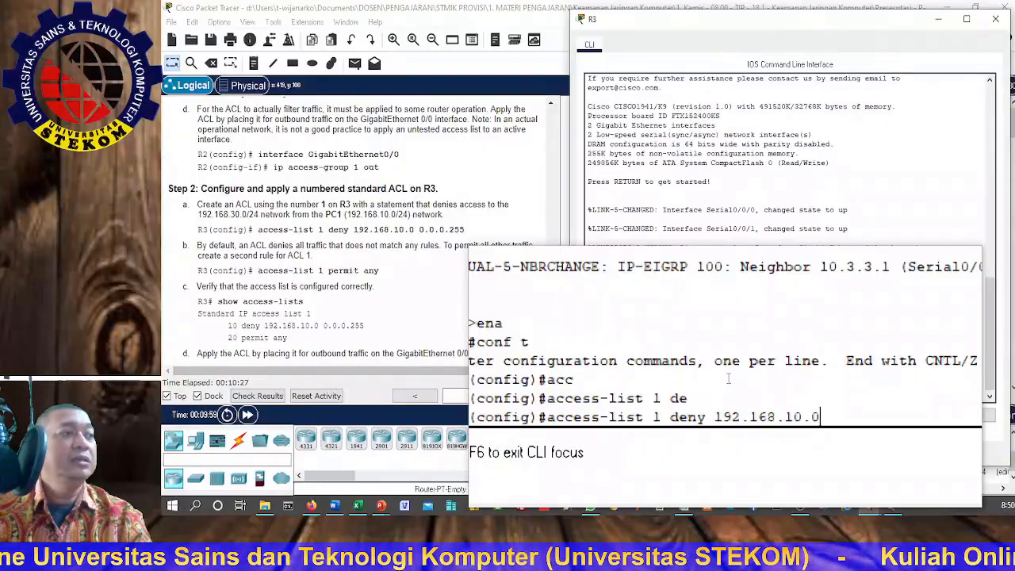
{"action": "type", "text": " 0"}
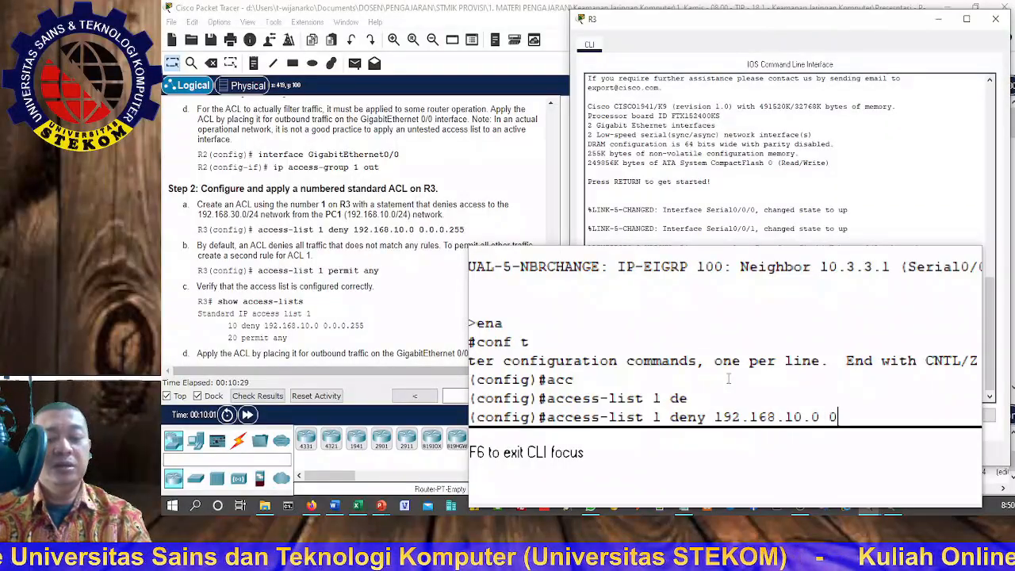
{"action": "type", "text": ".0.0"}
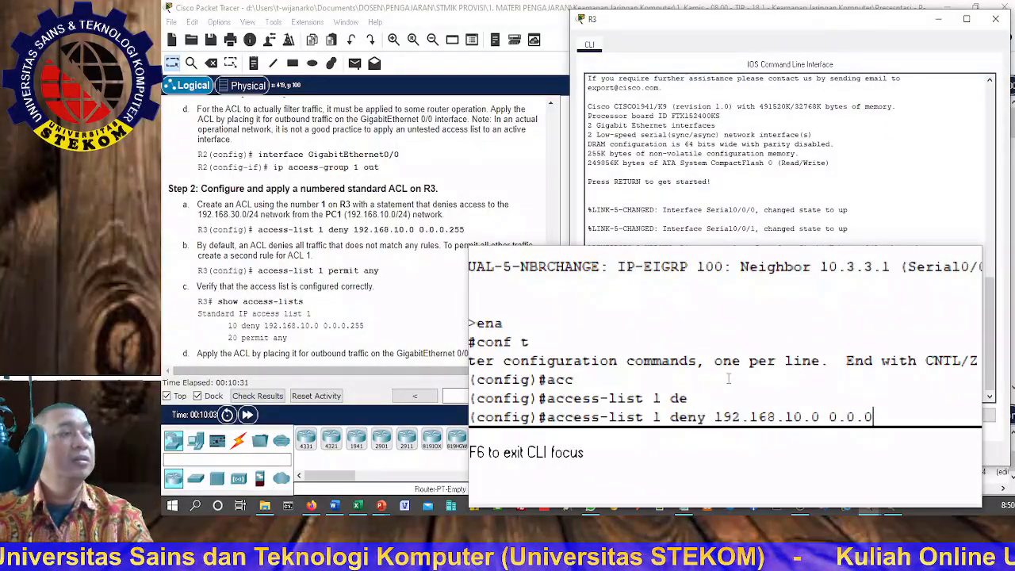
{"action": "type", "text": ".255"}
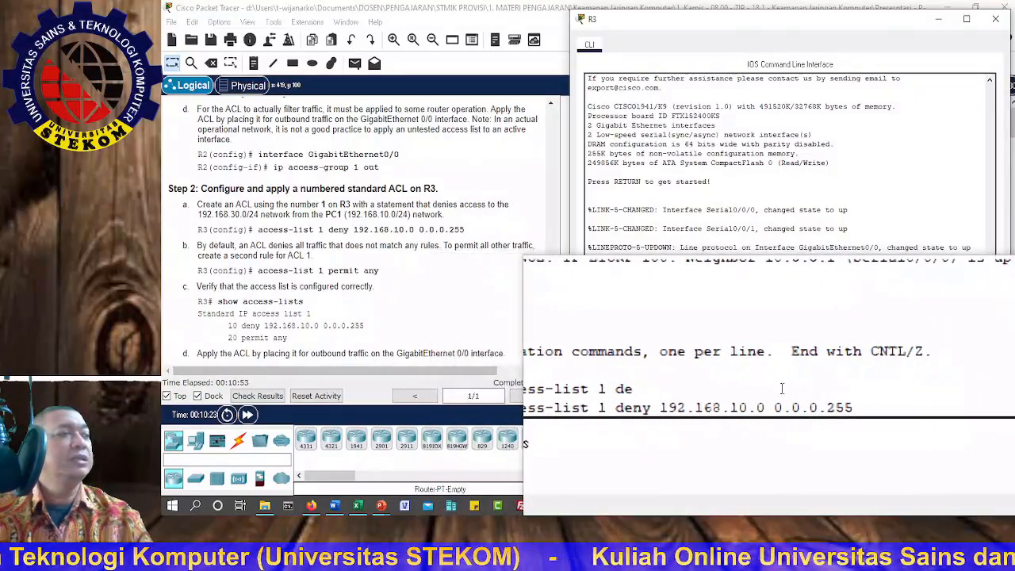
{"action": "key", "text": "Return"}
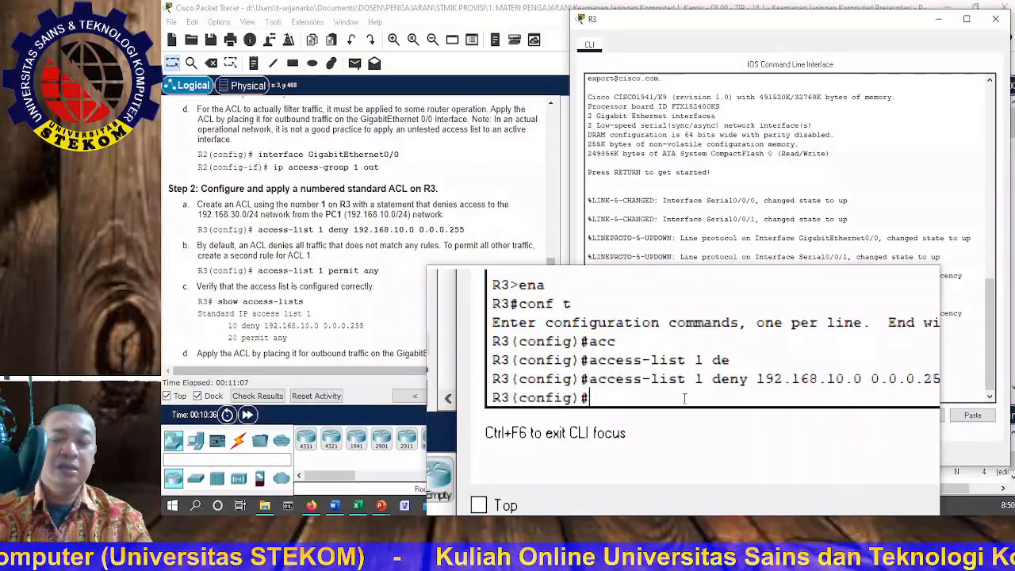
Step: Add a second statement to access list 1 on R3 that permits any other traffic
{"action": "type", "text": "acc"}
{"action": "key", "text": "Tab"}
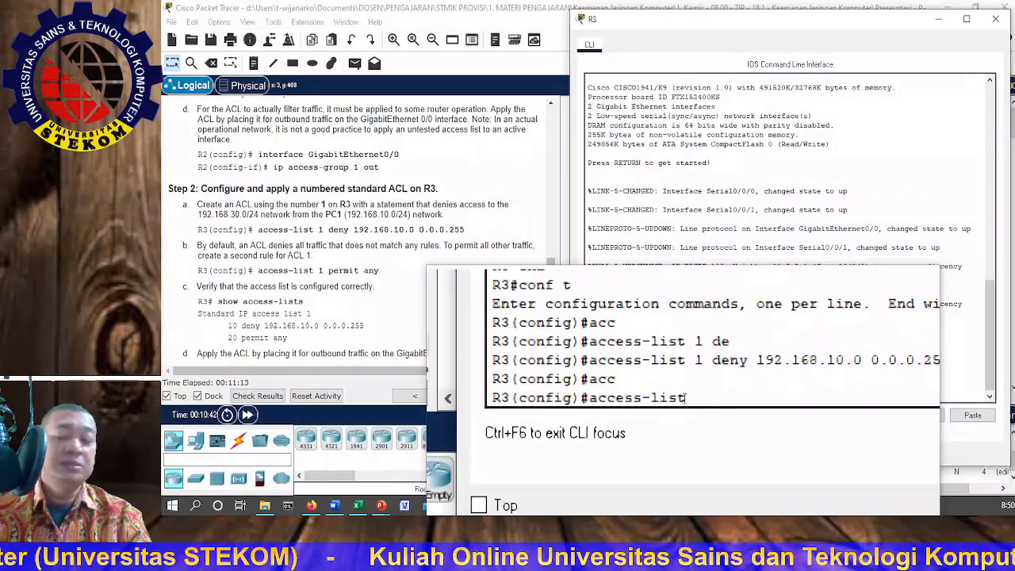
{"action": "type", "text": "1"}
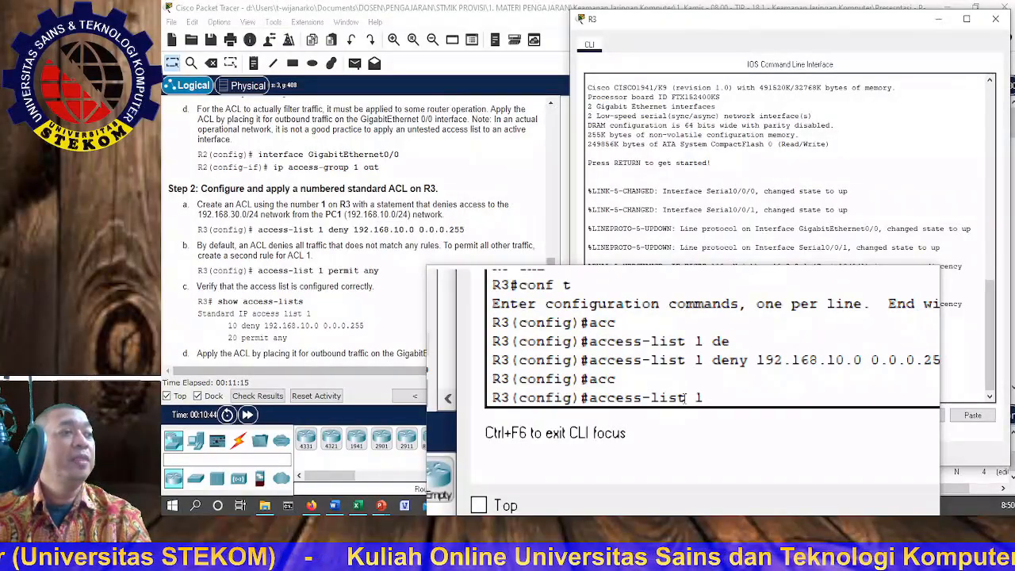
{"action": "type", "text": " per"}
{"action": "key", "text": "Tab"}
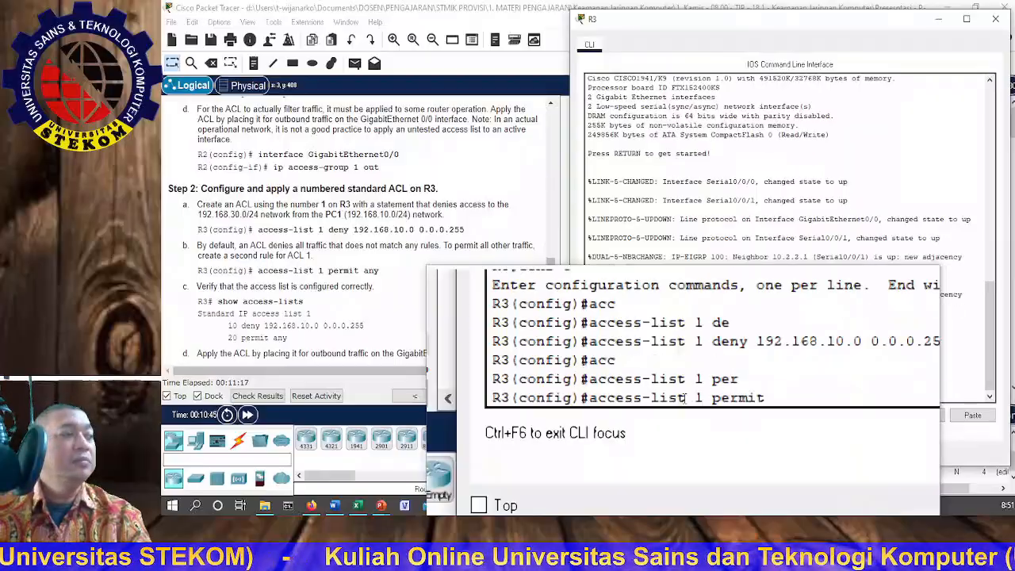
{"action": "type", "text": "a"}
{"action": "key", "text": "Tab"}
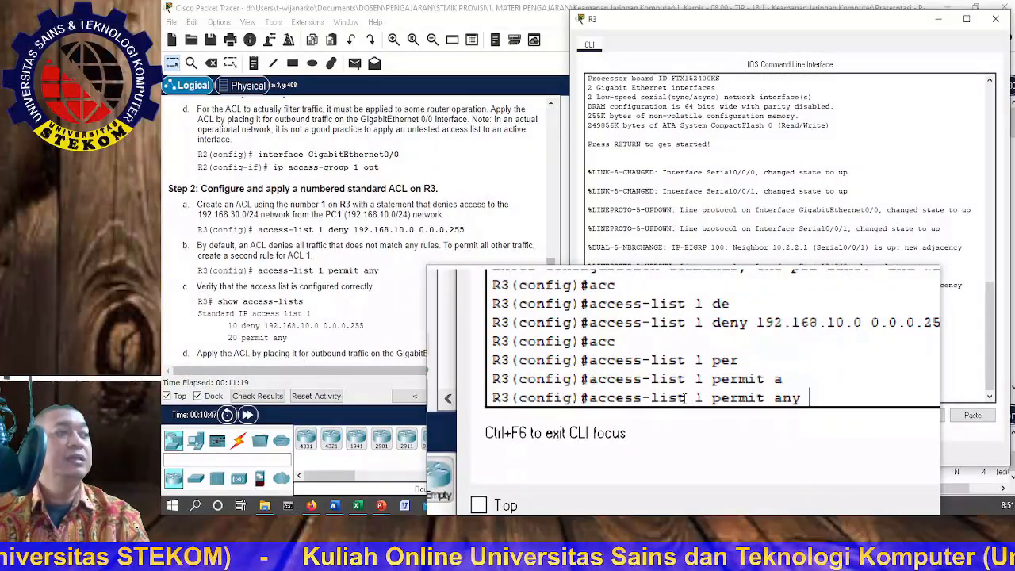
{"action": "key", "text": "Return"}
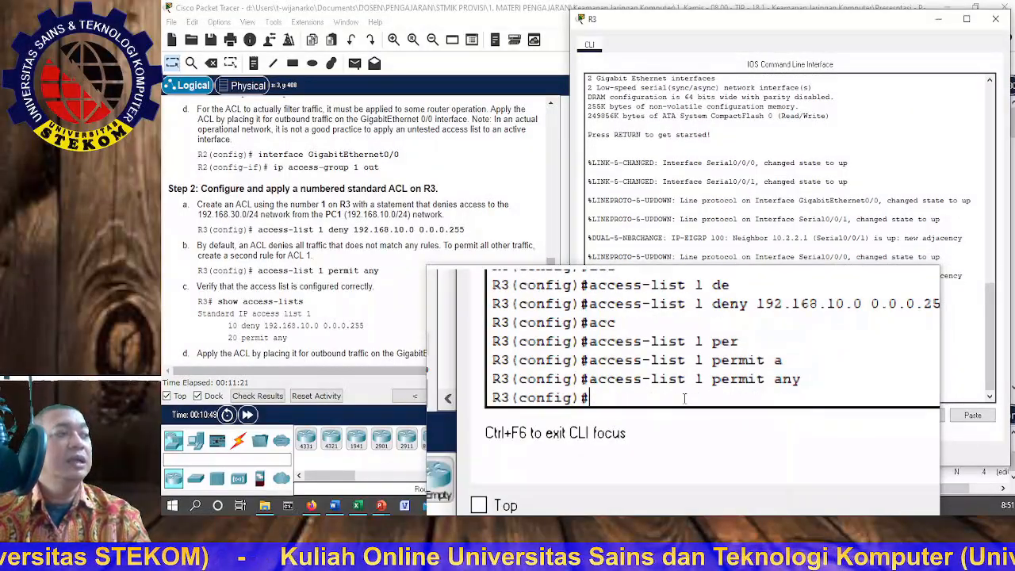
Step: Exit global configuration mode on R3 and display its access lists to verify the ACL 1 statements
{"action": "type", "text": "e"}
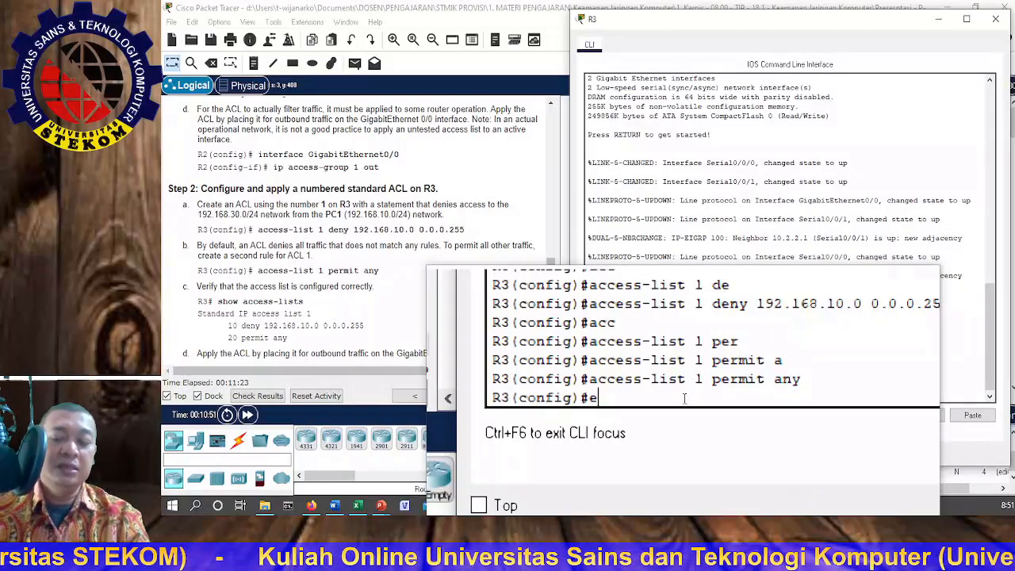
{"action": "type", "text": "xit"}
{"action": "key", "text": "Return"}
{"action": "key", "text": "Return"}
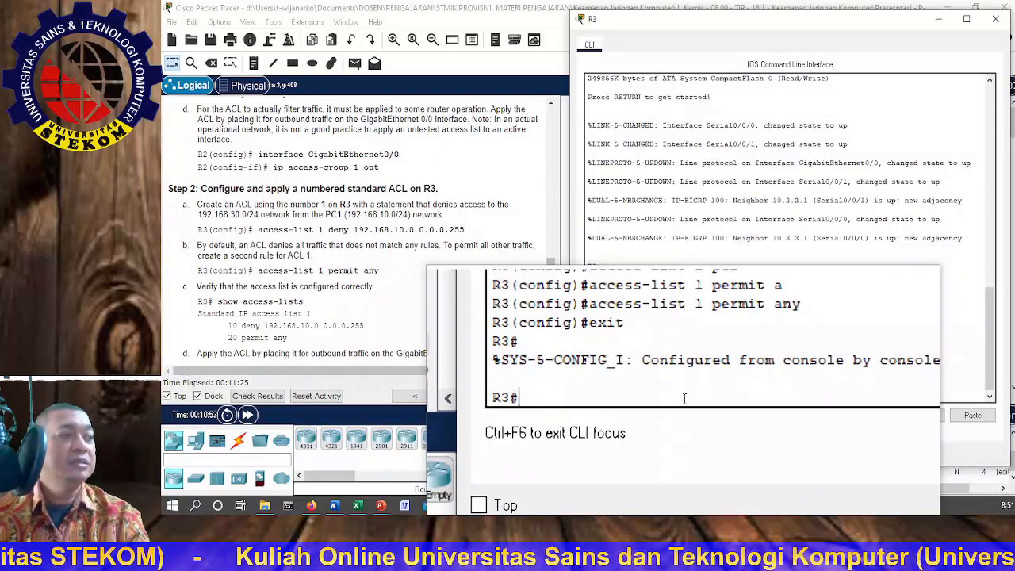
{"action": "type", "text": "sh"}
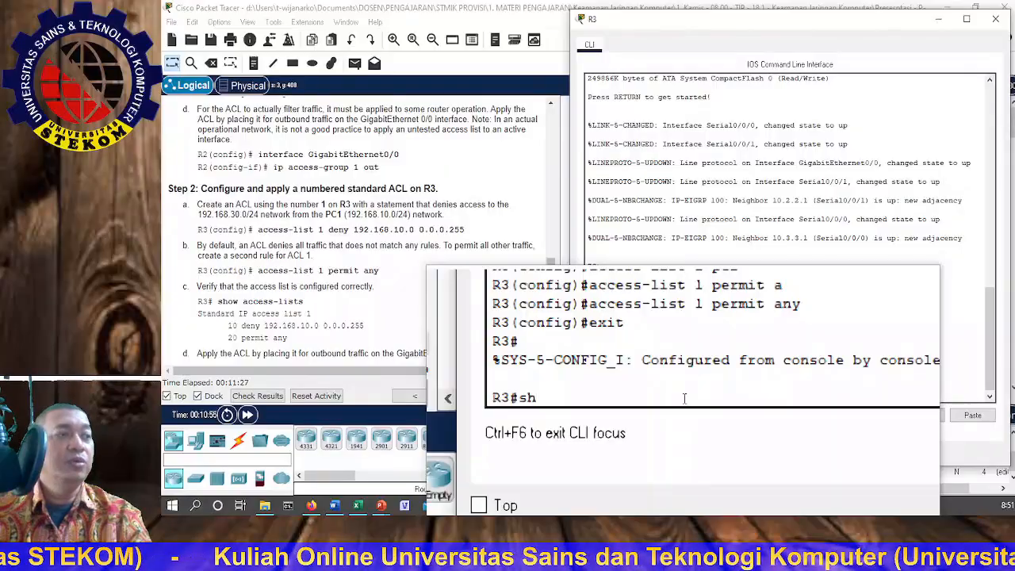
{"action": "type", "text": " acc"}
{"action": "key", "text": "Tab"}
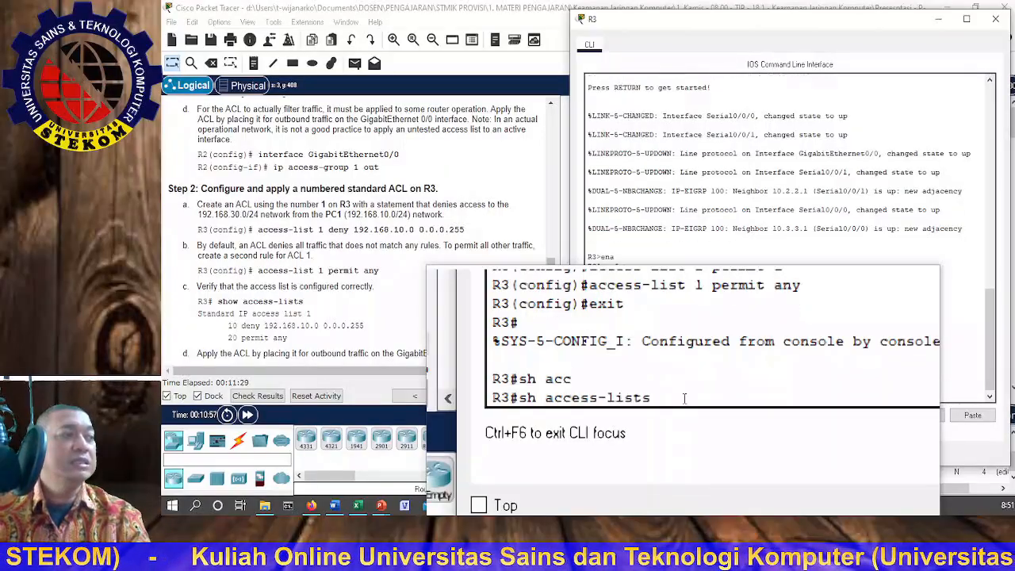
{"action": "key", "text": "Return"}
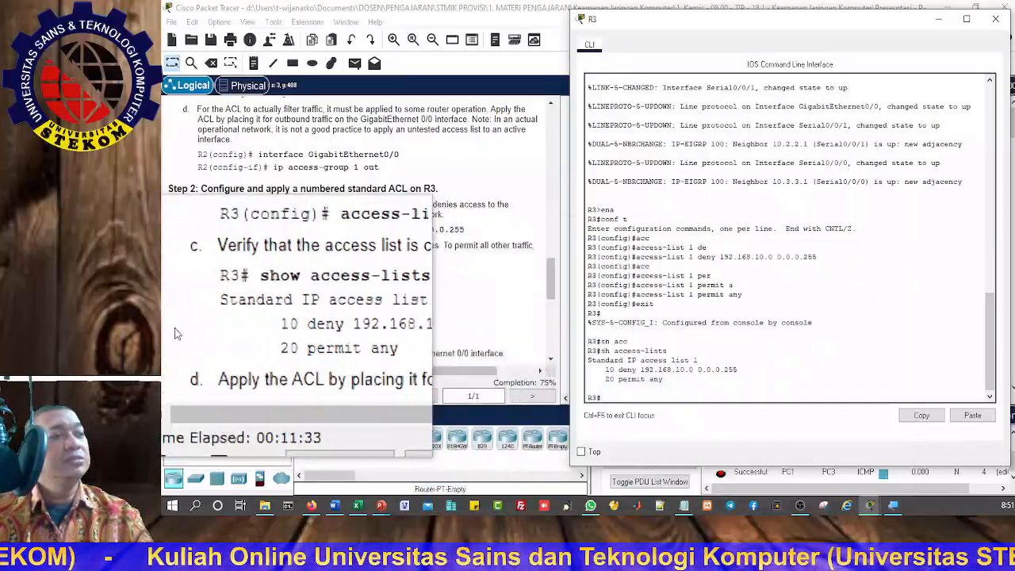
Step: Following Step 2d of the instructions, enter interface configuration mode for GigabitEthernet 0/0 on R3
{"action": "scroll", "coordinate": [225, 333], "scroll_direction": "down", "scroll_amount": 2}
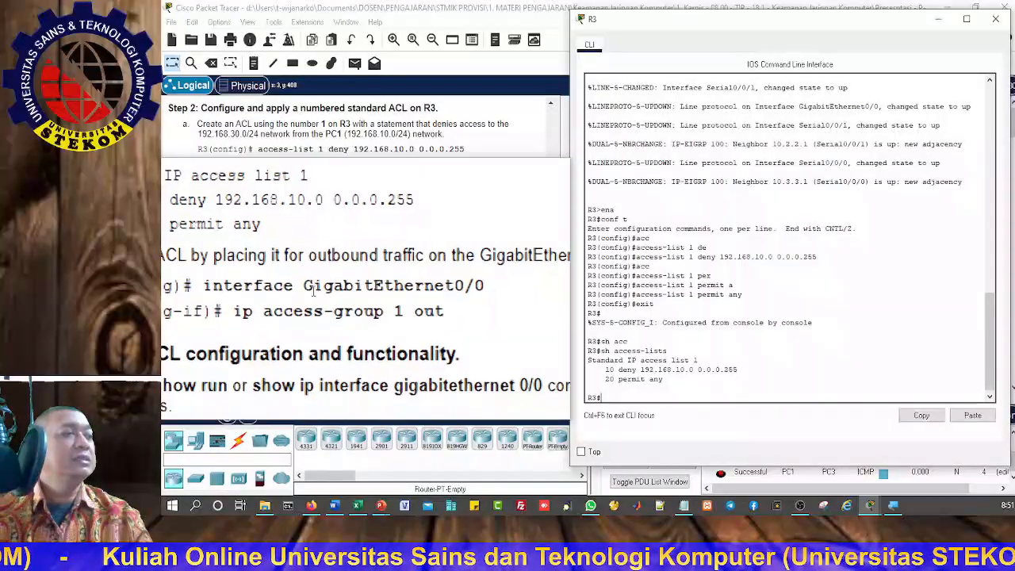
{"action": "scroll", "coordinate": [273, 273], "scroll_direction": "down", "scroll_amount": 1}
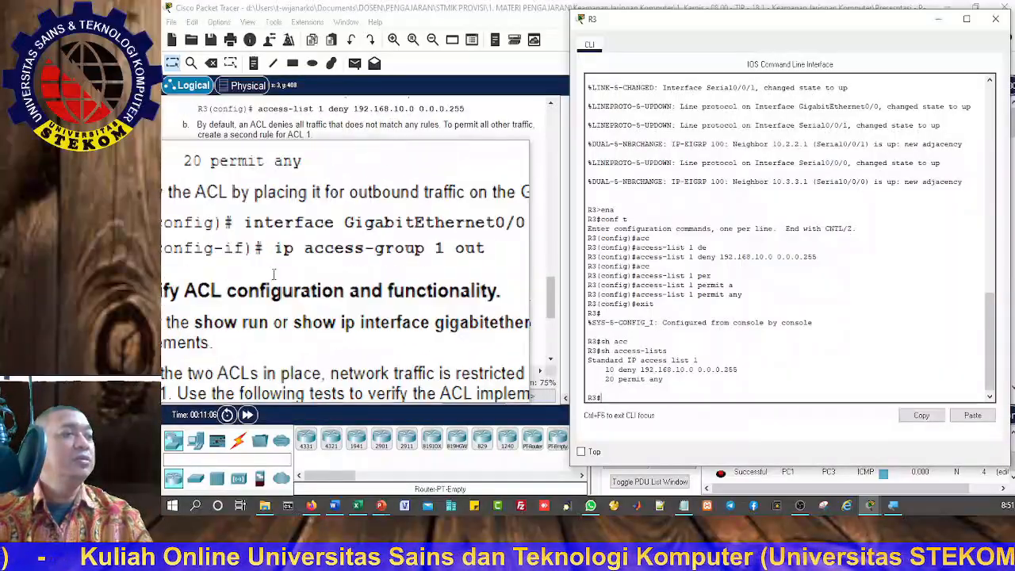
{"action": "scroll", "coordinate": [273, 274], "scroll_direction": "down", "scroll_amount": 1}
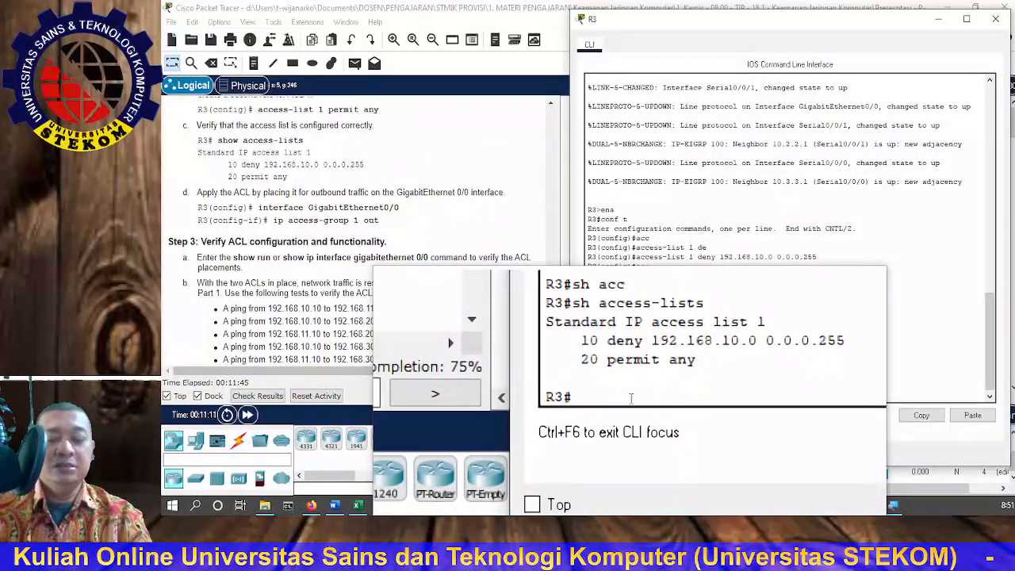
{"action": "type", "text": "conf"}
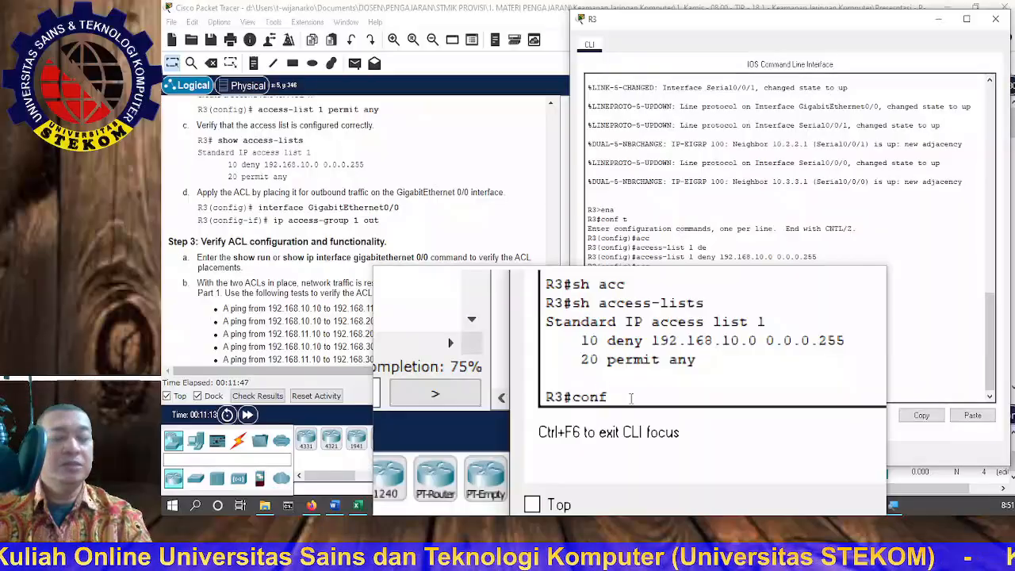
{"action": "type", "text": " t"}
{"action": "key", "text": "Return"}
{"action": "type", "text": "int"}
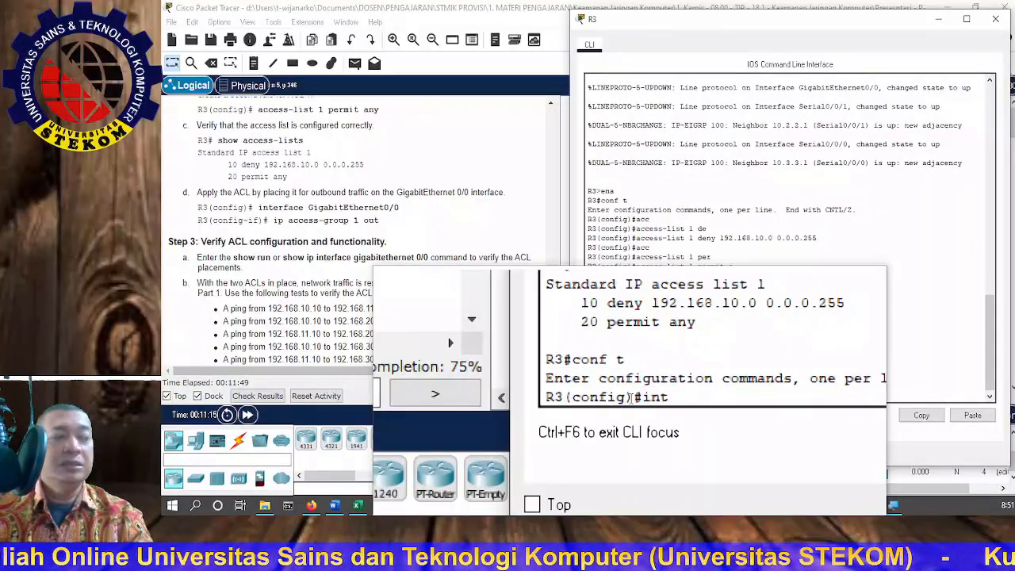
{"action": "key", "text": "Tab"}
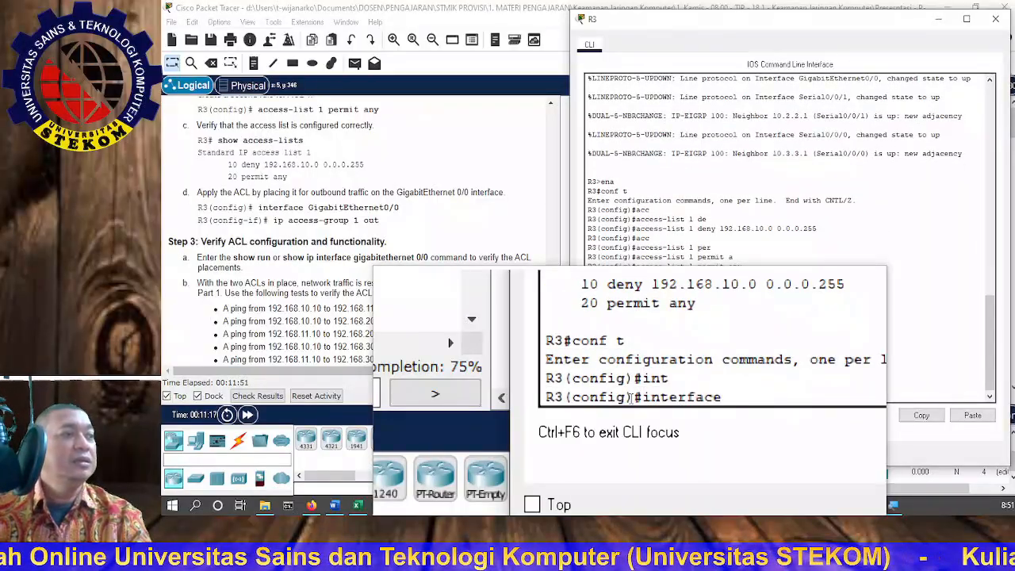
{"action": "type", "text": "gi"}
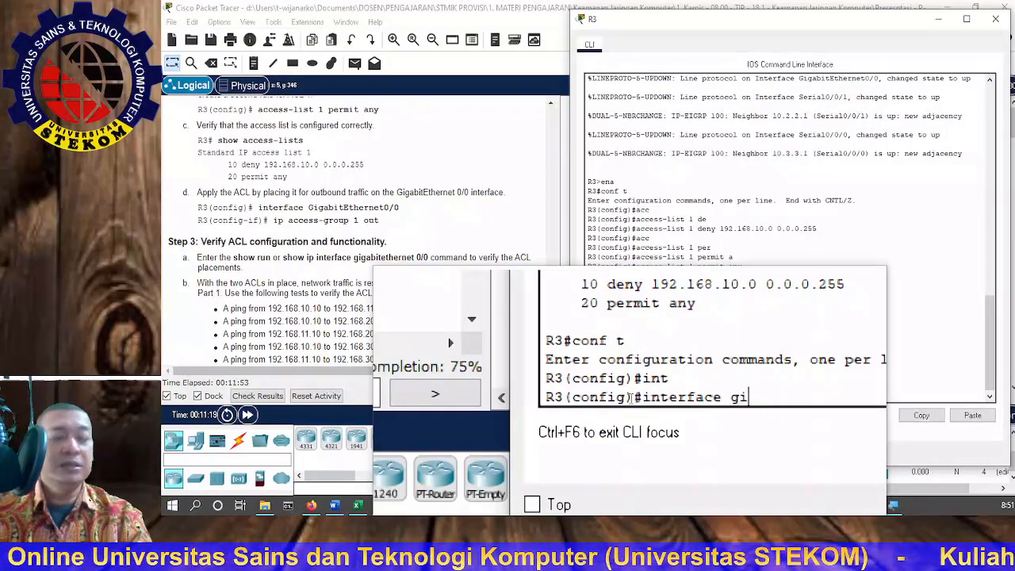
{"action": "key", "text": "Tab"}
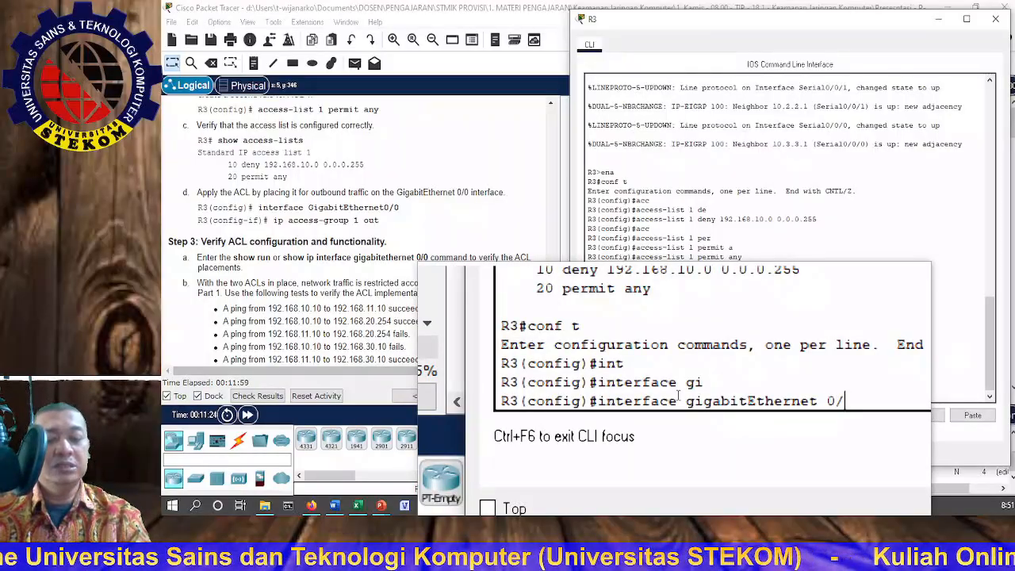
{"action": "type", "text": "0"}
{"action": "key", "text": "Return"}
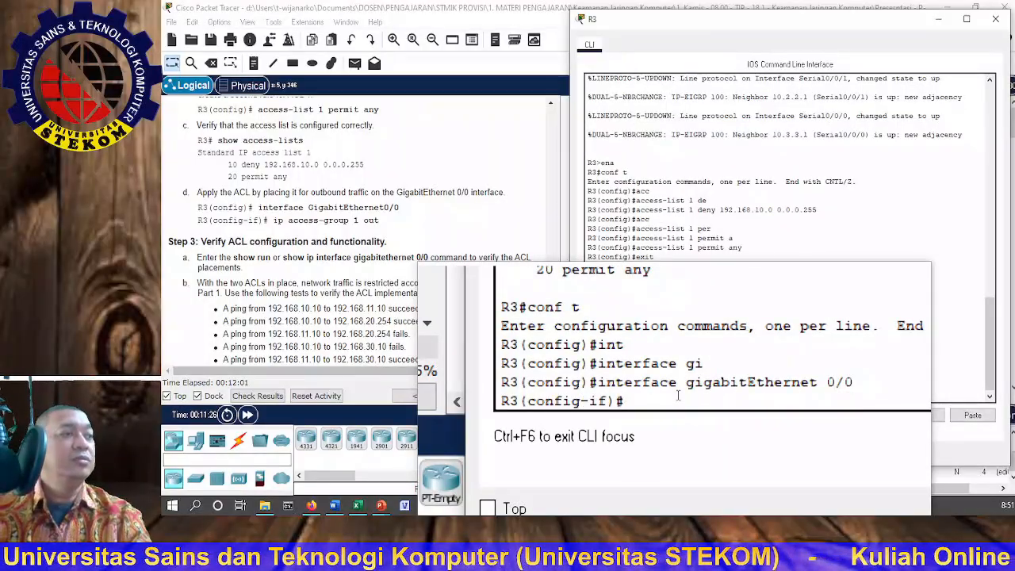
Step: Apply access group 1 to outbound traffic on R3's GigabitEthernet 0/0 interface
{"action": "type", "text": "i"}
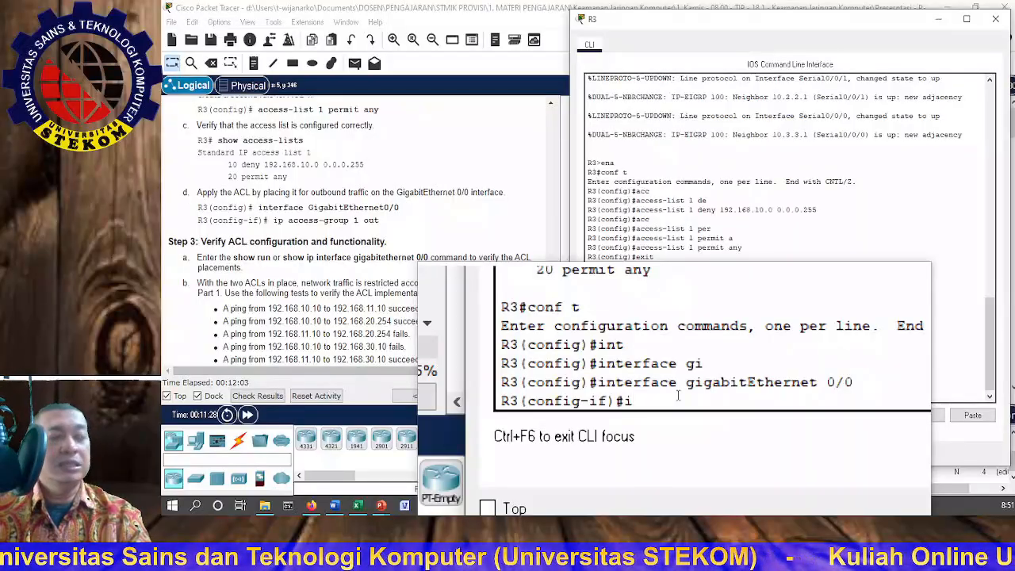
{"action": "type", "text": "p acc"}
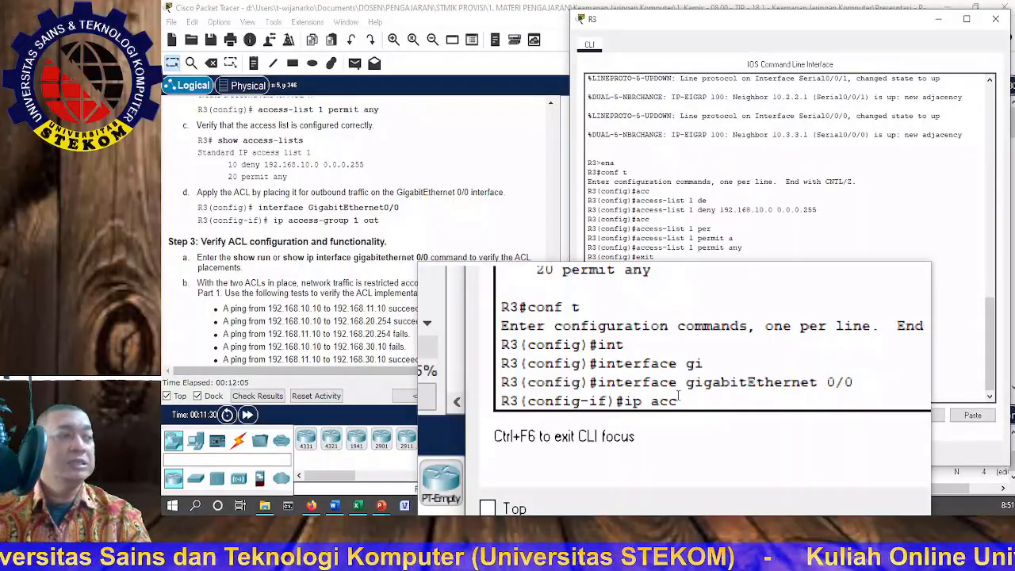
{"action": "key", "text": "Tab"}
{"action": "type", "text": "1"}
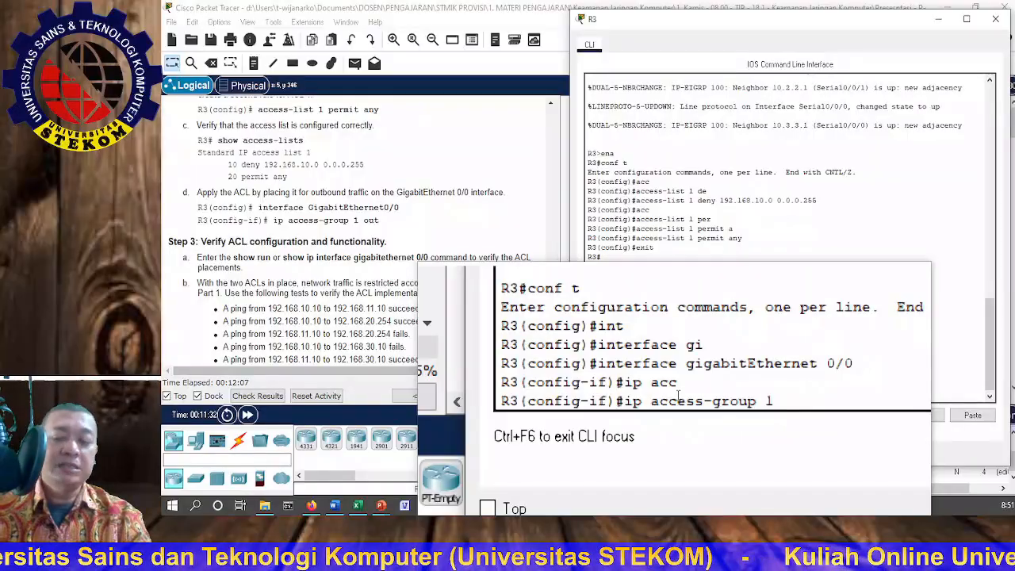
{"action": "type", "text": " out"}
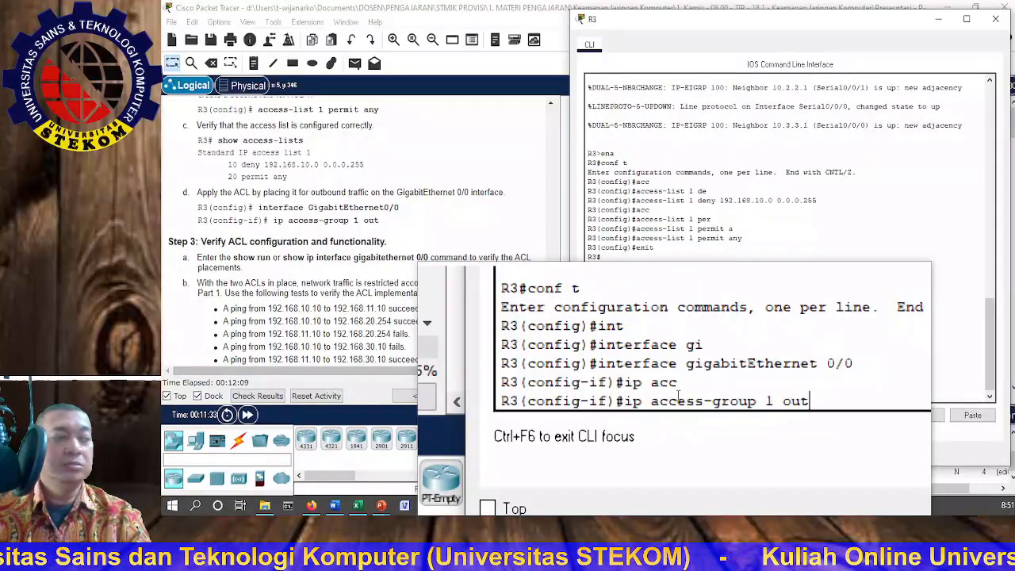
{"action": "key", "text": "Return"}
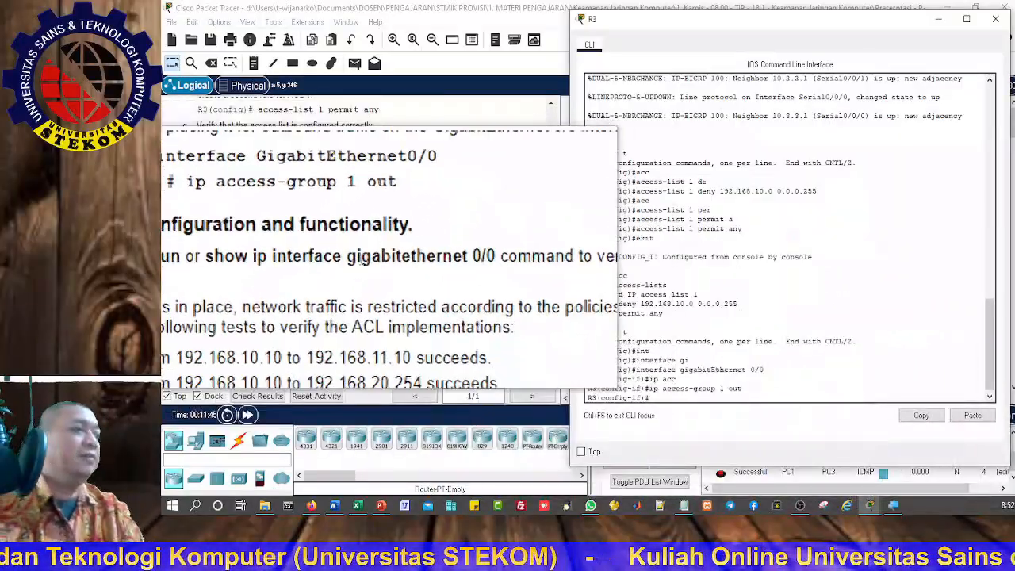
Step: Review the Step 3 verification instructions, then close R3's command line and delete the earlier PDU tests in Scenario 0
{"action": "scroll", "coordinate": [361, 258], "scroll_direction": "down", "scroll_amount": 5}
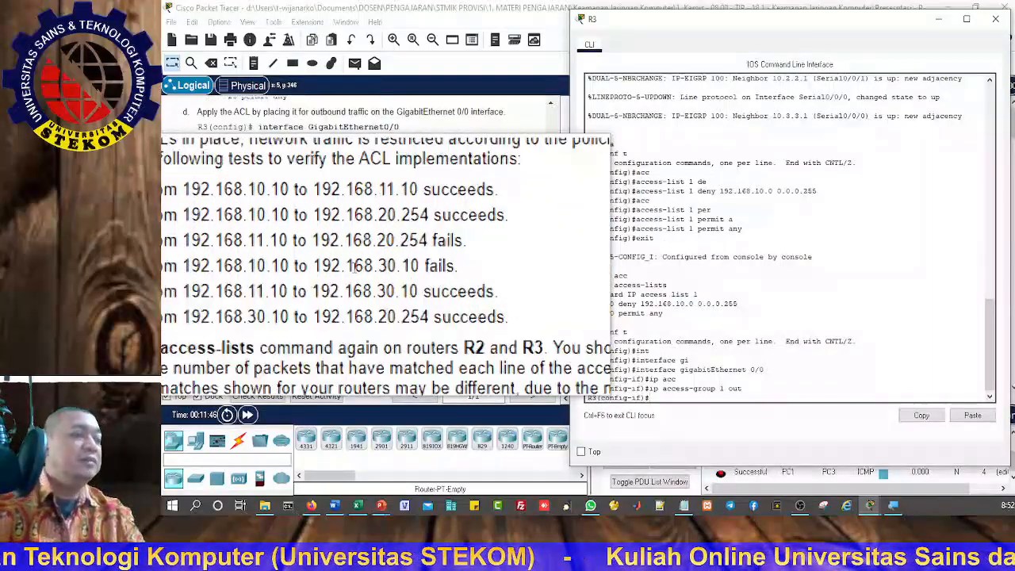
{"action": "scroll", "coordinate": [354, 267], "scroll_direction": "down", "scroll_amount": 3}
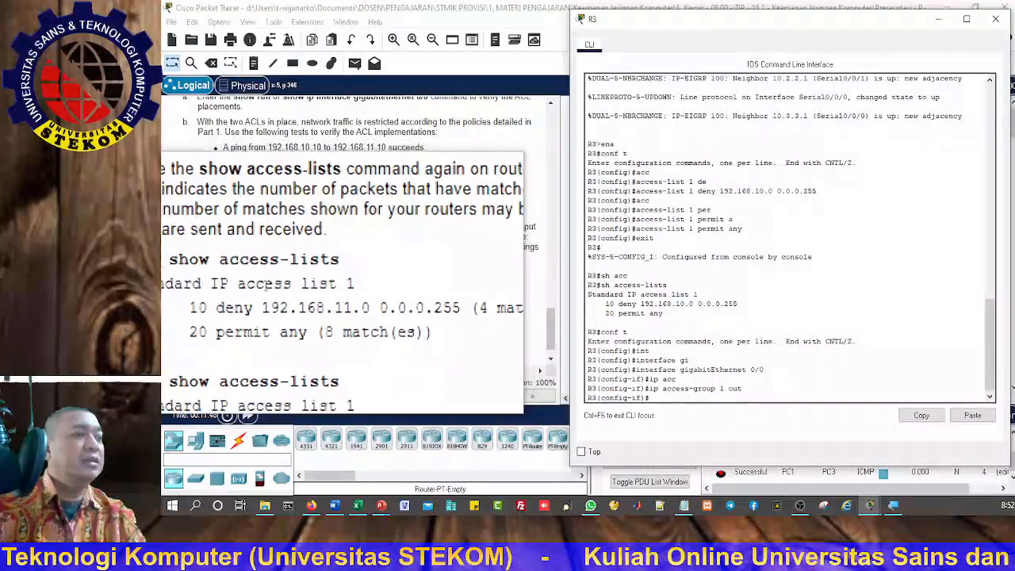
{"action": "scroll", "coordinate": [267, 307], "scroll_direction": "down", "scroll_amount": 1}
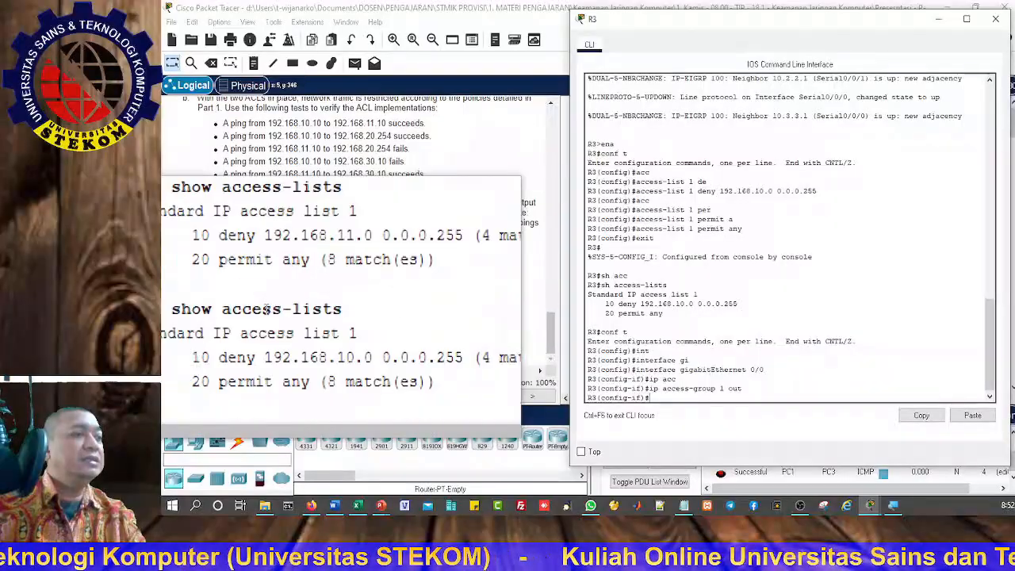
{"action": "scroll", "coordinate": [267, 308], "scroll_direction": "up", "scroll_amount": 3}
{"action": "scroll", "coordinate": [267, 308], "scroll_direction": "up", "scroll_amount": 2}
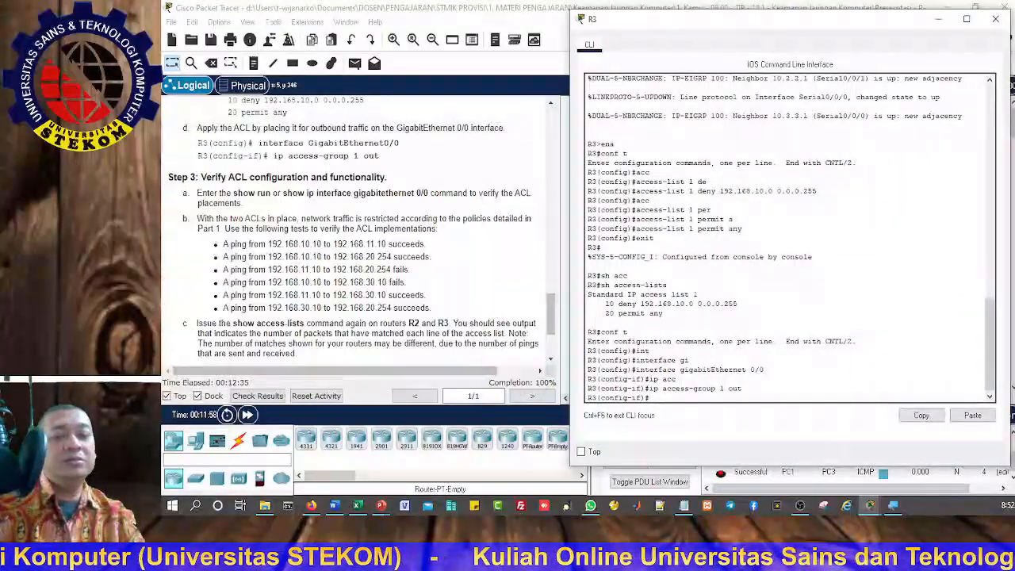
{"action": "key", "text": "super+Escape"}
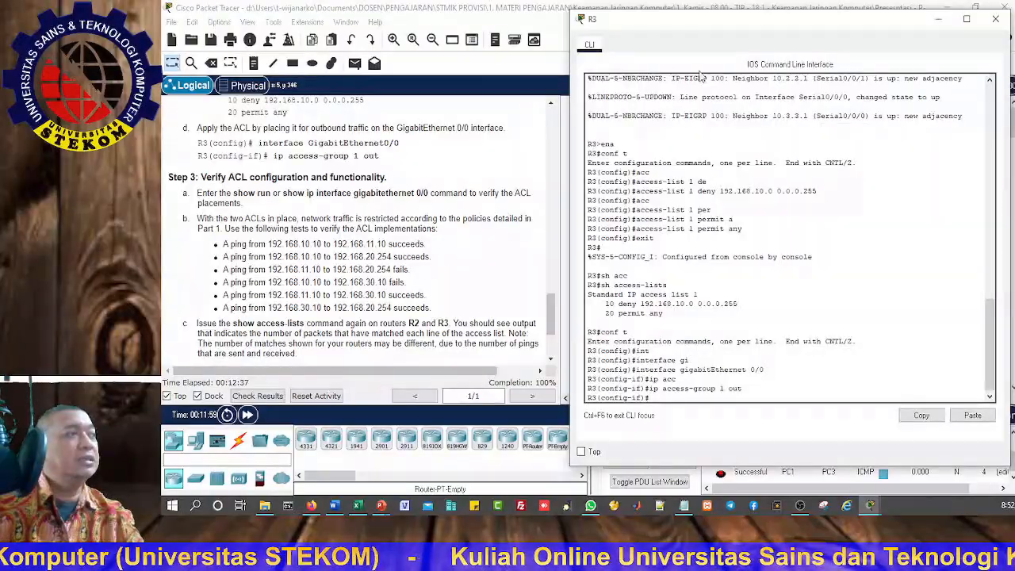
{"action": "left_click", "coordinate": [995, 19]}
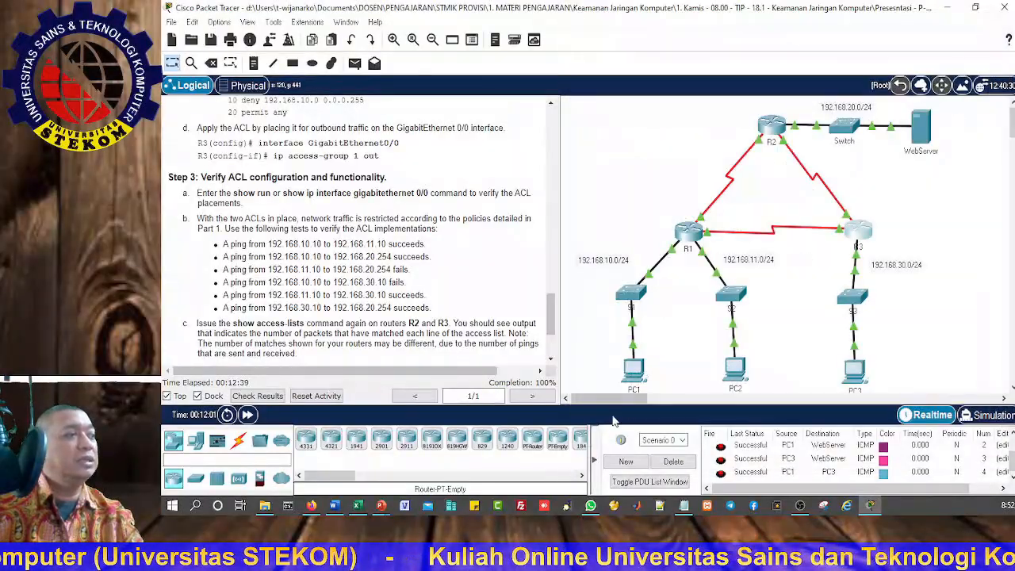
{"action": "left_click", "coordinate": [673, 460]}
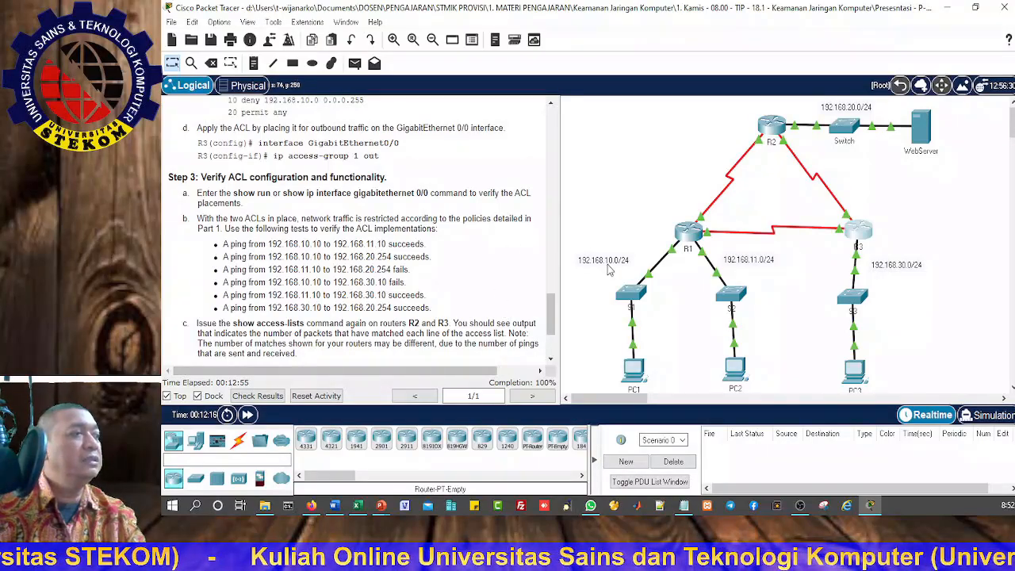
Step: Send a simple PDU from PC1 to PC2 to test access from 192.168.10.10 to 192.168.11.10
{"action": "mouse_move", "coordinate": [640, 375]}
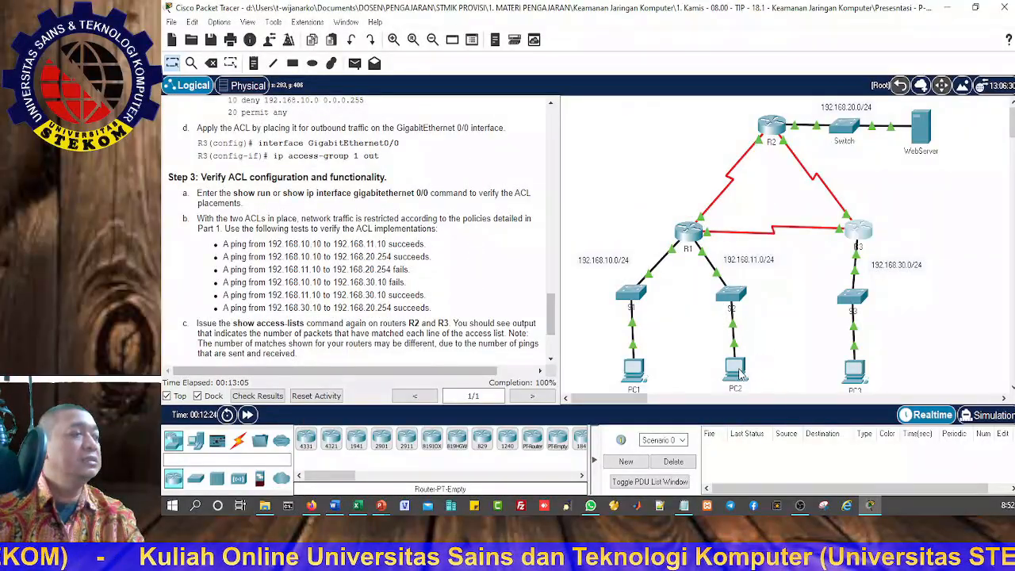
{"action": "mouse_move", "coordinate": [738, 373]}
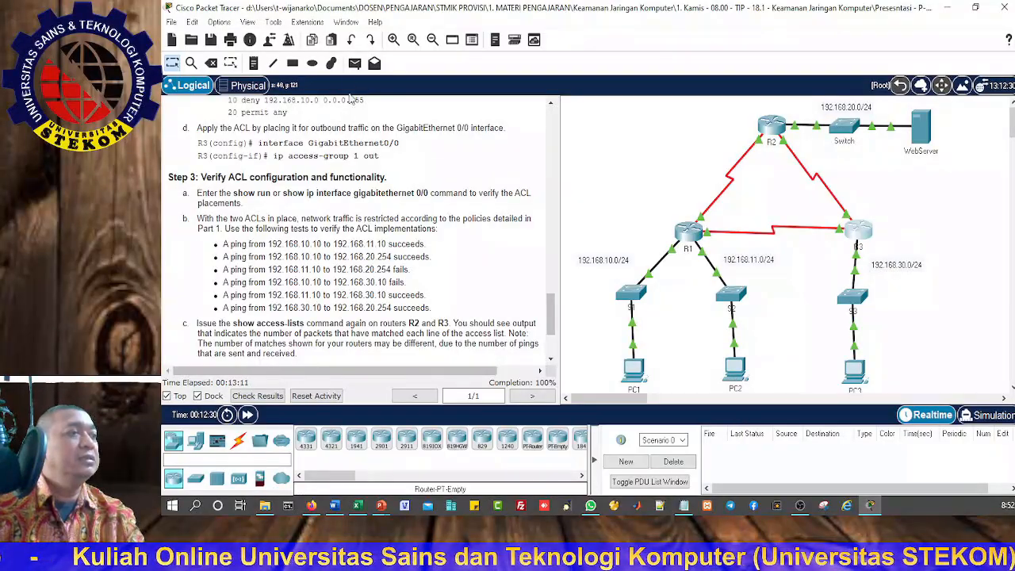
{"action": "left_click", "coordinate": [354, 64]}
{"action": "left_click", "coordinate": [635, 370]}
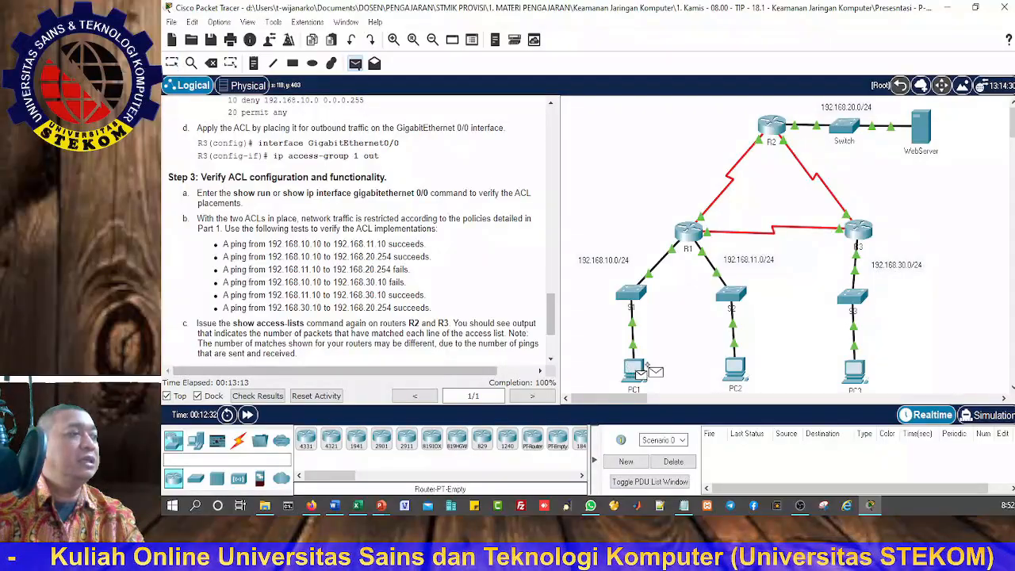
{"action": "left_click", "coordinate": [740, 368]}
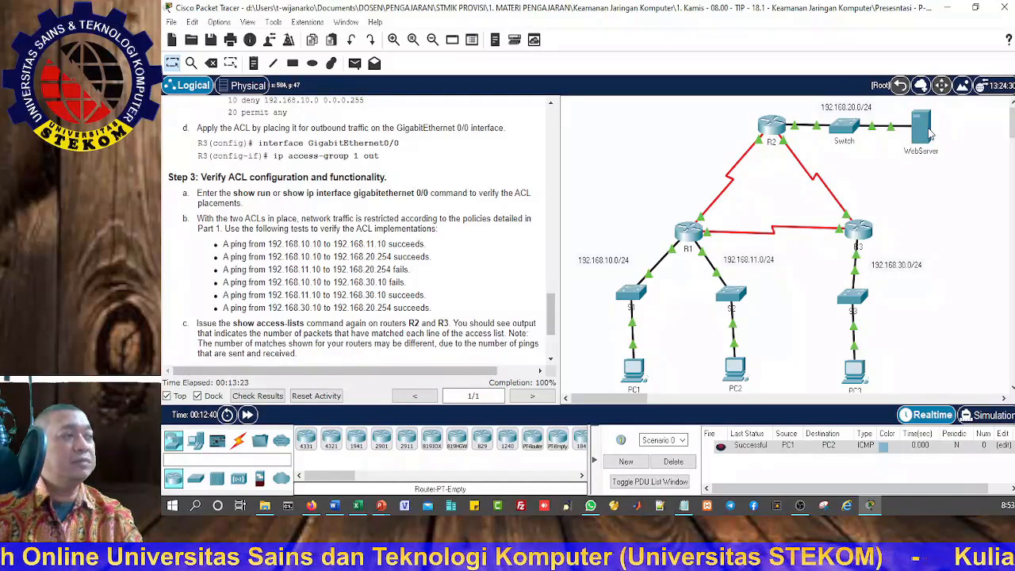
Step: Send simple PDUs to WebServer, first from PC1 and then from PC2, to test both networks' access to 192.168.20.254
{"action": "mouse_move", "coordinate": [929, 135]}
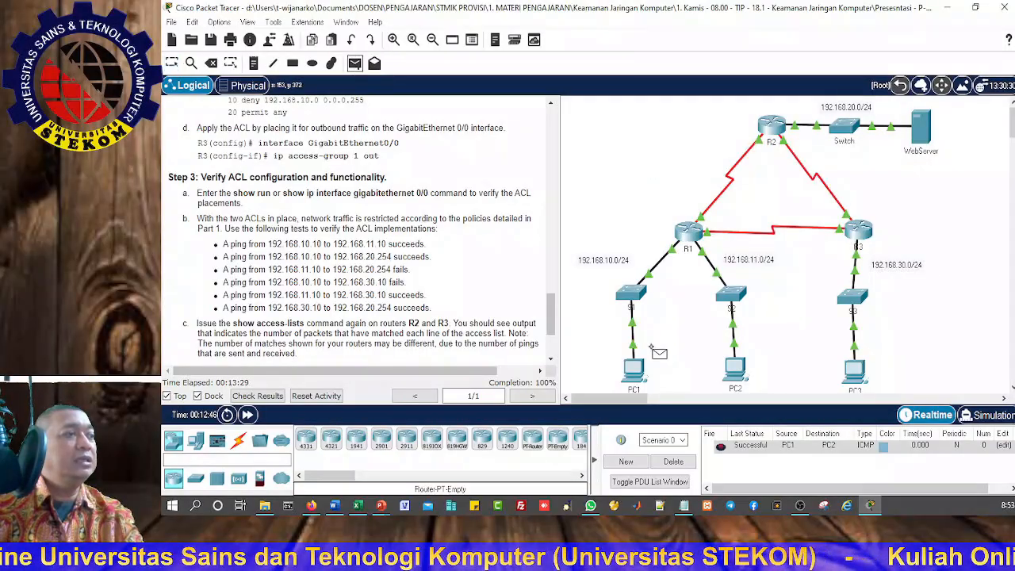
{"action": "key", "text": "p"}
{"action": "left_click", "coordinate": [634, 370]}
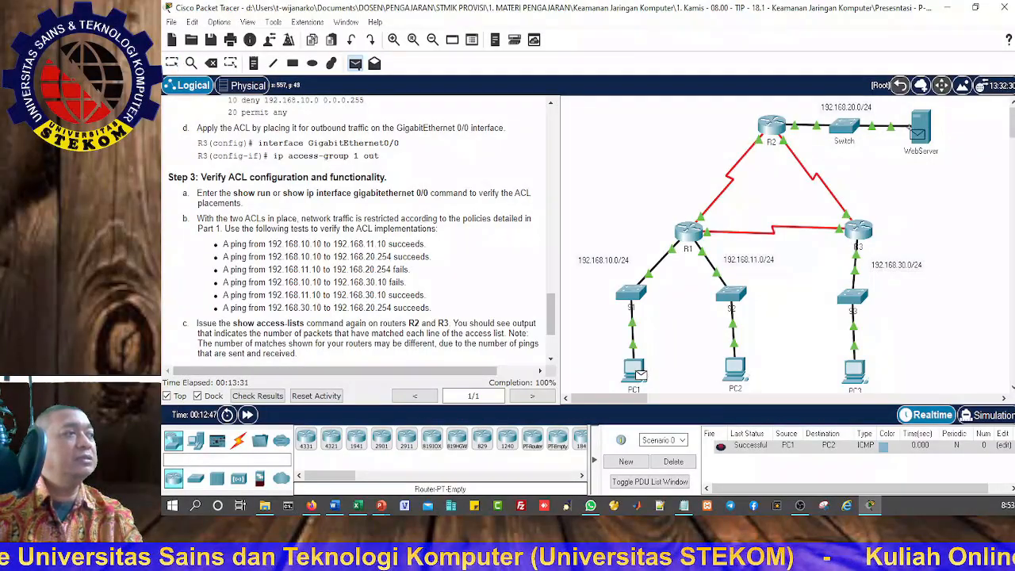
{"action": "left_click", "coordinate": [926, 130]}
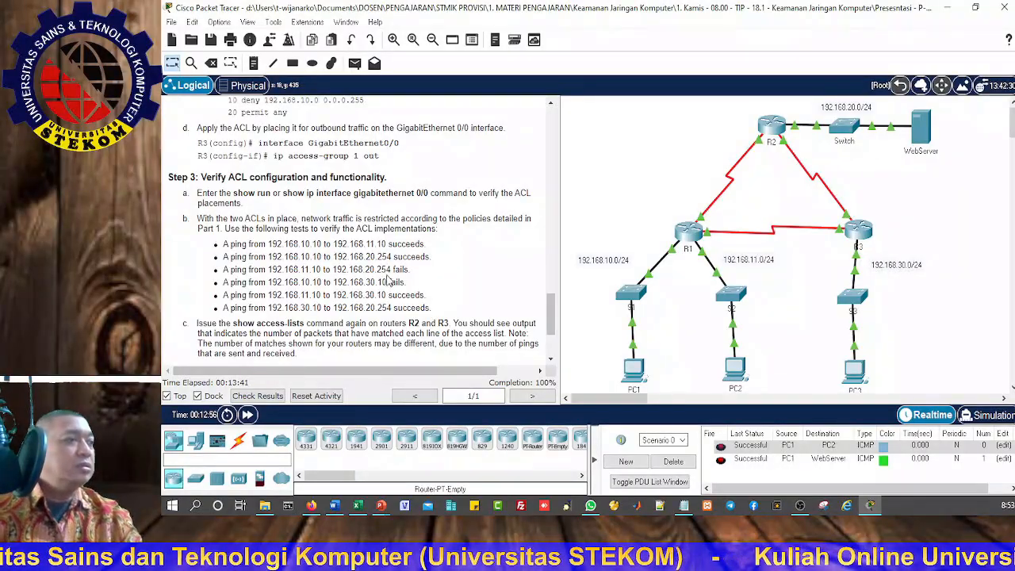
{"action": "left_click", "coordinate": [355, 63]}
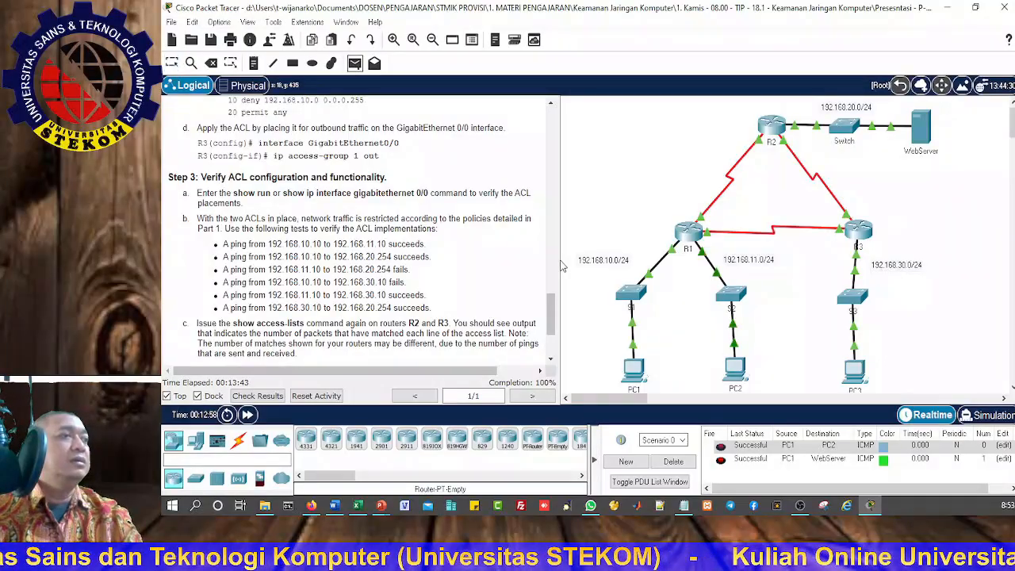
{"action": "left_click", "coordinate": [742, 370]}
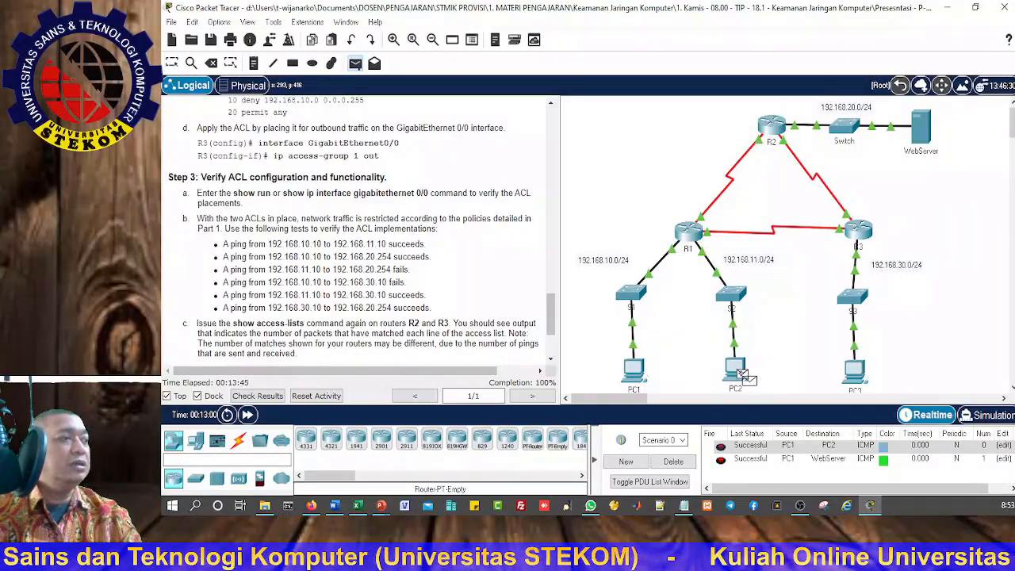
{"action": "left_click", "coordinate": [923, 130]}
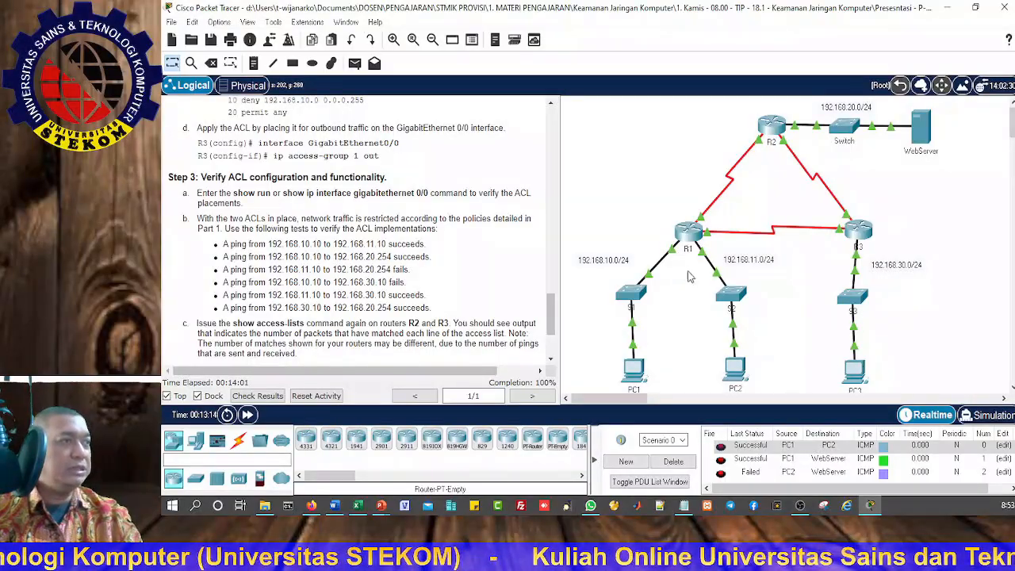
Step: Send simple PDUs to PC3 from PC1 and then from PC2, checking each test's status in the PDU list
{"action": "left_click", "coordinate": [354, 65]}
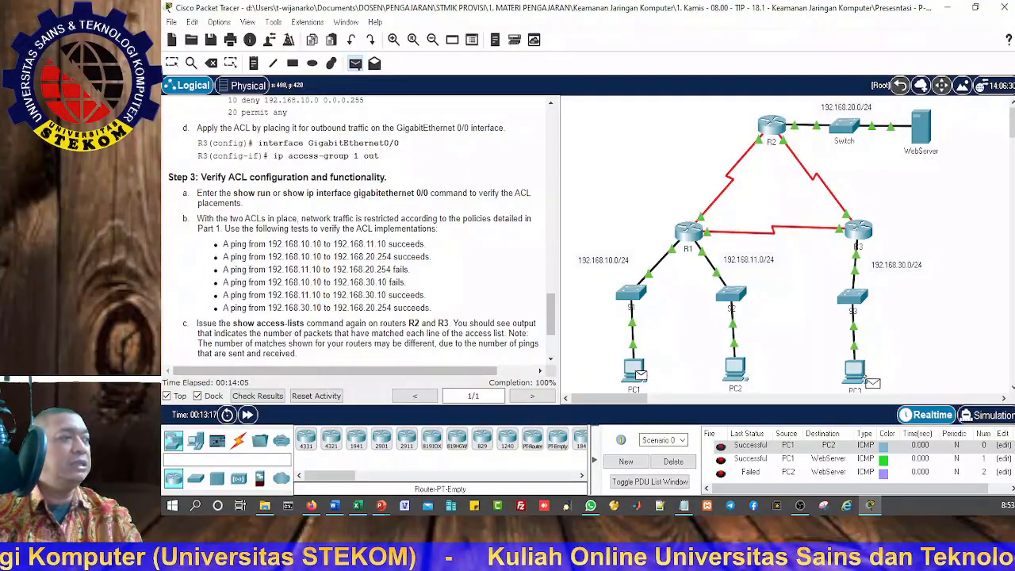
{"action": "left_click", "coordinate": [855, 369]}
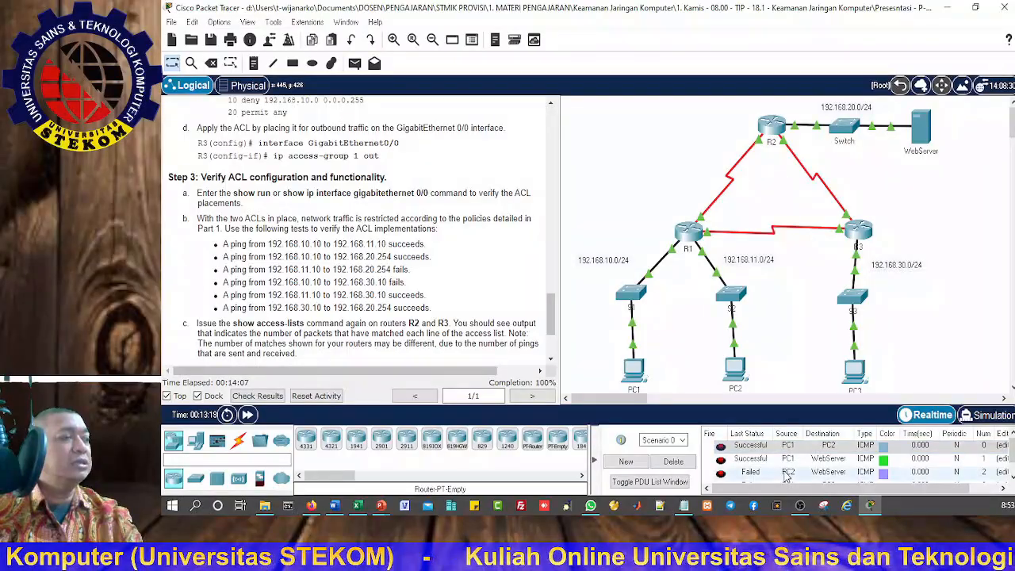
{"action": "scroll", "coordinate": [785, 474], "scroll_direction": "down", "scroll_amount": 1}
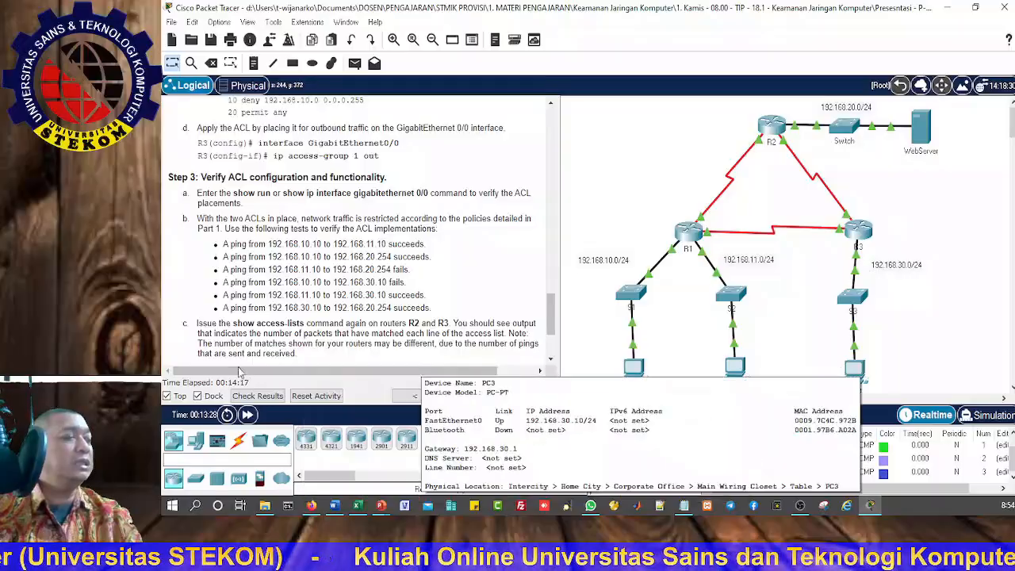
{"action": "left_click", "coordinate": [355, 68]}
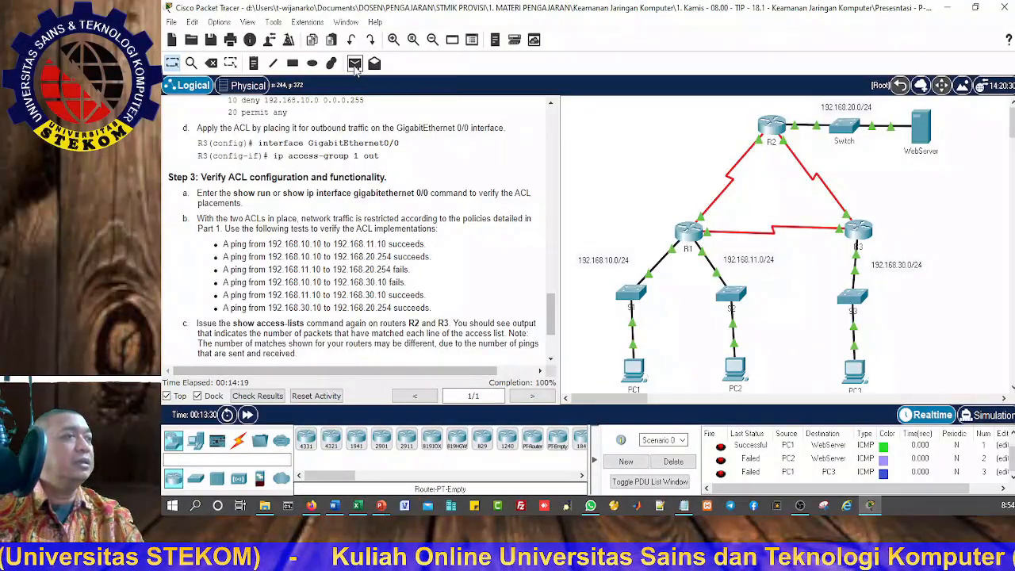
{"action": "left_click", "coordinate": [737, 371]}
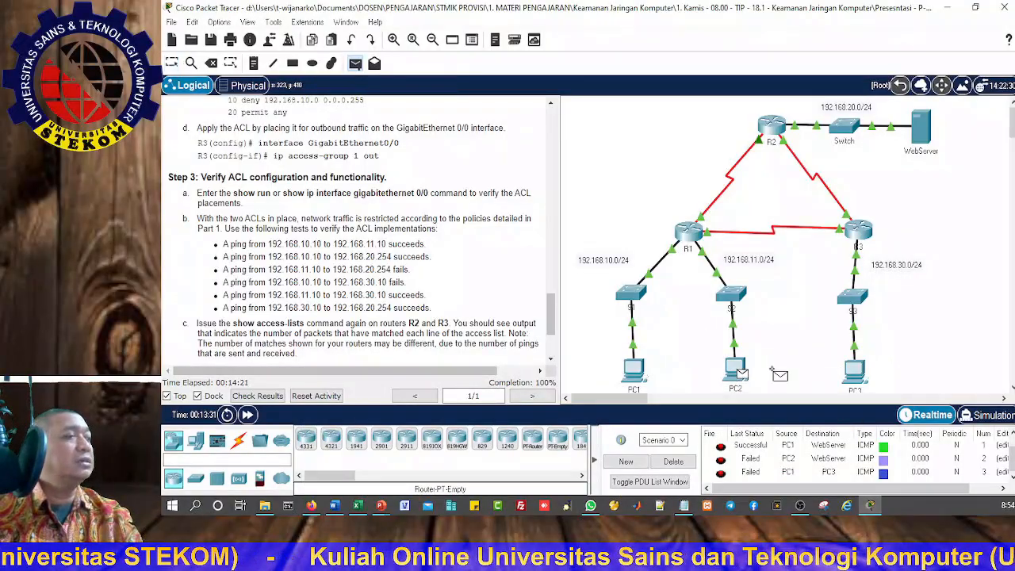
{"action": "left_click", "coordinate": [854, 370]}
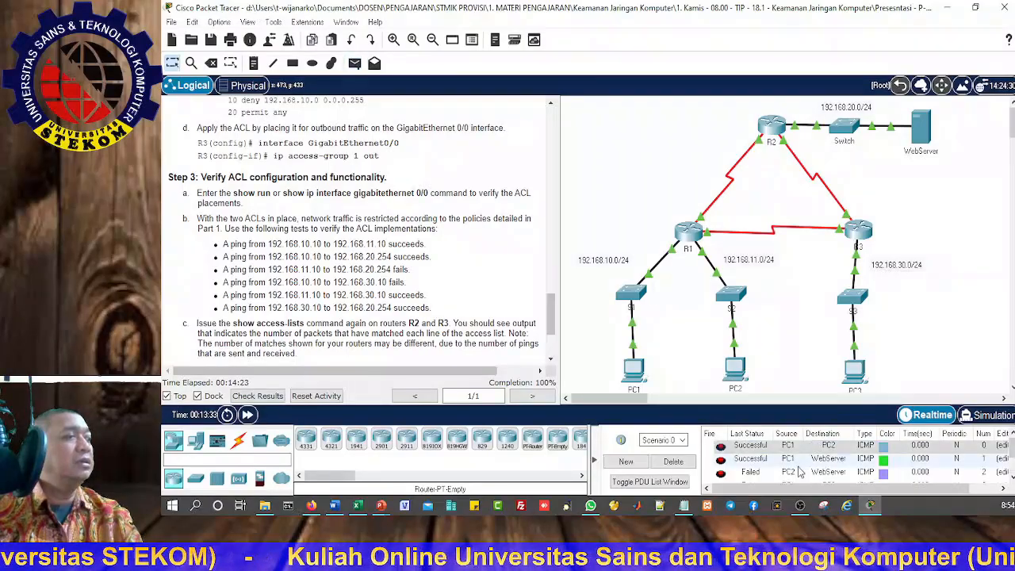
{"action": "scroll", "coordinate": [801, 473], "scroll_direction": "down", "scroll_amount": 2}
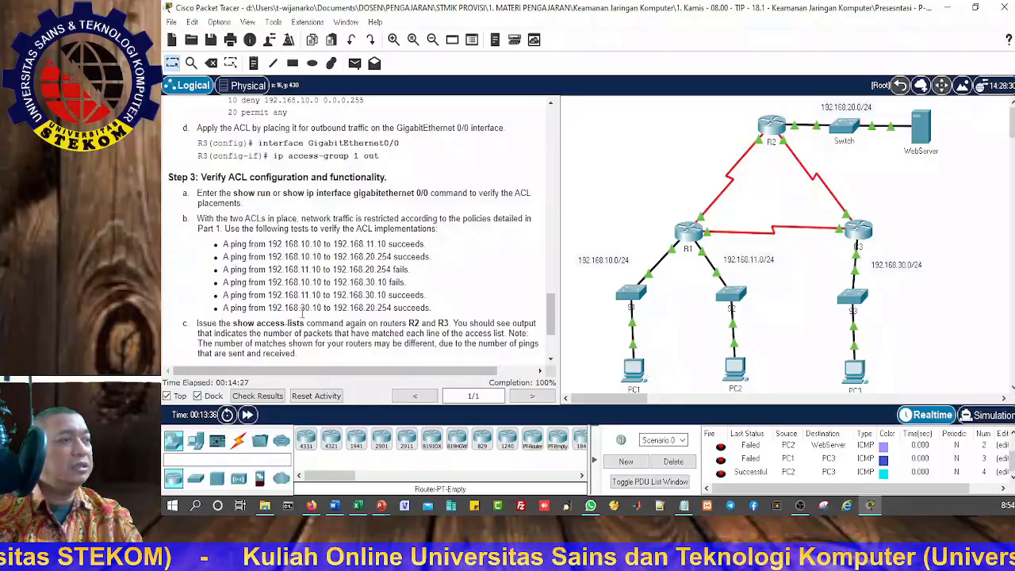
Step: Send a simple PDU from PC3 to WebServer and check its status in the PDU list
{"action": "left_click", "coordinate": [355, 64]}
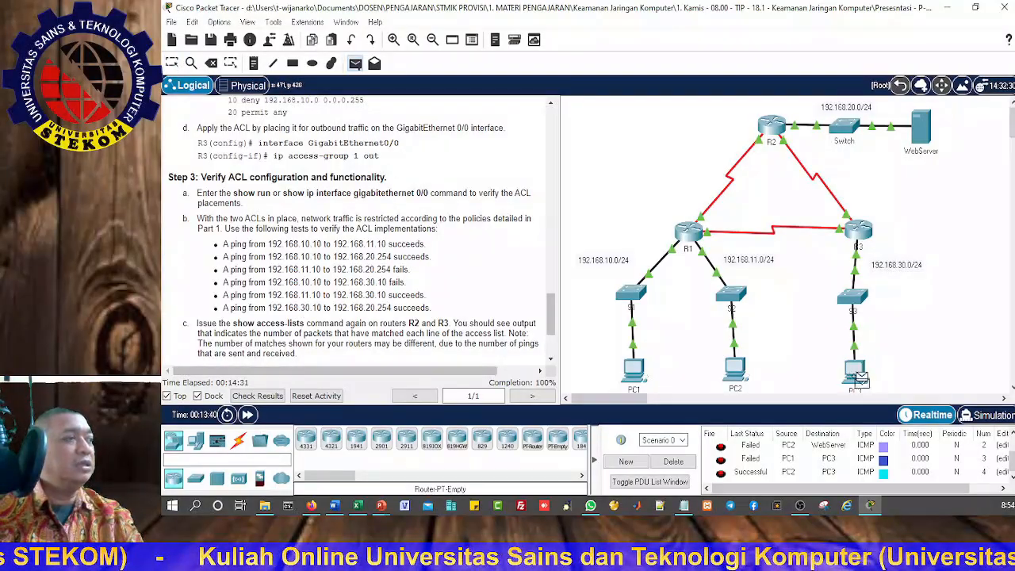
{"action": "left_click", "coordinate": [860, 374]}
{"action": "left_click", "coordinate": [922, 131]}
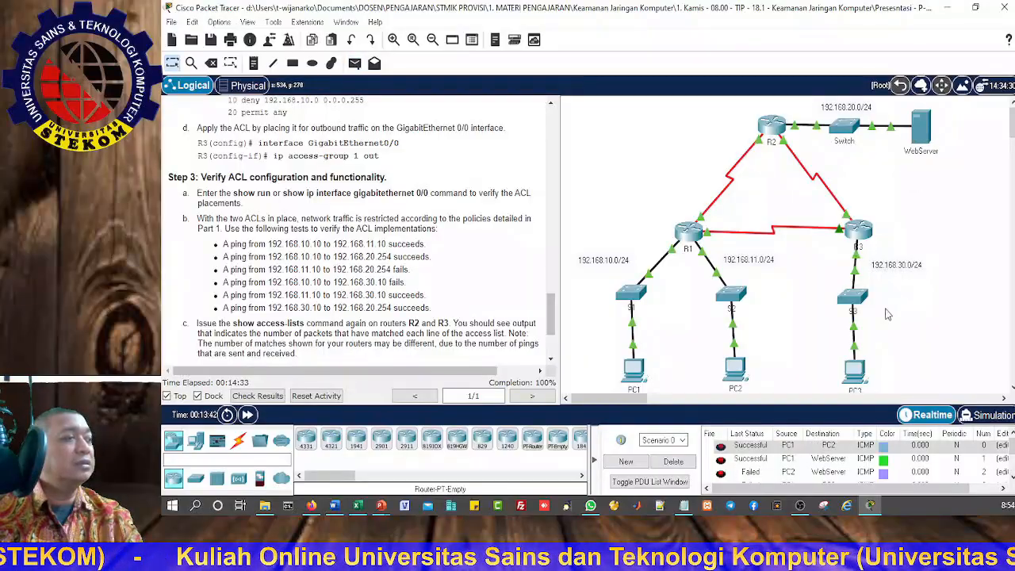
{"action": "scroll", "coordinate": [753, 468], "scroll_direction": "down", "scroll_amount": 2}
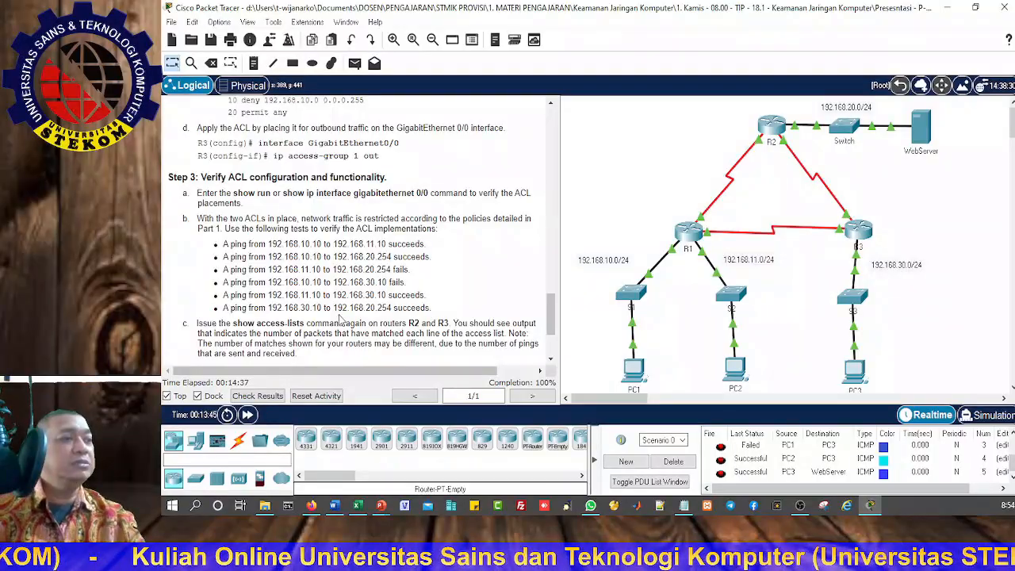
Step: Following Step 3c of the instructions, open R2's command line and exit configuration mode back to privileged EXEC mode
{"action": "scroll", "coordinate": [332, 295], "scroll_direction": "down", "scroll_amount": 3}
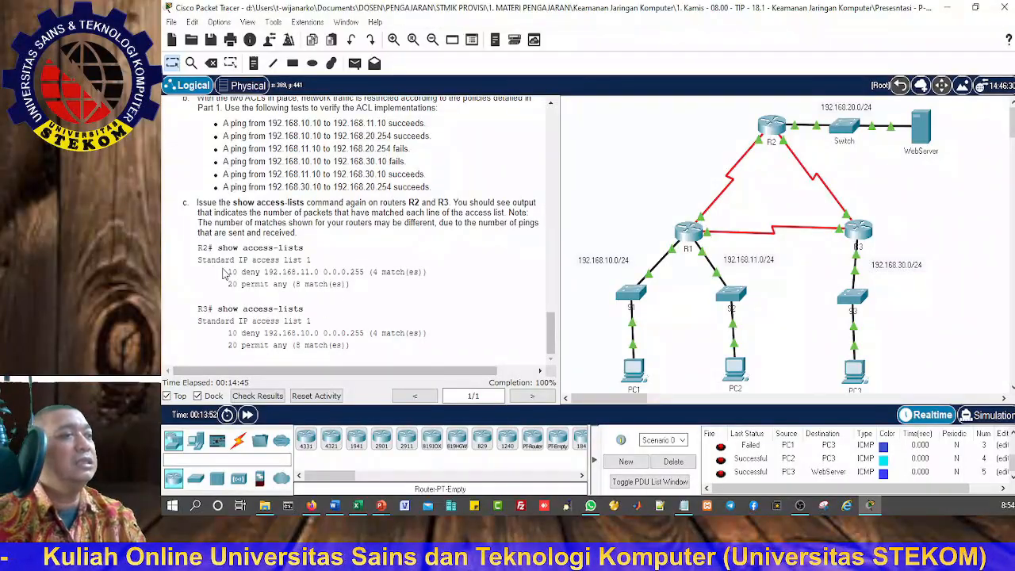
{"action": "left_click", "coordinate": [773, 127]}
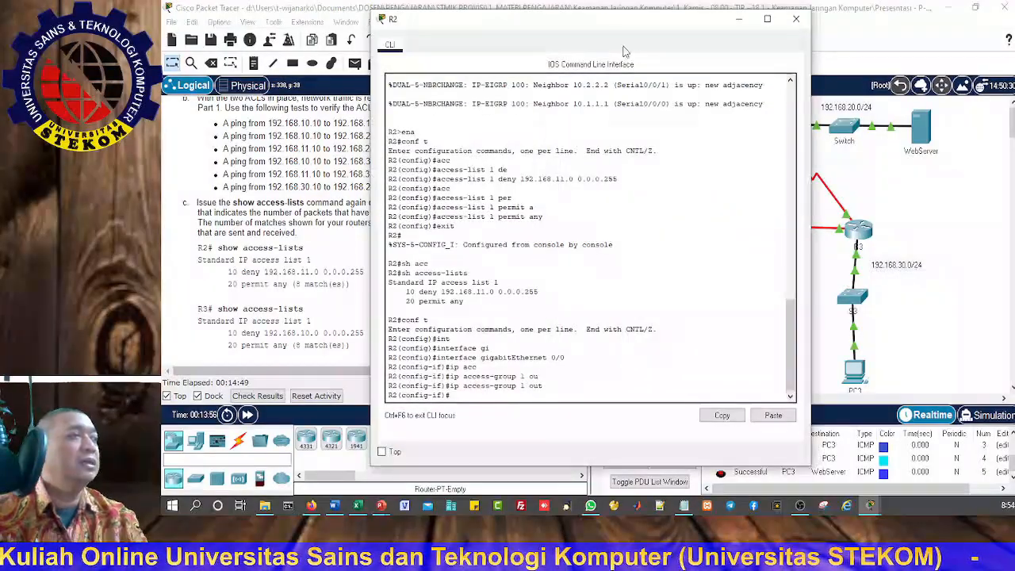
{"action": "left_click_drag", "start_coordinate": [606, 27], "coordinate": [773, 26]}
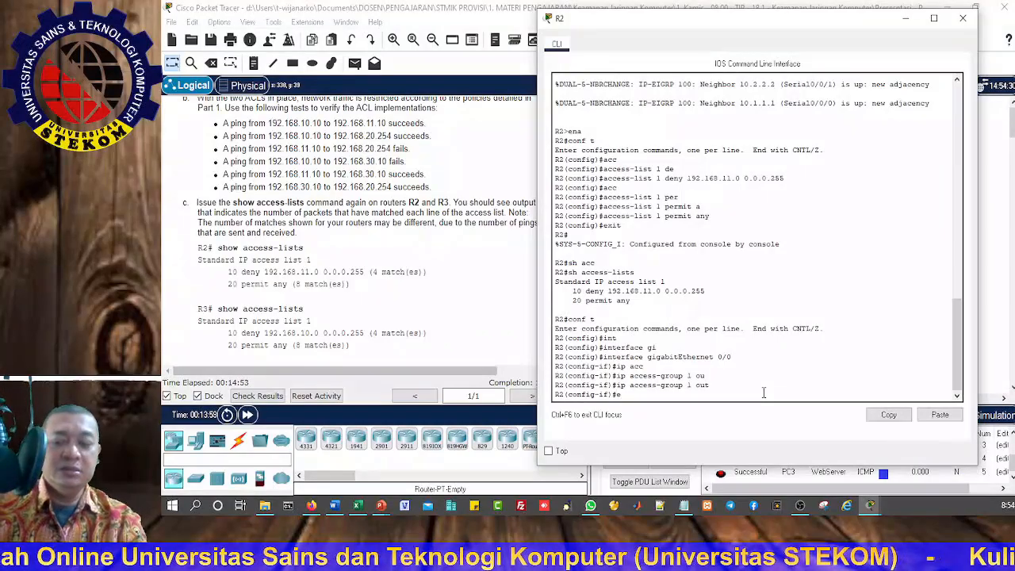
{"action": "type", "text": "exit"}
{"action": "key", "text": "Return"}
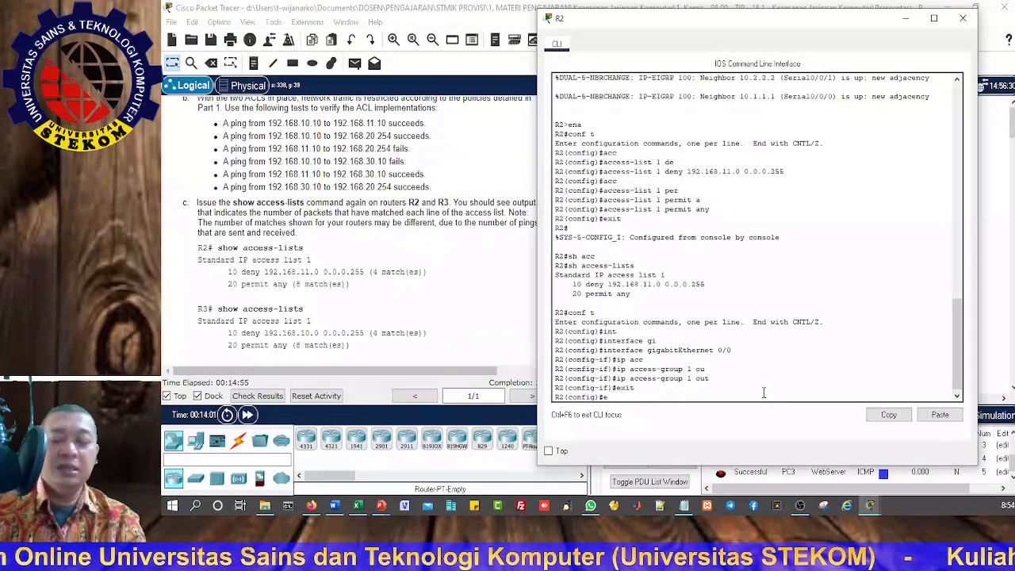
{"action": "type", "text": "exit"}
{"action": "key", "text": "Return"}
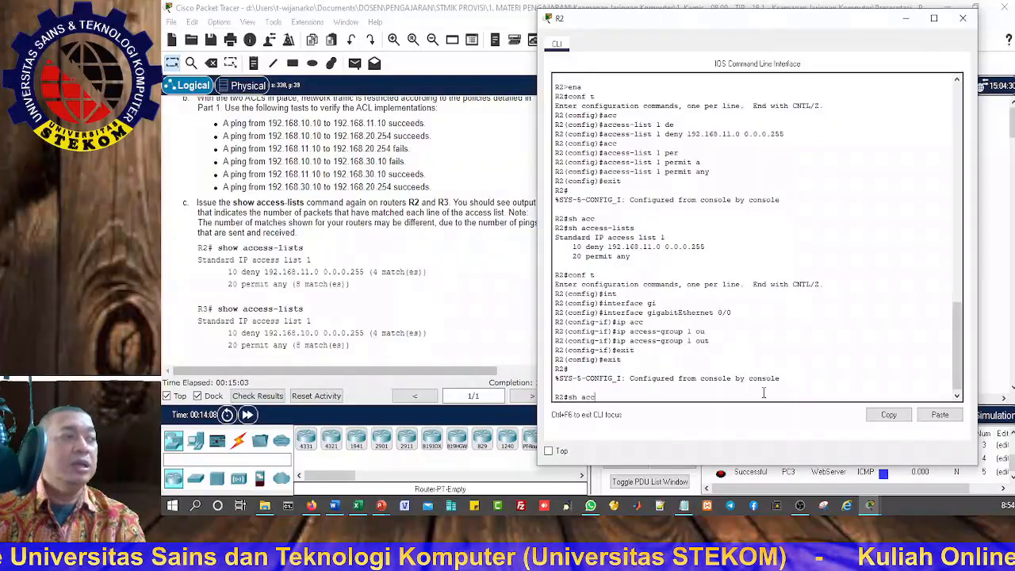
Step: Display R2's access lists with show access-lists to check the packet matches for each entry
{"action": "type", "text": "sh acc"}
{"action": "key", "text": "Tab"}
{"action": "key", "text": "Return"}
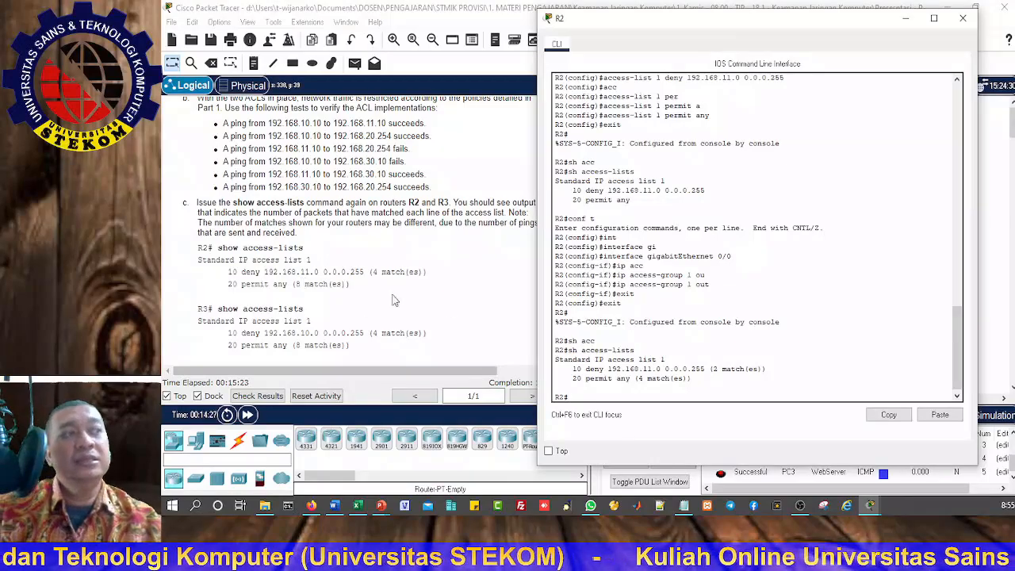
Step: Close R2's command line, minimise Packet Tracer and return to the presentation slide "Contoh Penempatan ACL yang Diperpanjang"
{"action": "left_click", "coordinate": [963, 17]}
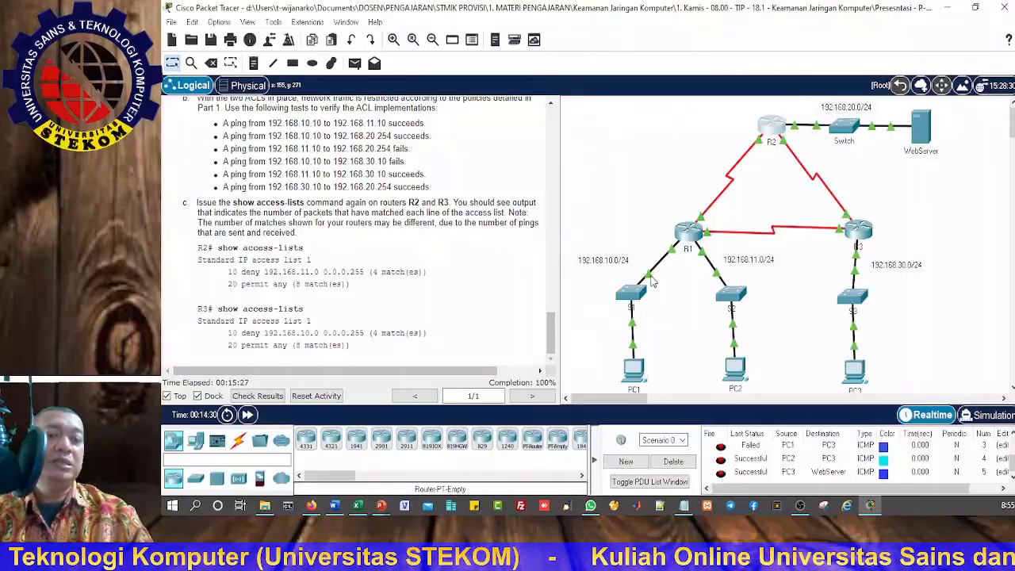
{"action": "left_click", "coordinate": [950, 12]}
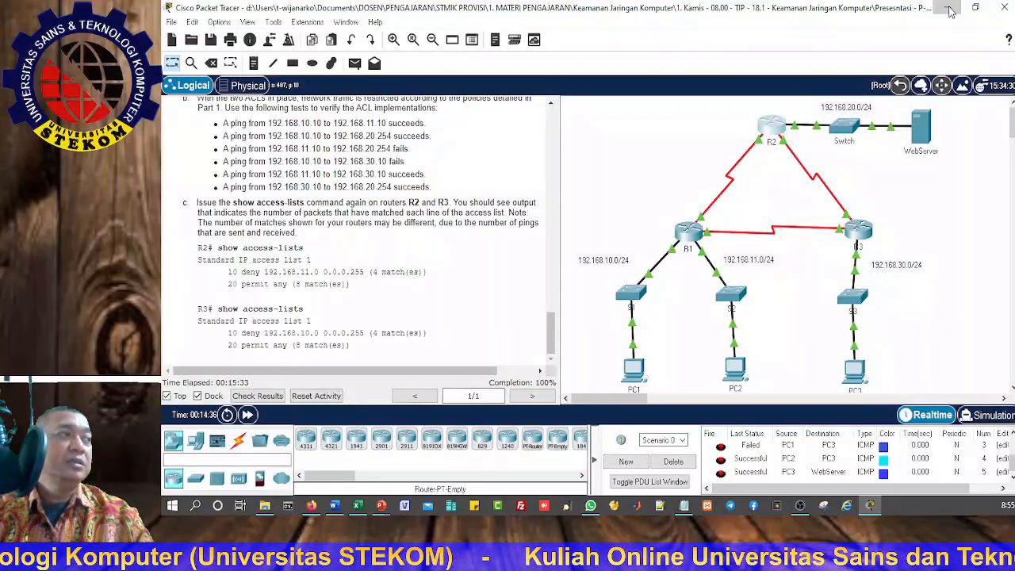
{"action": "key", "text": "Left"}
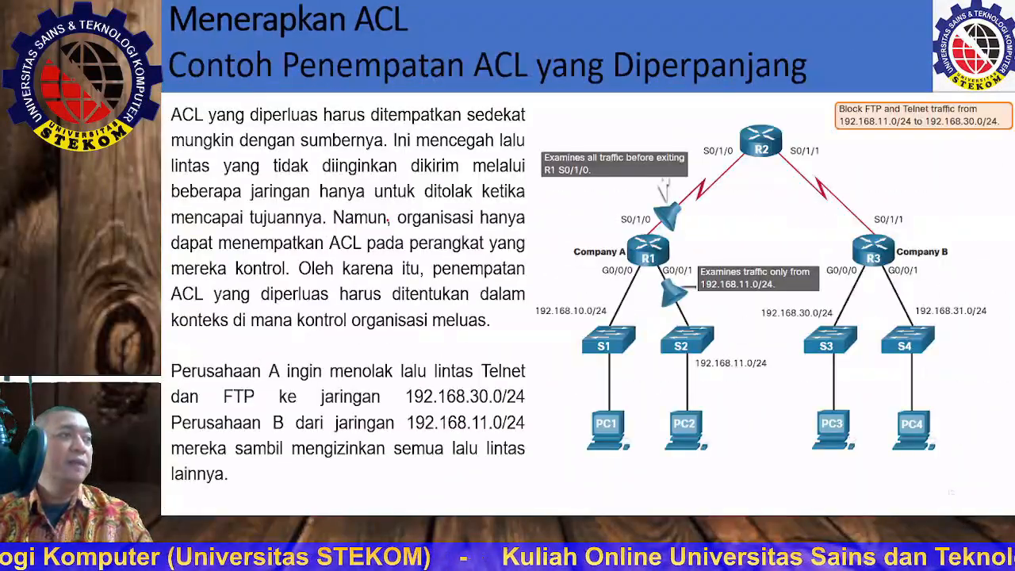
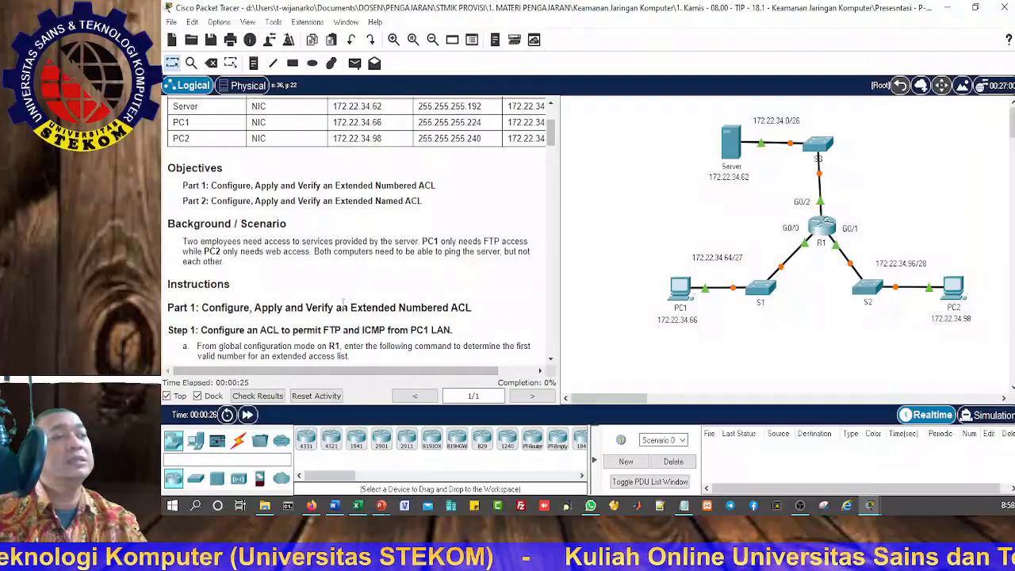
{"action": "scroll", "coordinate": [343, 309], "scroll_direction": "down", "scroll_amount": 4}
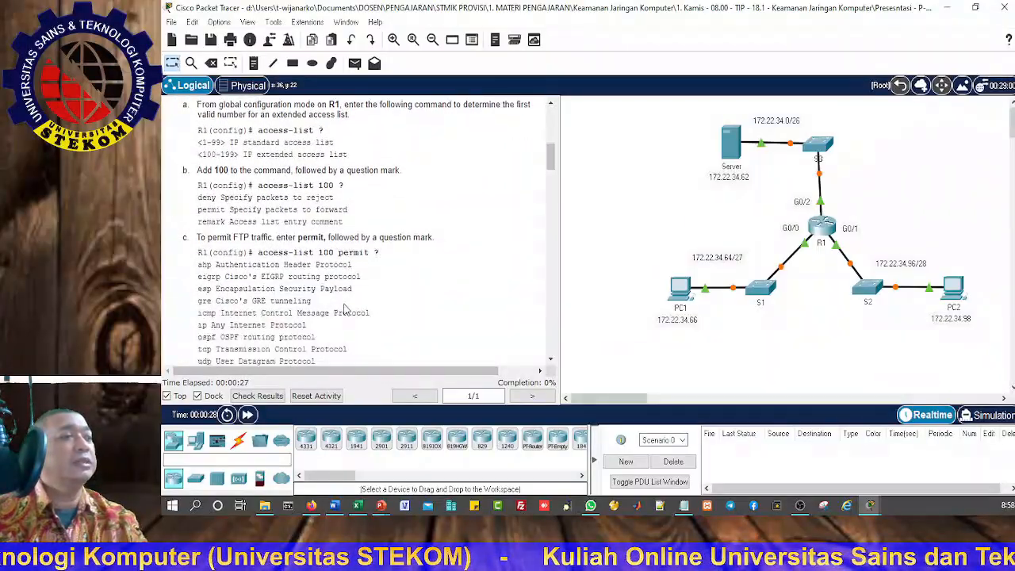
Step: Following Part 1, Step 1 of the instructions, open R1's command line beside them and start the console session
{"action": "scroll", "coordinate": [343, 309], "scroll_direction": "up", "scroll_amount": 2}
{"action": "scroll", "coordinate": [344, 310], "scroll_direction": "up", "scroll_amount": 2}
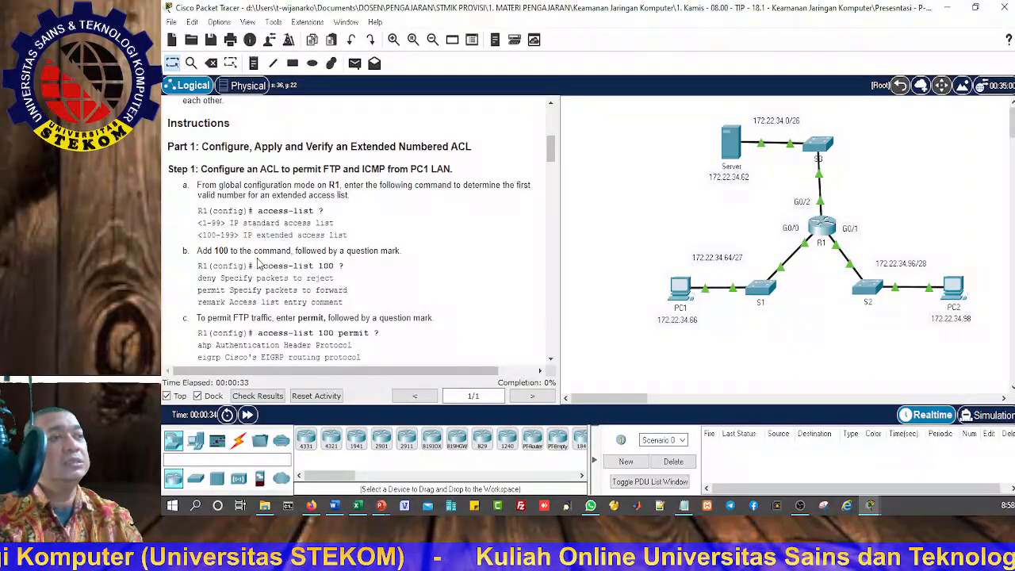
{"action": "left_click", "coordinate": [825, 234]}
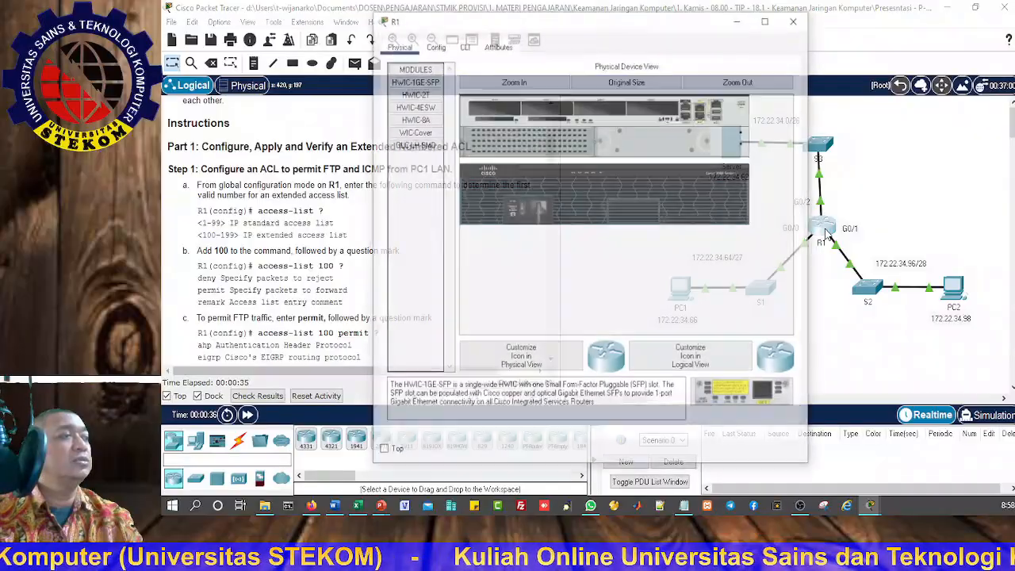
{"action": "left_click", "coordinate": [469, 48]}
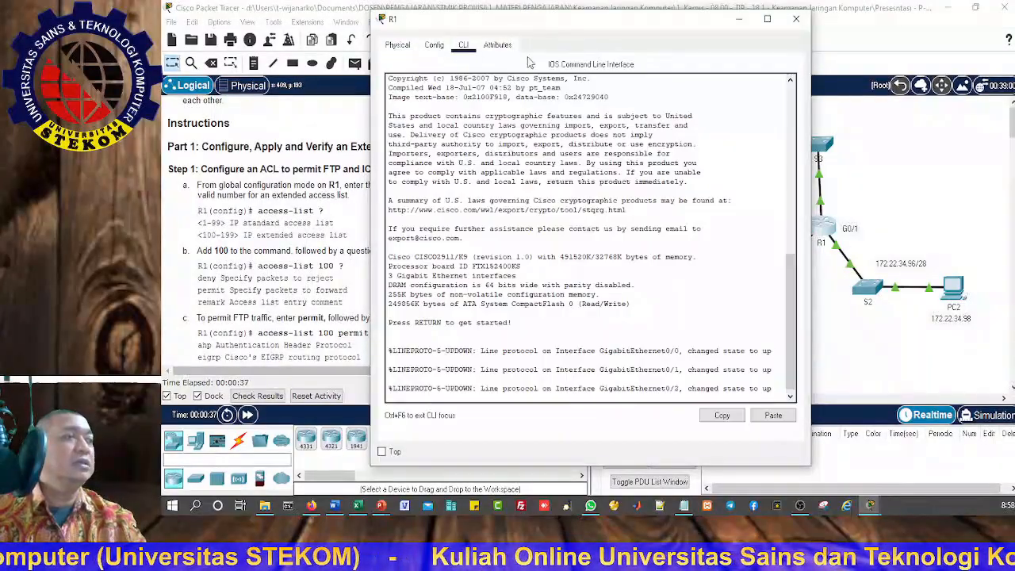
{"action": "left_click_drag", "start_coordinate": [537, 27], "coordinate": [712, 20]}
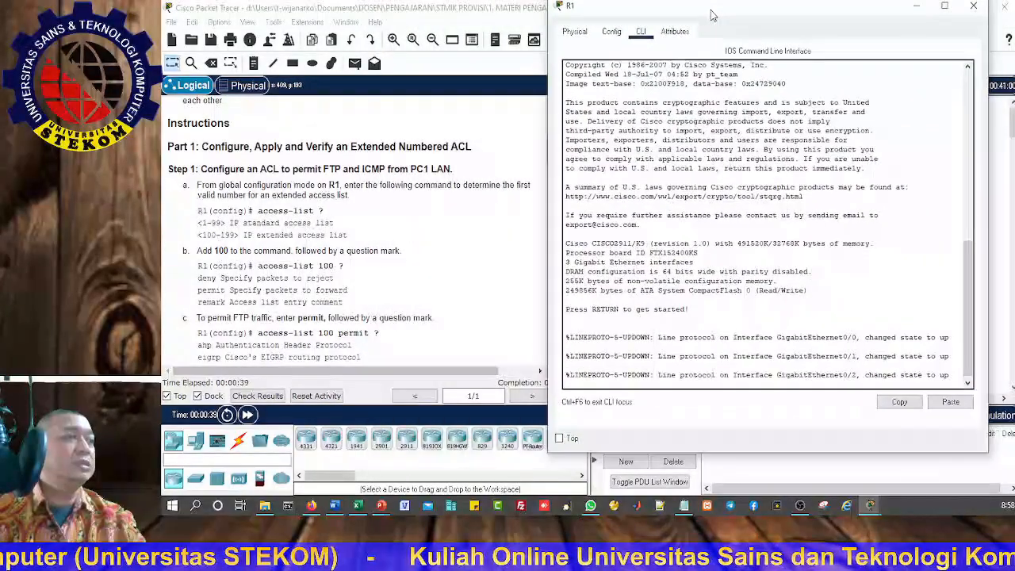
{"action": "key", "text": "Return"}
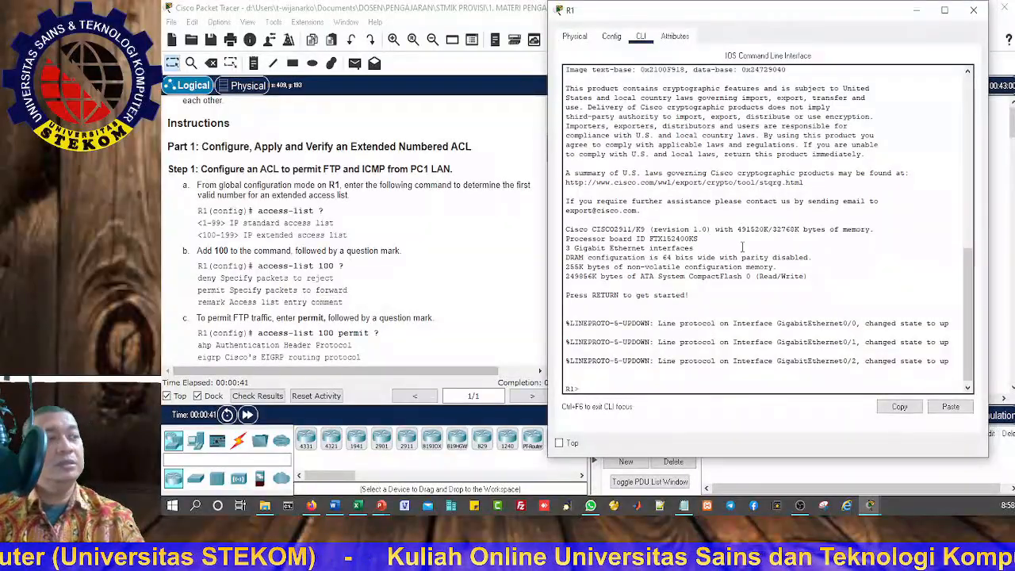
Step: Enter privileged EXEC mode and go into global configuration mode on R1
{"action": "type", "text": "en"}
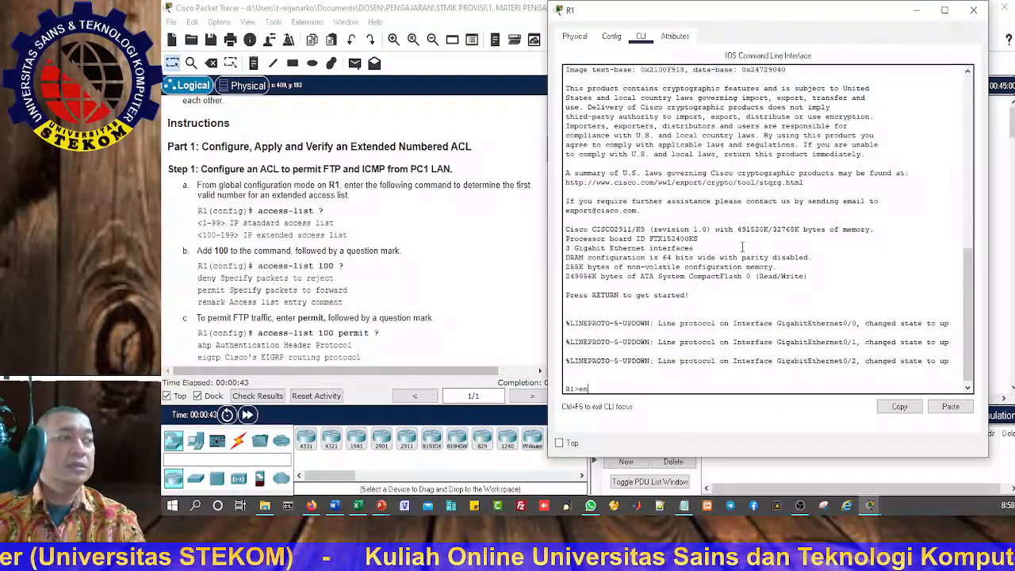
{"action": "type", "text": "a"}
{"action": "key", "text": "Return"}
{"action": "type", "text": "co"}
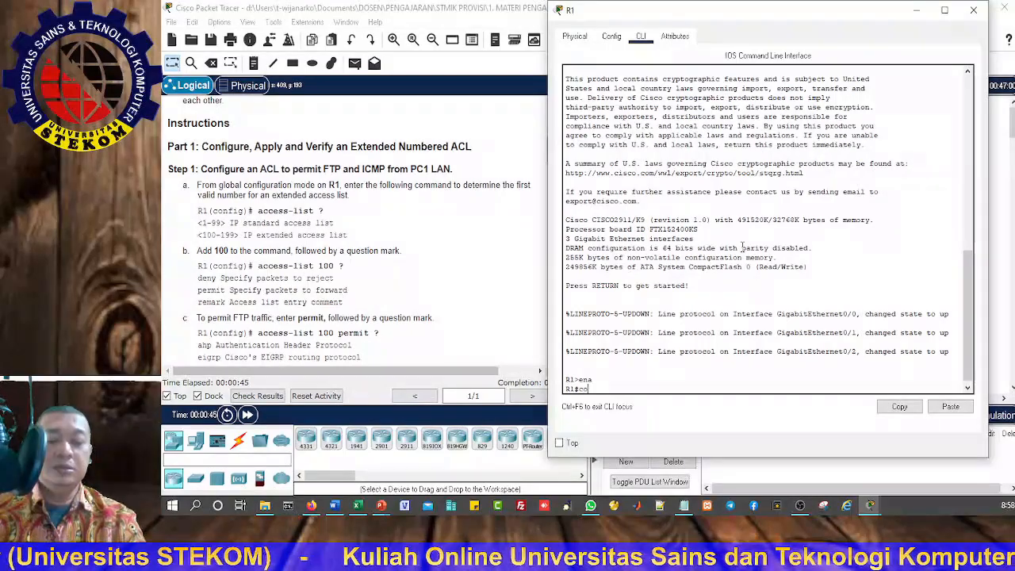
{"action": "type", "text": "nf t"}
{"action": "key", "text": "Return"}
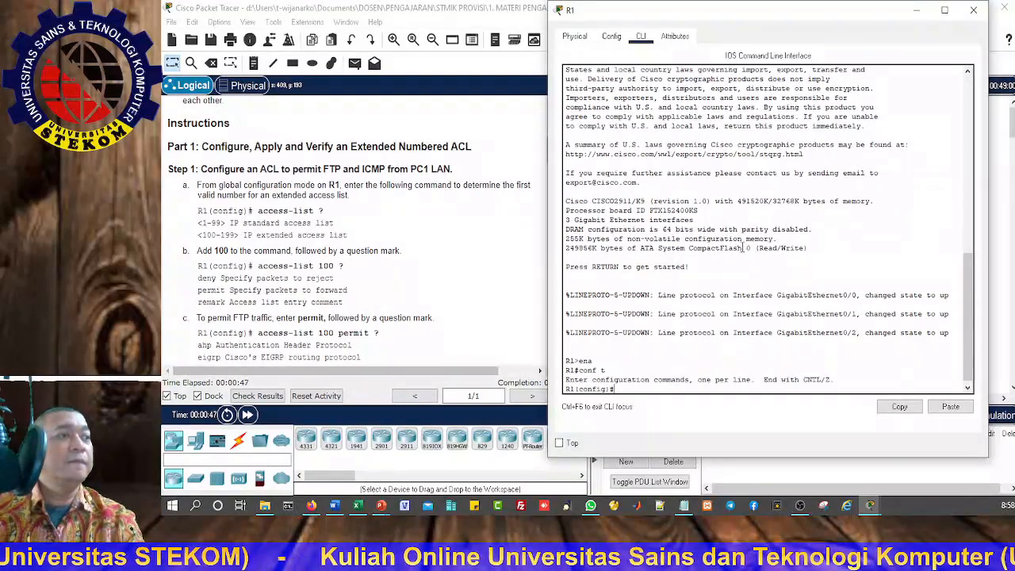
Step: Use the context help on R1 to list the valid access-list numbers and the options for access-list 100
{"action": "type", "text": "ac"}
{"action": "key", "text": "Tab"}
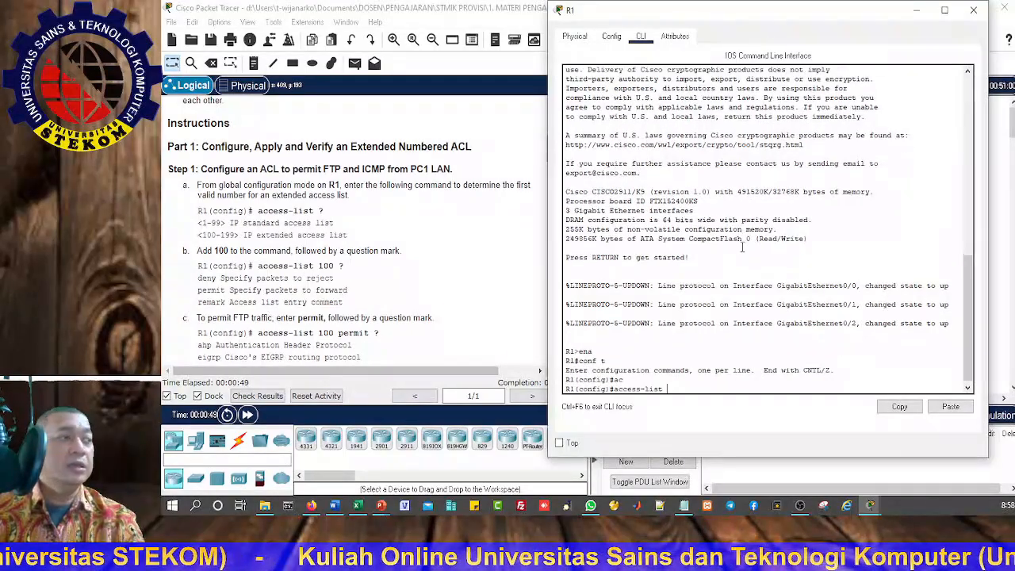
{"action": "key", "text": "Return"}
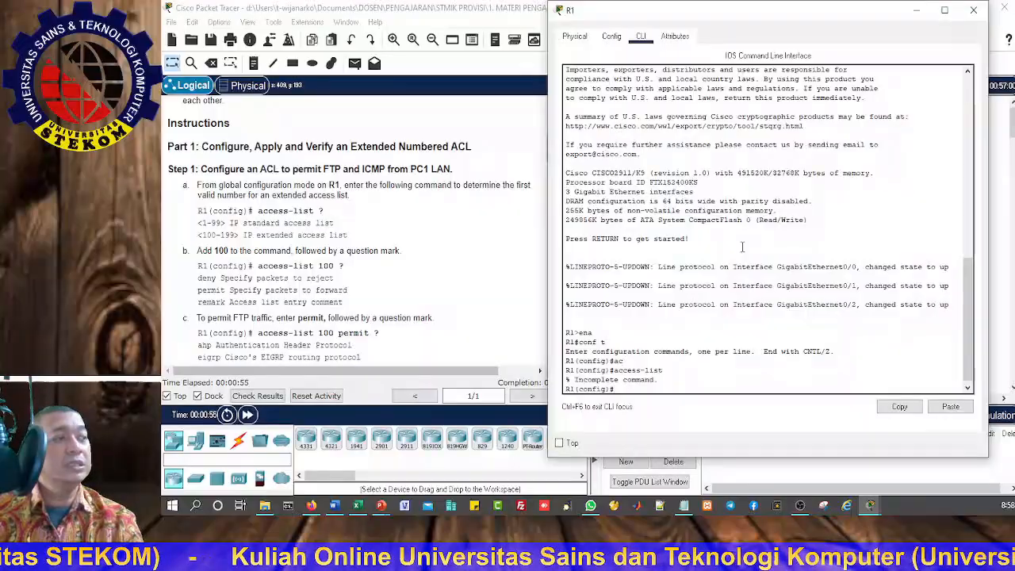
{"action": "key", "text": "Up"}
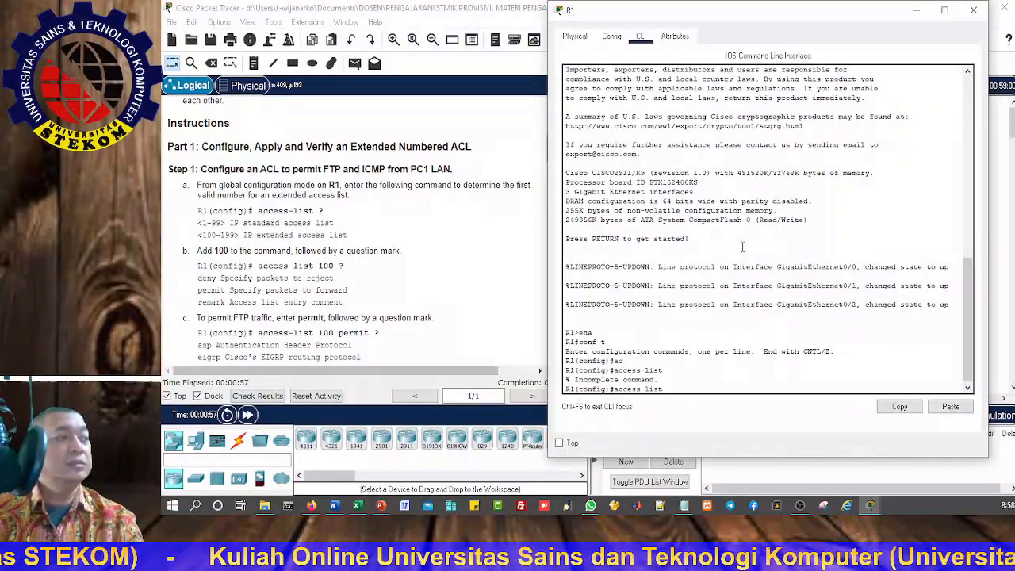
{"action": "type", "text": "?"}
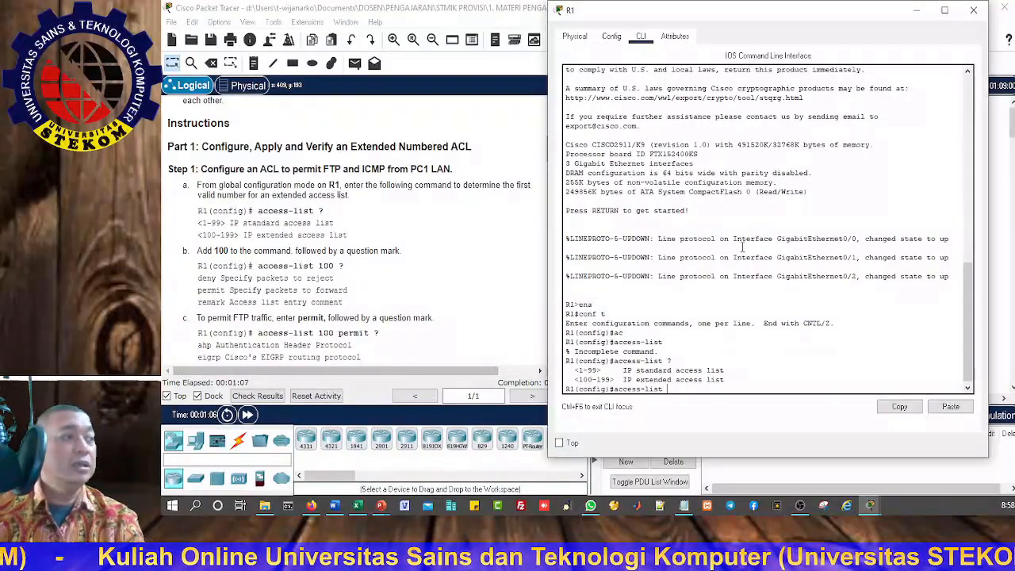
{"action": "type", "text": "10"}
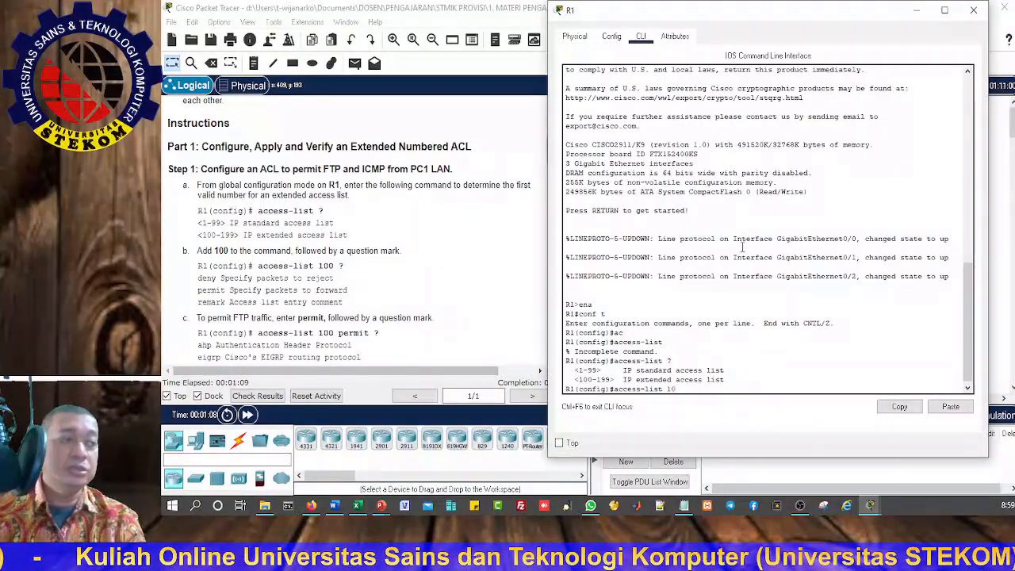
{"action": "type", "text": "0 "}
{"action": "type", "text": "?"}
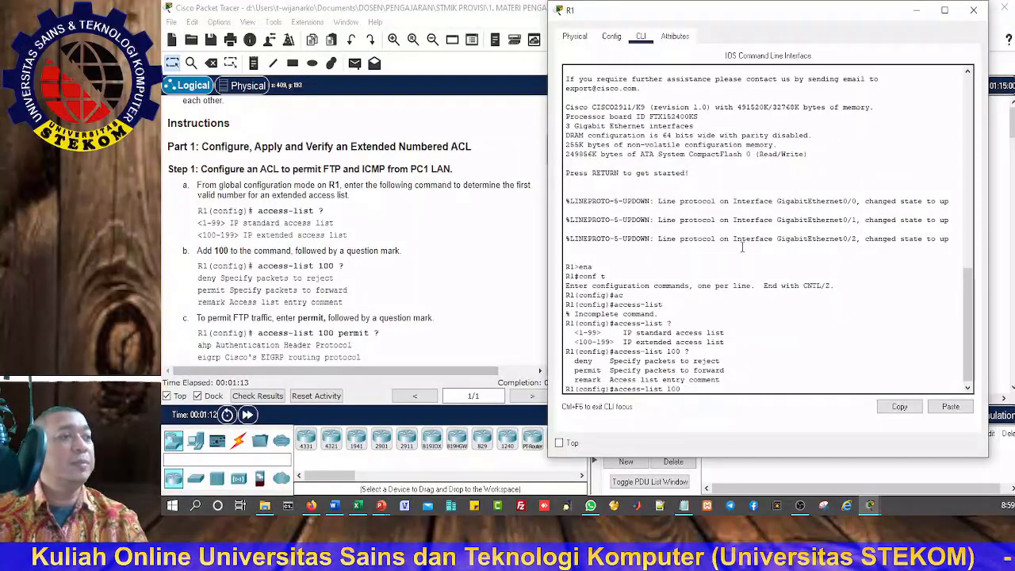
Step: Use the context help to list the protocols for access-list 100 permit and the source options for access-list 100 permit tcp
{"action": "scroll", "coordinate": [329, 321], "scroll_direction": "down", "scroll_amount": 1}
{"action": "scroll", "coordinate": [329, 321], "scroll_direction": "down", "scroll_amount": 2}
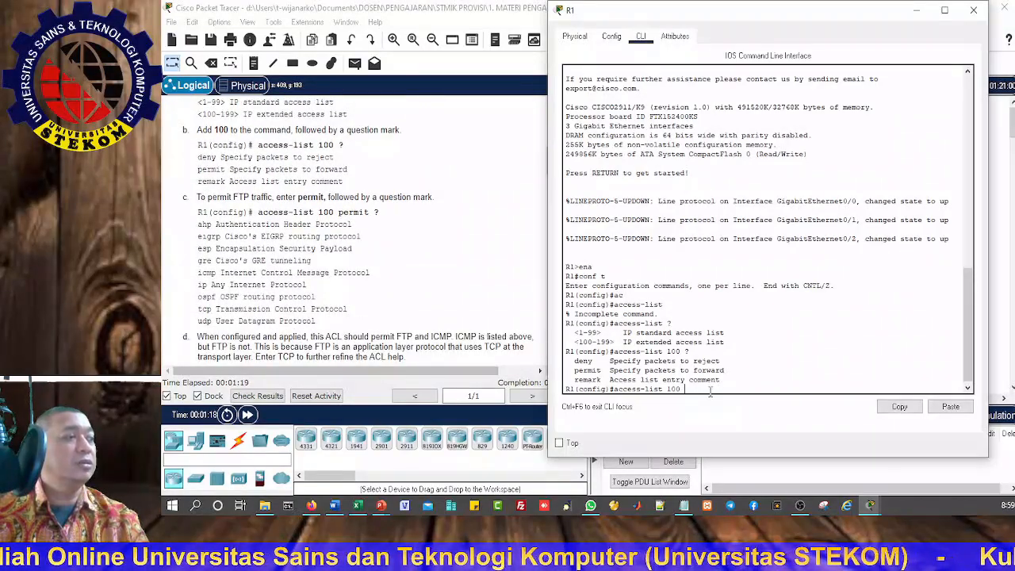
{"action": "type", "text": "per"}
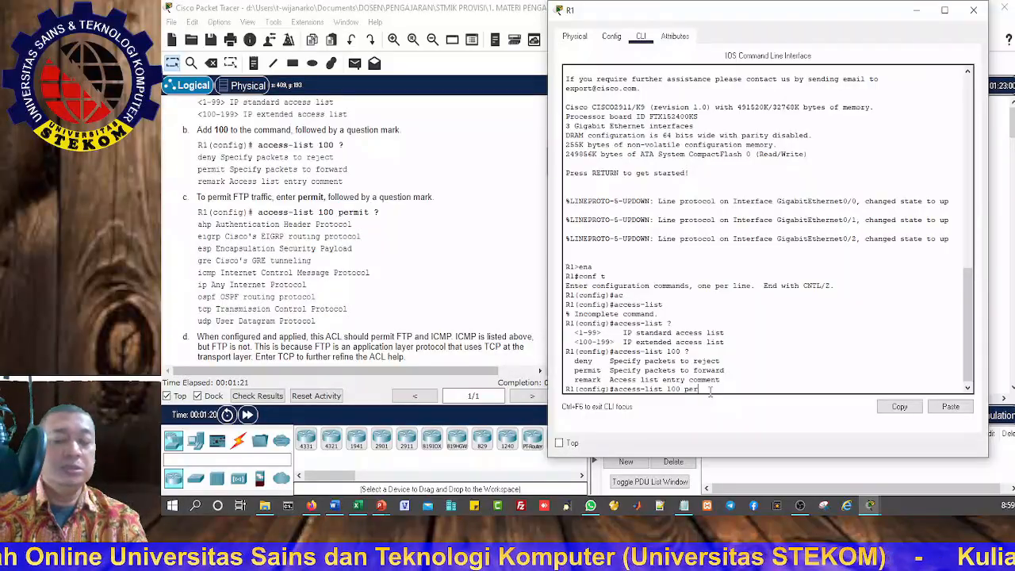
{"action": "key", "text": "Tab"}
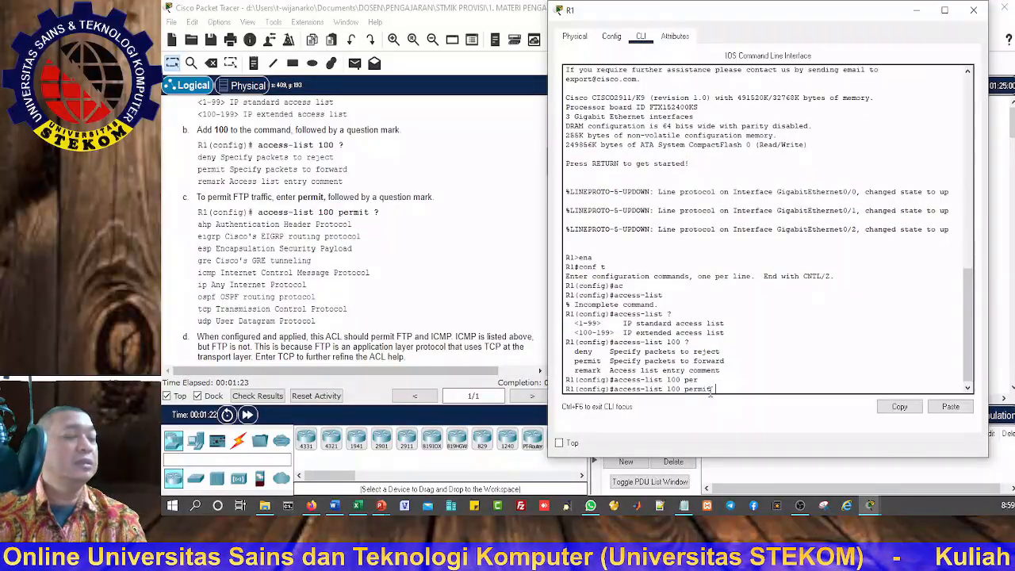
{"action": "type", "text": "?"}
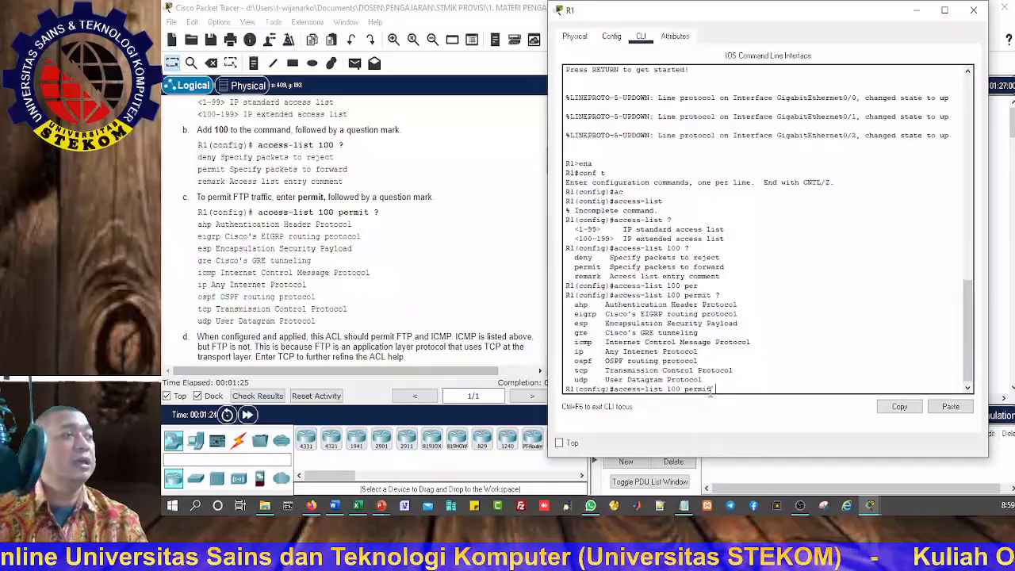
{"action": "scroll", "coordinate": [306, 283], "scroll_direction": "down", "scroll_amount": 3}
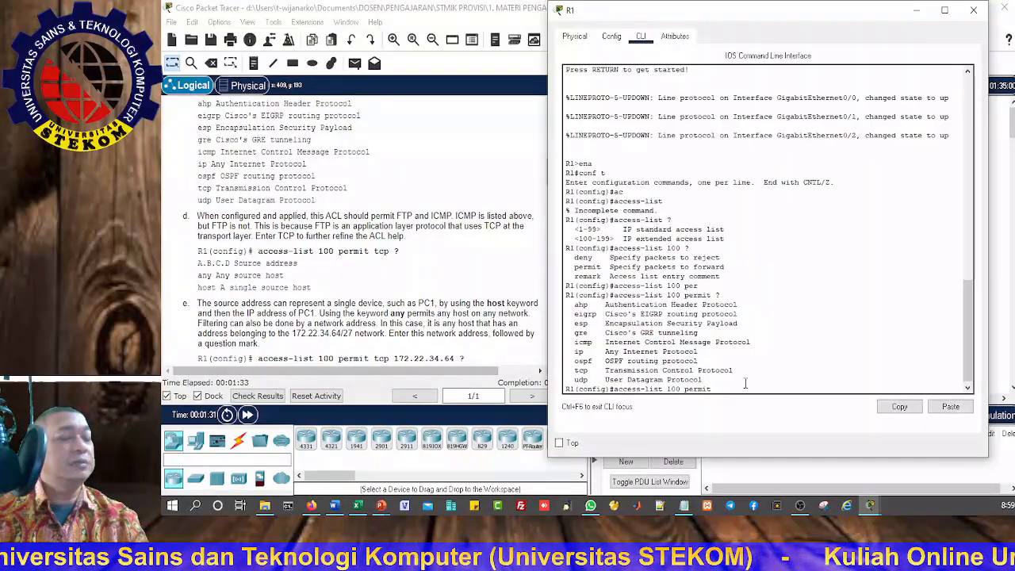
{"action": "type", "text": "cp"}
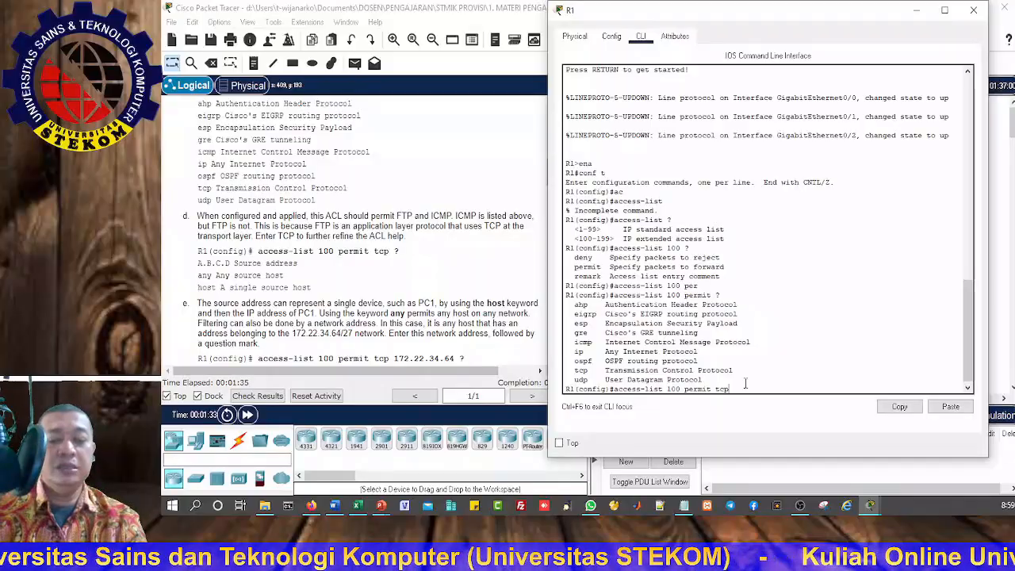
{"action": "type", "text": " ?"}
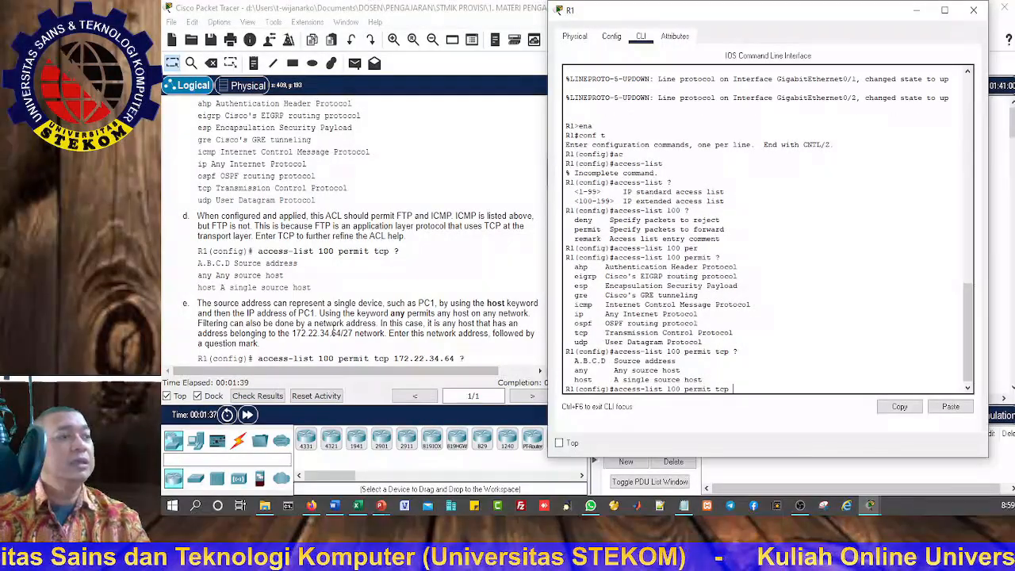
Step: Read instructions 1e to 1l on the wildcard mask, server destination, FTP and ICMP statements, and ACL verification
{"action": "scroll", "coordinate": [333, 329], "scroll_direction": "down", "scroll_amount": 1}
{"action": "scroll", "coordinate": [333, 329], "scroll_direction": "down", "scroll_amount": 1}
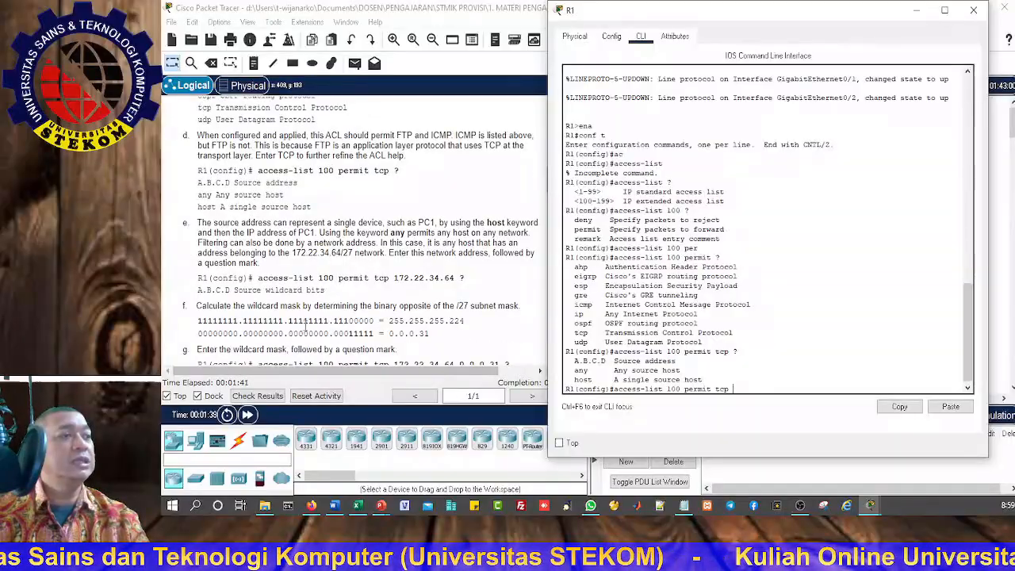
{"action": "scroll", "coordinate": [277, 306], "scroll_direction": "down", "scroll_amount": 1}
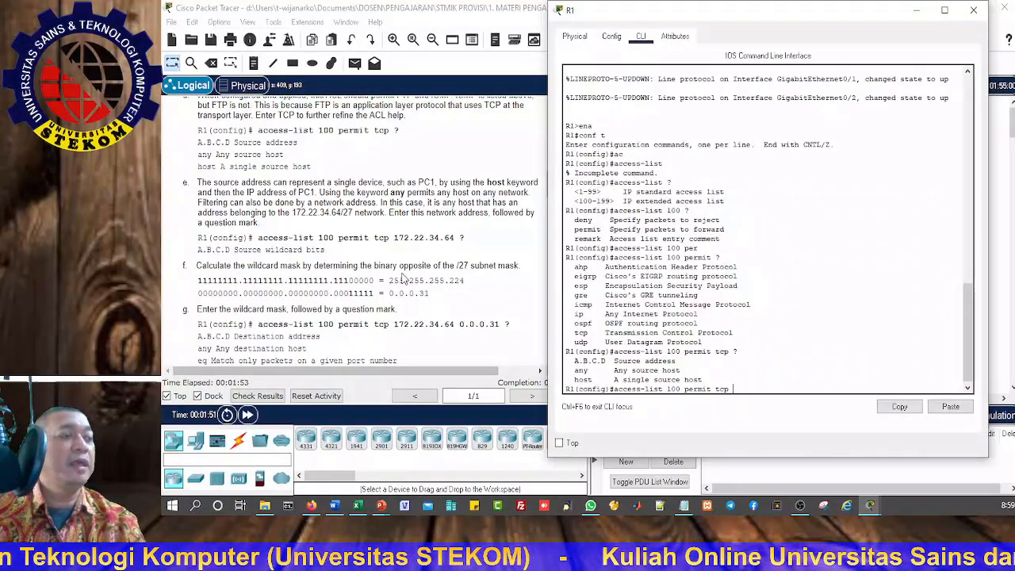
{"action": "scroll", "coordinate": [403, 277], "scroll_direction": "down", "scroll_amount": 5}
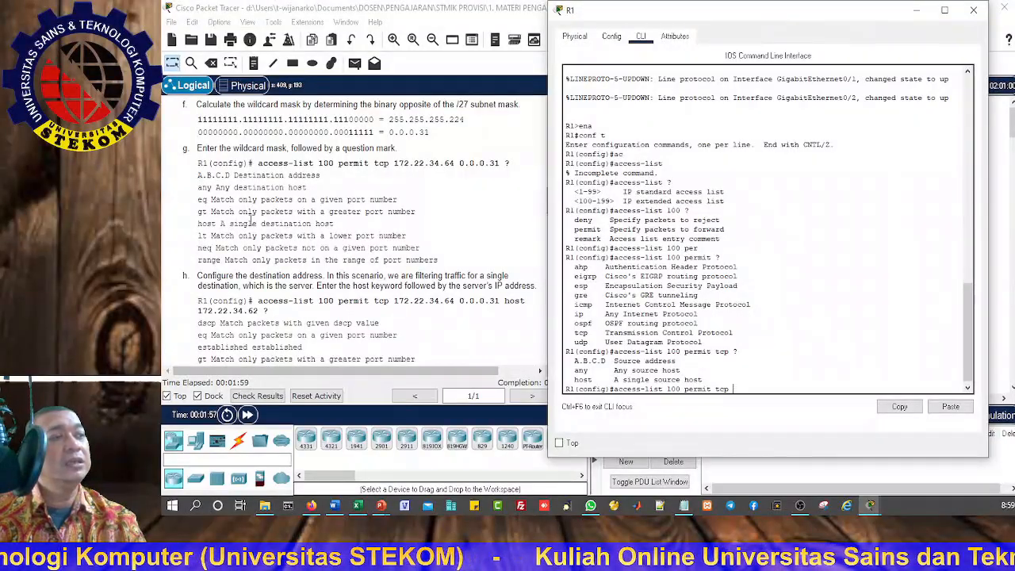
{"action": "scroll", "coordinate": [257, 337], "scroll_direction": "down", "scroll_amount": 4}
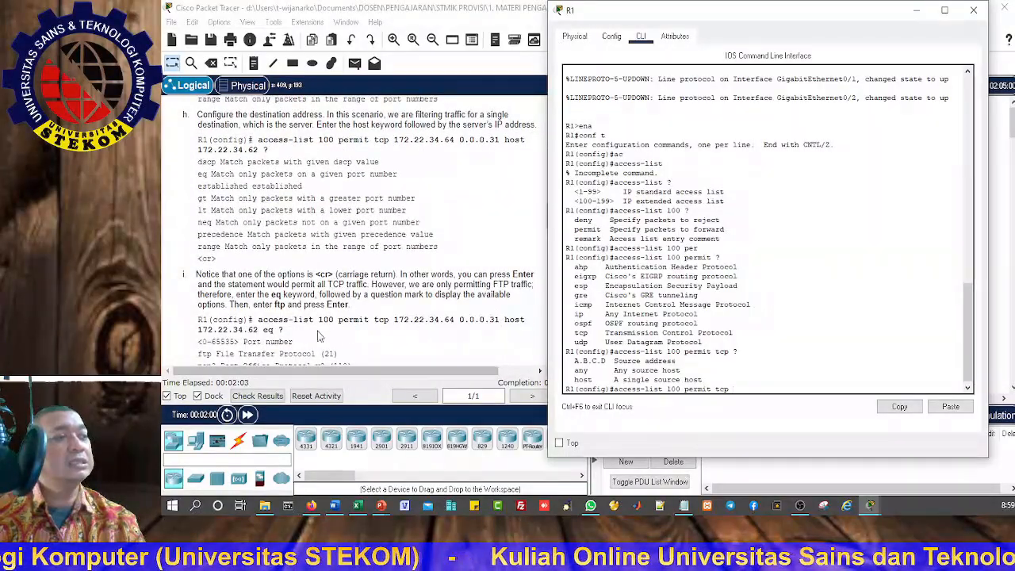
{"action": "scroll", "coordinate": [389, 337], "scroll_direction": "down", "scroll_amount": 3}
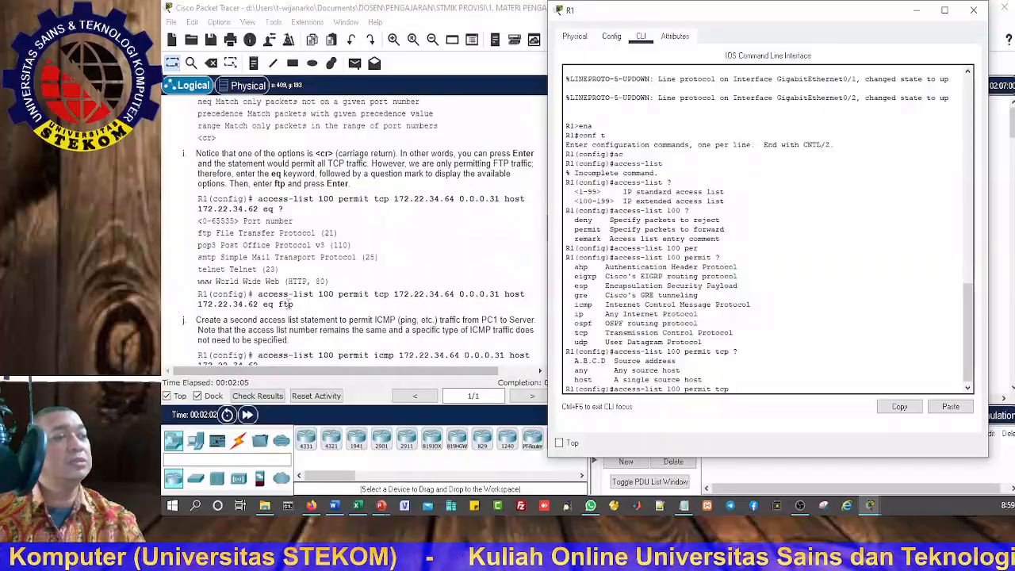
{"action": "scroll", "coordinate": [285, 317], "scroll_direction": "down", "scroll_amount": 3}
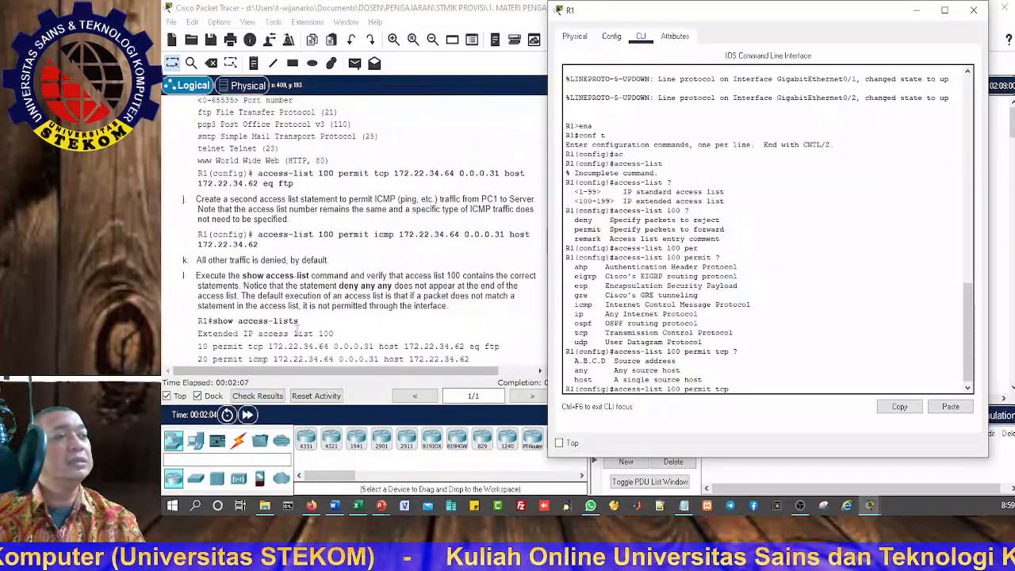
{"action": "scroll", "coordinate": [298, 327], "scroll_direction": "down", "scroll_amount": 2}
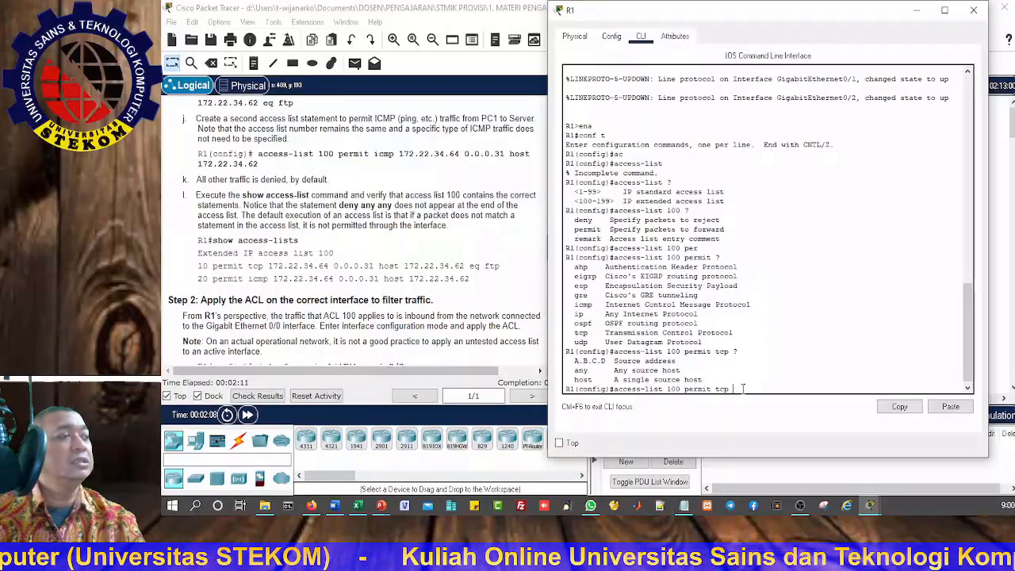
Step: Clear the partly entered access-list command and exit R1's configuration mode to privileged EXEC mode
{"action": "key", "text": "BackSpace"}
{"action": "key", "text": "BackSpace"}
{"action": "key", "text": "BackSpace"}
{"action": "key", "text": "BackSpace"}
{"action": "key", "text": "BackSpace"}
{"action": "key", "text": "BackSpace"}
{"action": "key", "text": "BackSpace"}
{"action": "key", "text": "BackSpace"}
{"action": "key", "text": "BackSpace"}
{"action": "key", "text": "BackSpace"}
{"action": "key", "text": "BackSpace"}
{"action": "key", "text": "BackSpace"}
{"action": "key", "text": "BackSpace"}
{"action": "key", "text": "BackSpace"}
{"action": "key", "text": "BackSpace"}
{"action": "key", "text": "BackSpace"}
{"action": "key", "text": "BackSpace"}
{"action": "key", "text": "BackSpace"}
{"action": "key", "text": "BackSpace"}
{"action": "key", "text": "BackSpace"}
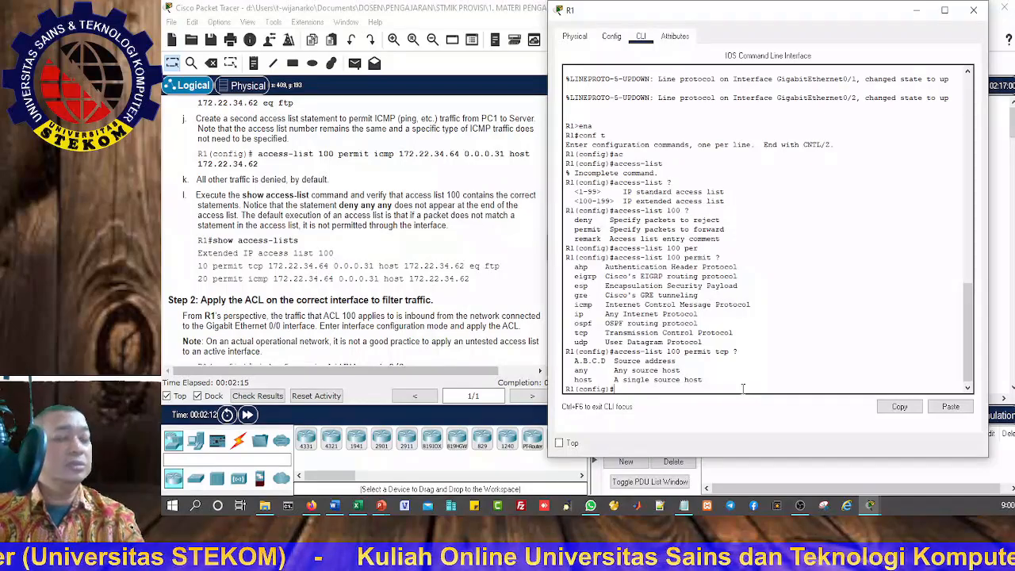
{"action": "type", "text": "exit"}
{"action": "key", "text": "Return"}
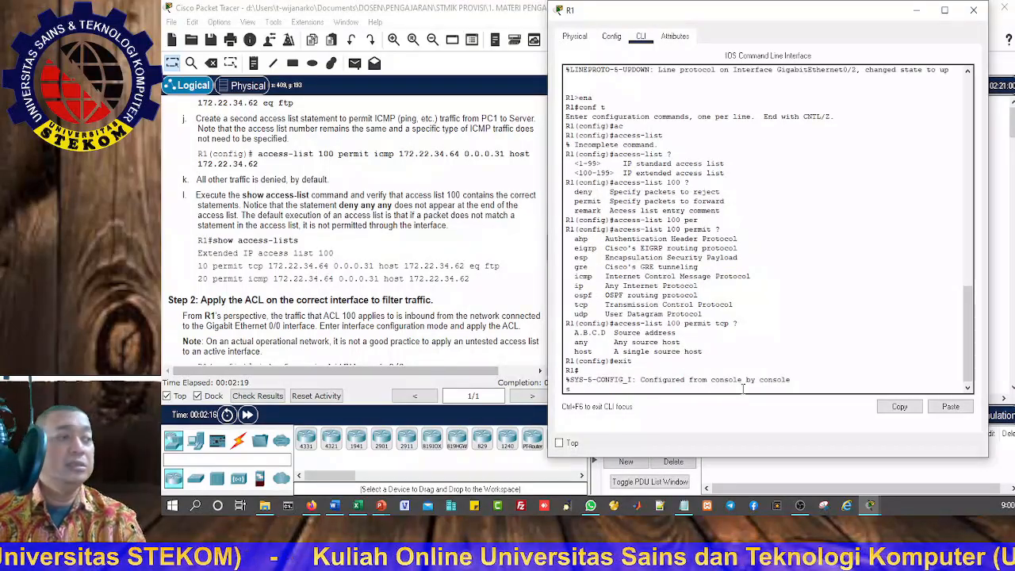
Step: Display R1's access lists with sh access-lists and read the instructions for Steps 2 and 3
{"action": "type", "text": "sh a"}
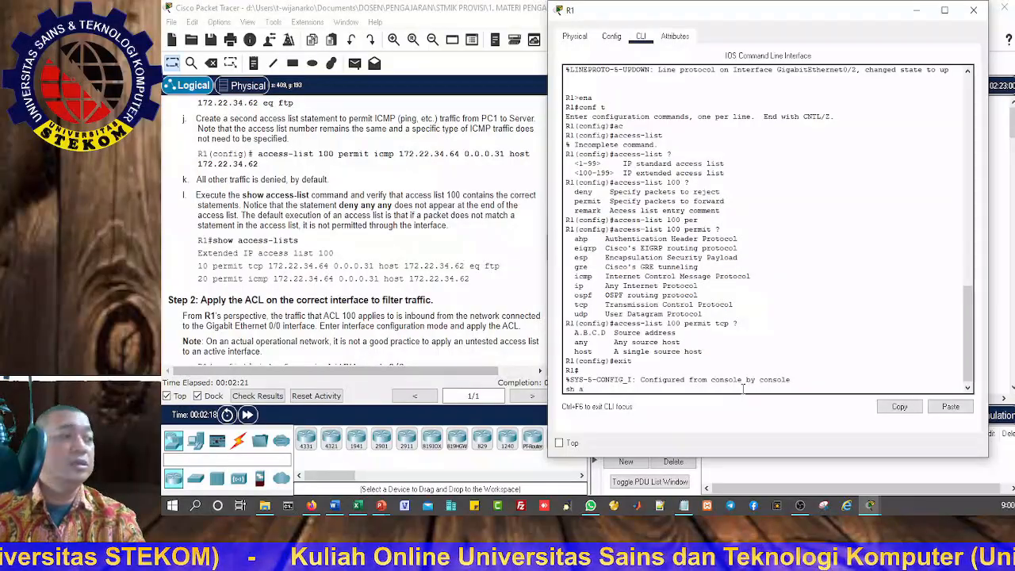
{"action": "type", "text": "c"}
{"action": "key", "text": "Tab"}
{"action": "key", "text": "Return"}
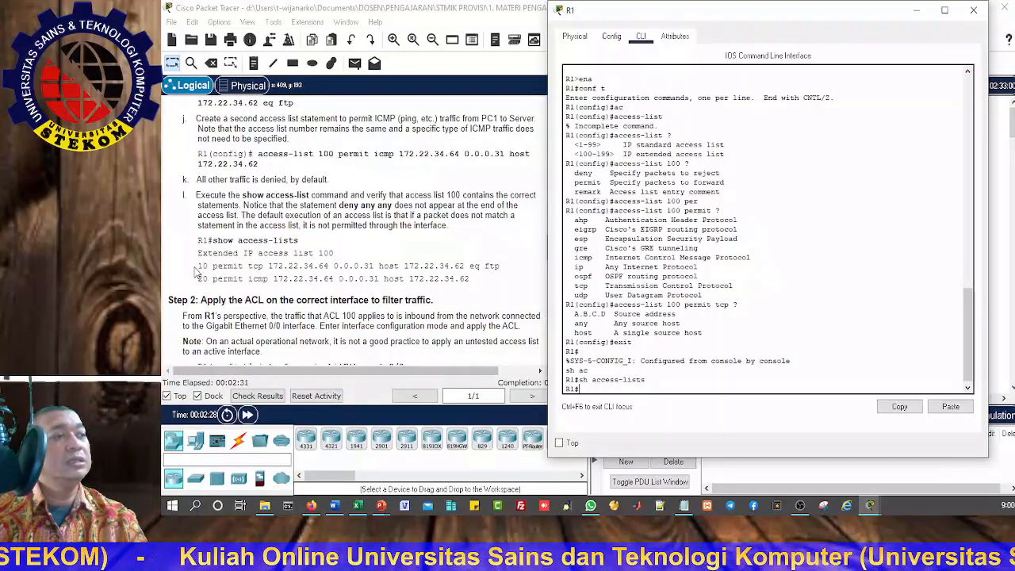
{"action": "scroll", "coordinate": [349, 300], "scroll_direction": "down", "scroll_amount": 2}
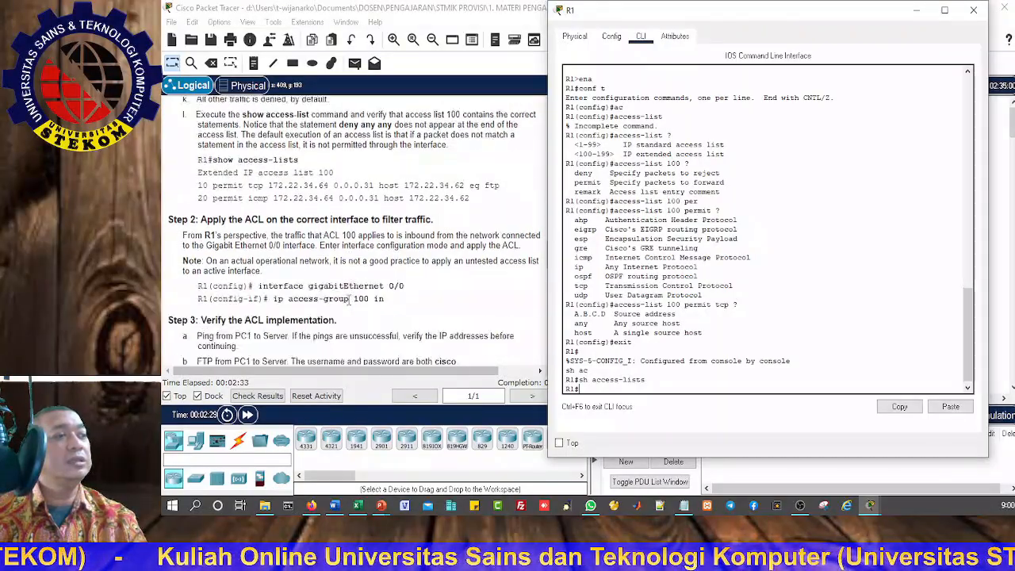
{"action": "scroll", "coordinate": [348, 299], "scroll_direction": "down", "scroll_amount": 2}
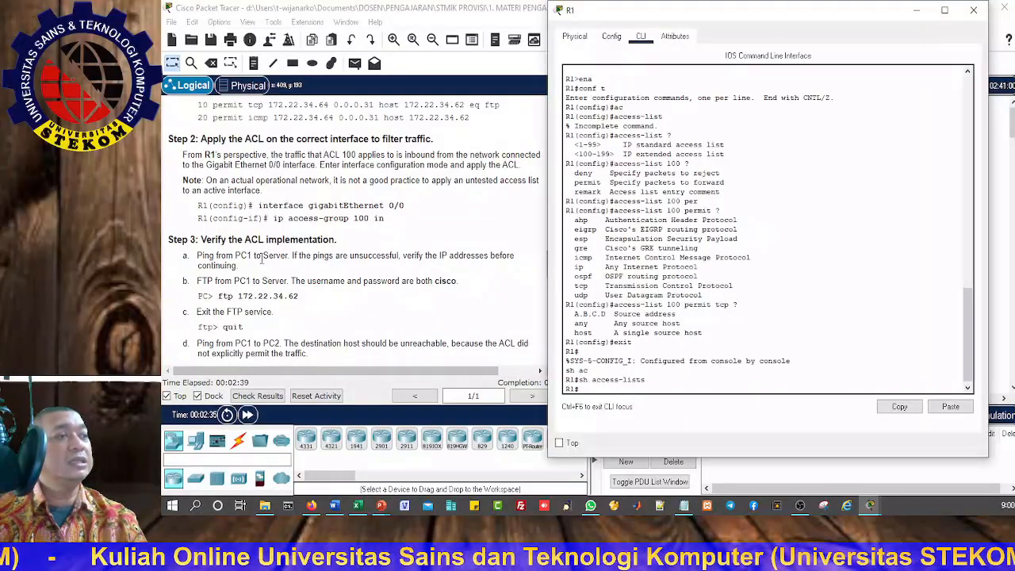
Step: Read the Part 2 instructions on configuring the extended named ACL HTTP_ONLY for PC2 and applying it on R1's GigabitEthernet 0/1
{"action": "scroll", "coordinate": [249, 295], "scroll_direction": "down", "scroll_amount": 3}
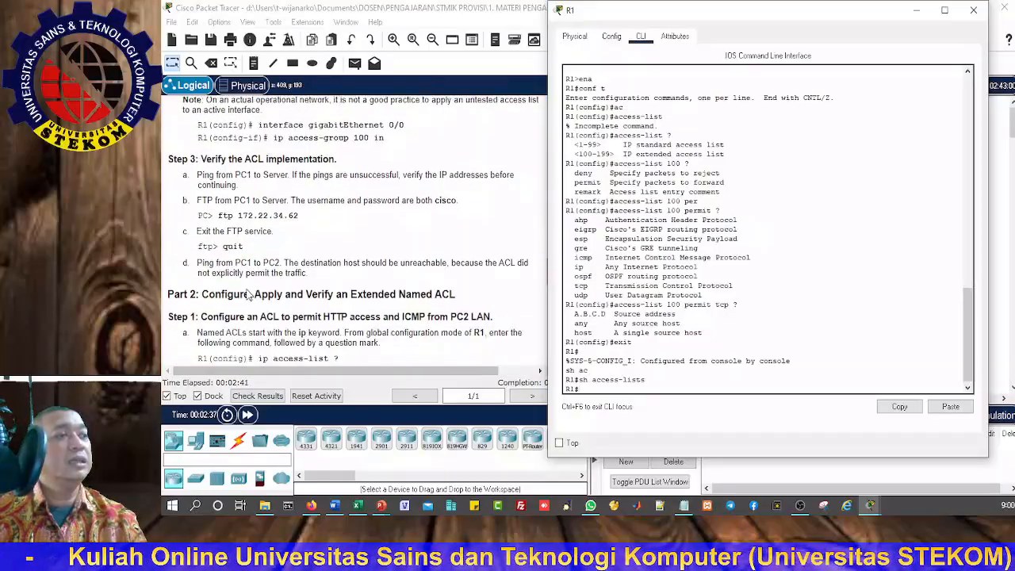
{"action": "scroll", "coordinate": [249, 294], "scroll_direction": "down", "scroll_amount": 1}
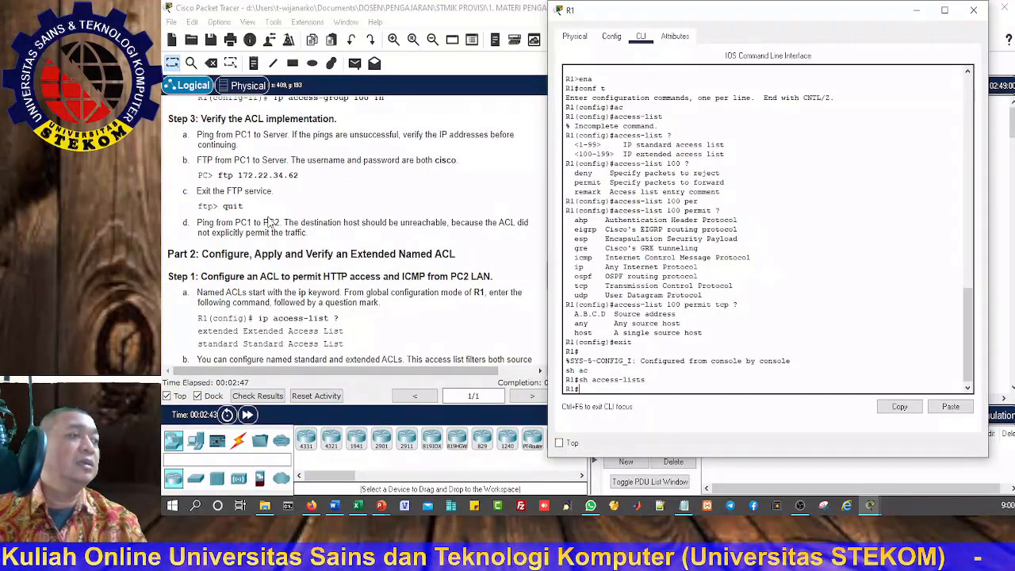
{"action": "scroll", "coordinate": [272, 217], "scroll_direction": "down", "scroll_amount": 5}
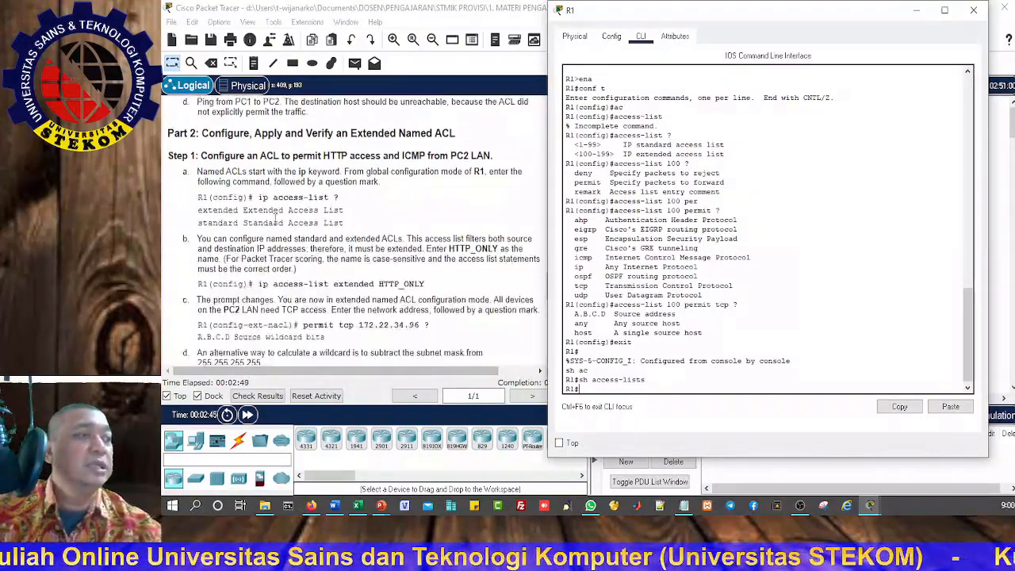
{"action": "scroll", "coordinate": [276, 217], "scroll_direction": "down", "scroll_amount": 3}
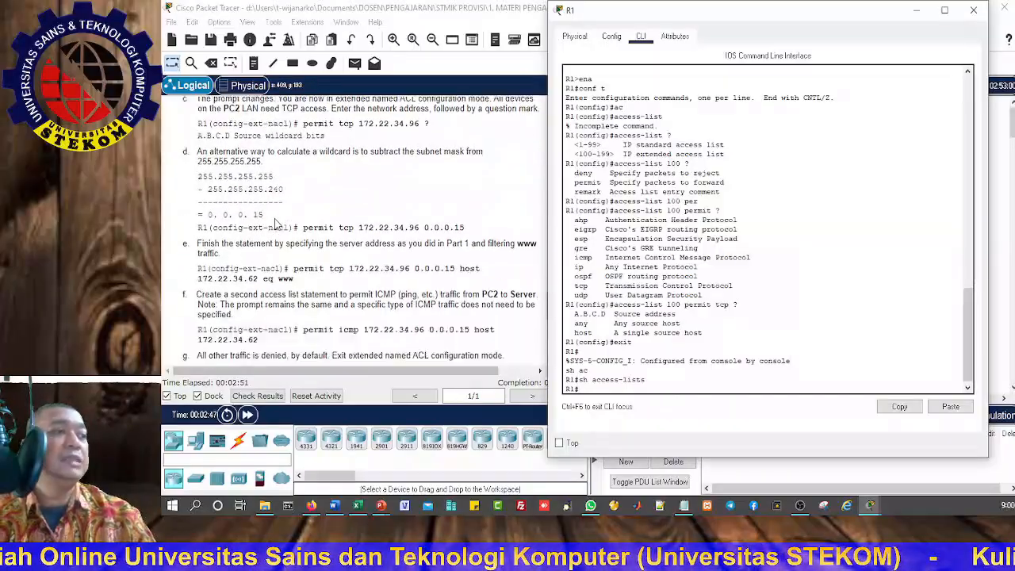
{"action": "left_click", "coordinate": [468, 188]}
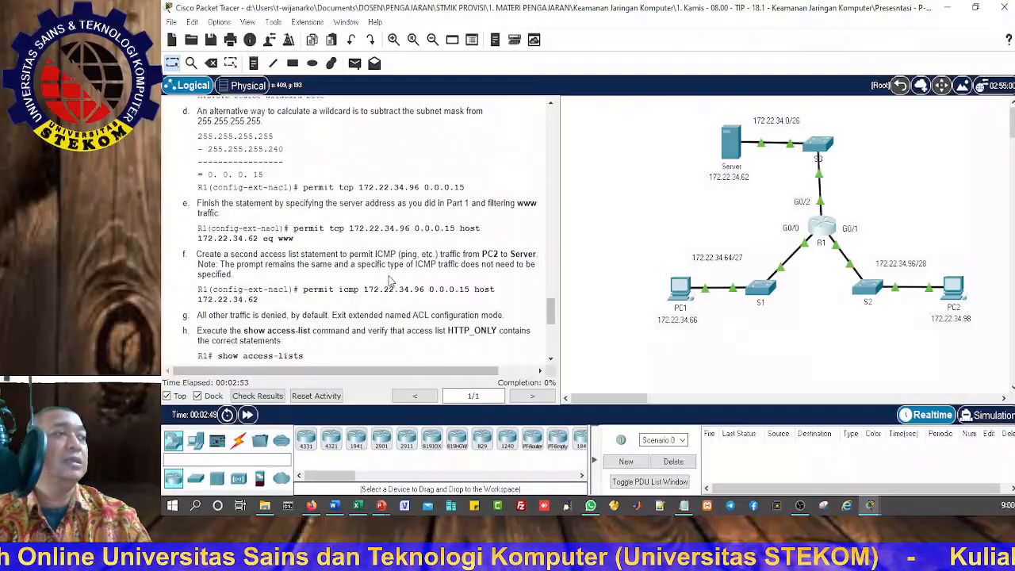
{"action": "scroll", "coordinate": [389, 282], "scroll_direction": "down", "scroll_amount": 5}
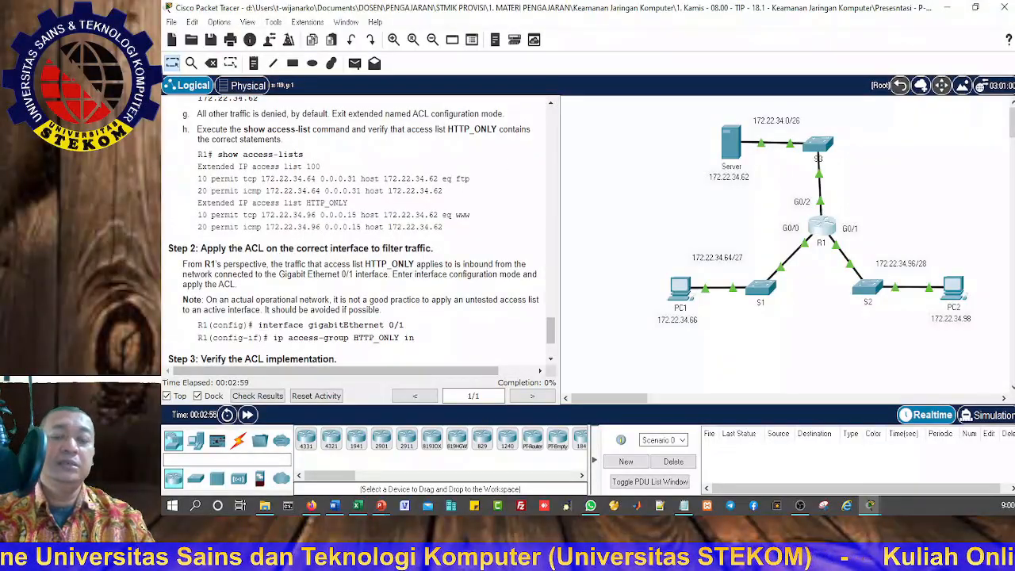
Step: Switch to the Scenario 2 activity window and read the Part 1 policy and deny statements for PC1, PC2 and PC3
{"action": "key", "text": "alt+Tab"}
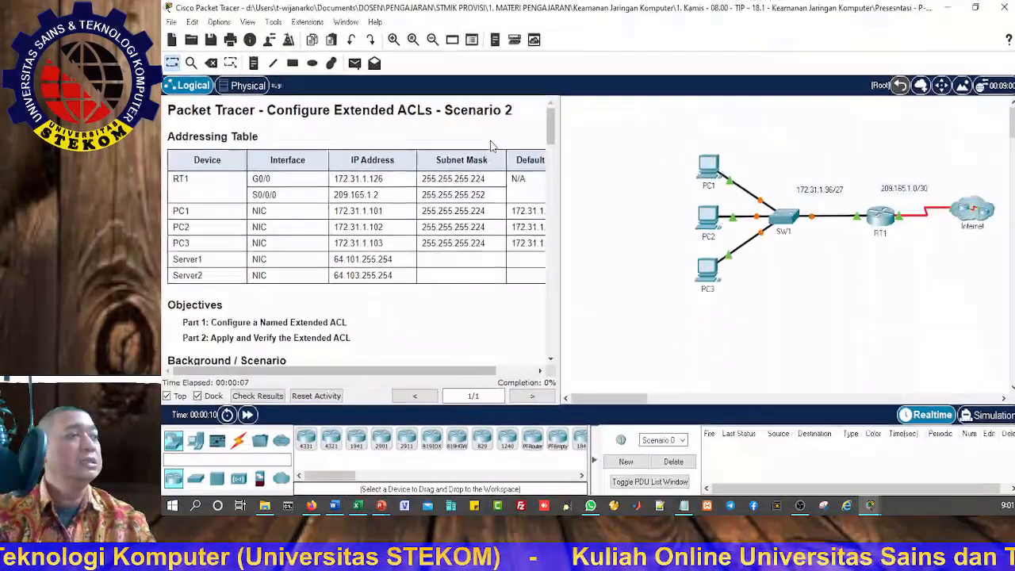
{"action": "scroll", "coordinate": [333, 285], "scroll_direction": "down", "scroll_amount": 5}
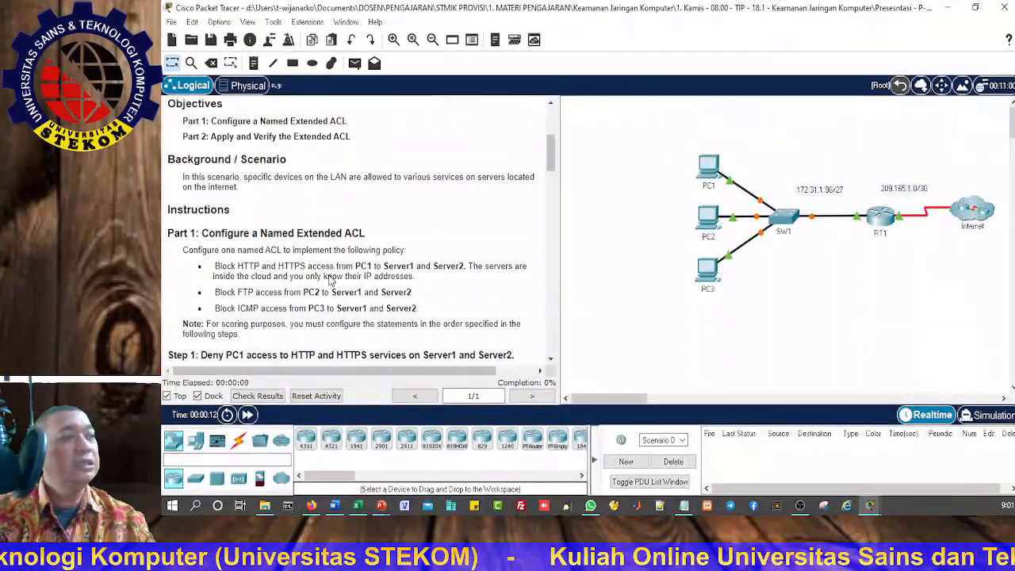
{"action": "scroll", "coordinate": [332, 280], "scroll_direction": "down", "scroll_amount": 2}
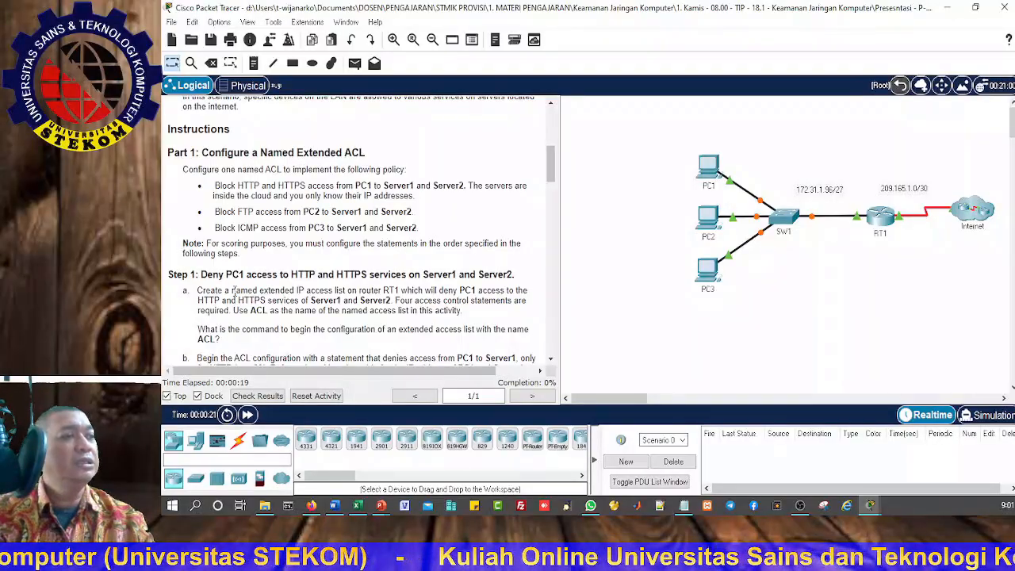
{"action": "scroll", "coordinate": [232, 290], "scroll_direction": "down", "scroll_amount": 2}
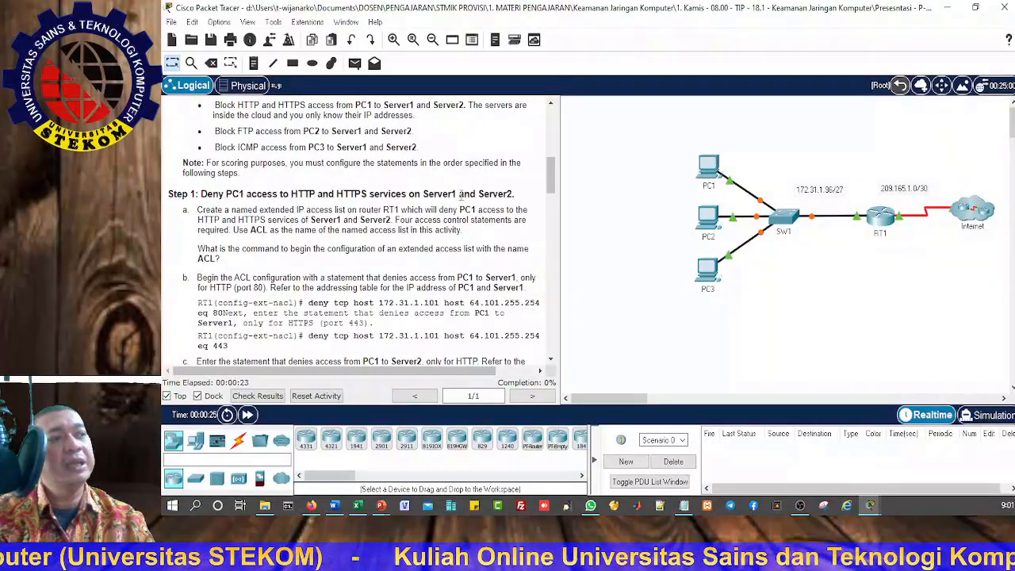
{"action": "scroll", "coordinate": [244, 266], "scroll_direction": "down", "scroll_amount": 5}
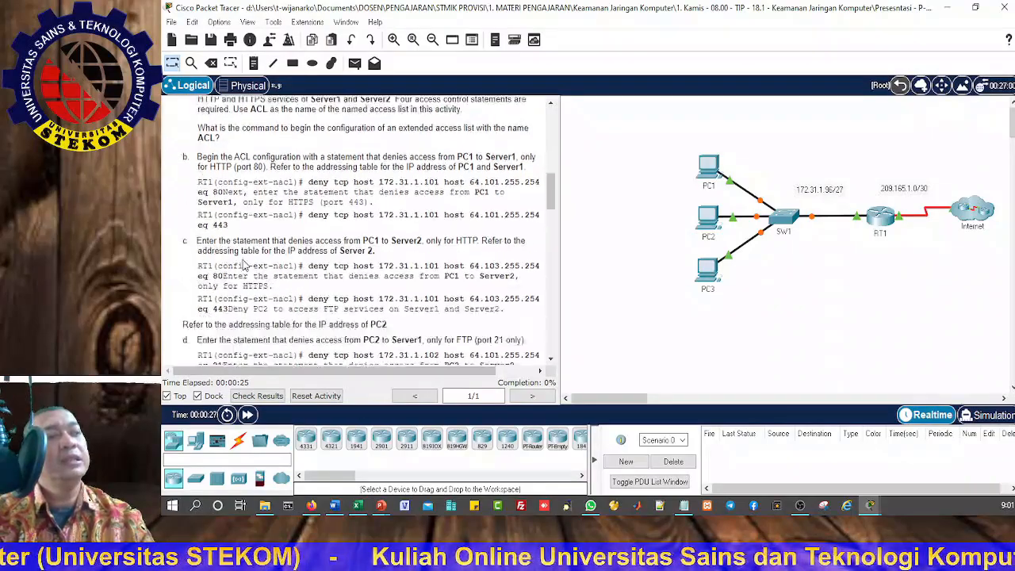
{"action": "scroll", "coordinate": [244, 266], "scroll_direction": "down", "scroll_amount": 3}
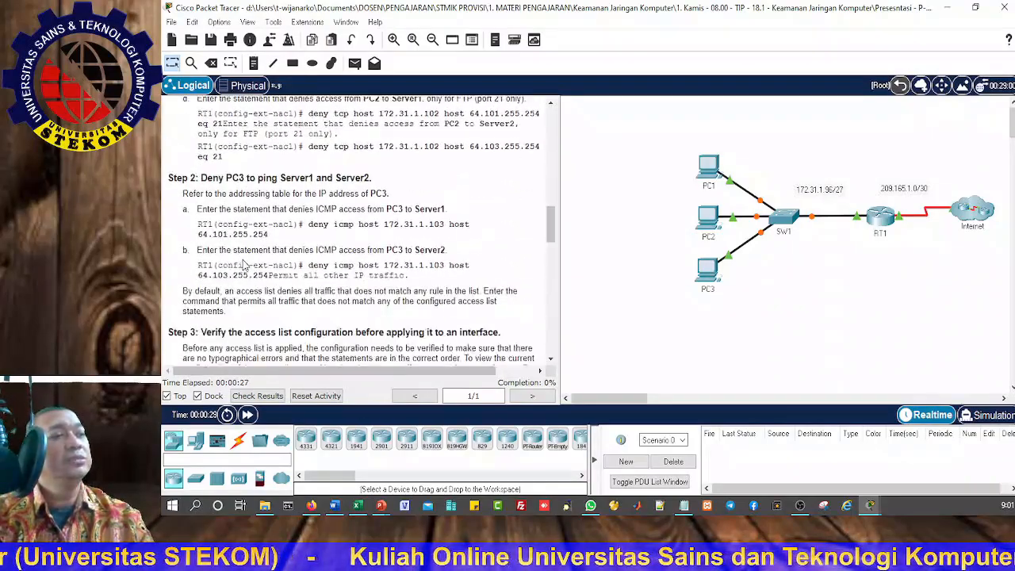
Step: Read the Scenario 2 instructions on verifying the access list, applying it to the correct interface and testing access for each PC
{"action": "scroll", "coordinate": [244, 266], "scroll_direction": "down", "scroll_amount": 15}
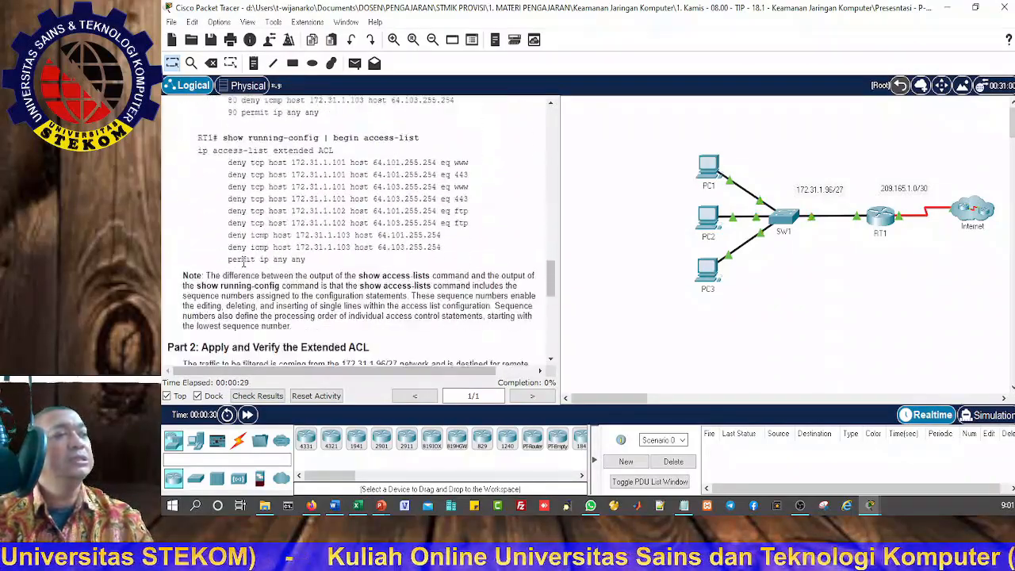
{"action": "scroll", "coordinate": [244, 266], "scroll_direction": "down", "scroll_amount": 6}
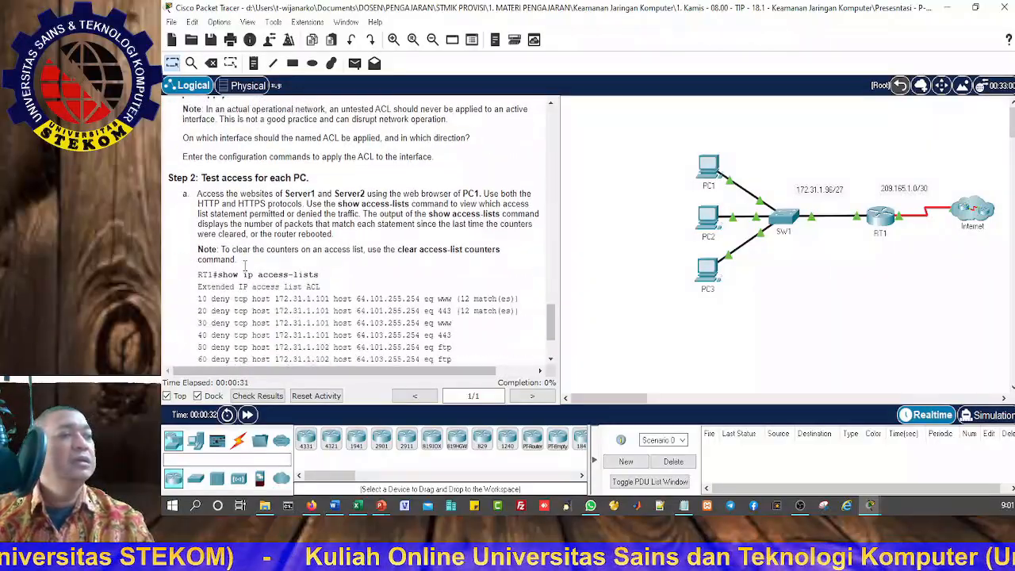
{"action": "scroll", "coordinate": [244, 266], "scroll_direction": "down", "scroll_amount": 1}
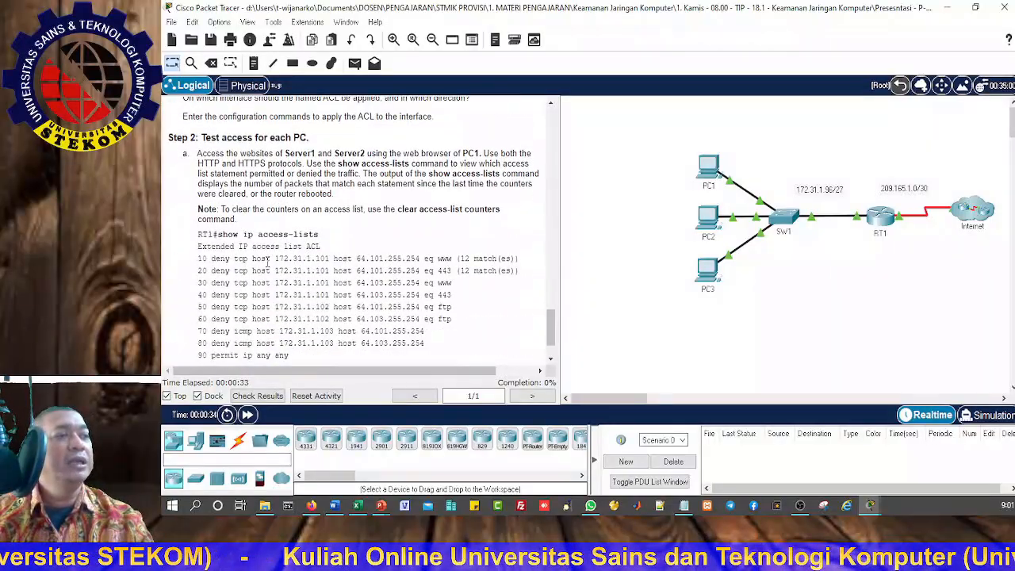
{"action": "scroll", "coordinate": [267, 262], "scroll_direction": "down", "scroll_amount": 1}
{"action": "scroll", "coordinate": [267, 261], "scroll_direction": "up", "scroll_amount": 4}
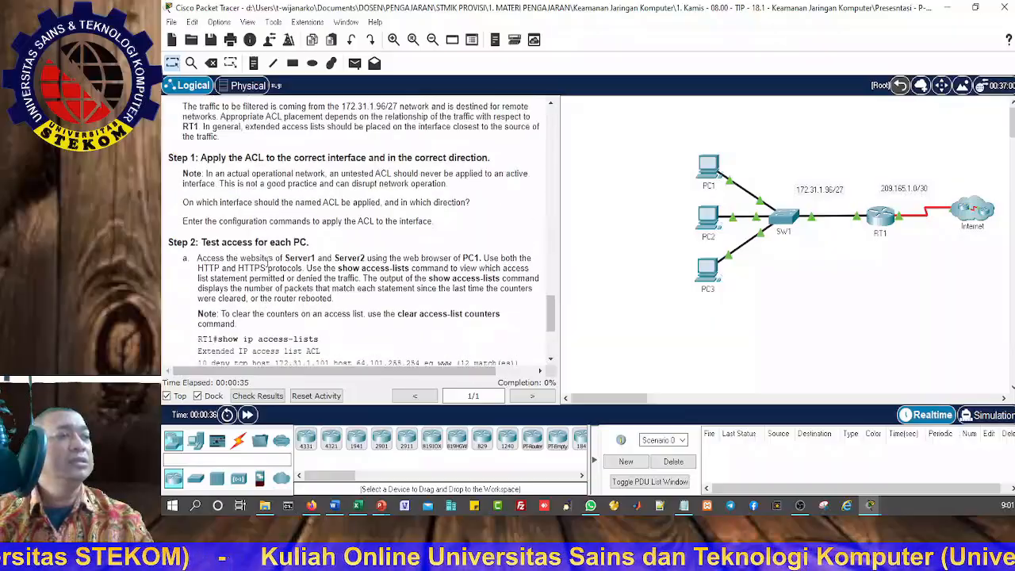
{"action": "scroll", "coordinate": [267, 261], "scroll_direction": "down", "scroll_amount": 3}
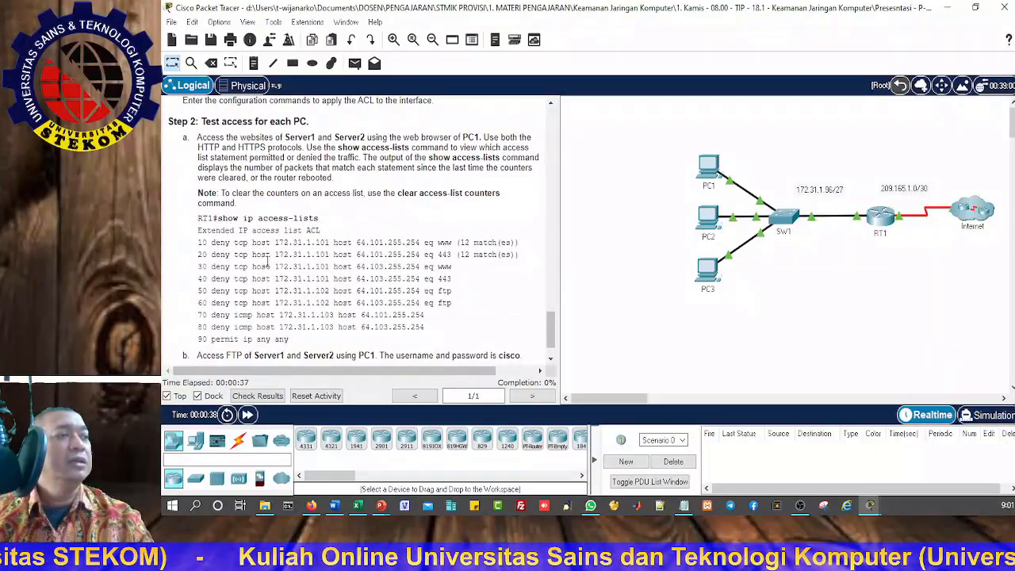
{"action": "scroll", "coordinate": [268, 264], "scroll_direction": "up", "scroll_amount": 5}
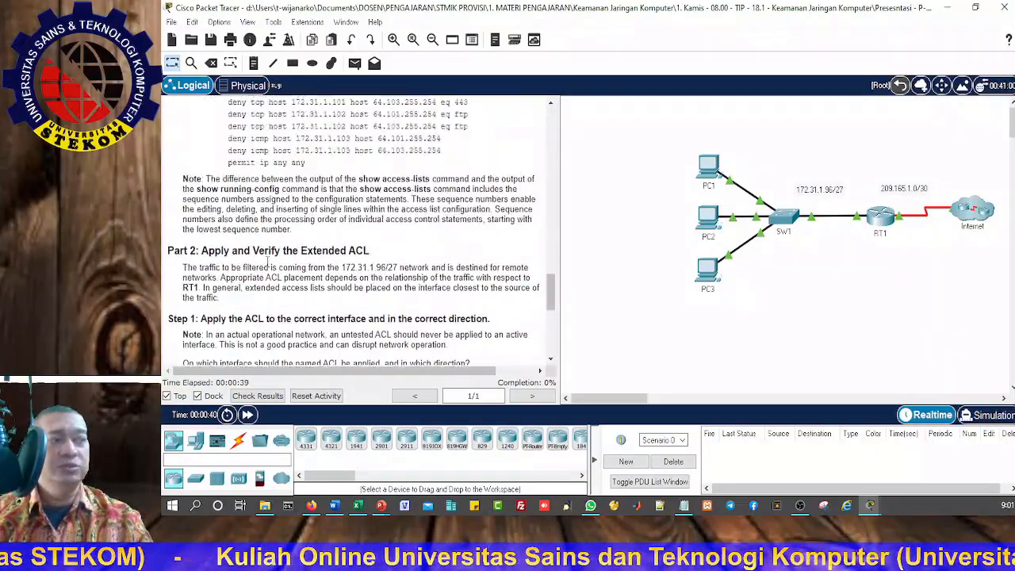
{"action": "scroll", "coordinate": [267, 262], "scroll_direction": "up", "scroll_amount": 5}
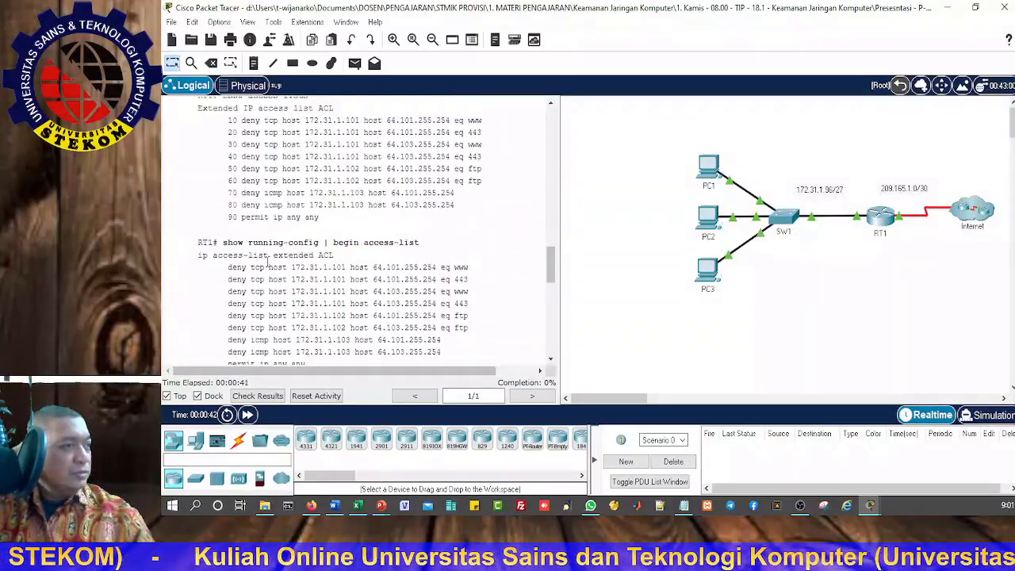
{"action": "scroll", "coordinate": [267, 264], "scroll_direction": "up", "scroll_amount": 3}
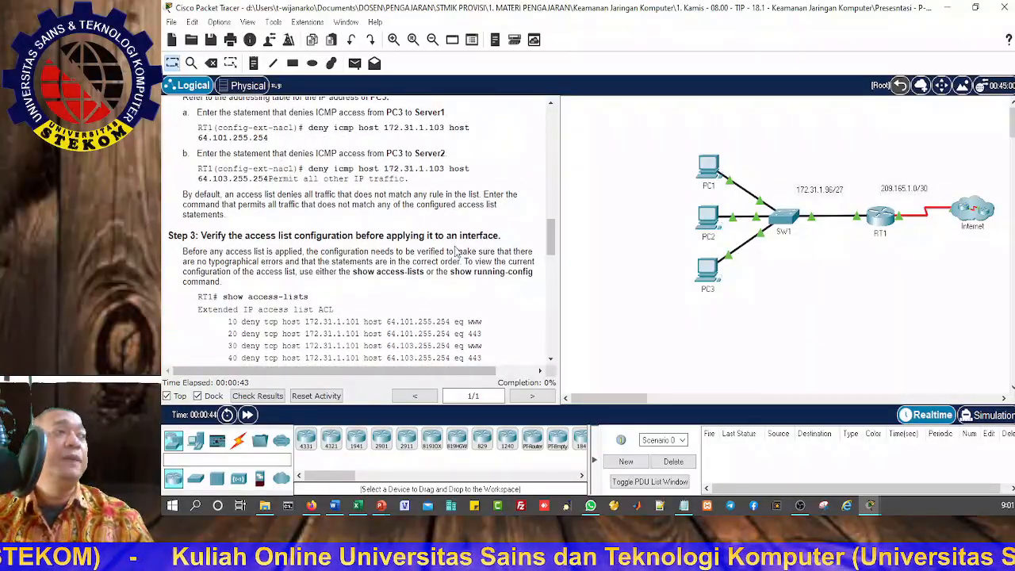
Step: Minimize both Packet Tracer activity windows and advance the slideshow to the Configuring Extended ACLs Scenario 2 slide
{"action": "left_click", "coordinate": [954, 11]}
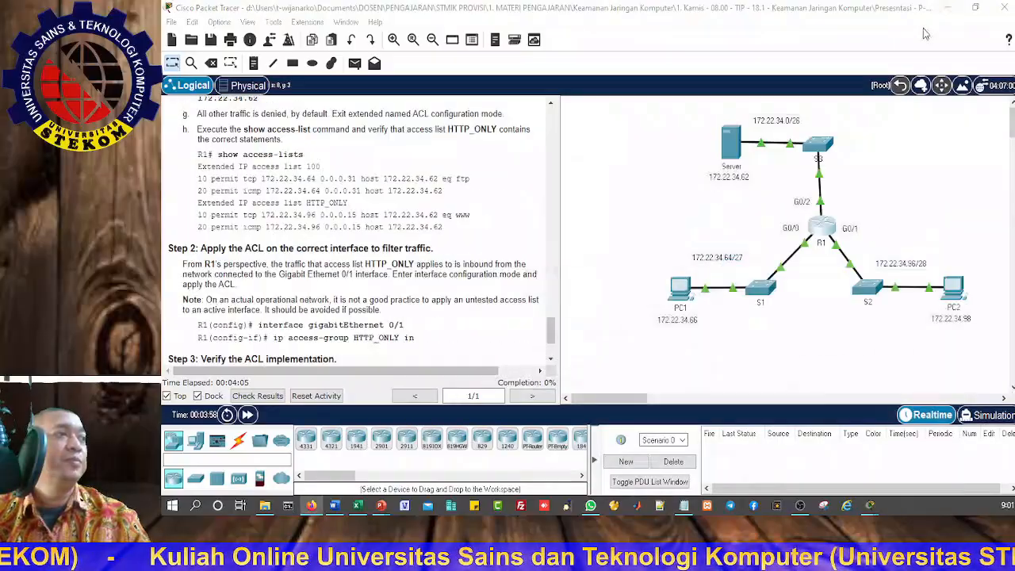
{"action": "left_click", "coordinate": [954, 11]}
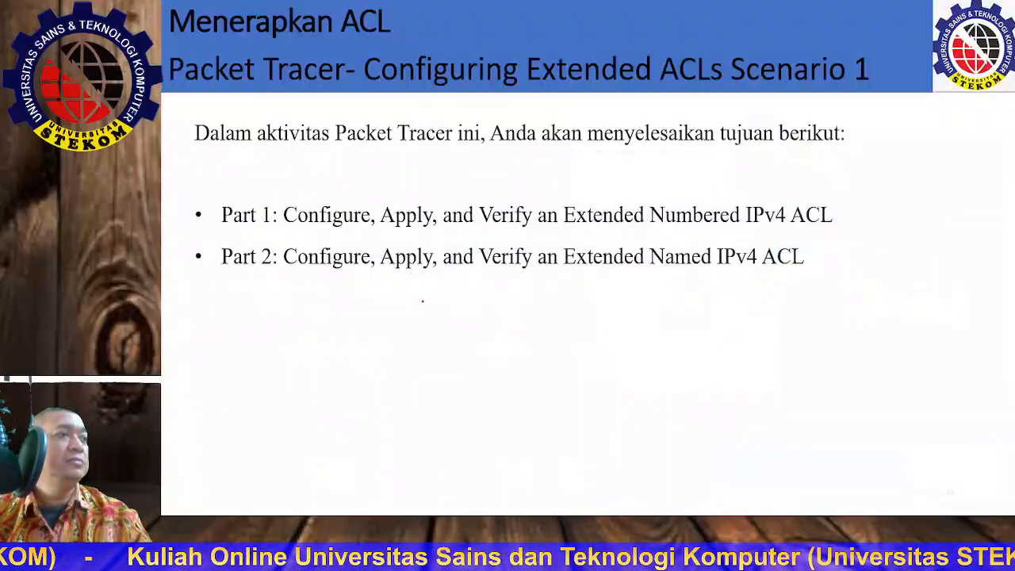
{"action": "key", "text": "Right"}
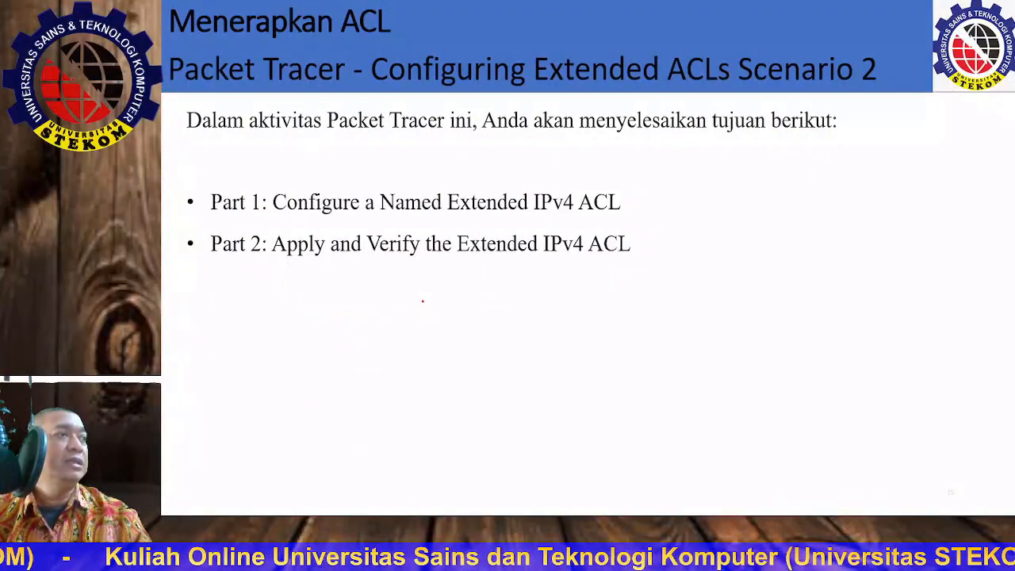